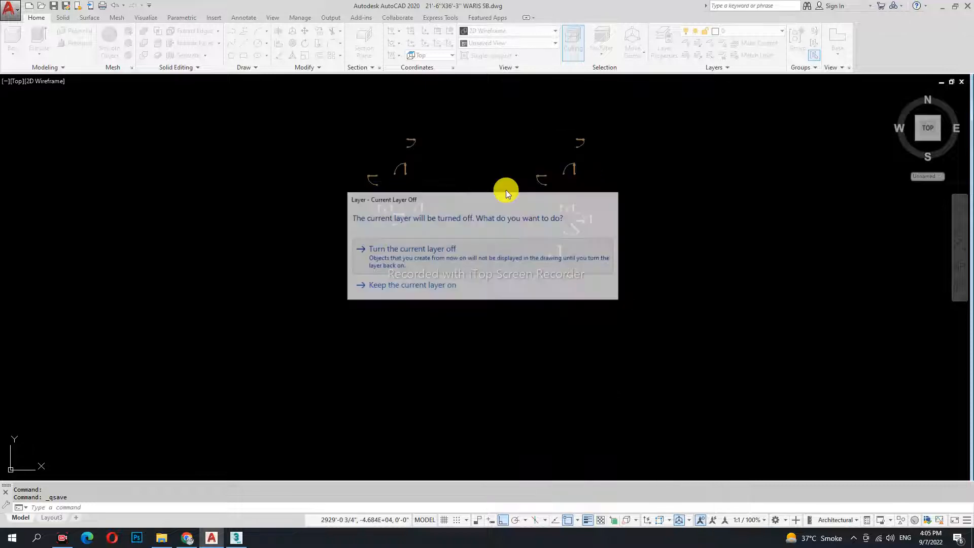
# Erase all door arcs and other objects that remain visible while layer 0 is off
pyautogui.click(629, 104)
pyautogui.click(280, 300)
pyautogui.press('Delete')
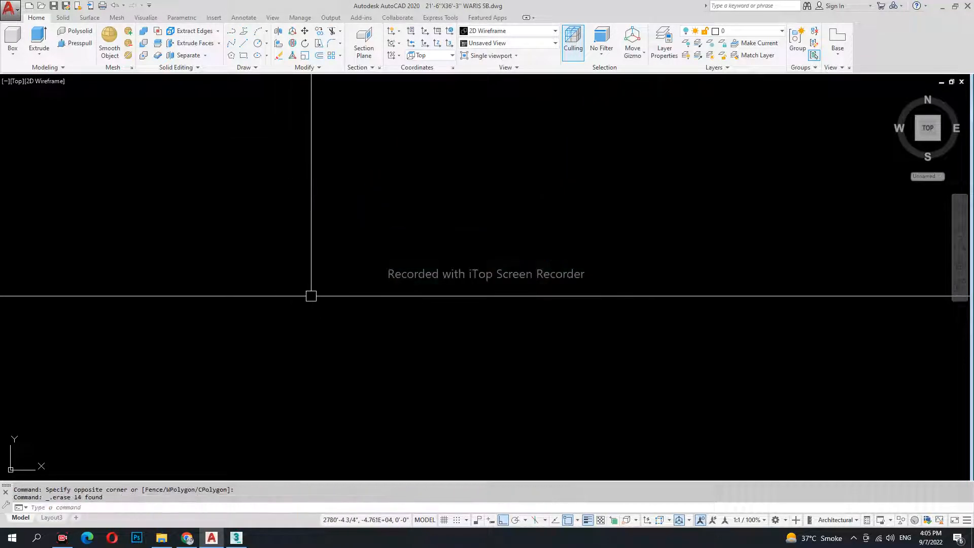
# Turn layer 0 back on to show the floor plans and elevation
pyautogui.click(775, 33)
pyautogui.click(686, 44)
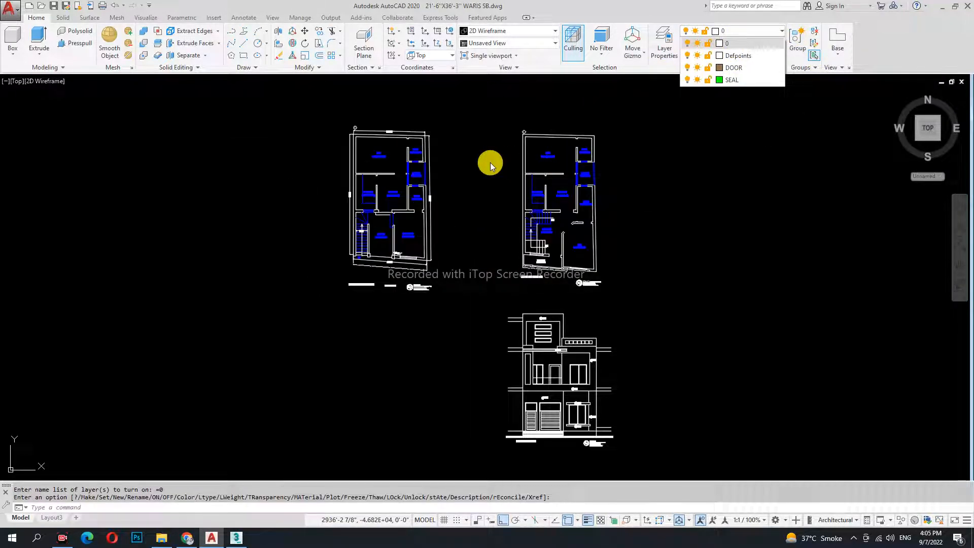
pyautogui.click(490, 164)
pyautogui.press('Escape')
# Purge all unused named items from the drawing, including every checked block, layer and linetype
pyautogui.write('PU')
pyautogui.press('Return')
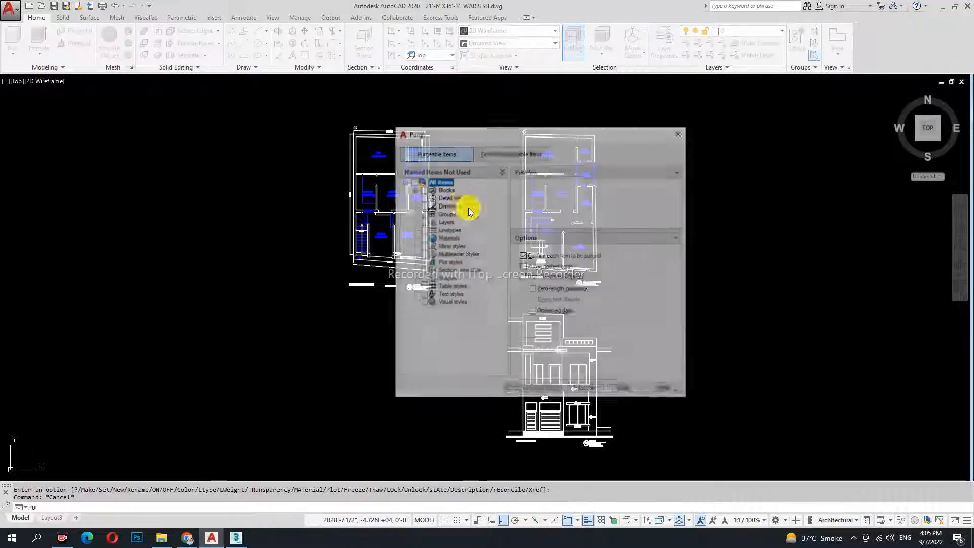
pyautogui.click(585, 389)
pyautogui.click(456, 261)
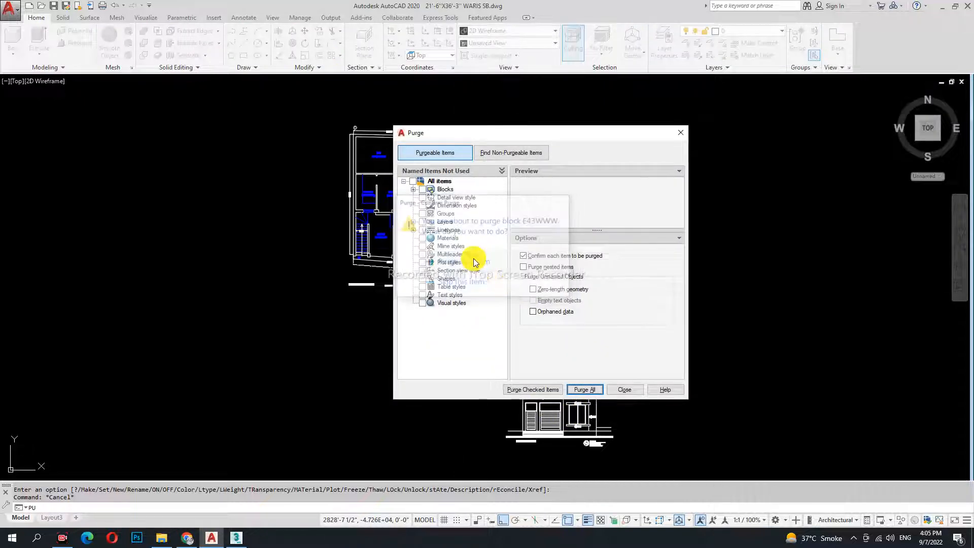
pyautogui.click(584, 389)
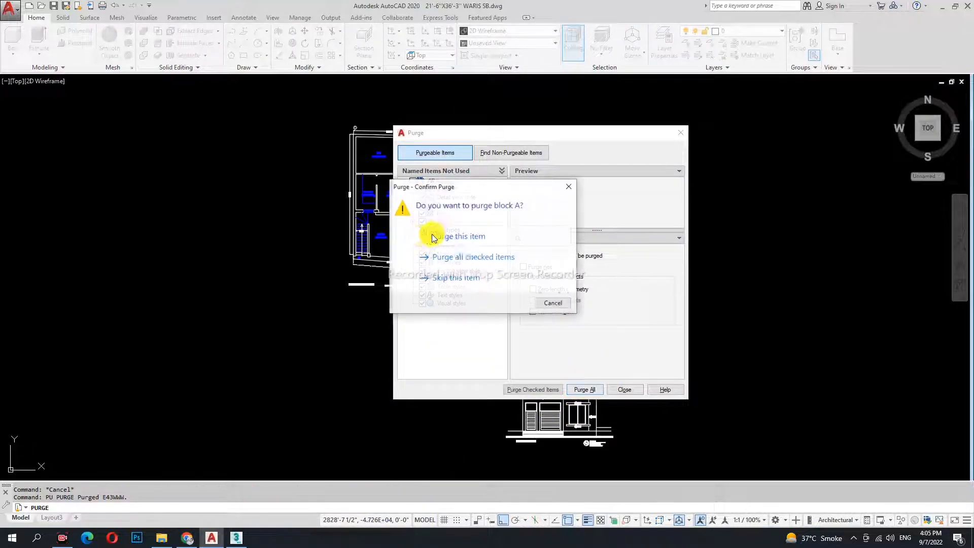
pyautogui.click(472, 256)
pyautogui.click(578, 389)
pyautogui.click(467, 262)
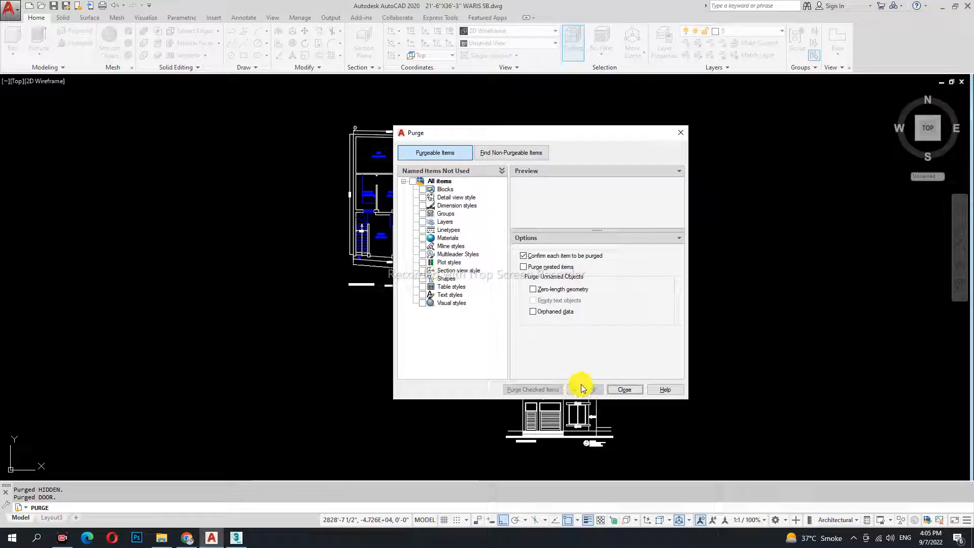
pyautogui.click(624, 389)
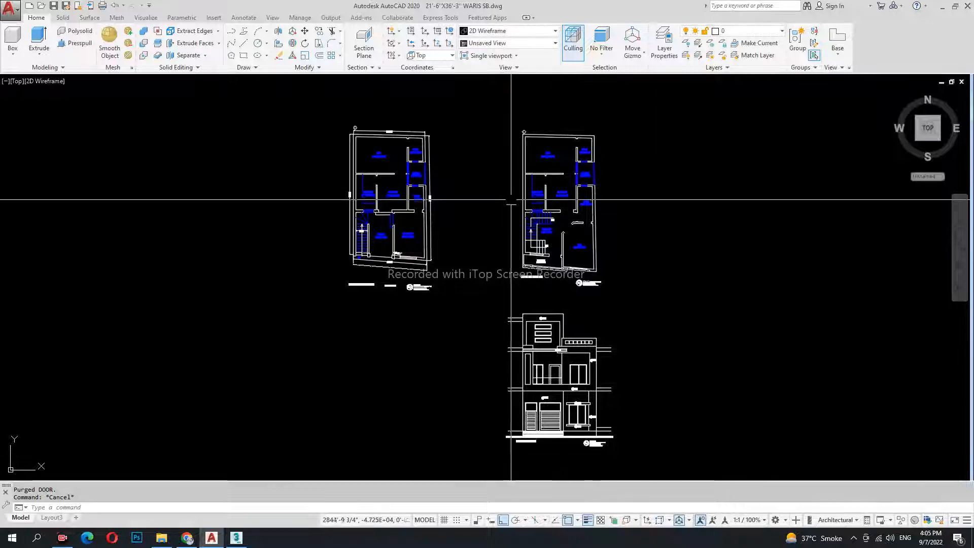
pyautogui.moveTo(496, 192)
pyautogui.mouseDown(button='middle')
pyautogui.moveTo(517, 187)
pyautogui.moveTo(515, 207)
pyautogui.mouseUp(button='middle')
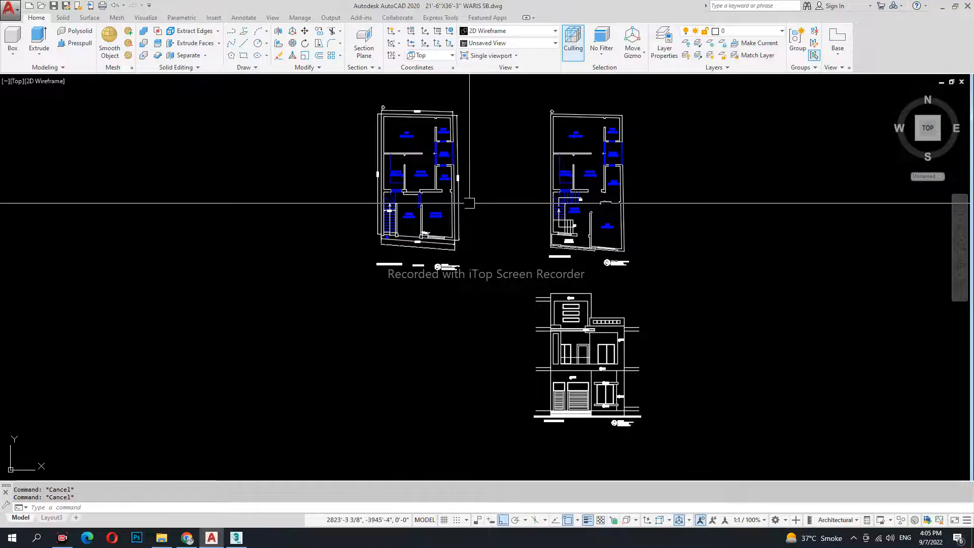
pyautogui.moveTo(506, 172); pyautogui.dragTo(501, 203, button='middle')
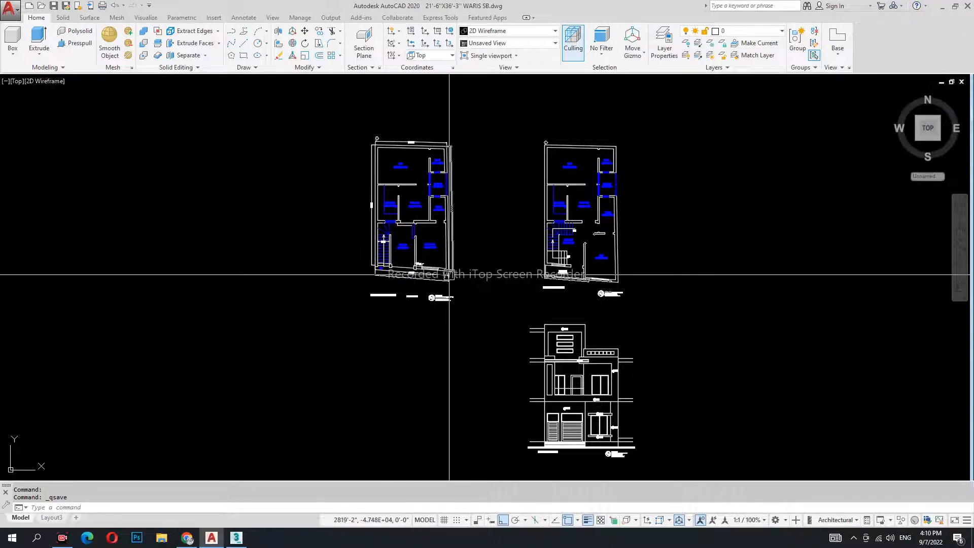
pyautogui.click(759, 41)
pyautogui.scroll(-3, 482, 324)
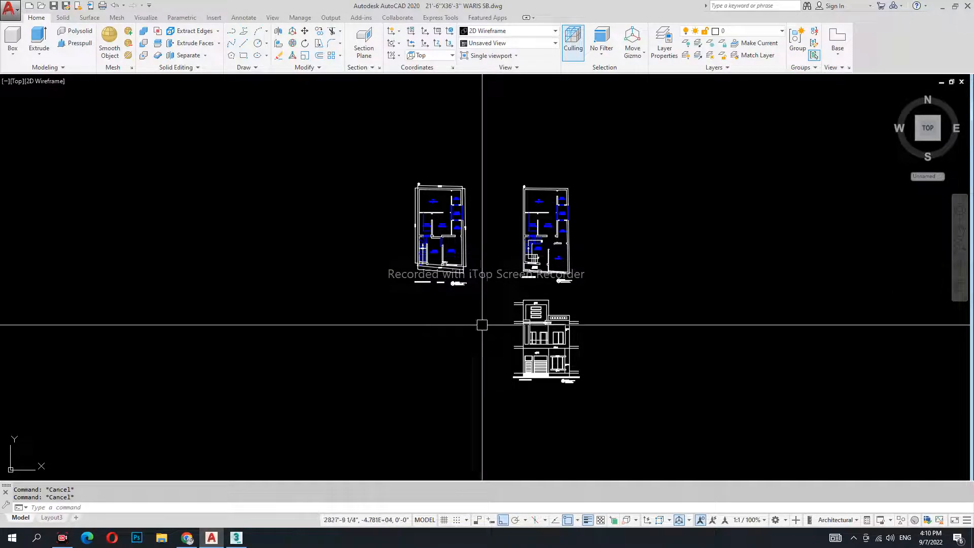
# Select both floor plans and the elevation and move them freely towards the coordinate origin, with ortho off and the grid on
pyautogui.click(678, 359)
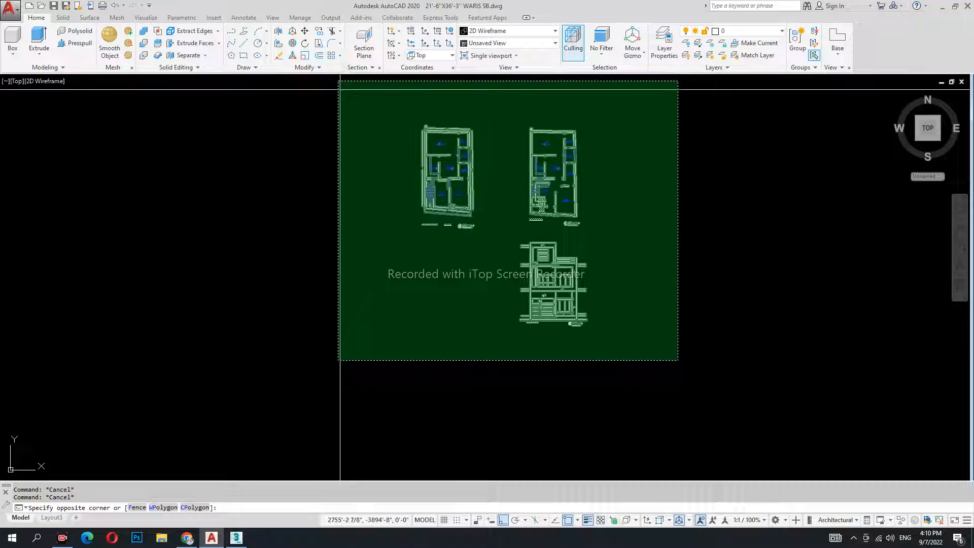
pyautogui.click(343, 96)
pyautogui.write('m')
pyautogui.press('Return')
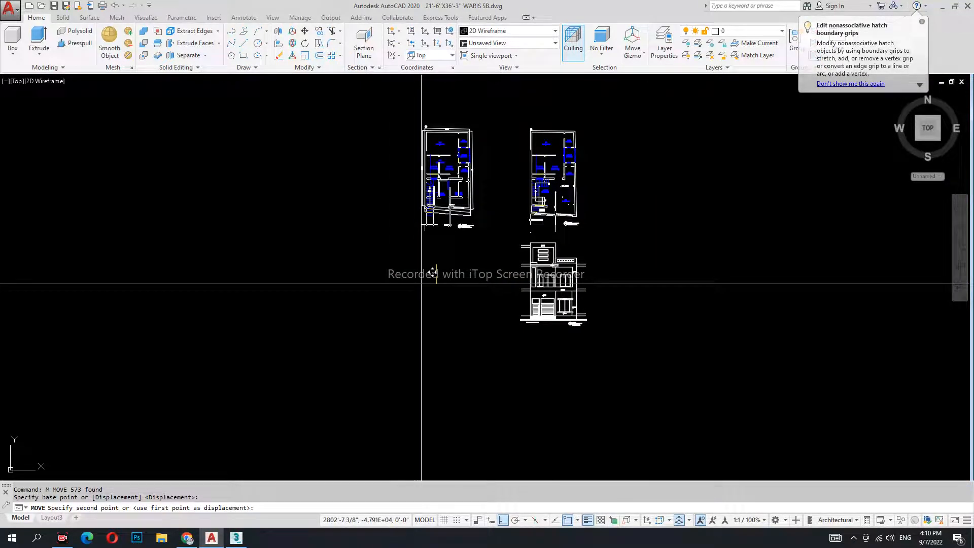
pyautogui.press('F8')
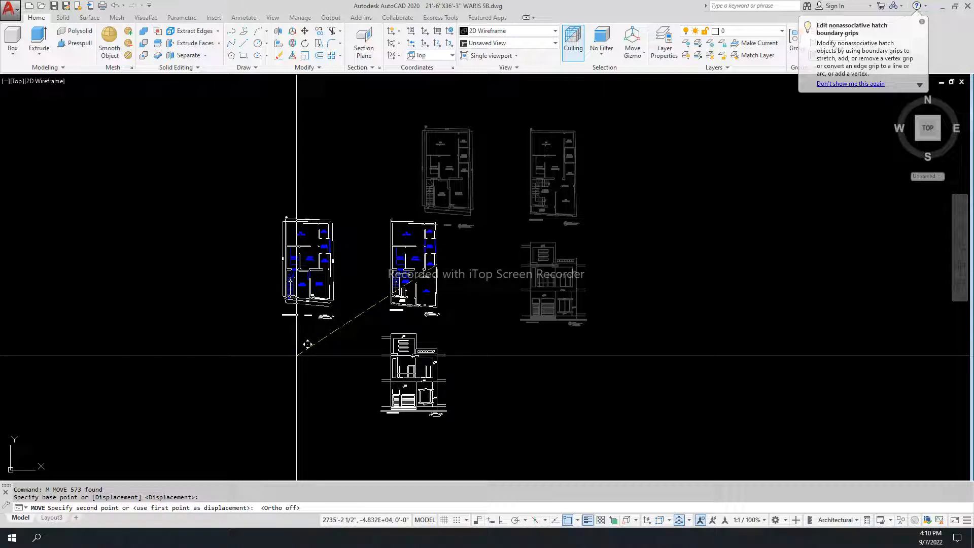
pyautogui.press('F7')
pyautogui.scroll(-6, 307, 345)
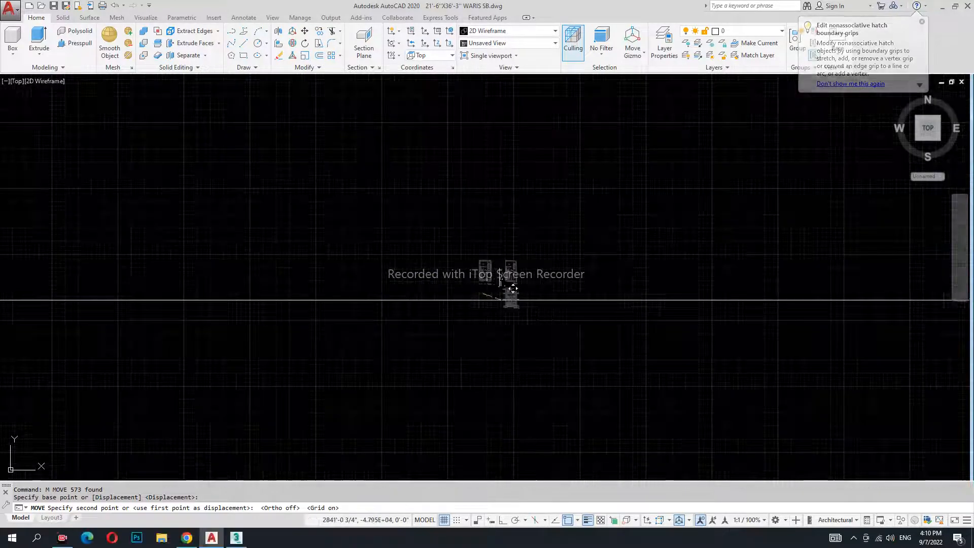
pyautogui.moveTo(413, 361); pyautogui.dragTo(491, 249, button='middle')
pyautogui.scroll(-3, 492, 249)
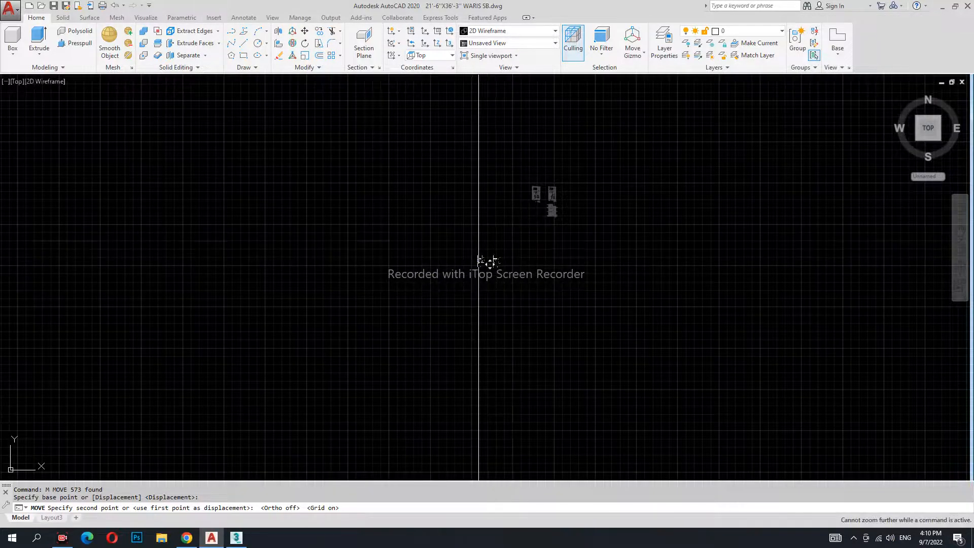
pyautogui.click(388, 328)
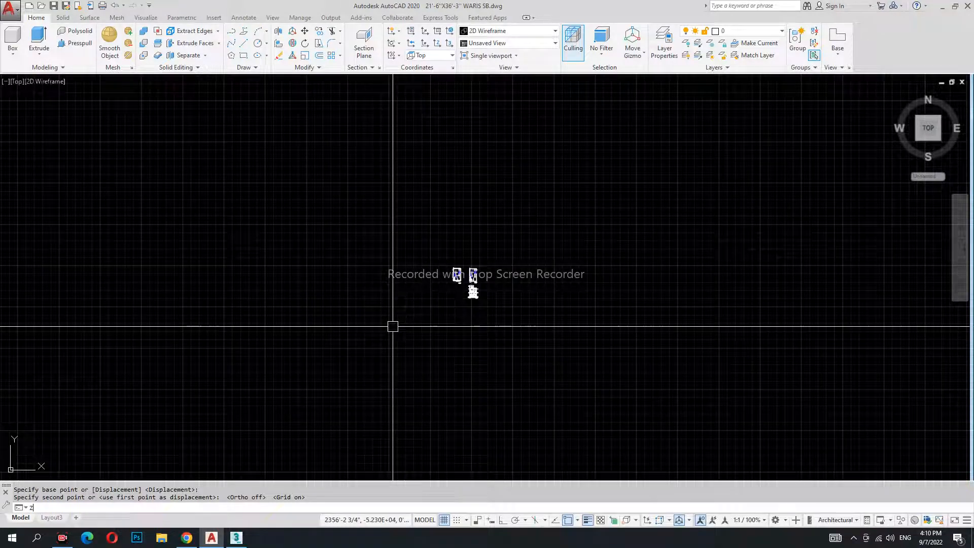
# Move the whole set of drawings again, much nearer to the origin, and zoom to show all
pyautogui.press('Return')
pyautogui.write('m')
pyautogui.press('Return')
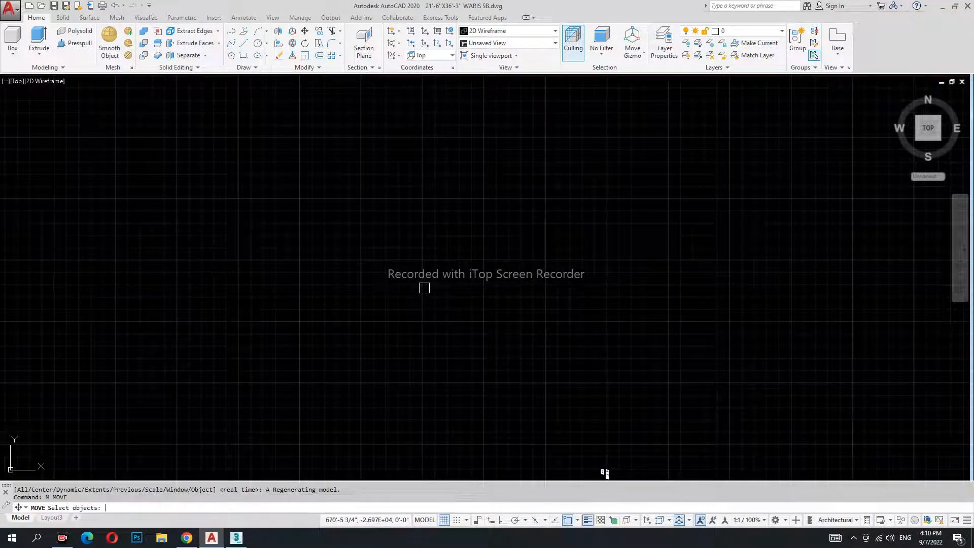
pyautogui.click(604, 472)
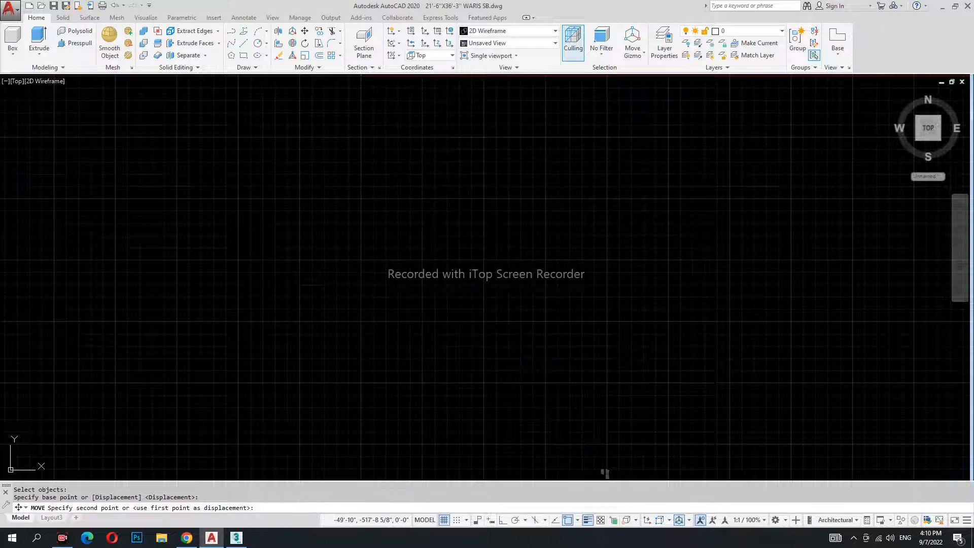
pyautogui.write('z')
pyautogui.press('Return')
pyautogui.write('a')
pyautogui.press('Return')
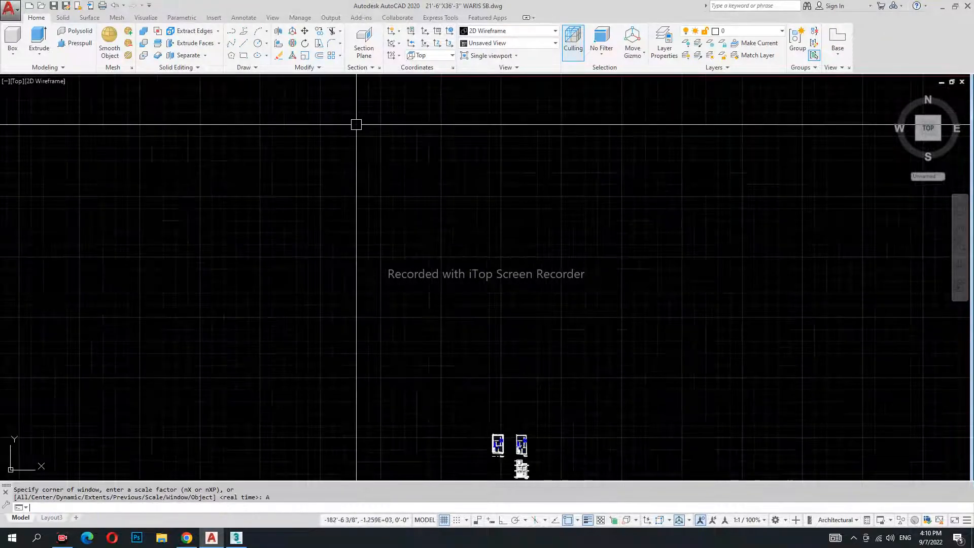
# Move the previously selected plans and elevation further towards the origin axes in two more passes
pyautogui.scroll(4, 425, 235)
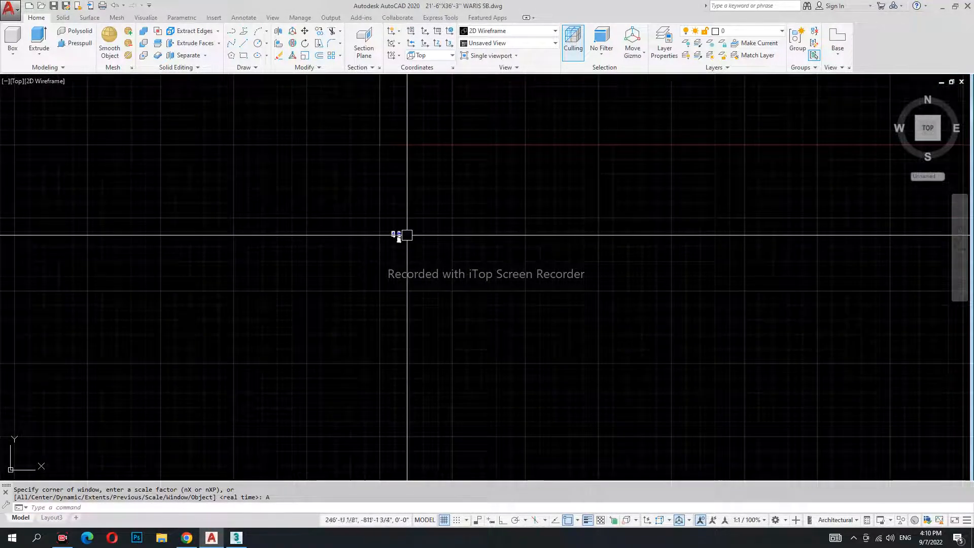
pyautogui.scroll(3, 408, 221)
pyautogui.press('Return')
pyautogui.click(411, 261)
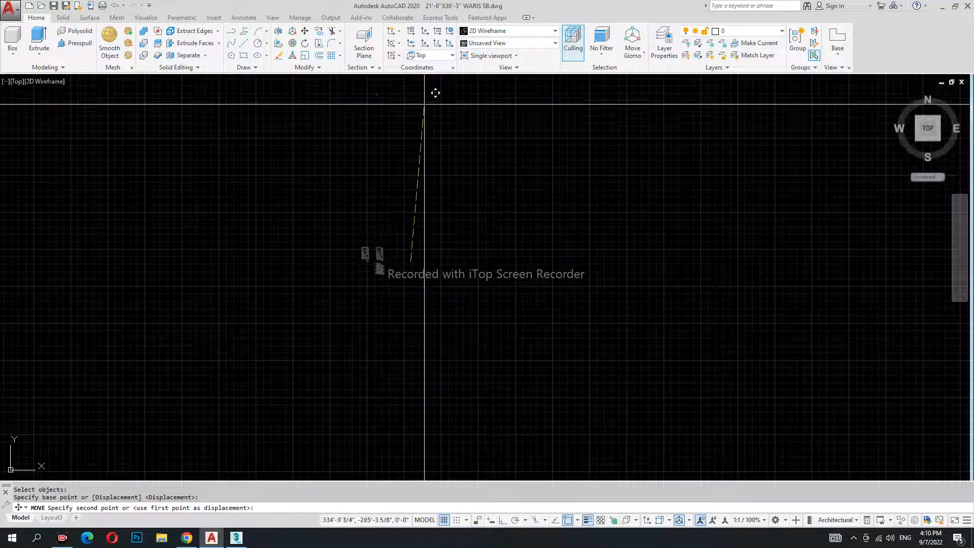
pyautogui.click(424, 251)
pyautogui.moveTo(425, 251); pyautogui.dragTo(444, 236, button='middle')
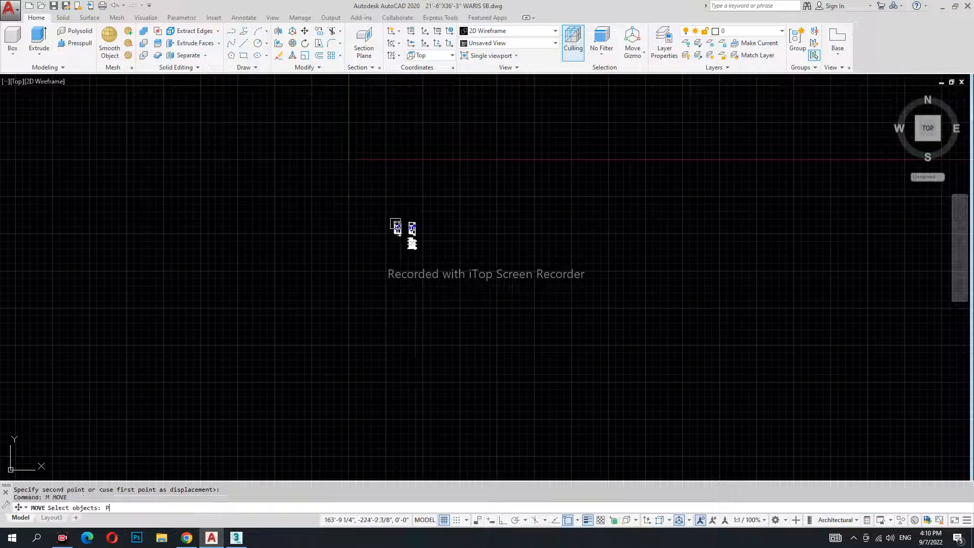
pyautogui.press('Return')
pyautogui.click(482, 278)
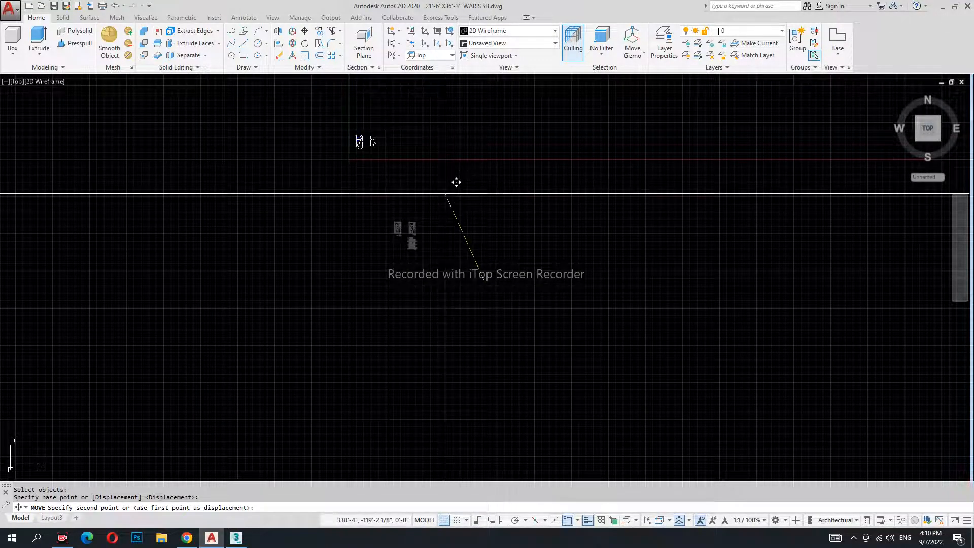
# Move all objects so they sit beside the coordinate origin, and restore the working modes with grid off and ortho on
pyautogui.press('Return')
pyautogui.write('ALL')
pyautogui.press('Return')
pyautogui.press('Return')
pyautogui.click(490, 151)
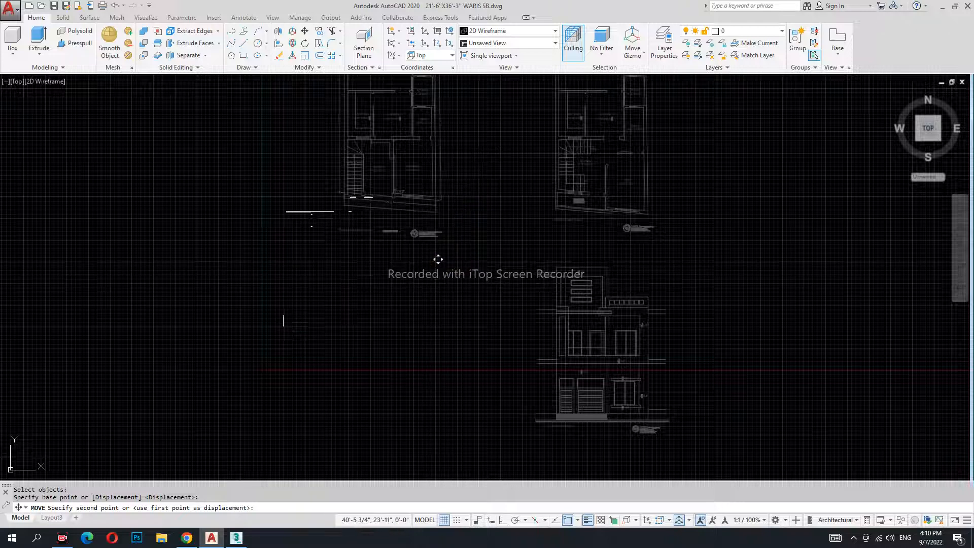
pyautogui.click(374, 378)
pyautogui.write('A')
pyautogui.press('Return')
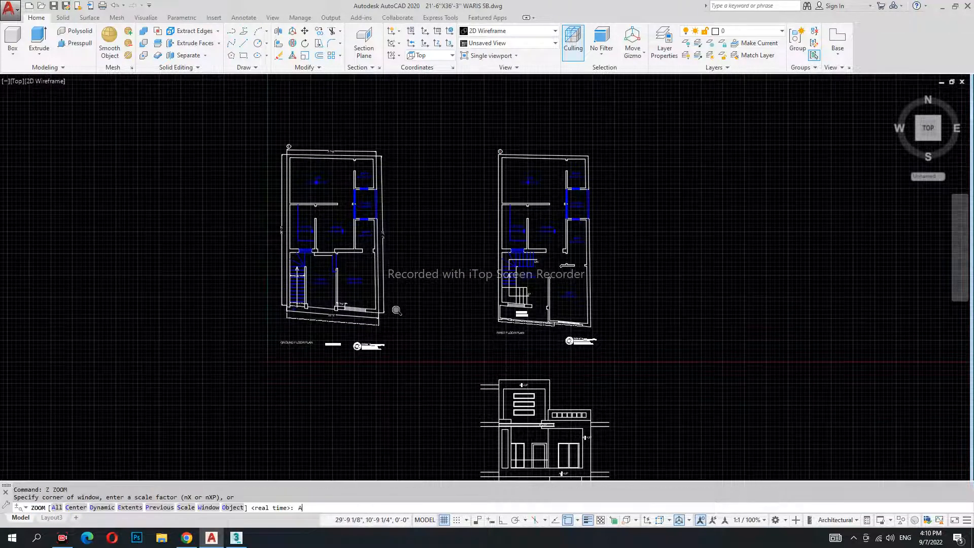
pyautogui.press('F7')
pyautogui.press('F8')
# Erase the titles and annotation text below the ground floor plan and the first floor plan
pyautogui.moveTo(414, 292); pyautogui.dragTo(418, 272, button='middle')
pyautogui.click(470, 287)
pyautogui.click(294, 250)
pyautogui.press('Delete')
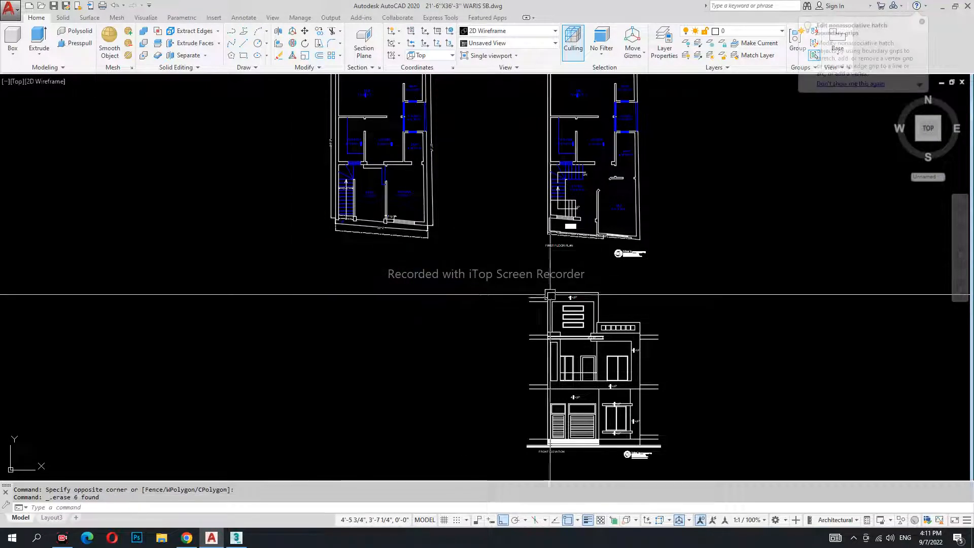
pyautogui.click(667, 277)
pyautogui.click(530, 245)
pyautogui.press('Delete')
# Erase the title and annotation text below the front elevation
pyautogui.moveTo(551, 405); pyautogui.dragTo(550, 270, button='middle')
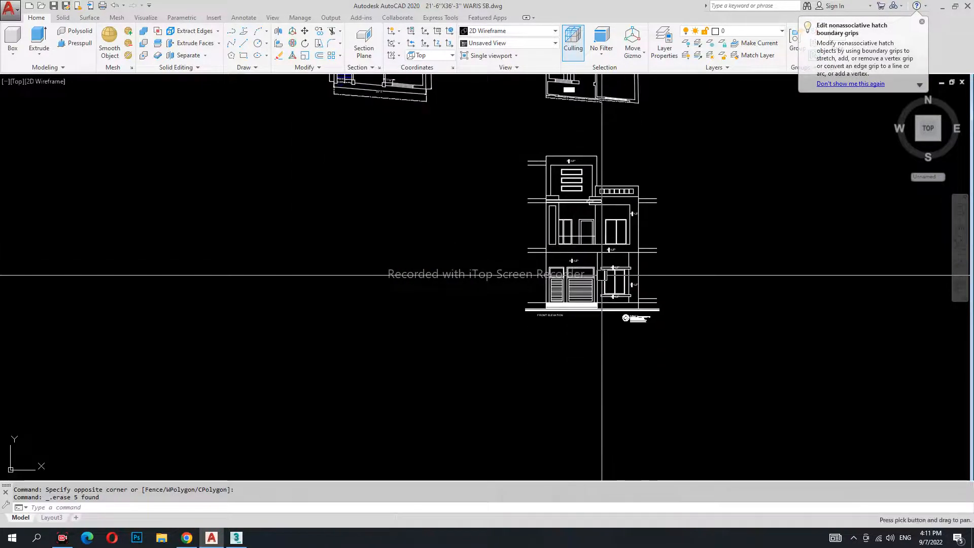
pyautogui.click(674, 352)
pyautogui.click(527, 315)
pyautogui.press('Delete')
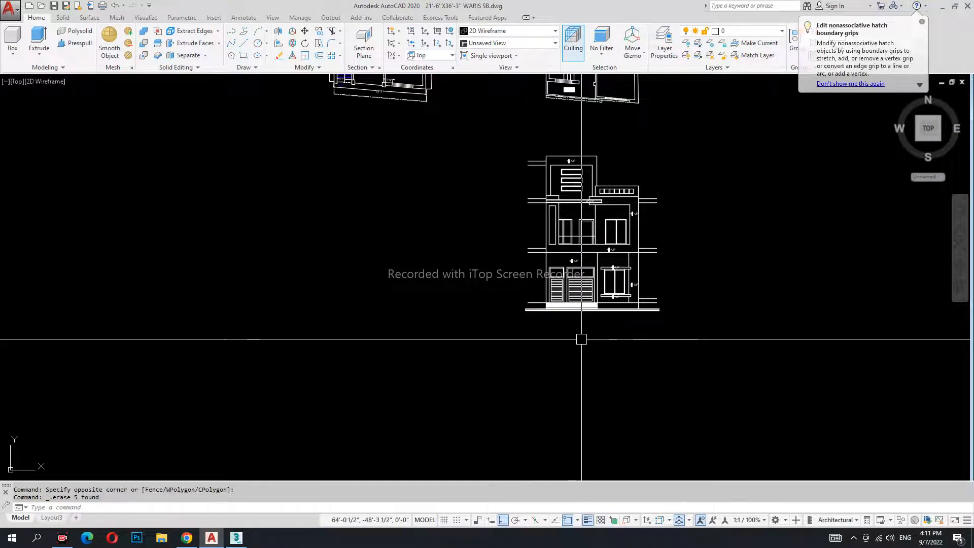
# Copy both floor plans and the elevation to the left of the originals and save the drawing
pyautogui.scroll(-2, 580, 338)
pyautogui.moveTo(504, 289); pyautogui.dragTo(518, 352, button='middle')
pyautogui.write('co')
pyautogui.press('Return')
pyautogui.scroll(-4, 531, 308)
pyautogui.click(459, 199)
pyautogui.click(654, 395)
pyautogui.press('Return')
pyautogui.click(656, 396)
pyautogui.click(390, 395)
pyautogui.press('Escape')
pyautogui.scroll(2, 540, 254)
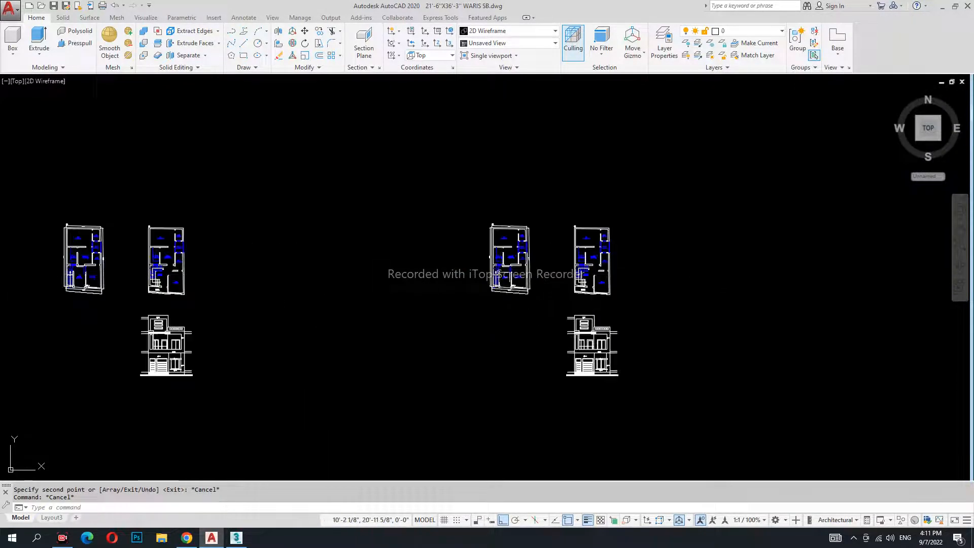
pyautogui.scroll(8, 499, 309)
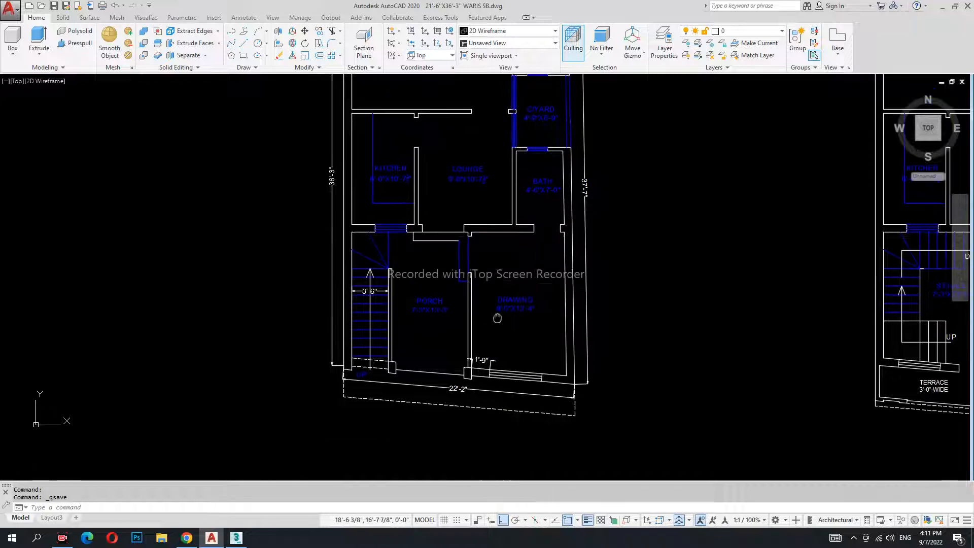
pyautogui.hotkey('ctrl', 's')
# Erase the porch and drawing room labels on the original ground floor plan
pyautogui.click(467, 365)
pyautogui.press('space')
pyautogui.moveTo(442, 253); pyautogui.dragTo(442, 344, button='middle')
pyautogui.scroll(-4, 441, 343)
pyautogui.click(441, 343)
pyautogui.click(420, 270)
pyautogui.write('E')
pyautogui.press('space')
# Fillet the lounge's lower wall line with the drawing room partition's right face, and join the wall line across the lounge opening
pyautogui.moveTo(420, 274); pyautogui.dragTo(430, 335, button='middle')
pyautogui.scroll(8, 510, 341)
pyautogui.write('F')
pyautogui.press('space')
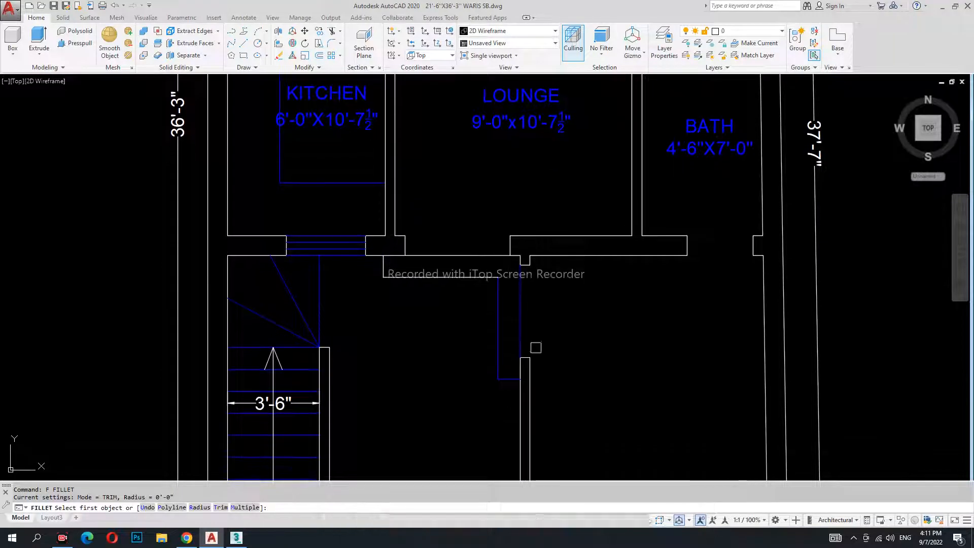
pyautogui.scroll(4, 522, 245)
pyautogui.click(518, 221)
pyautogui.moveTo(511, 248); pyautogui.dragTo(552, 250, button='middle')
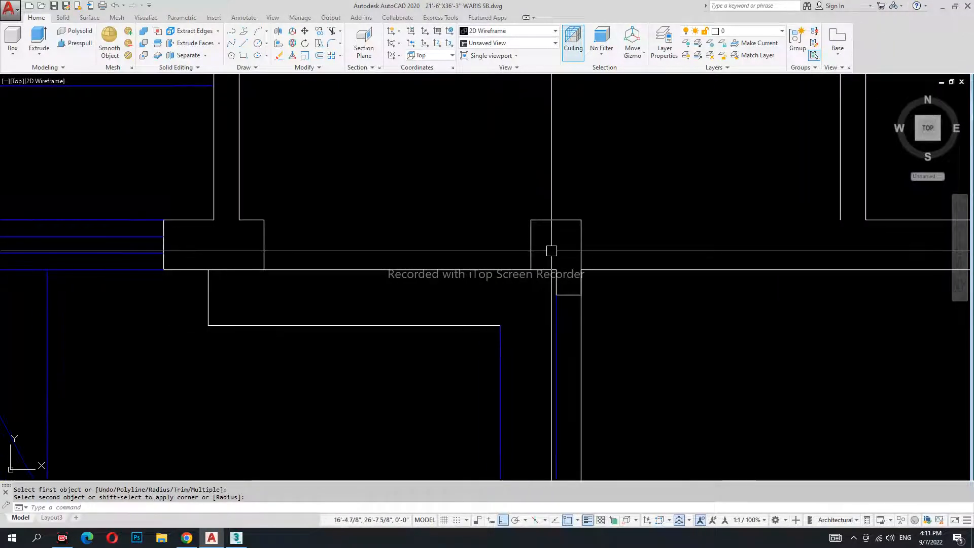
pyautogui.press('space')
pyautogui.moveTo(251, 217); pyautogui.dragTo(271, 265, button='middle')
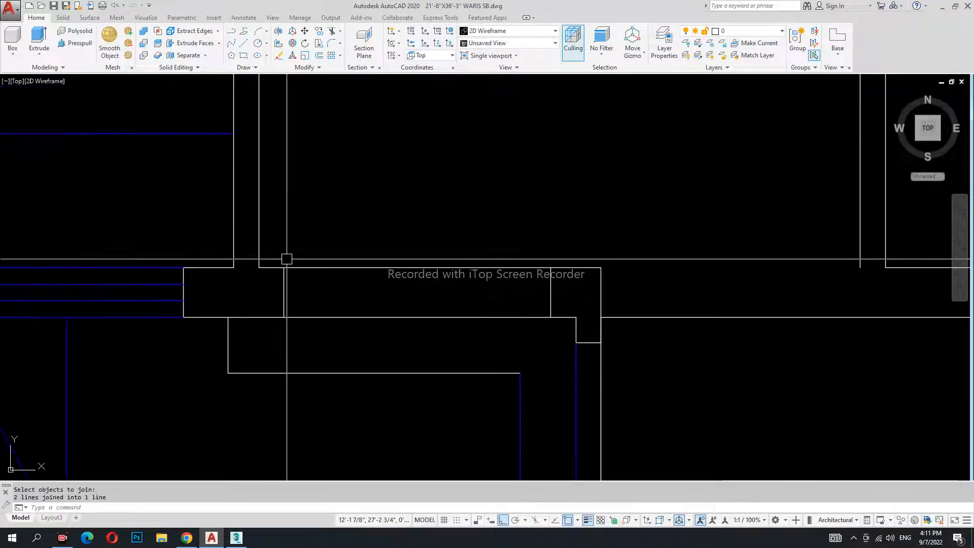
# Erase the partition wall lines between the kitchen and lounge, and the kitchen counter's lower line
pyautogui.click(376, 243)
pyautogui.click(245, 232)
pyautogui.write('E')
pyautogui.moveTo(263, 246); pyautogui.dragTo(350, 291, button='middle')
pyautogui.click(349, 289)
pyautogui.click(238, 157)
pyautogui.write('E')
pyautogui.moveTo(238, 220); pyautogui.dragTo(338, 284, button='middle')
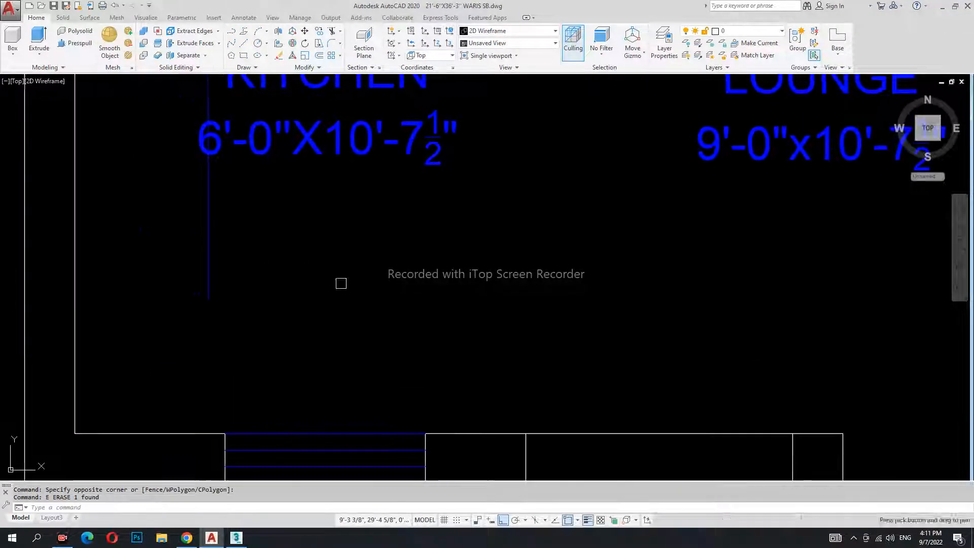
# Erase the kitchen labels and the remaining counter line inside the kitchen
pyautogui.scroll(-4, 344, 285)
pyautogui.click(358, 287)
pyautogui.click(284, 214)
pyautogui.write('E')
pyautogui.click(213, 247)
pyautogui.press('space')
# Erase the lounge labels and the partition wall lines between the lounge and the bath
pyautogui.moveTo(540, 259); pyautogui.dragTo(540, 280, button='middle')
pyautogui.click(483, 186)
pyautogui.click(459, 283)
pyautogui.write('E')
pyautogui.moveTo(650, 212); pyautogui.dragTo(552, 239, button='middle')
pyautogui.click(620, 445)
pyautogui.click(503, 298)
pyautogui.write('E')
# Erase the bath and open yard labels on the ground floor plan
pyautogui.moveTo(579, 381)
pyautogui.mouseDown(button='middle')
pyautogui.moveTo(535, 245)
pyautogui.moveTo(557, 382)
pyautogui.moveTo(552, 442)
pyautogui.mouseUp(button='middle')
pyautogui.click(593, 212)
pyautogui.click(702, 324)
pyautogui.write('E')
pyautogui.click(702, 230)
pyautogui.click(670, 136)
pyautogui.write('E')
# Erase the window and wall pieces along the yard's lounge side, and the end pieces of the bedroom partition wall
pyautogui.click(589, 315)
pyautogui.click(474, 152)
pyautogui.write('E')
pyautogui.click(232, 129)
pyautogui.click(429, 224)
pyautogui.write('E')
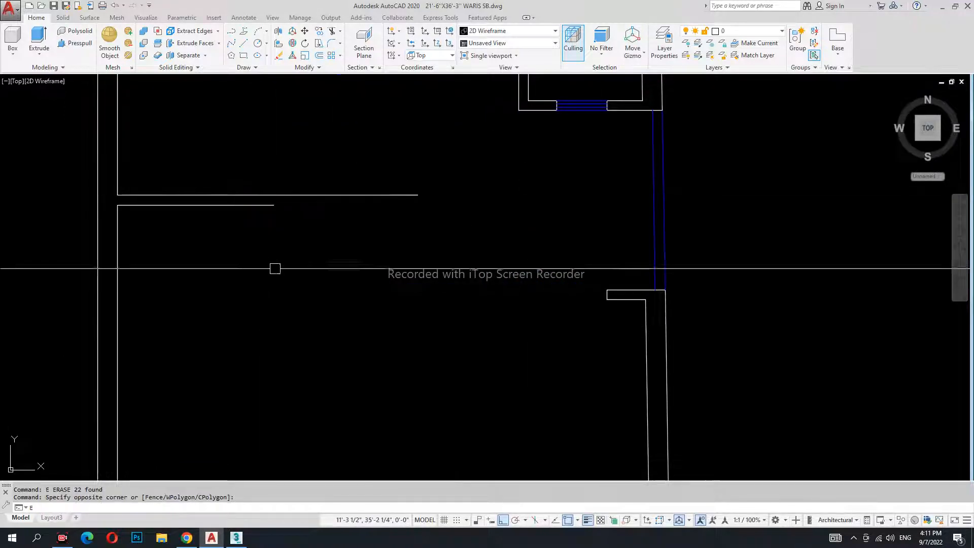
# Erase the two partition lines below the bedroom and the short wall end at the side wall of the ground floor plan
pyautogui.moveTo(272, 268); pyautogui.dragTo(377, 274, button='middle')
pyautogui.click(698, 284)
pyautogui.press('space')
pyautogui.click(461, 298)
pyautogui.click(312, 198)
pyautogui.press('space')
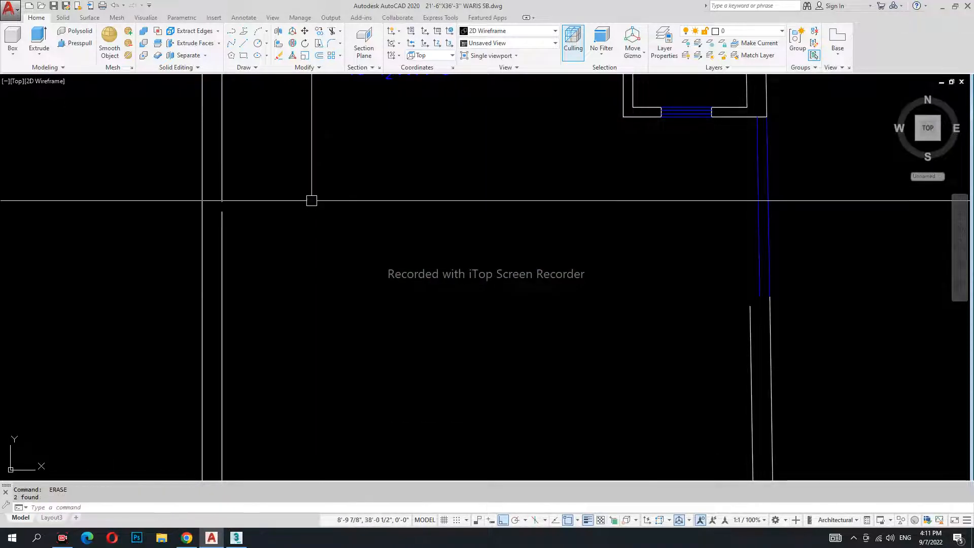
pyautogui.scroll(-4, 319, 203)
pyautogui.moveTo(325, 204); pyautogui.dragTo(380, 276, button='middle')
pyautogui.click(378, 190)
pyautogui.press('space')
# Erase the rear bath's interior walls and window together with the yard lines along the right side wall
pyautogui.moveTo(460, 225)
pyautogui.mouseDown(button='middle')
pyautogui.moveTo(459, 242)
pyautogui.moveTo(522, 295)
pyautogui.mouseUp(button='middle')
pyautogui.click(417, 104)
pyautogui.click(606, 332)
pyautogui.press('space')
pyautogui.click(482, 241)
pyautogui.click(608, 434)
pyautogui.press('space')
pyautogui.click(415, 158)
pyautogui.click(564, 269)
pyautogui.press('space')
pyautogui.click(434, 167)
pyautogui.click(324, 215)
pyautogui.press('space')
# Erase the inner line of the left side wall beside the rear bedroom
pyautogui.moveTo(340, 245); pyautogui.dragTo(364, 238, button='middle')
pyautogui.press('Escape')
pyautogui.press('Escape')
pyautogui.click(333, 167)
pyautogui.click(383, 336)
pyautogui.write('e')
pyautogui.press('space')
# Fillet the open rear corners of the ground floor plan with radius 0, joining the inner and outer wall lines
pyautogui.moveTo(383, 332); pyautogui.dragTo(394, 305, button='middle')
pyautogui.write('f')
pyautogui.press('space')
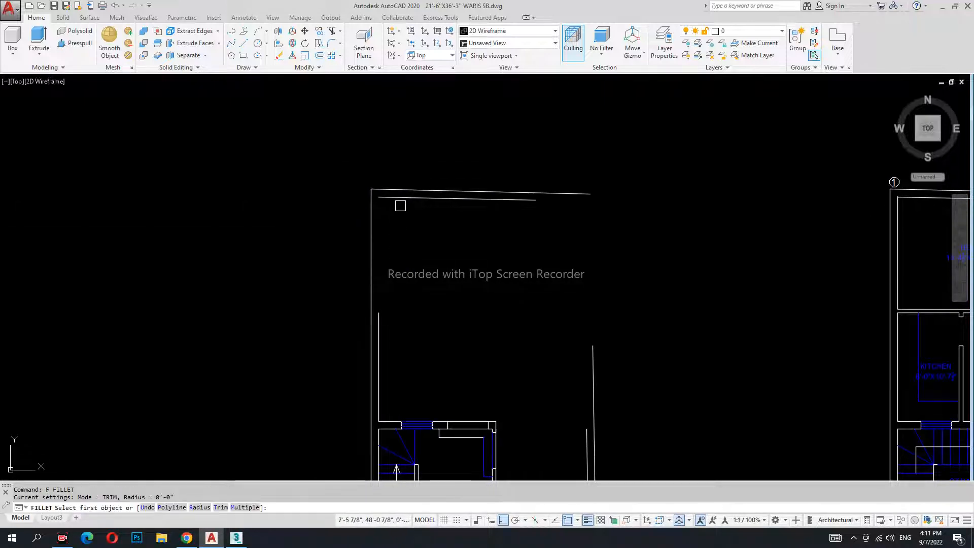
pyautogui.click(379, 345)
pyautogui.press('space')
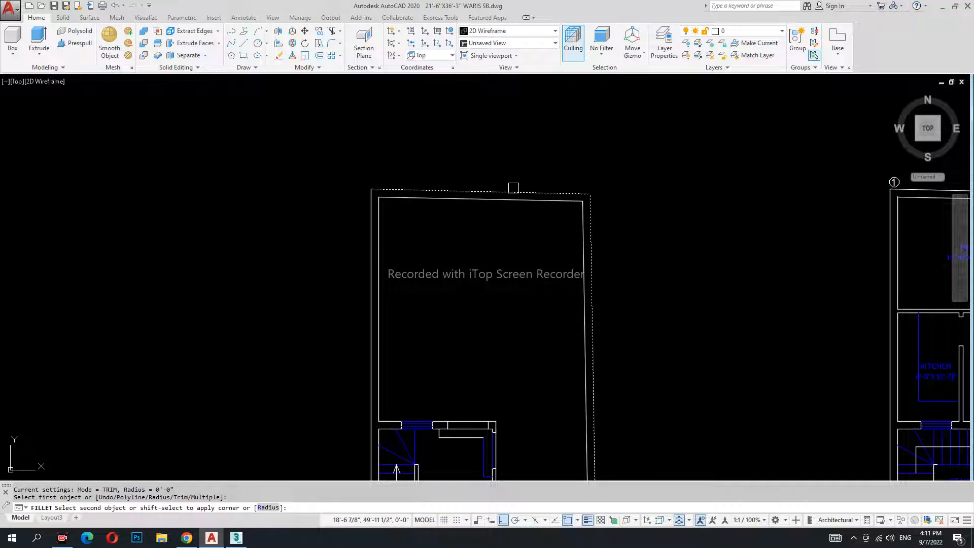
pyautogui.click(513, 187)
pyautogui.press('Escape')
# Erase the single leftover object in the front room beside the stair hall on the ground floor plan
pyautogui.moveTo(463, 391); pyautogui.dragTo(464, 272, button='middle')
pyautogui.scroll(2, 377, 327)
pyautogui.moveTo(395, 298); pyautogui.dragTo(396, 331, button='middle')
pyautogui.moveTo(414, 417); pyautogui.dragTo(414, 237, button='middle')
pyautogui.moveTo(477, 341); pyautogui.dragTo(448, 337, button='middle')
pyautogui.moveTo(512, 384); pyautogui.dragTo(483, 378, button='middle')
pyautogui.scroll(4, 515, 332)
pyautogui.click(457, 347)
pyautogui.write('E')
pyautogui.press('Return')
pyautogui.scroll(-3, 453, 351)
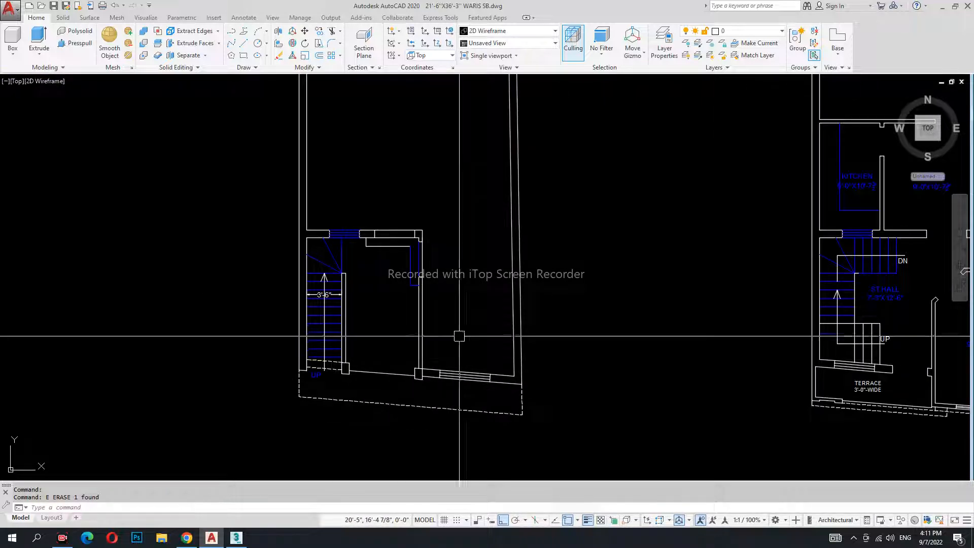
# Match a white wall line's properties onto all objects of the ground floor and first floor plans
pyautogui.scroll(4, 390, 262)
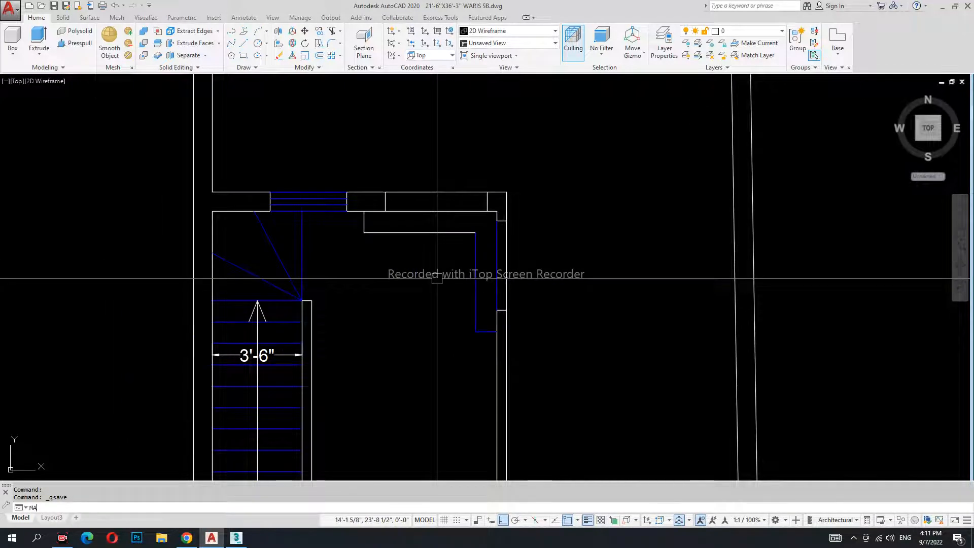
pyautogui.scroll(-8, 457, 191)
pyautogui.click(527, 310)
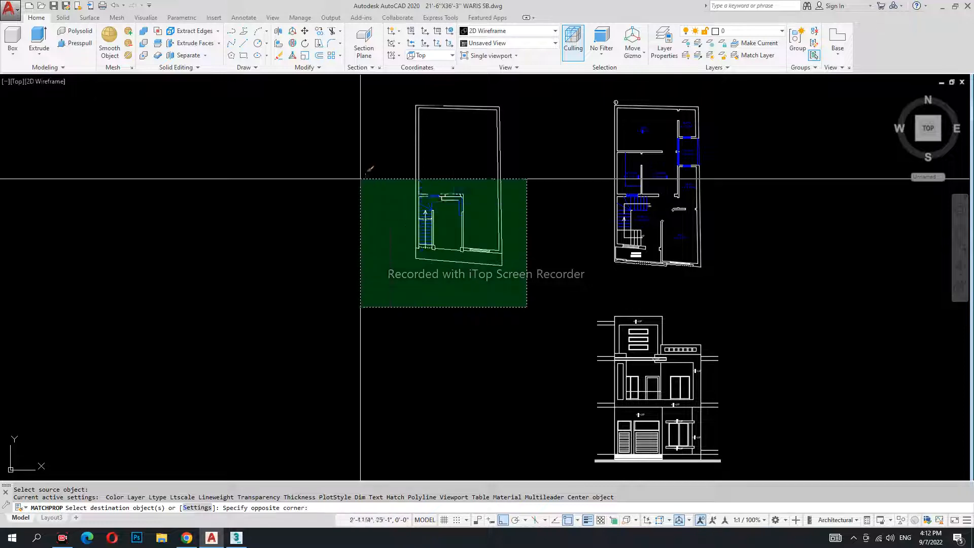
pyautogui.click(387, 198)
pyautogui.click(624, 288)
pyautogui.click(475, 112)
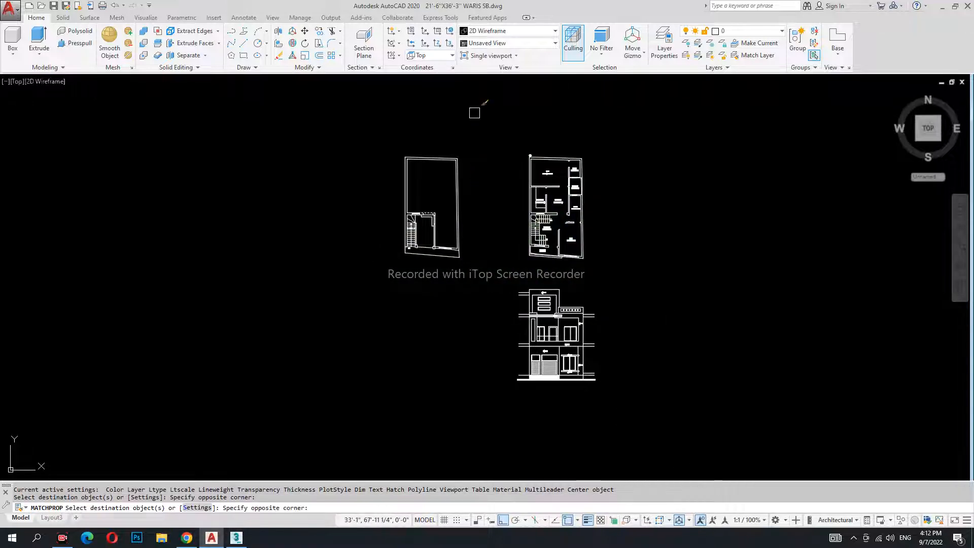
pyautogui.scroll(4, 429, 169)
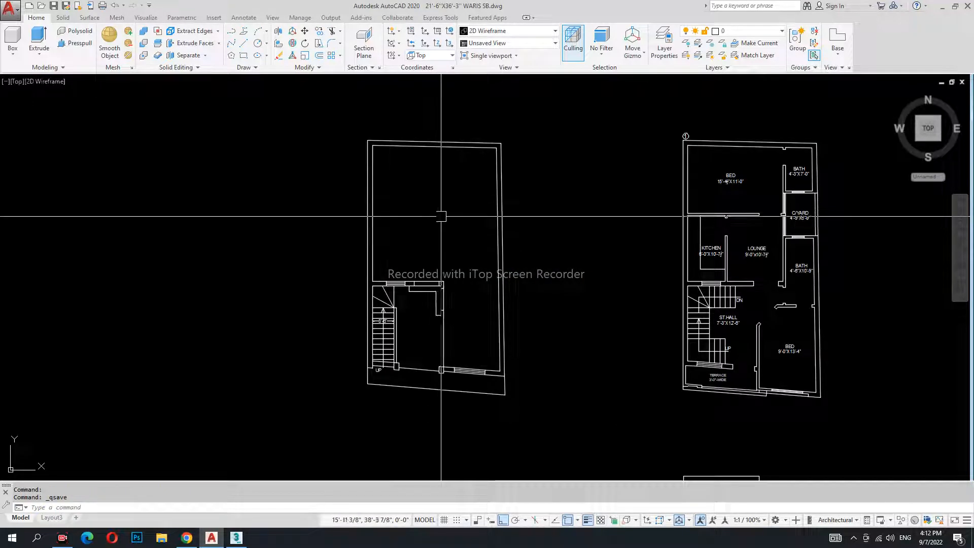
# Erase the 3'-6" stair width dimension and the direction arrow on the ground floor stairs
pyautogui.scroll(8, 358, 355)
pyautogui.scroll(3, 358, 355)
pyautogui.click(338, 368)
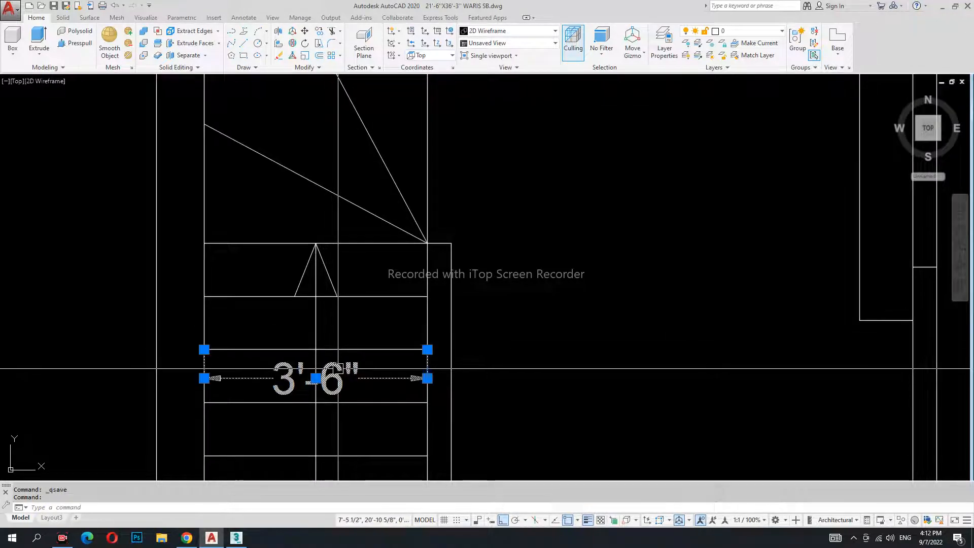
pyautogui.write('e')
pyautogui.moveTo(424, 391); pyautogui.dragTo(395, 319, button='middle')
pyautogui.scroll(-4, 390, 320)
pyautogui.scroll(6, 356, 313)
pyautogui.click(373, 325)
pyautogui.click(316, 312)
pyautogui.write('e')
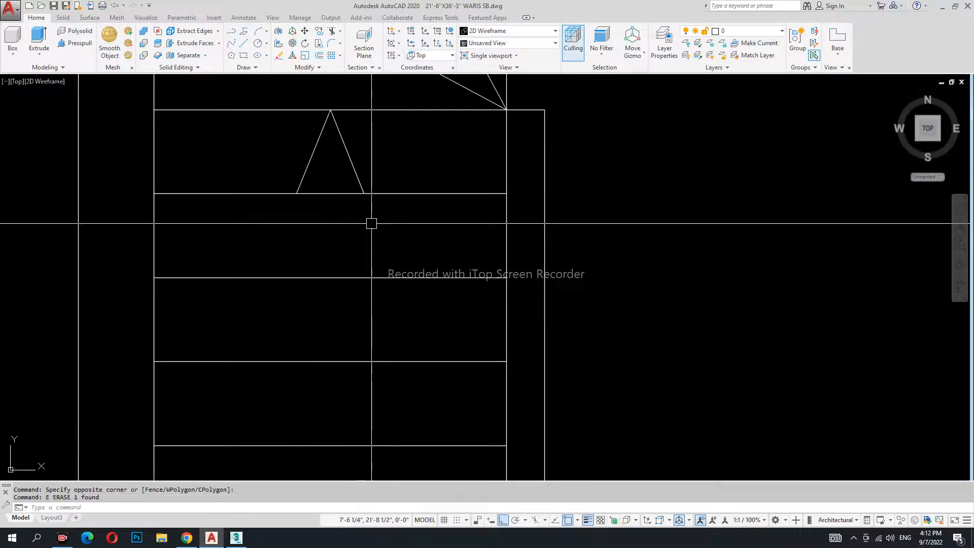
pyautogui.click(375, 167)
pyautogui.press('space')
pyautogui.scroll(-4, 416, 211)
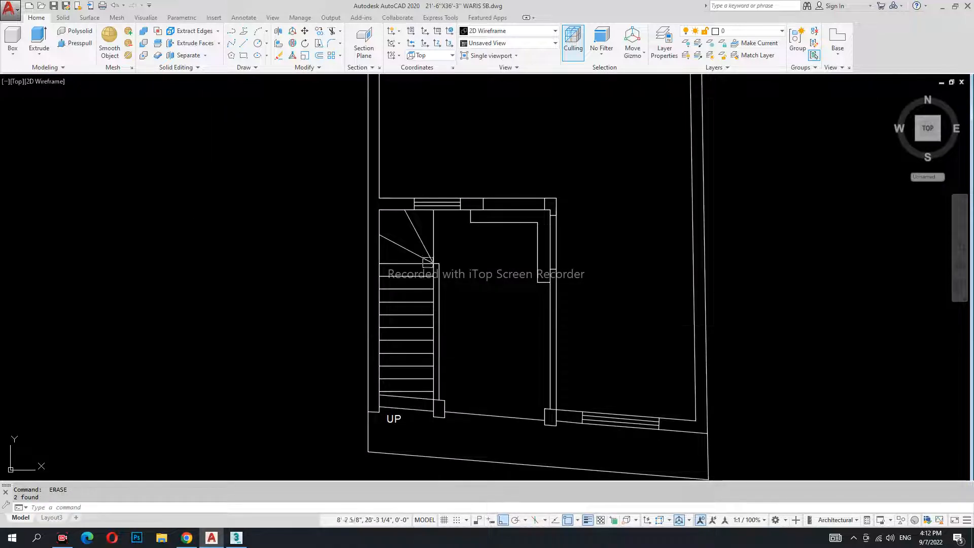
# Erase the winder lines and all the stair treads on the ground floor plan
pyautogui.scroll(4, 418, 227)
pyautogui.click(500, 261)
pyautogui.click(389, 234)
pyautogui.write('e')
pyautogui.click(410, 254)
pyautogui.click(391, 361)
pyautogui.write('e')
pyautogui.scroll(-5, 397, 414)
pyautogui.click(378, 196)
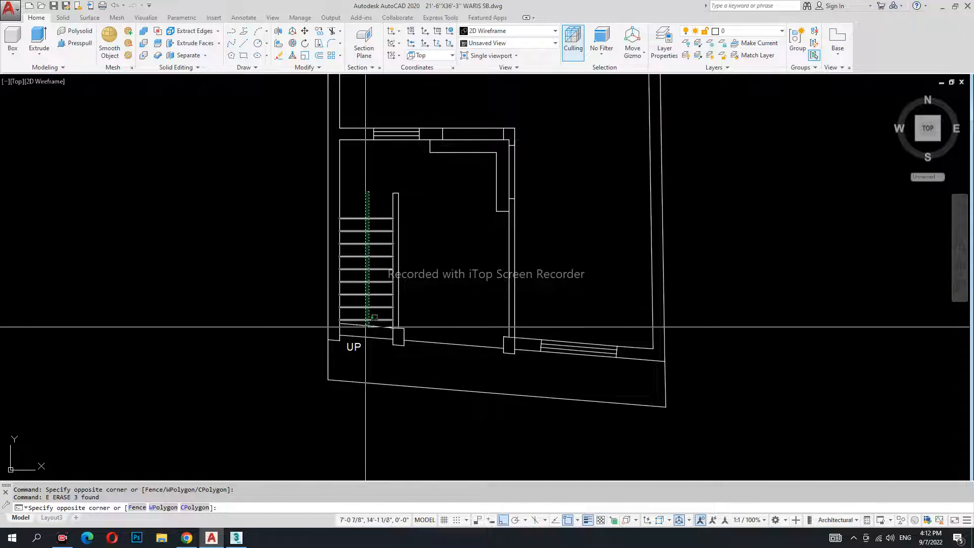
pyautogui.scroll(-6, 398, 372)
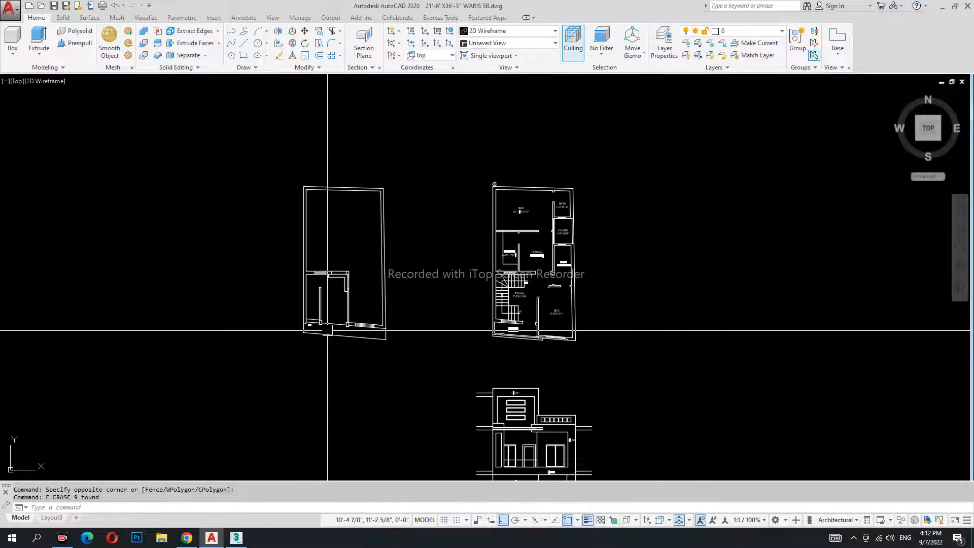
pyautogui.moveTo(406, 397); pyautogui.dragTo(405, 282, button='middle')
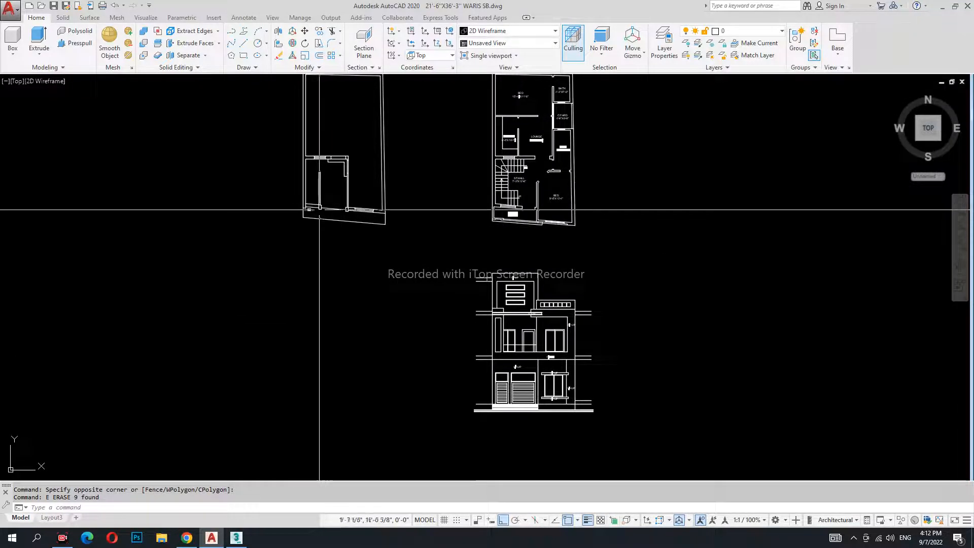
# Erase the UP label and the thin wall beside the removed stairs
pyautogui.scroll(10, 328, 208)
pyautogui.click(303, 287)
pyautogui.write('E')
pyautogui.press('Return')
pyautogui.scroll(-5, 303, 287)
pyautogui.click(389, 281)
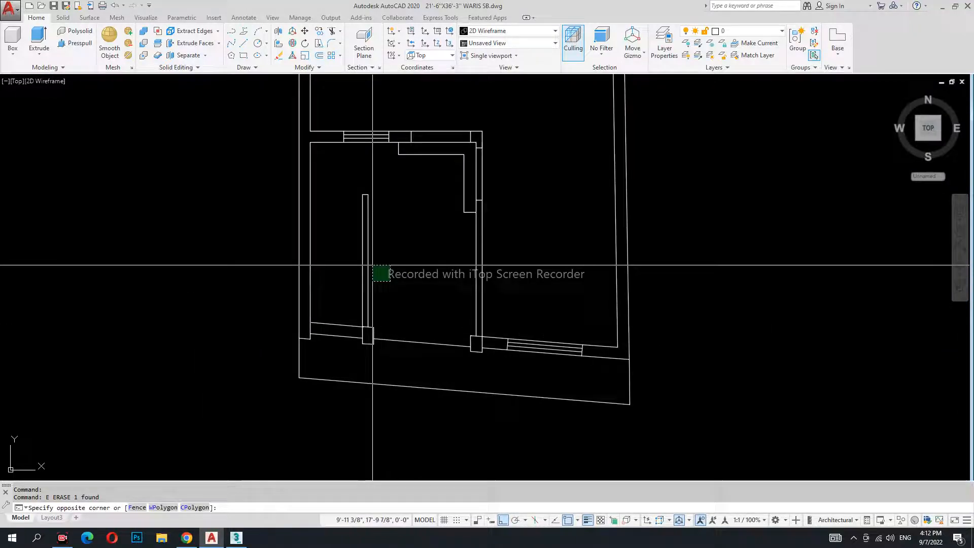
pyautogui.click(339, 189)
pyautogui.write('E')
pyautogui.press('Return')
# Examine the ground floor plan's front wall and the front elevation drawing
pyautogui.moveTo(413, 239); pyautogui.dragTo(412, 257, button='middle')
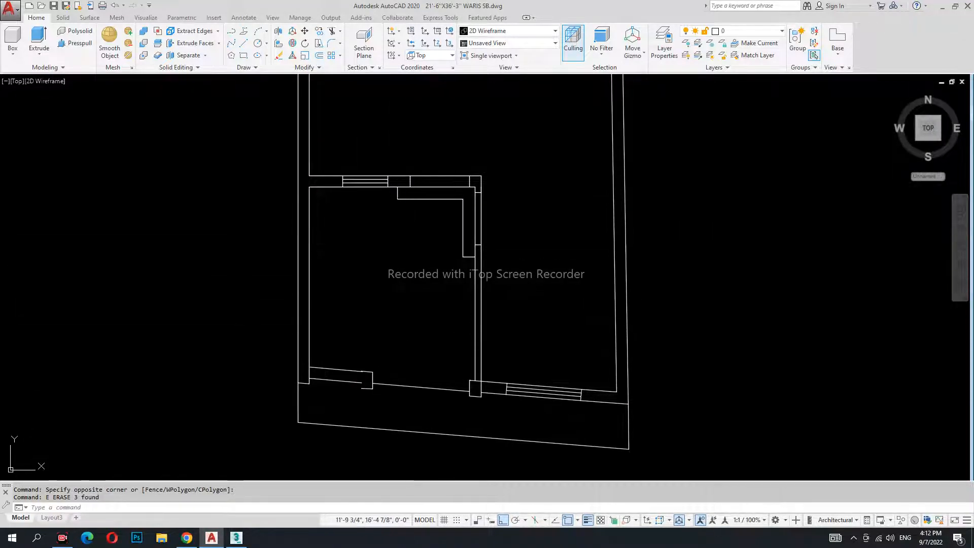
pyautogui.moveTo(406, 335); pyautogui.dragTo(385, 292, button='middle')
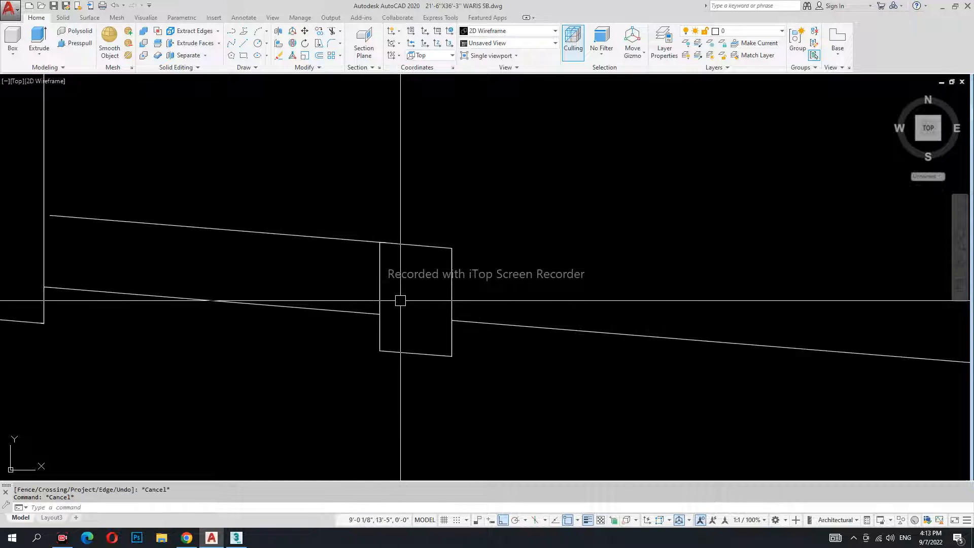
pyautogui.scroll(-8, 401, 298)
pyautogui.scroll(1, 446, 317)
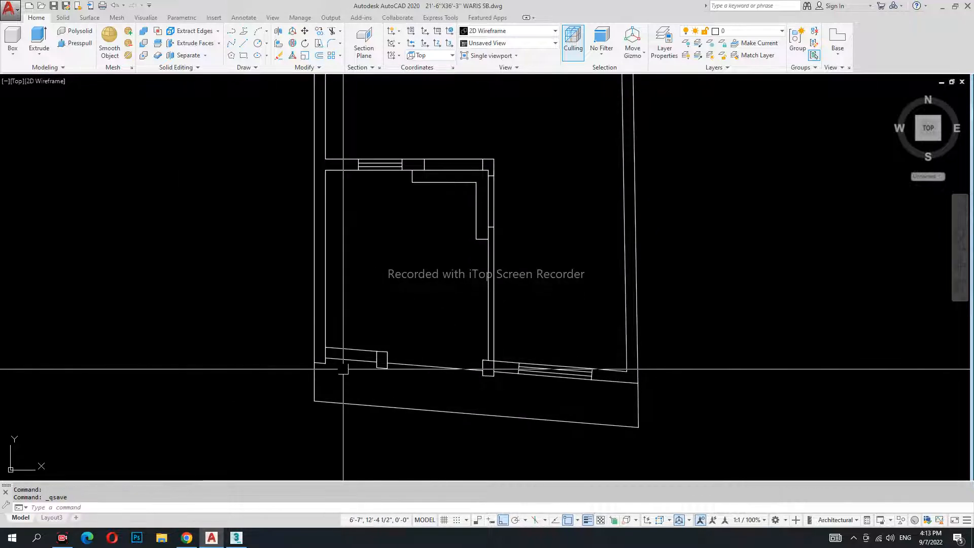
pyautogui.moveTo(451, 246); pyautogui.dragTo(450, 326, button='middle')
pyautogui.moveTo(444, 431); pyautogui.dragTo(385, 202, button='middle')
pyautogui.scroll(-4, 384, 203)
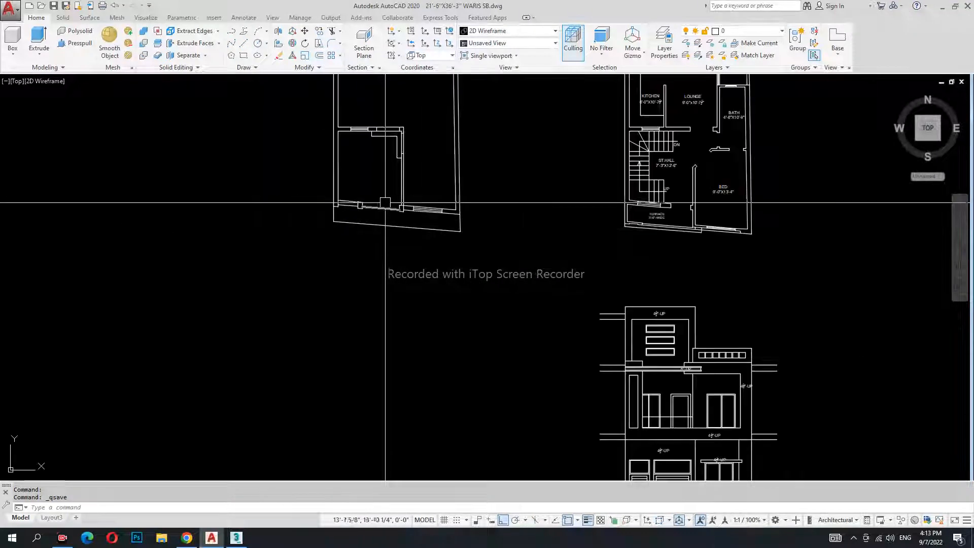
pyautogui.scroll(5, 588, 327)
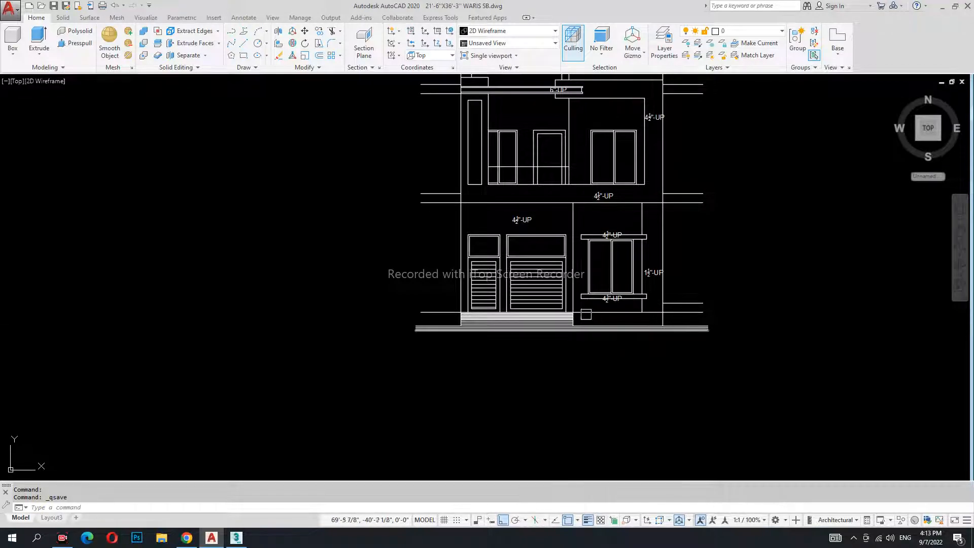
pyautogui.scroll(-2, 639, 354)
pyautogui.moveTo(401, 184); pyautogui.dragTo(478, 408, button='middle')
pyautogui.moveTo(342, 233); pyautogui.dragTo(357, 272, button='middle')
pyautogui.scroll(4, 410, 270)
pyautogui.scroll(2, 404, 286)
pyautogui.click(443, 298)
pyautogui.click(258, 250)
pyautogui.press('Escape')
pyautogui.press('Escape')
# Trim the stair hall's partition wall lines where they meet the column beside the front window
pyautogui.scroll(6, 412, 333)
pyautogui.write('tr')
pyautogui.press('space')
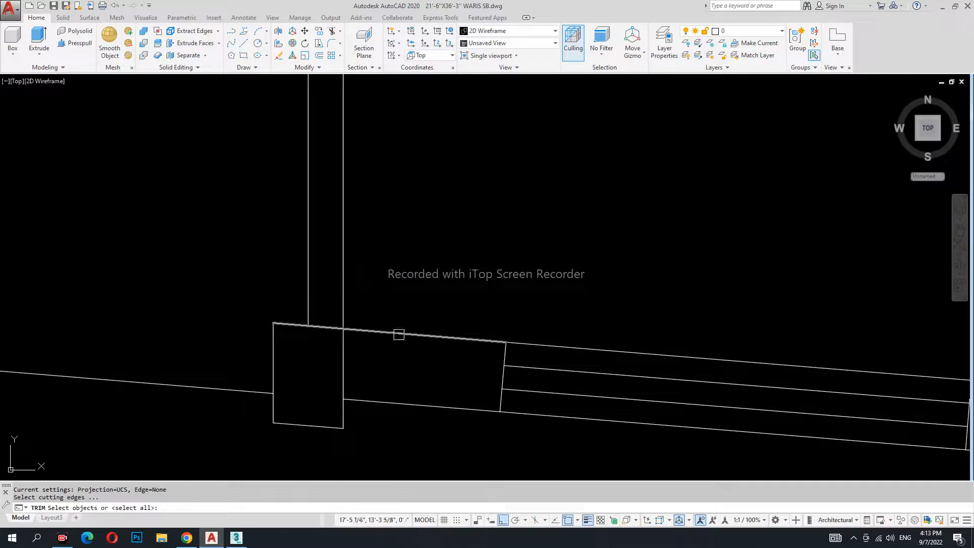
pyautogui.click(421, 284)
pyautogui.click(227, 273)
pyautogui.press('space')
# Erase the remaining stair hall partition, counter lines, and rear wall with its window inside the ground floor plan
pyautogui.scroll(-4, 348, 329)
pyautogui.moveTo(386, 274); pyautogui.dragTo(310, 223)
pyautogui.write('e')
pyautogui.scroll(-6, 352, 356)
pyautogui.moveTo(353, 245); pyautogui.dragTo(356, 276, button='middle')
pyautogui.scroll(2, 363, 311)
pyautogui.click(382, 330)
pyautogui.click(273, 218)
pyautogui.write('e')
pyautogui.click(167, 208)
pyautogui.click(371, 284)
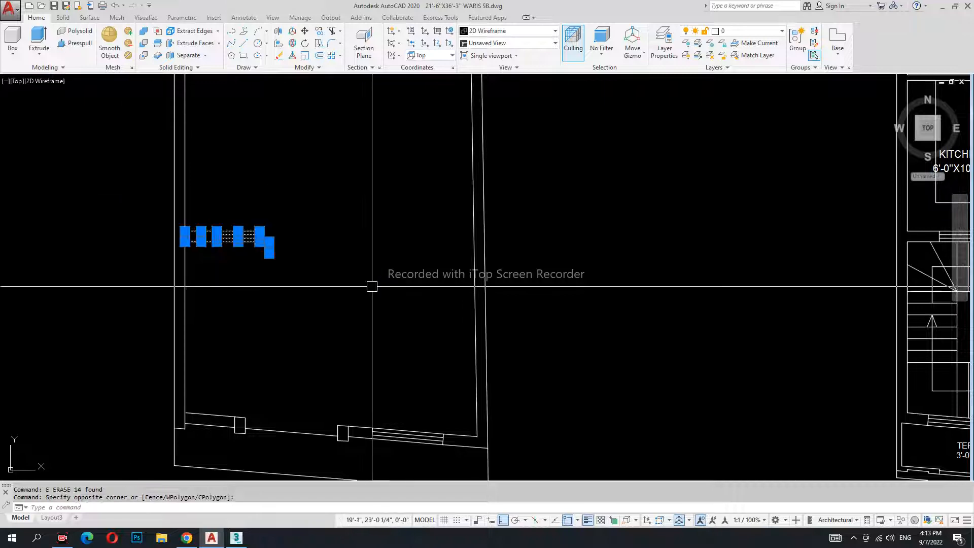
pyautogui.write('e')
# Join the inner line segments of the left side wall into one line and save the drawing
pyautogui.moveTo(226, 273); pyautogui.dragTo(275, 278, button='middle')
pyautogui.write('j')
pyautogui.click(231, 227)
pyautogui.press('space')
pyautogui.press('Escape')
pyautogui.moveTo(308, 372); pyautogui.dragTo(308, 302, button='middle')
pyautogui.hotkey('ctrl', 's')
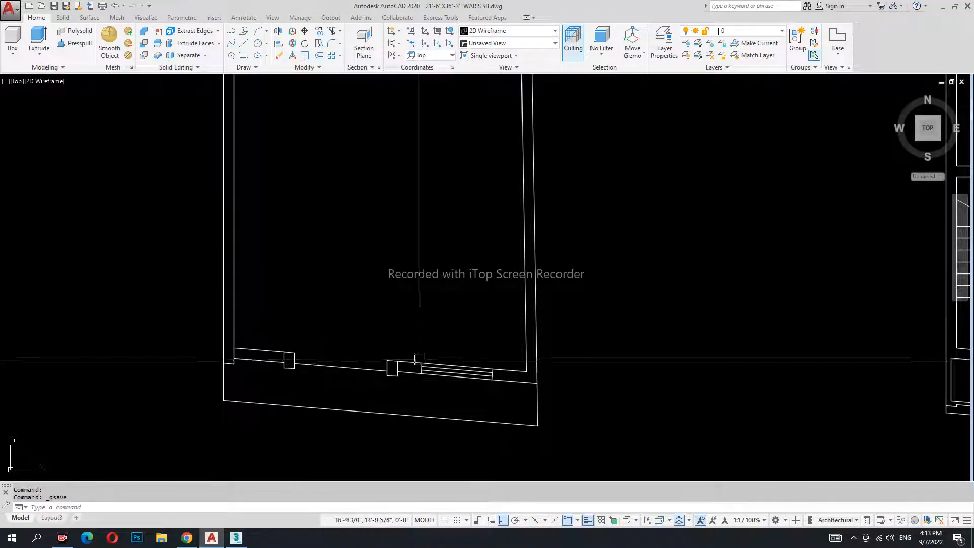
# Extend the front wall's inner line at both ends to the outer lines of the side walls
pyautogui.scroll(-4, 423, 337)
pyautogui.scroll(4, 305, 298)
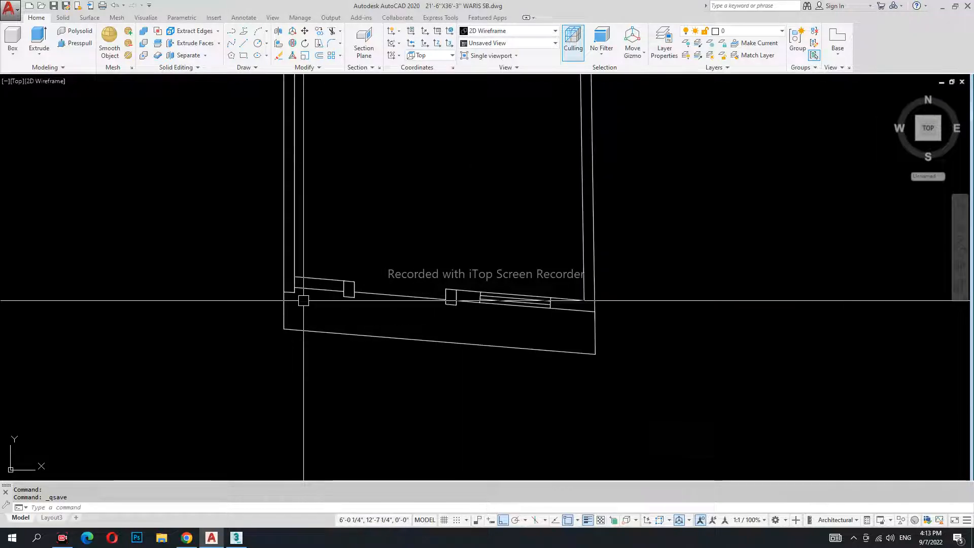
pyautogui.press('Return')
pyautogui.scroll(4, 306, 277)
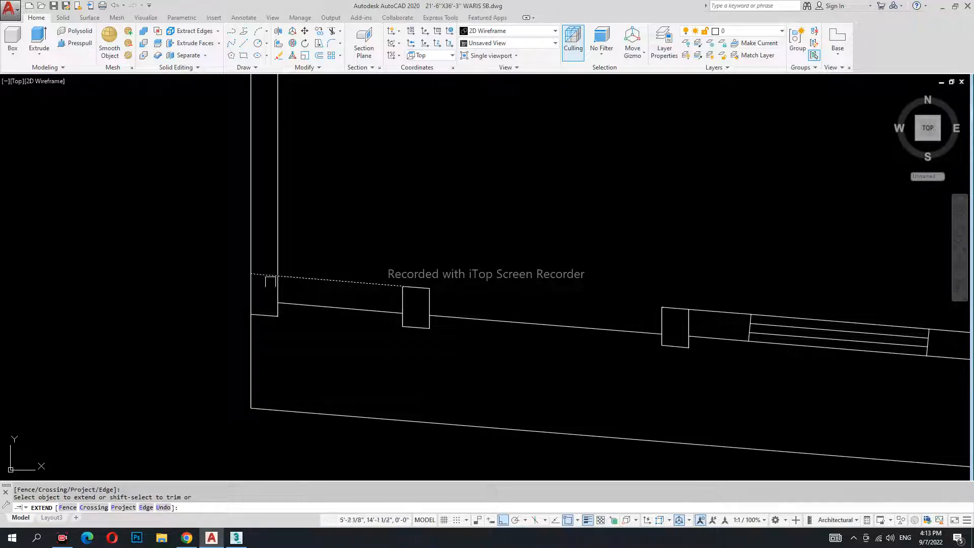
pyautogui.scroll(-6, 209, 298)
pyautogui.scroll(8, 406, 313)
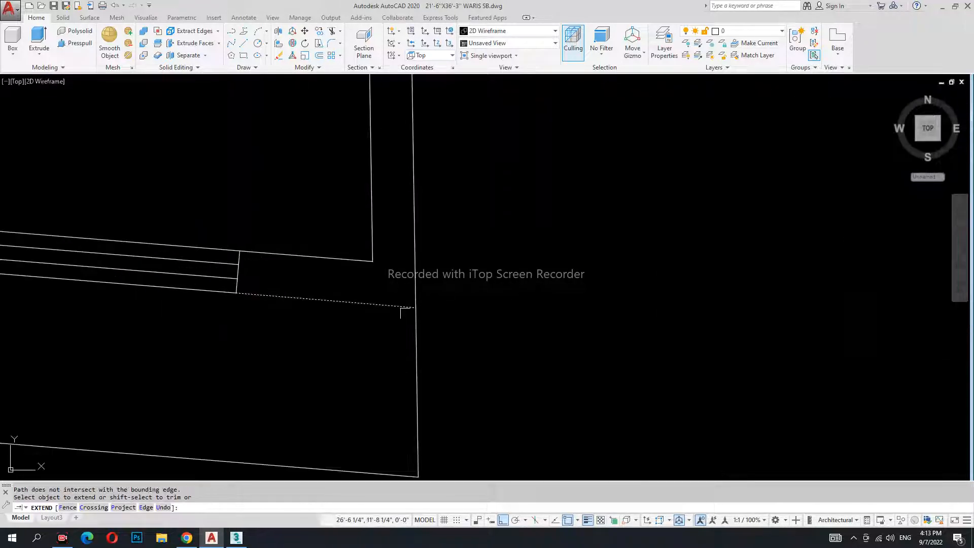
pyautogui.press('Escape')
# Create a layer named 3D with colour 21 and make it the current layer
pyautogui.scroll(-8, 463, 343)
pyautogui.moveTo(463, 343); pyautogui.dragTo(431, 301, button='middle')
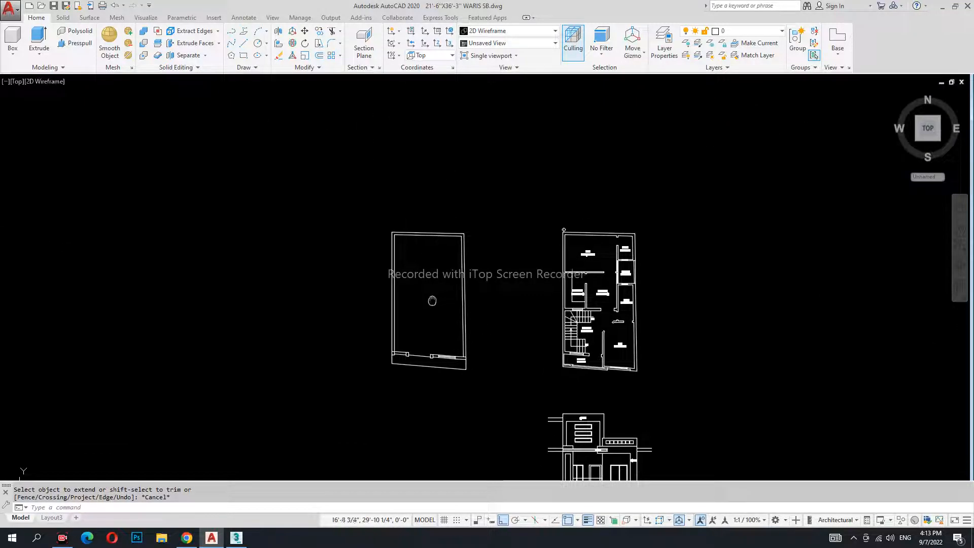
pyautogui.click(667, 29)
pyautogui.click(122, 48)
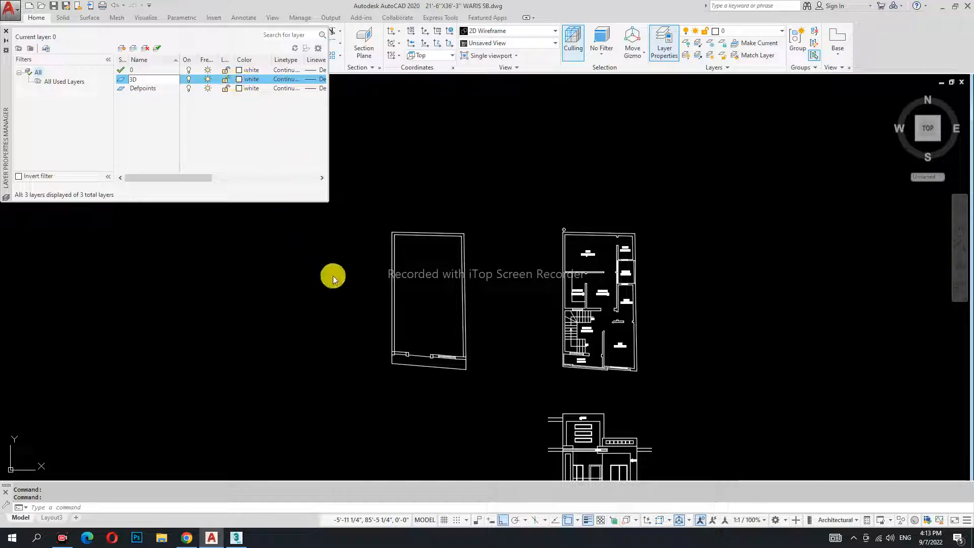
pyautogui.click(241, 80)
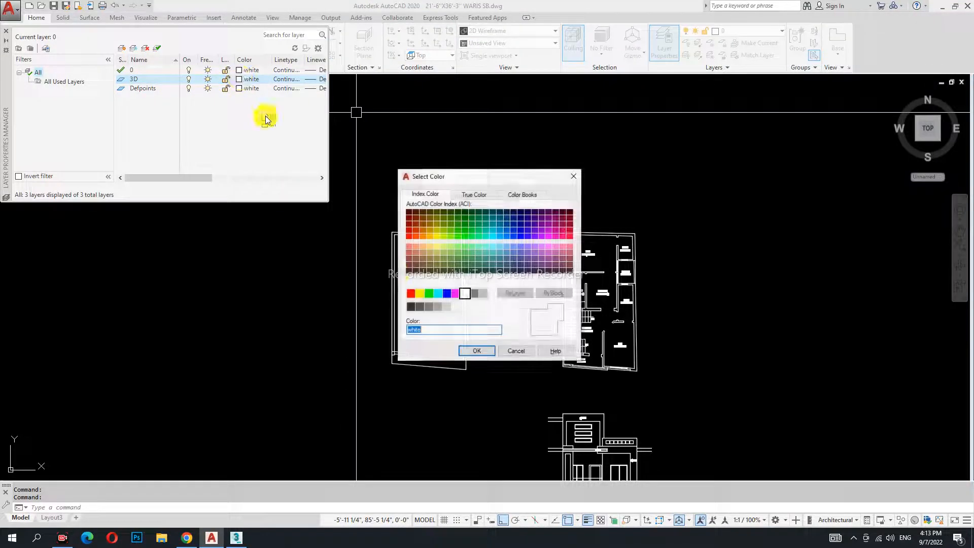
pyautogui.click(416, 245)
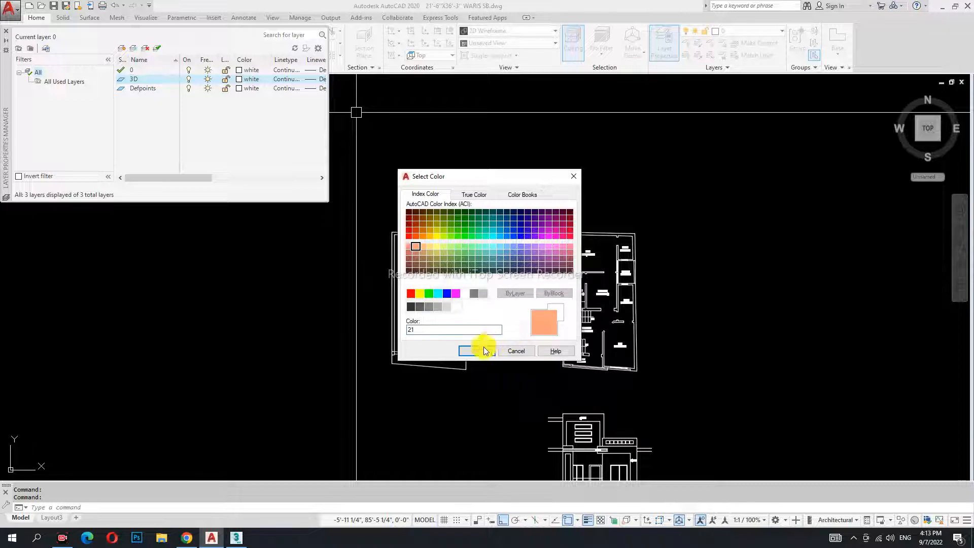
pyautogui.click(482, 349)
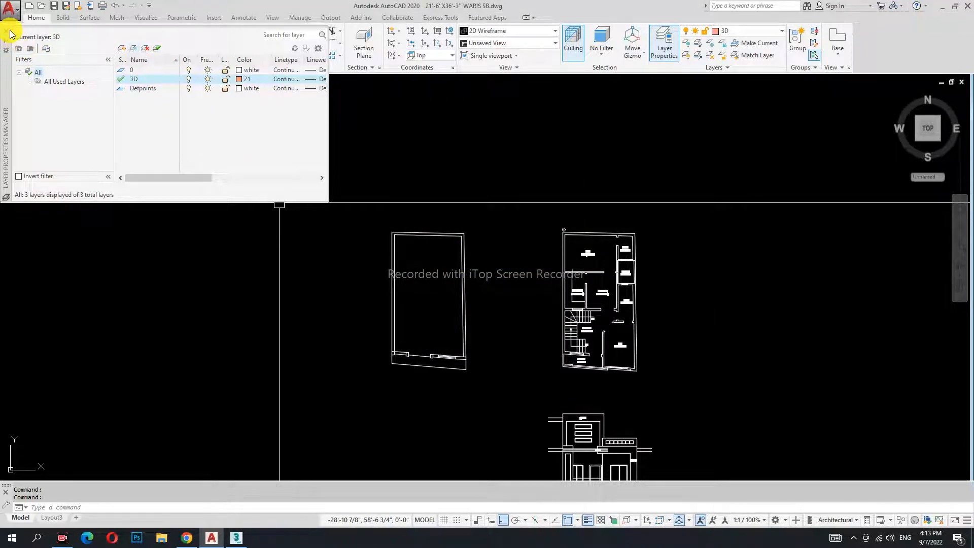
pyautogui.click(7, 31)
pyautogui.press('Escape')
# Create a boundary polyline from the area between the inner and outer wall lines of the ground floor plan
pyautogui.moveTo(507, 355); pyautogui.dragTo(456, 307, button='middle')
pyautogui.scroll(4, 348, 229)
pyautogui.write('BO')
pyautogui.press('Return')
pyautogui.press('Return')
pyautogui.click(332, 254)
pyautogui.press('Return')
pyautogui.press('Escape')
# Measure the ground floor's height on the front elevation with a linear dimension, without placing the dimension
pyautogui.moveTo(383, 373); pyautogui.dragTo(379, 257, button='middle')
pyautogui.write('DLI')
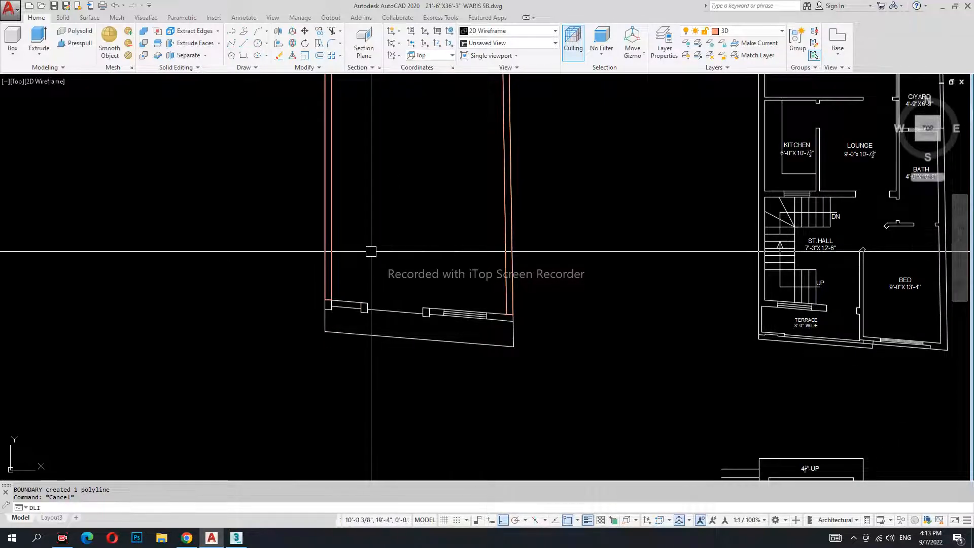
pyautogui.press('Return')
pyautogui.scroll(-8, 379, 232)
pyautogui.scroll(8, 466, 308)
pyautogui.click(495, 228)
pyautogui.scroll(8, 500, 338)
pyautogui.click(510, 355)
pyautogui.scroll(-4, 435, 343)
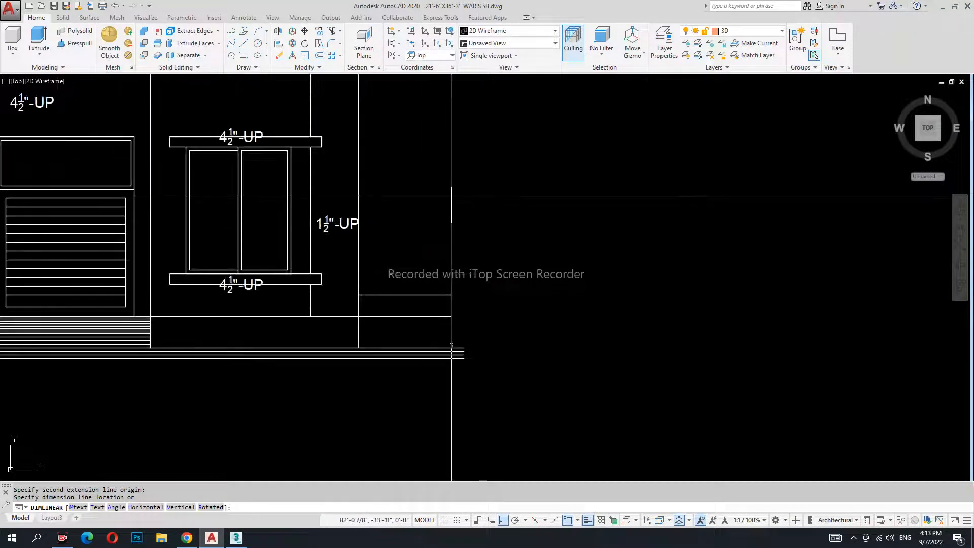
pyautogui.scroll(2, 528, 198)
pyautogui.press('Escape')
pyautogui.scroll(-6, 431, 210)
pyautogui.moveTo(432, 210); pyautogui.dragTo(484, 343, button='middle')
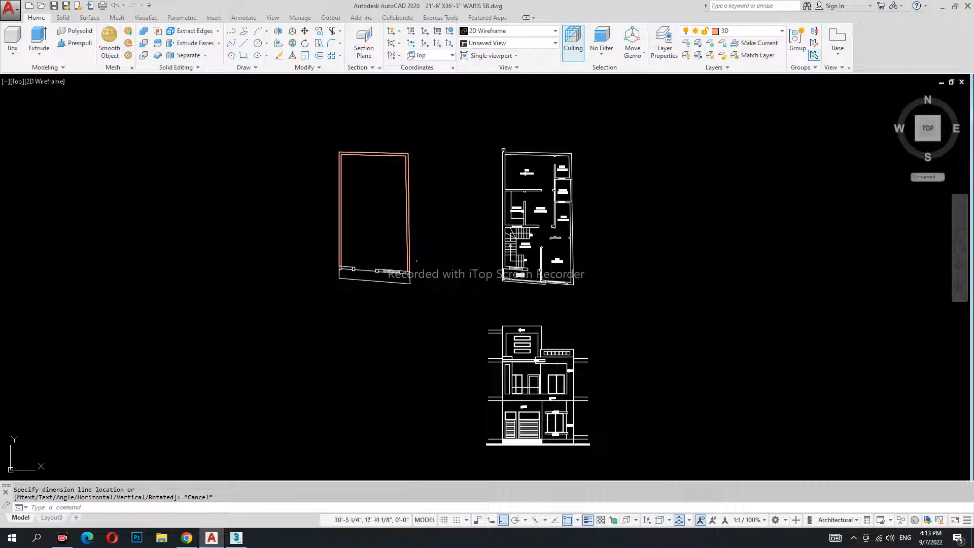
# Extrude the ground floor wall boundary to a height of 13'6 and save the drawing
pyautogui.press('Return')
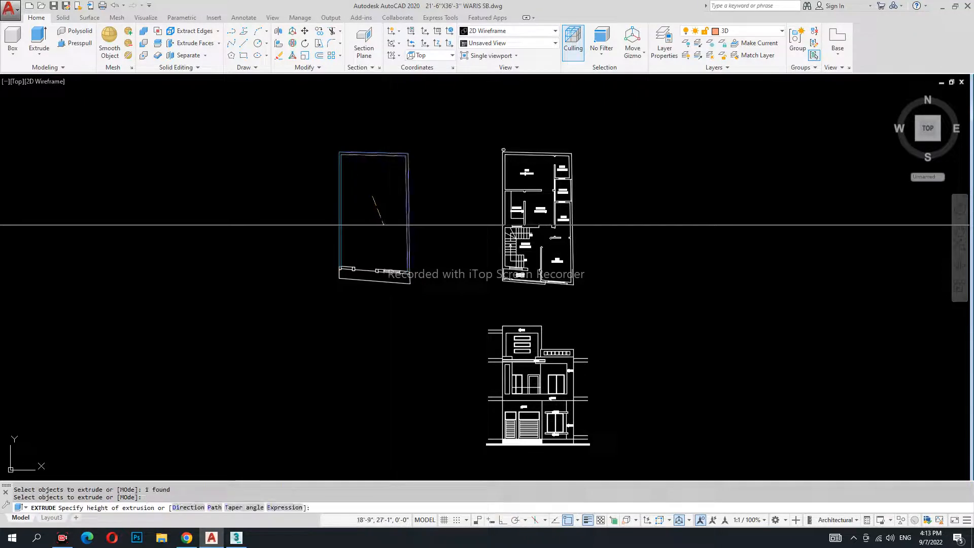
pyautogui.write('6')
pyautogui.press('Escape')
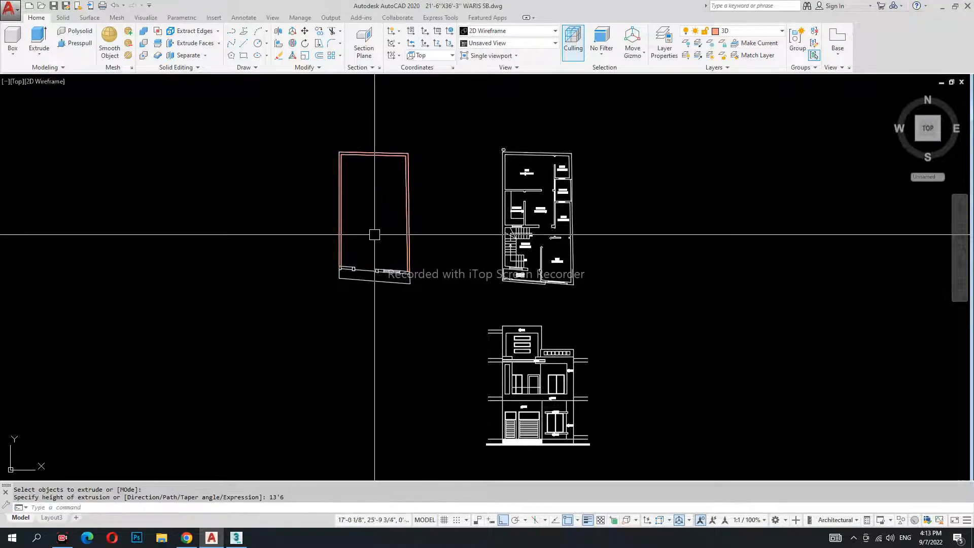
pyautogui.moveTo(378, 260); pyautogui.dragTo(418, 220, button='middle')
pyautogui.hotkey('ctrl', 's')
# Copy the whole front elevation horizontally to the empty area below and left of the simplified plan
pyautogui.moveTo(459, 348); pyautogui.dragTo(488, 301, button='middle')
pyautogui.write('c')
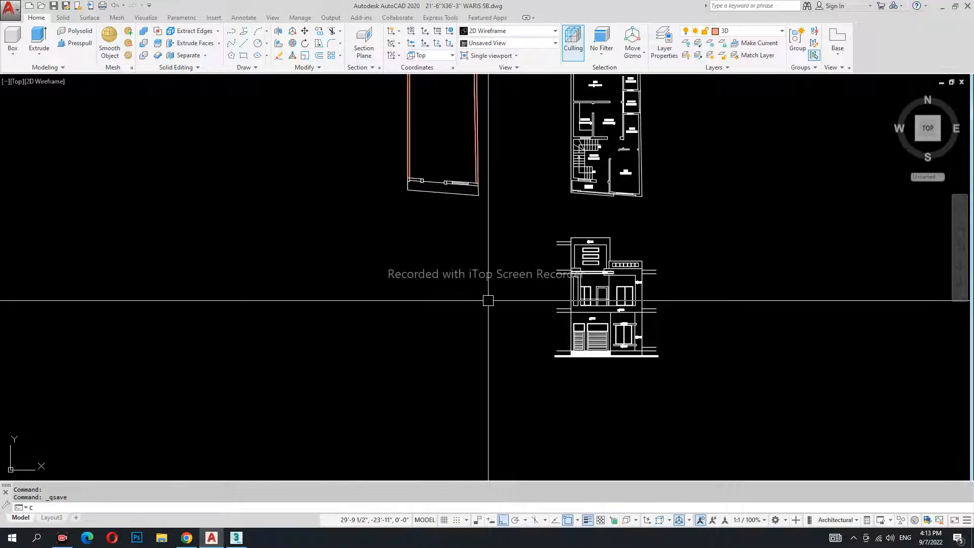
pyautogui.click(520, 217)
pyautogui.click(705, 425)
pyautogui.press('Return')
pyautogui.click(692, 409)
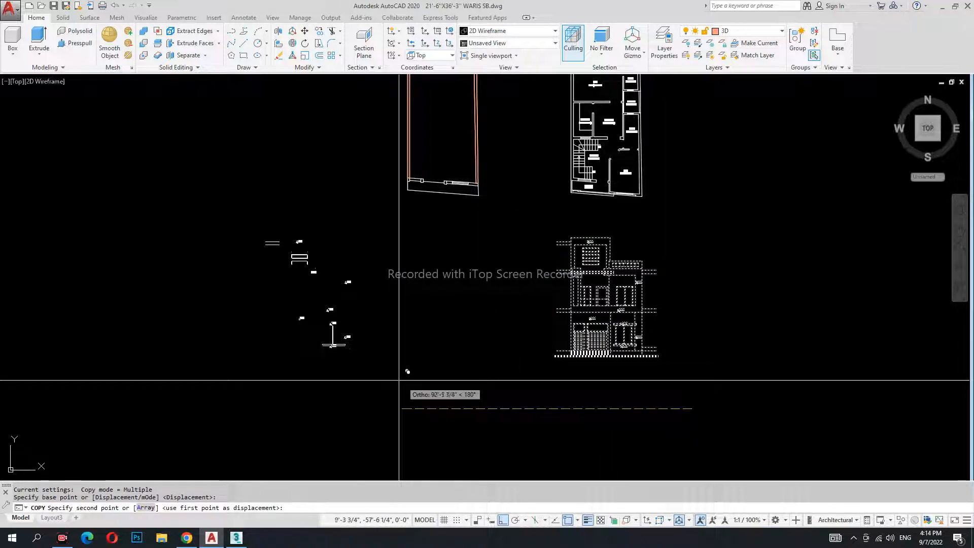
pyautogui.click(394, 379)
pyautogui.press('Escape')
# Switch to the SW Isometric view and 3D rotate the copied front elevation so it stands upright
pyautogui.click(502, 43)
pyautogui.click(500, 120)
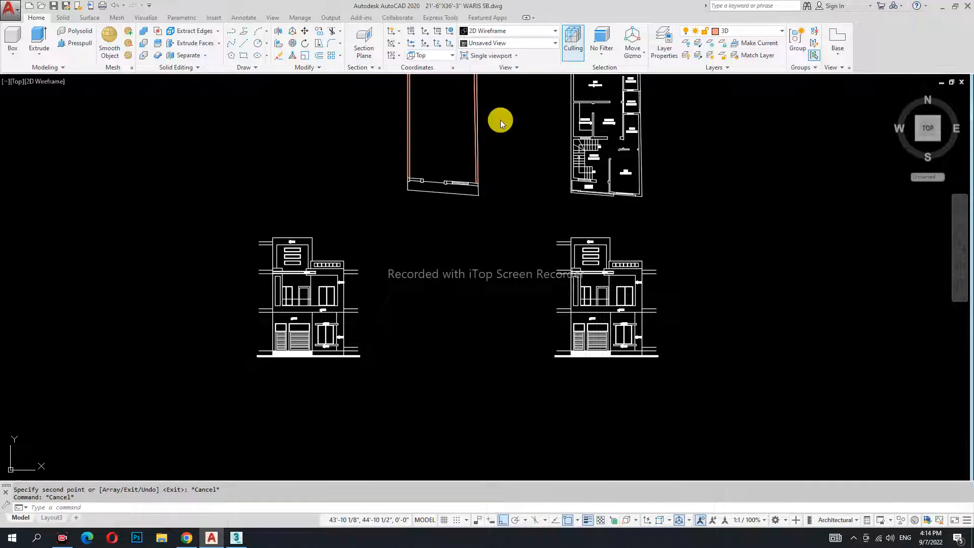
pyautogui.scroll(3, 605, 289)
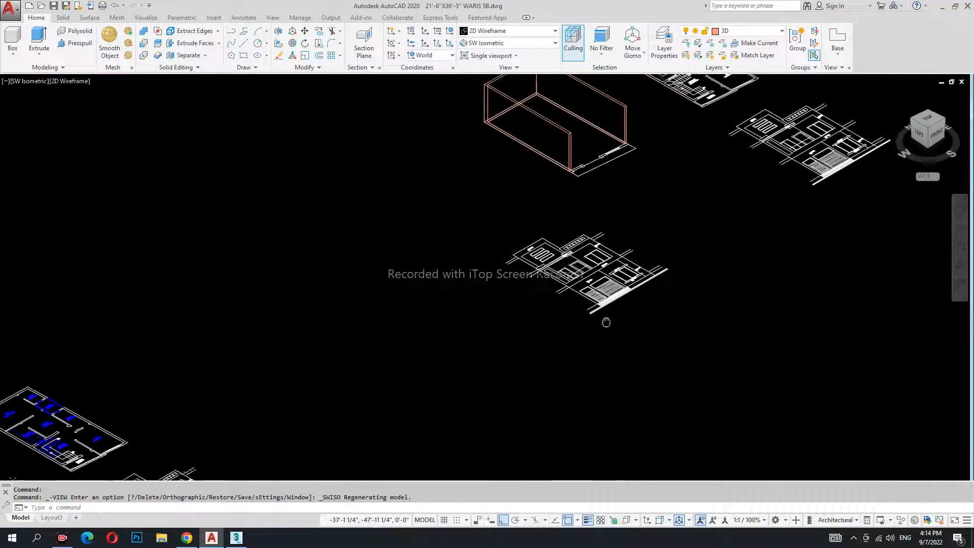
pyautogui.click(292, 43)
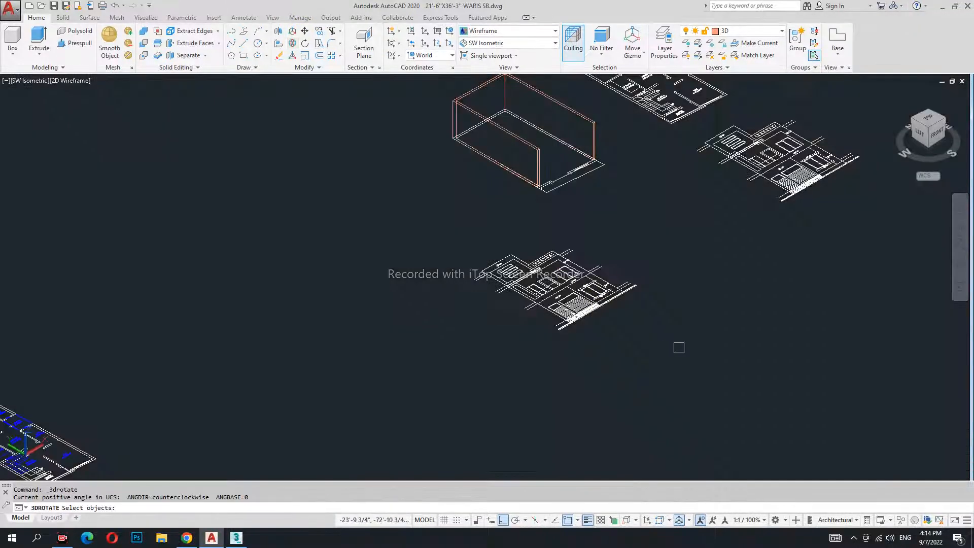
pyautogui.click(678, 345)
pyautogui.click(381, 234)
pyautogui.press('Return')
pyautogui.click(554, 298)
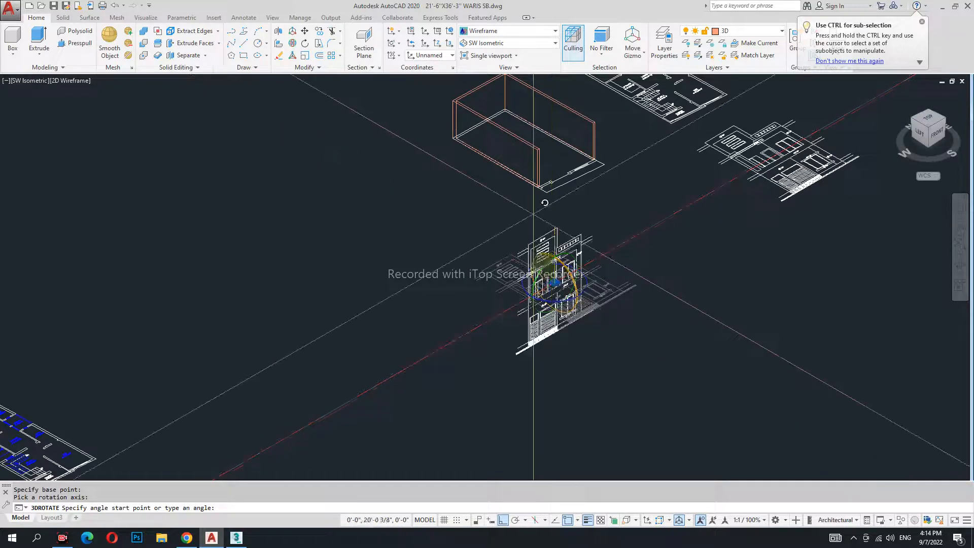
pyautogui.press('Escape')
pyautogui.press('Escape')
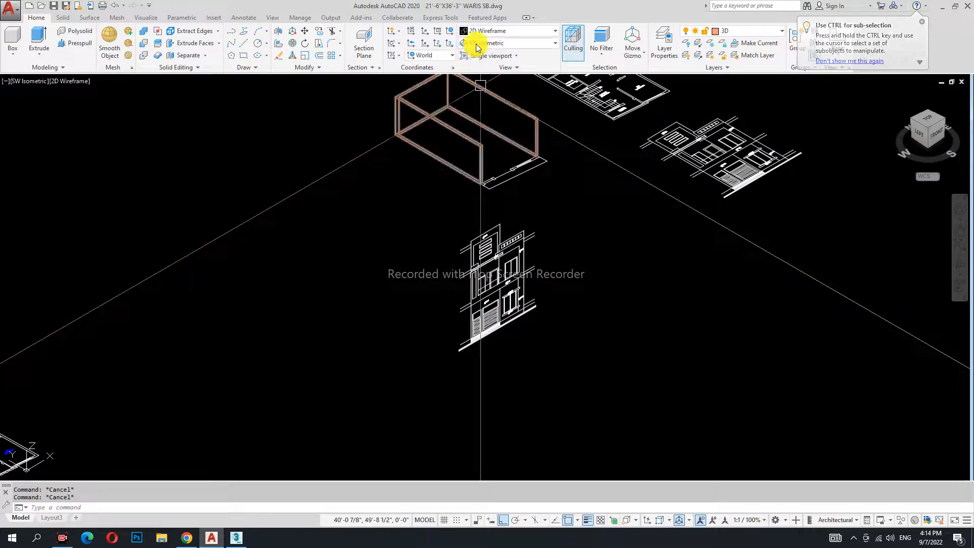
# Examine the ground floor of the upright elevation in the Front view and save the drawing
pyautogui.click(476, 44)
pyautogui.click(482, 95)
pyautogui.moveTo(677, 305)
pyautogui.mouseDown(button='middle')
pyautogui.moveTo(561, 272)
pyautogui.moveTo(474, 269)
pyautogui.mouseUp(button='middle')
pyautogui.scroll(8, 560, 271)
pyautogui.moveTo(319, 193); pyautogui.dragTo(324, 189, button='middle')
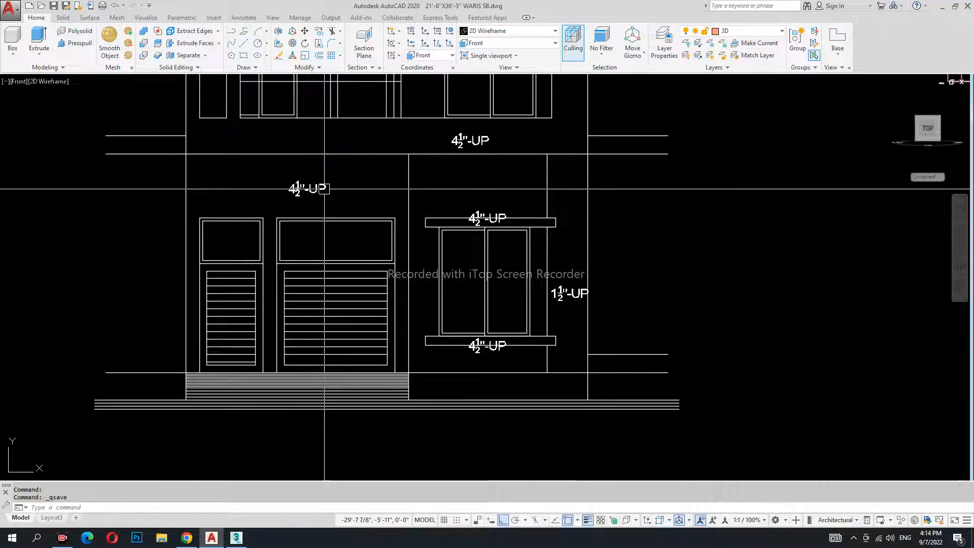
pyautogui.press('Return')
pyautogui.press('Escape')
pyautogui.press('Escape')
# Return to the Top view at the front wall of the simplified ground floor plan
pyautogui.click(490, 45)
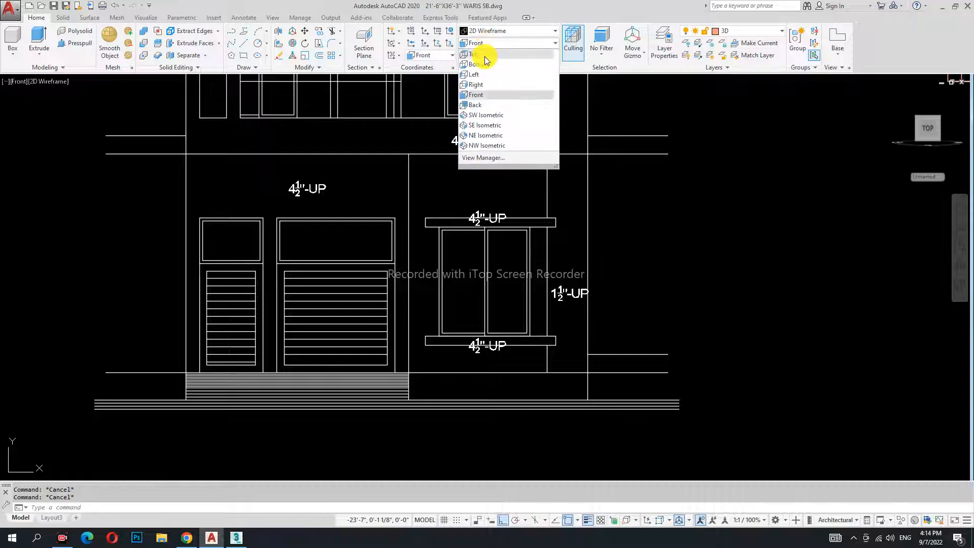
pyautogui.click(474, 72)
pyautogui.scroll(8, 564, 267)
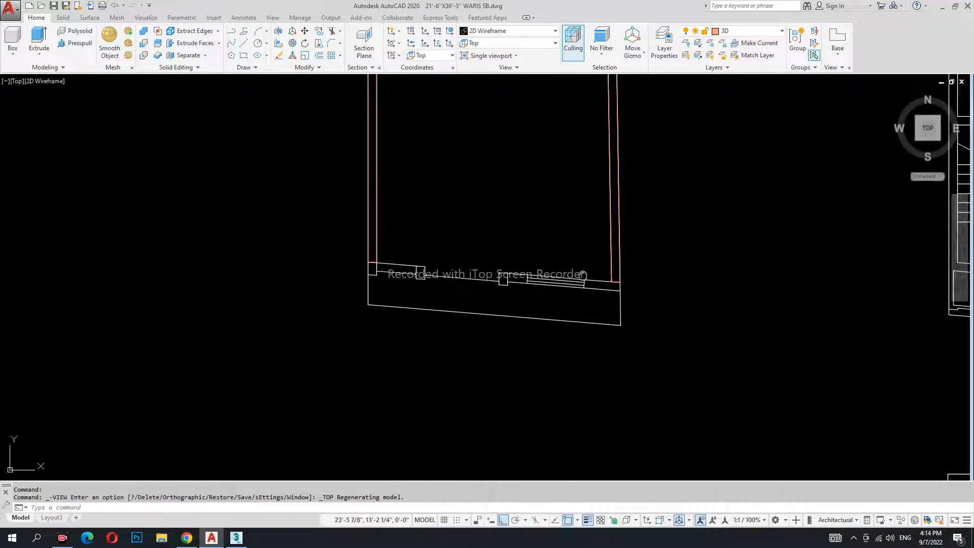
pyautogui.write('pl')
pyautogui.press('Return')
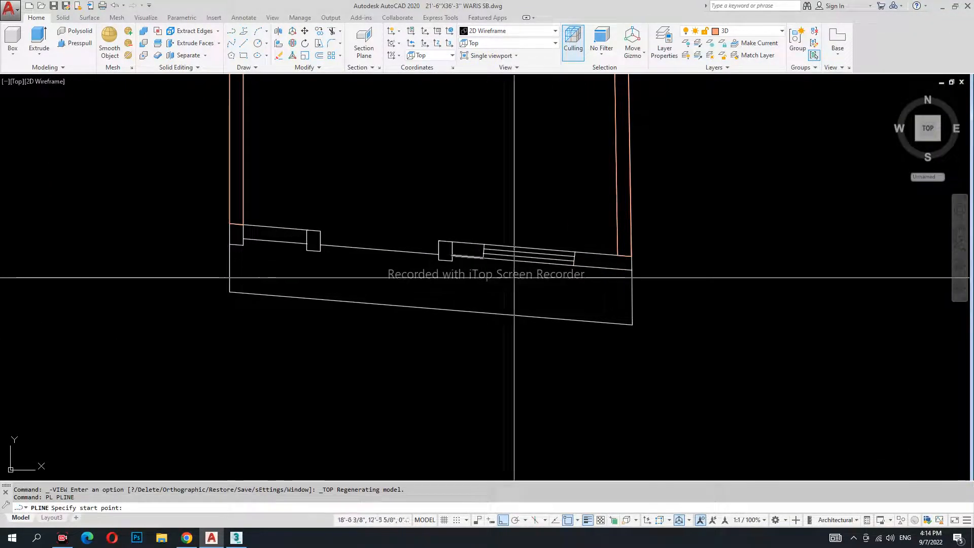
pyautogui.scroll(4, 644, 273)
pyautogui.click(601, 229)
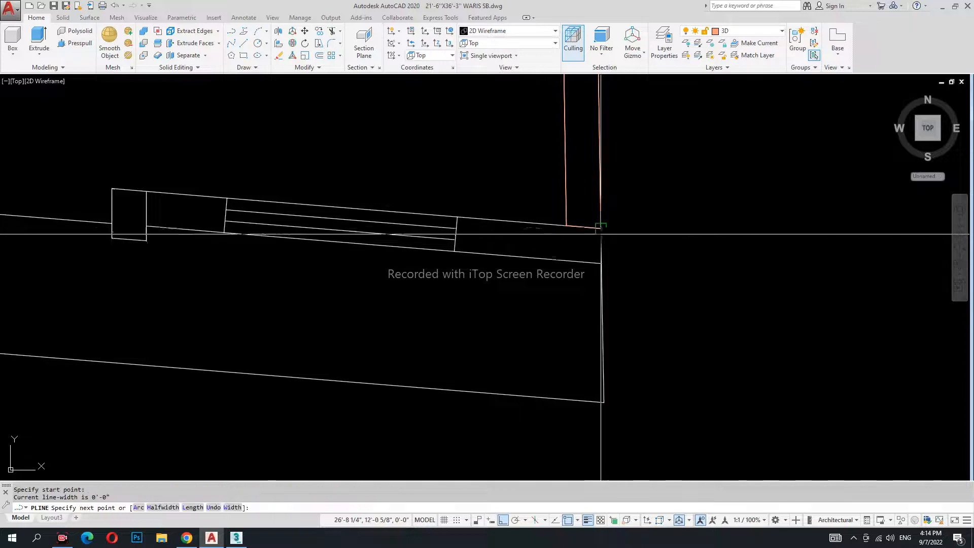
pyautogui.click(602, 263)
pyautogui.scroll(-5, 649, 304)
pyautogui.scroll(6, 568, 293)
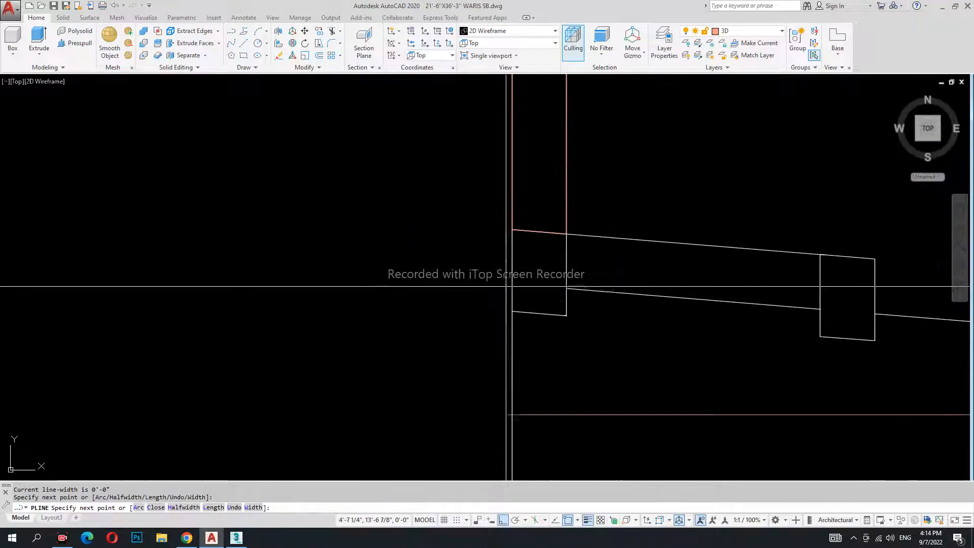
pyautogui.scroll(2, 519, 285)
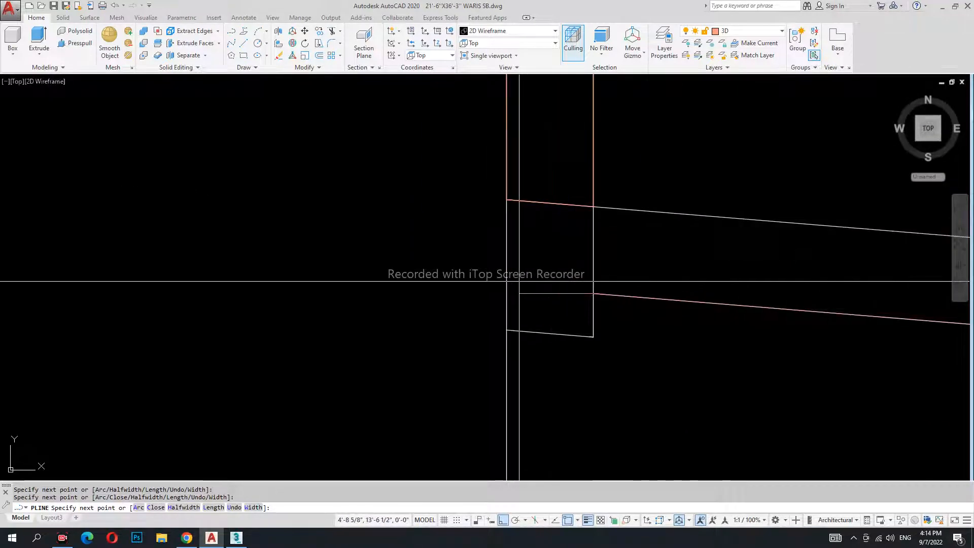
pyautogui.click(593, 207)
pyautogui.scroll(-4, 593, 213)
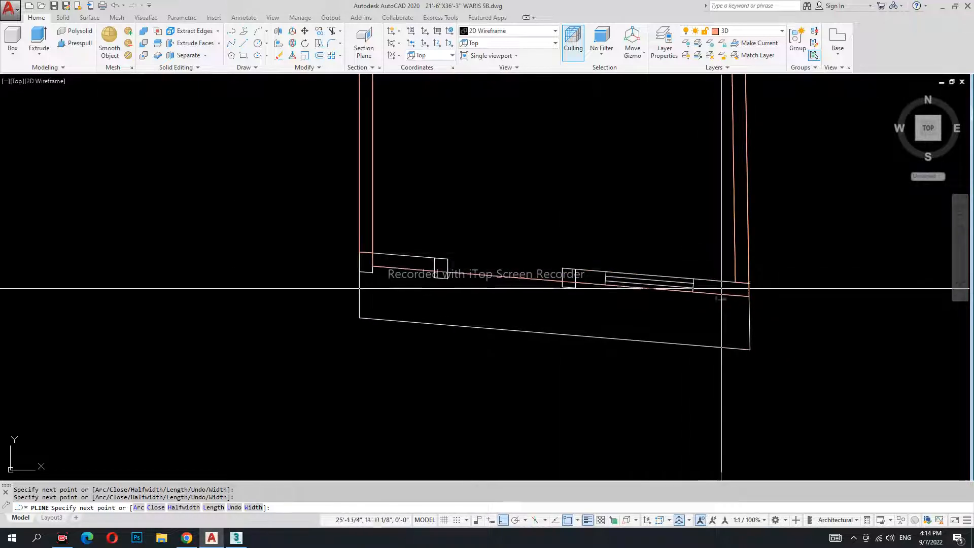
pyautogui.press('Escape')
pyautogui.press('Escape')
pyautogui.write('e')
pyautogui.press('Return')
# Extend the front wall's outer line to the outer line of the left side wall
pyautogui.scroll(4, 442, 294)
pyautogui.write('EX')
pyautogui.press('Return')
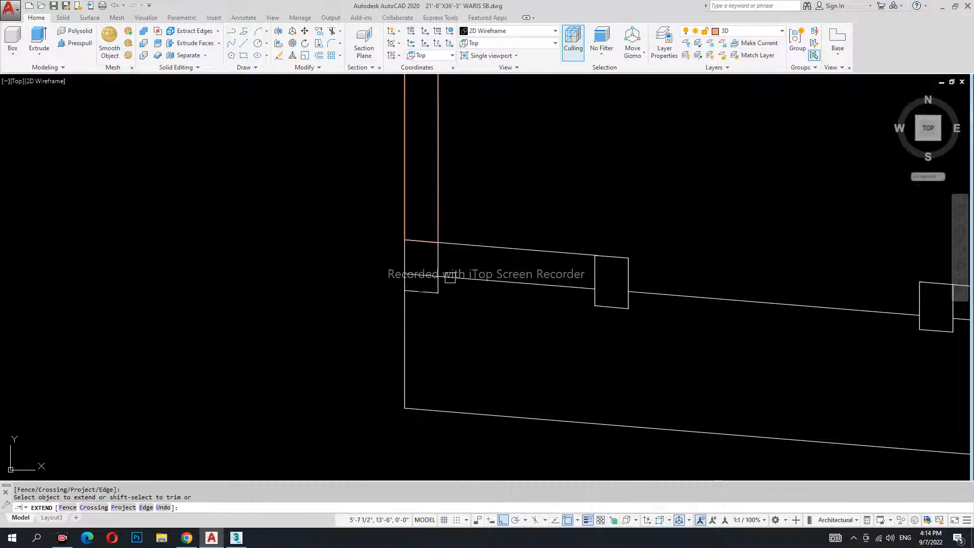
pyautogui.press('Escape')
# Trace the full front wall with a closed polyline along its inner and outer lines, and save the drawing
pyautogui.scroll(-2, 393, 287)
pyautogui.write('PL')
pyautogui.press('Return')
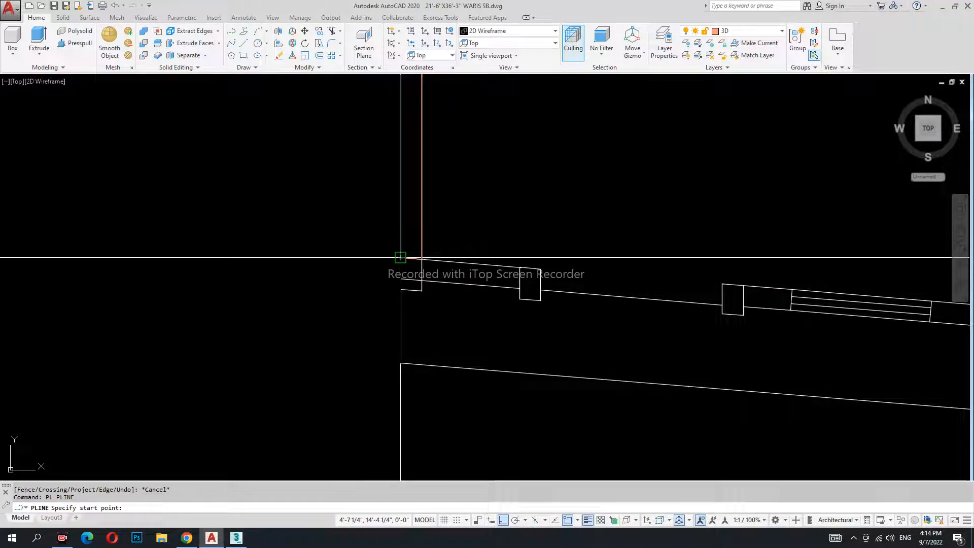
pyautogui.scroll(-2, 400, 279)
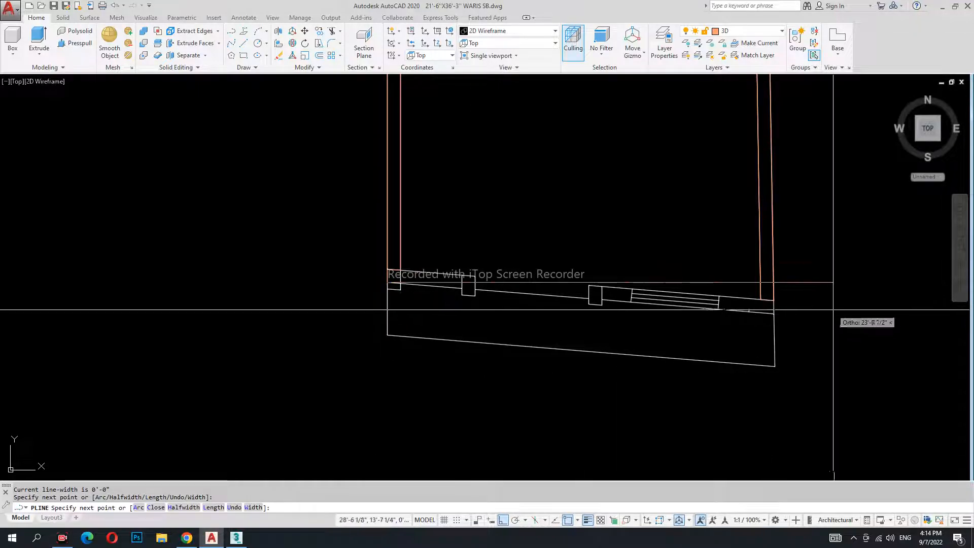
pyautogui.click(773, 300)
pyautogui.click(774, 313)
pyautogui.scroll(2, 776, 313)
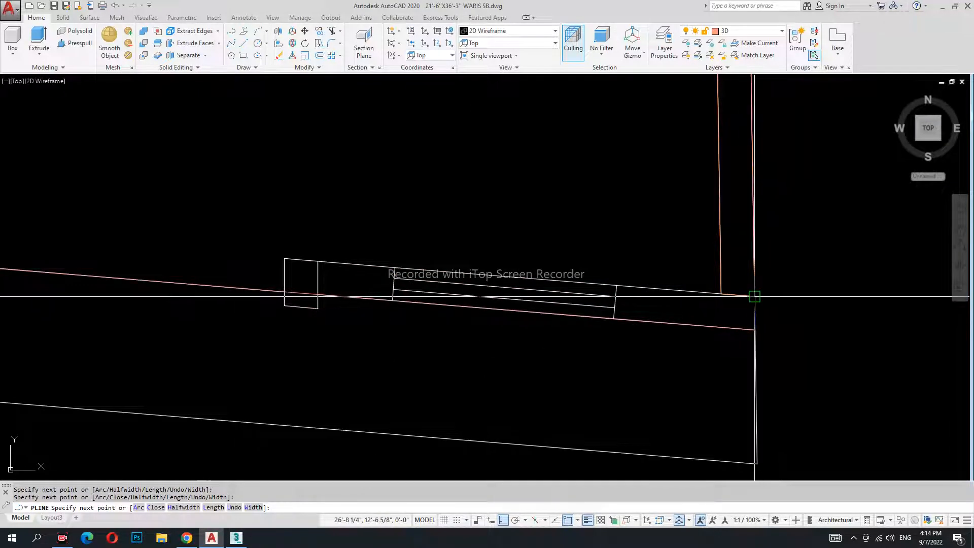
pyautogui.scroll(-5, 810, 338)
pyautogui.scroll(5, 564, 307)
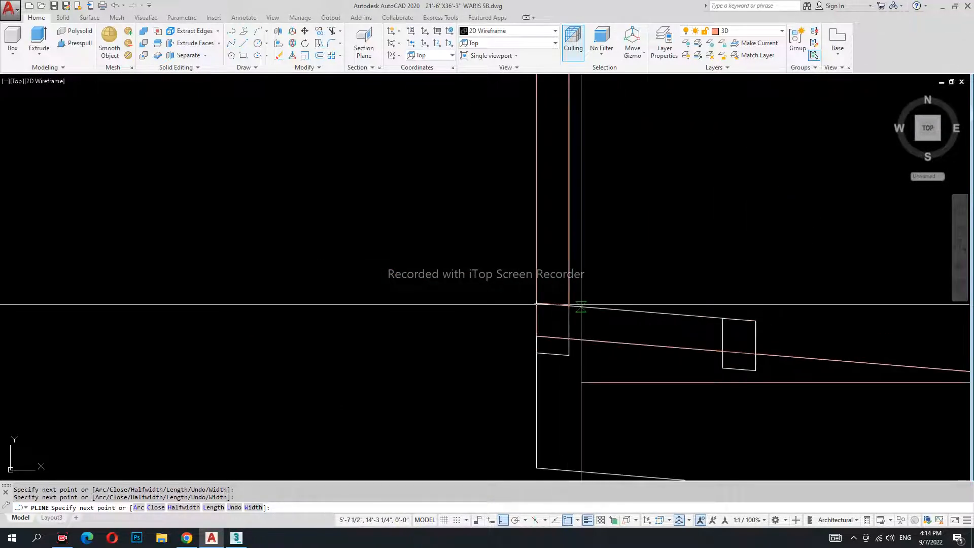
pyautogui.click(536, 303)
pyautogui.press('Escape')
pyautogui.press('Escape')
pyautogui.press('Escape')
pyautogui.scroll(-5, 554, 347)
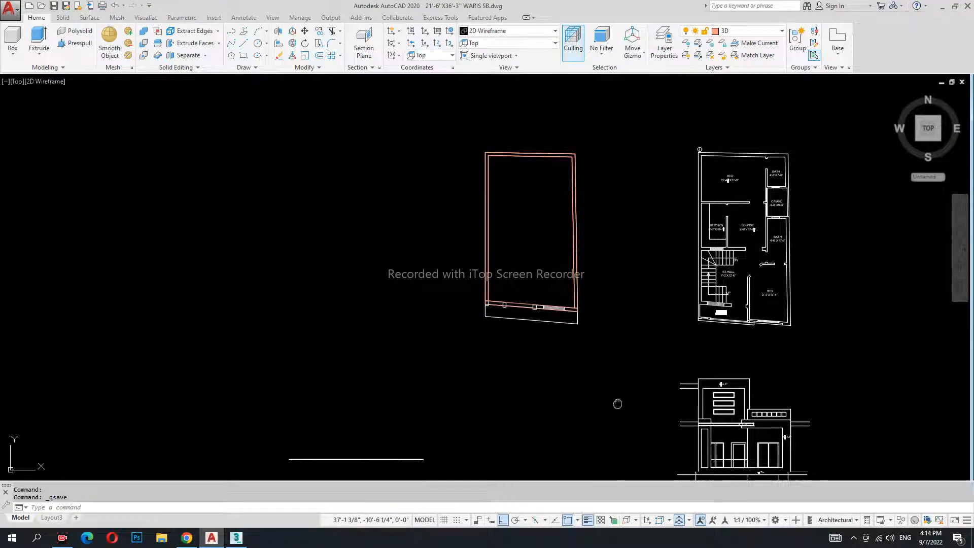
pyautogui.moveTo(624, 402); pyautogui.dragTo(543, 330, button='middle')
pyautogui.hotkey('ctrl', 's')
# Measure the ground floor's wall height on the front elevation again with a linear dimension
pyautogui.write('dli')
pyautogui.press('Return')
pyautogui.moveTo(728, 436); pyautogui.dragTo(687, 354, button='middle')
pyautogui.scroll(4, 686, 353)
pyautogui.click(717, 253)
pyautogui.click(717, 395)
pyautogui.scroll(5, 717, 327)
pyautogui.press('Escape')
pyautogui.scroll(-7, 717, 326)
# Extrude the front wall's closed polyline to a height of 13'6
pyautogui.moveTo(496, 167); pyautogui.dragTo(583, 370, button='middle')
pyautogui.scroll(4, 408, 228)
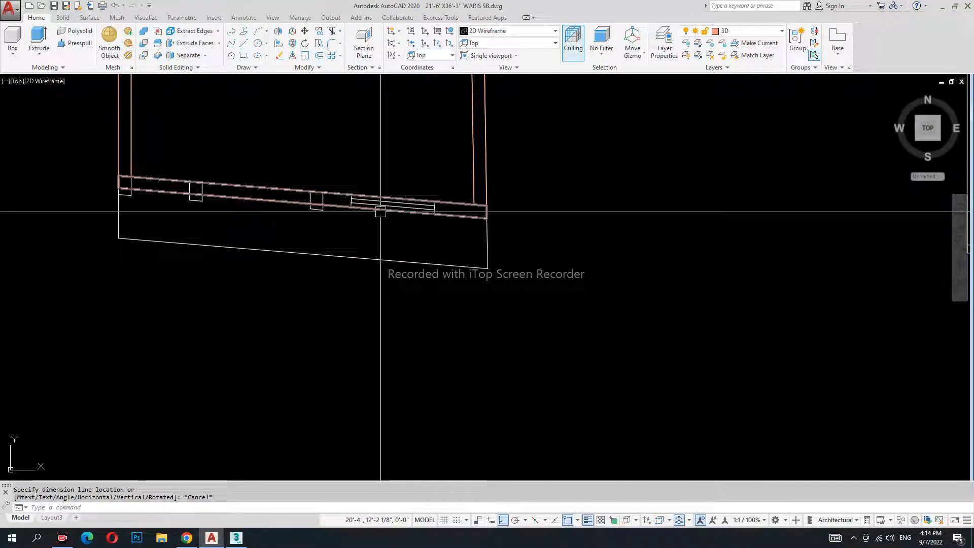
pyautogui.click(294, 189)
pyautogui.press('Return')
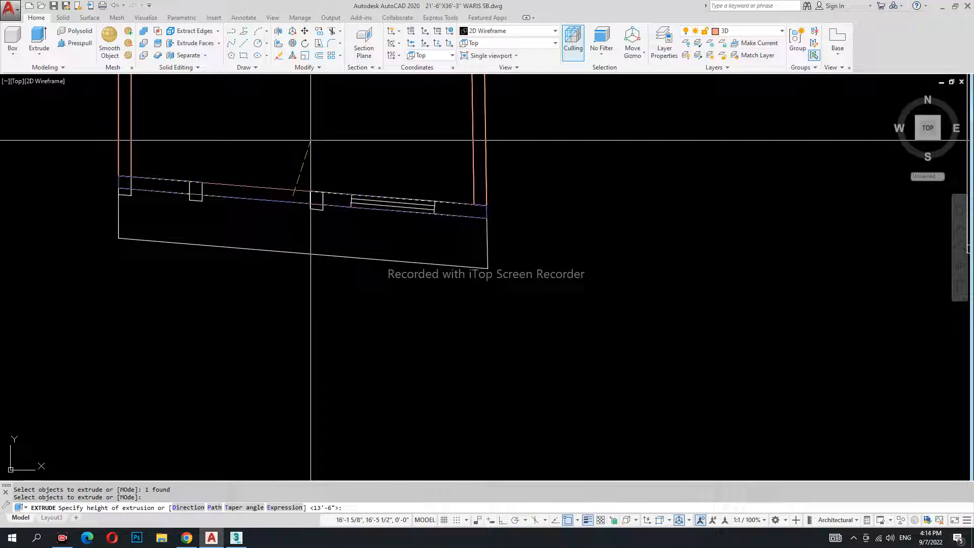
pyautogui.write("13'6")
pyautogui.press('Escape')
# Erase the lines inside the front wall's window and create a boundary polyline from the window opening
pyautogui.scroll(4, 374, 269)
pyautogui.scroll(3, 403, 264)
pyautogui.click(441, 260)
pyautogui.click(418, 322)
pyautogui.write('e')
pyautogui.press('Return')
pyautogui.write('BO')
pyautogui.press('Return')
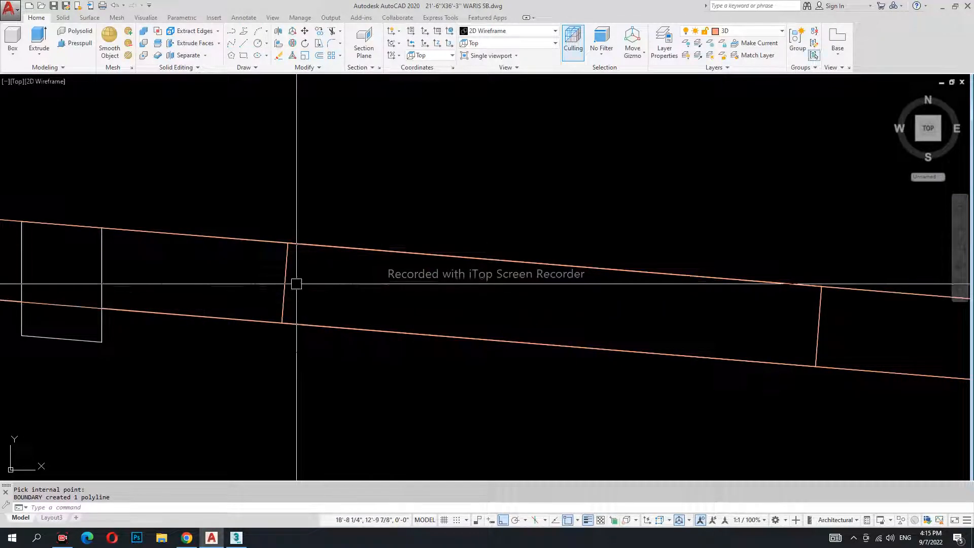
# Measure the height of the ground floor window on the front elevation using its vertical centre line
pyautogui.scroll(-10, 298, 284)
pyautogui.moveTo(497, 431); pyautogui.dragTo(420, 286, button='middle')
pyautogui.moveTo(559, 455); pyautogui.dragTo(530, 373, button='middle')
pyautogui.scroll(3, 530, 372)
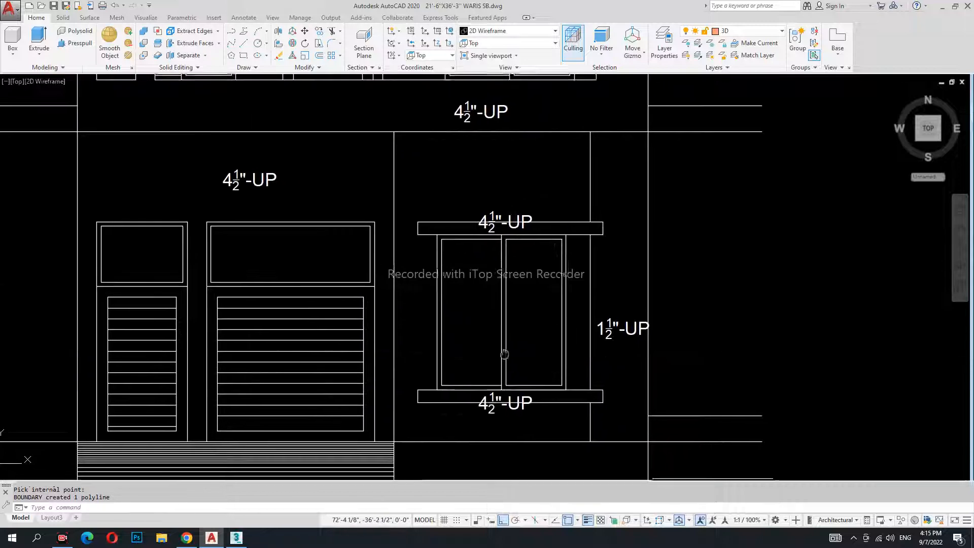
pyautogui.scroll(2, 513, 318)
pyautogui.write('DLI')
pyautogui.press('Return')
pyautogui.press('Return')
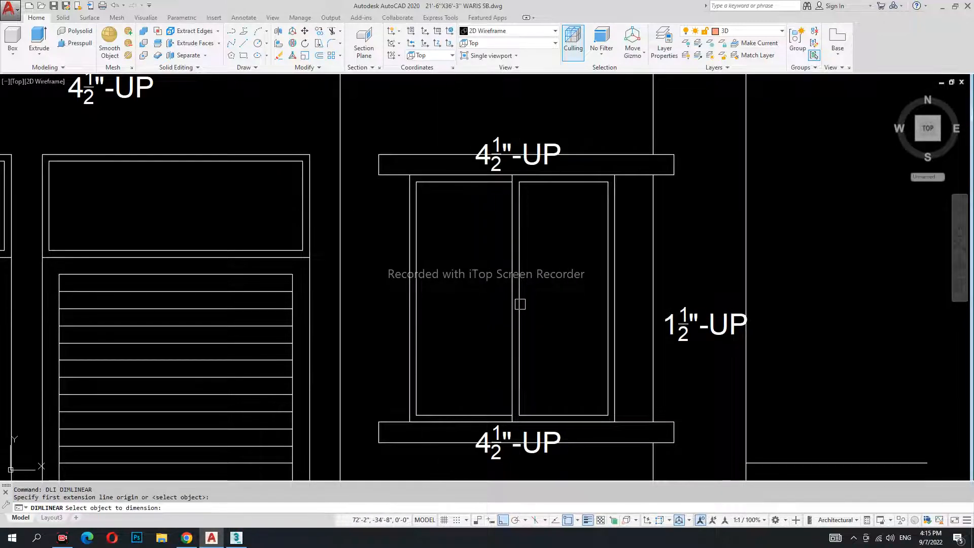
pyautogui.click(512, 297)
pyautogui.press('Escape')
pyautogui.scroll(-3, 478, 320)
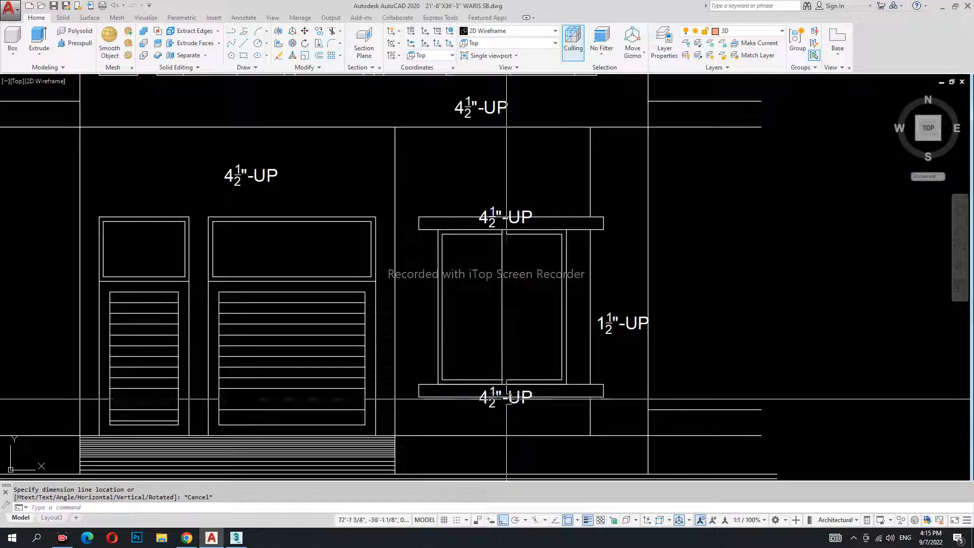
# Measure the vertical distance from the ground floor window's lower edge to the ground line on the elevation
pyautogui.scroll(4, 478, 320)
pyautogui.press('Return')
pyautogui.click(441, 322)
pyautogui.moveTo(438, 386); pyautogui.dragTo(437, 202, button='middle')
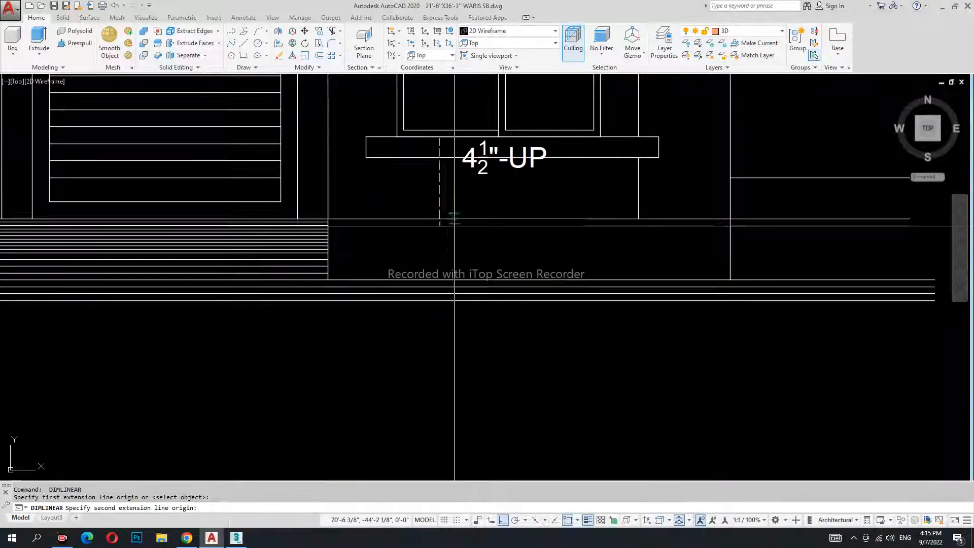
pyautogui.click(439, 279)
pyautogui.press('Escape')
pyautogui.scroll(-5, 408, 258)
# Extrude the window boundary polyline in the front wall to a height of 6'
pyautogui.moveTo(409, 258); pyautogui.dragTo(542, 312, button='middle')
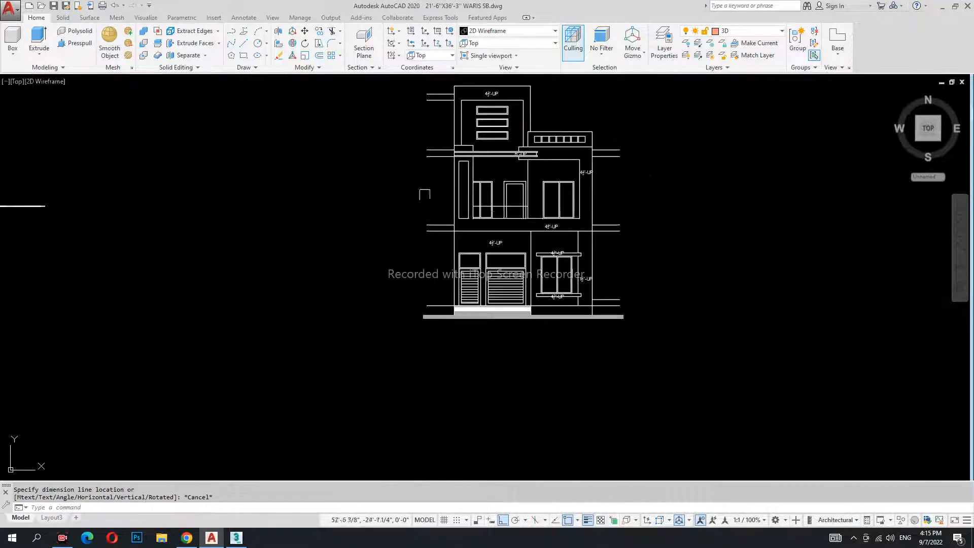
pyautogui.moveTo(435, 213); pyautogui.dragTo(577, 460, button='middle')
pyautogui.scroll(5, 355, 231)
pyautogui.write('EXTRUDE')
pyautogui.press('Return')
pyautogui.click(332, 239)
pyautogui.press('Return')
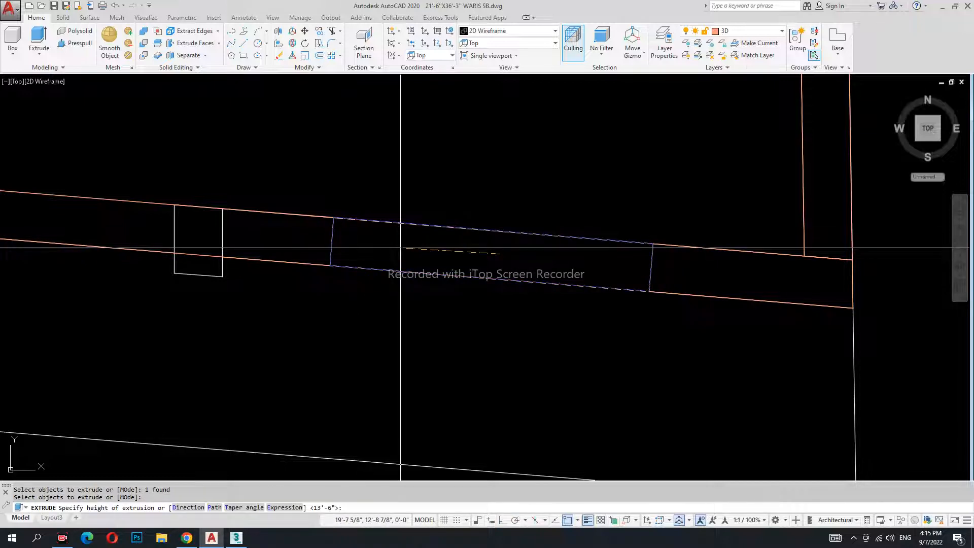
pyautogui.press('Return')
pyautogui.scroll(-6, 446, 259)
pyautogui.press('Escape')
pyautogui.press('Escape')
pyautogui.moveTo(328, 248); pyautogui.dragTo(363, 292, button='middle')
pyautogui.scroll(2, 350, 257)
pyautogui.write('TRE')
pyautogui.press('Escape')
pyautogui.press('Escape')
pyautogui.write('REC')
pyautogui.press('Return')
pyautogui.press('Escape')
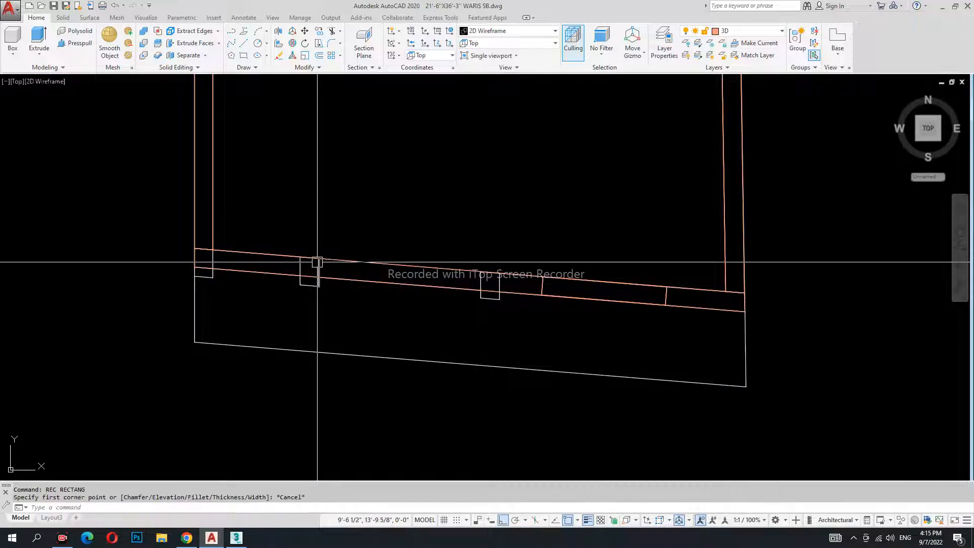
# Draw a closed polyline around the wide opening between the two middle piers of the front wall
pyautogui.scroll(3, 318, 261)
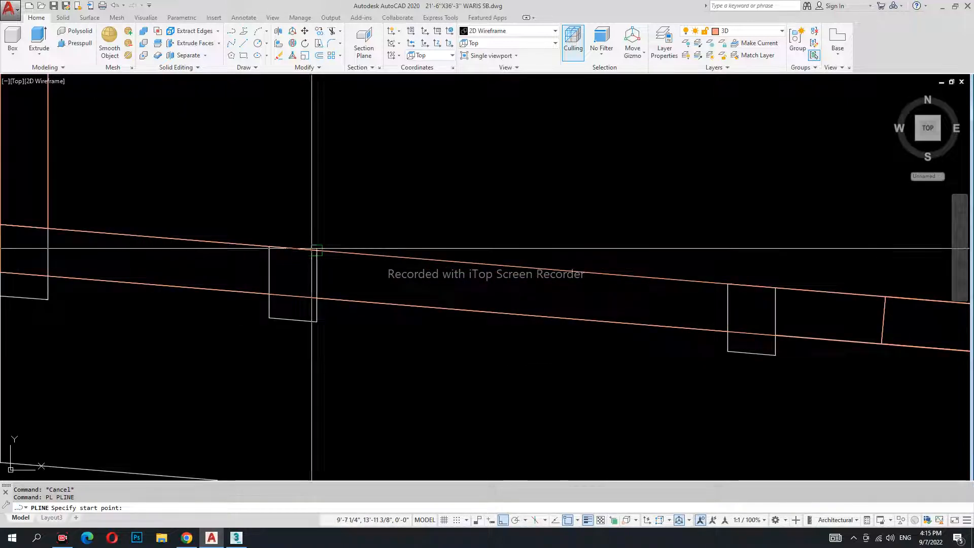
pyautogui.click(317, 250)
pyautogui.click(317, 299)
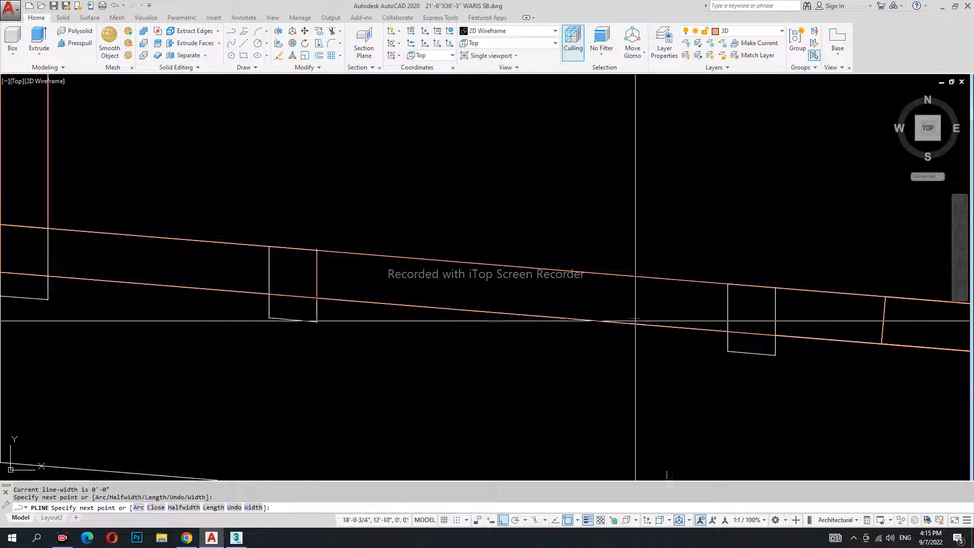
pyautogui.click(728, 331)
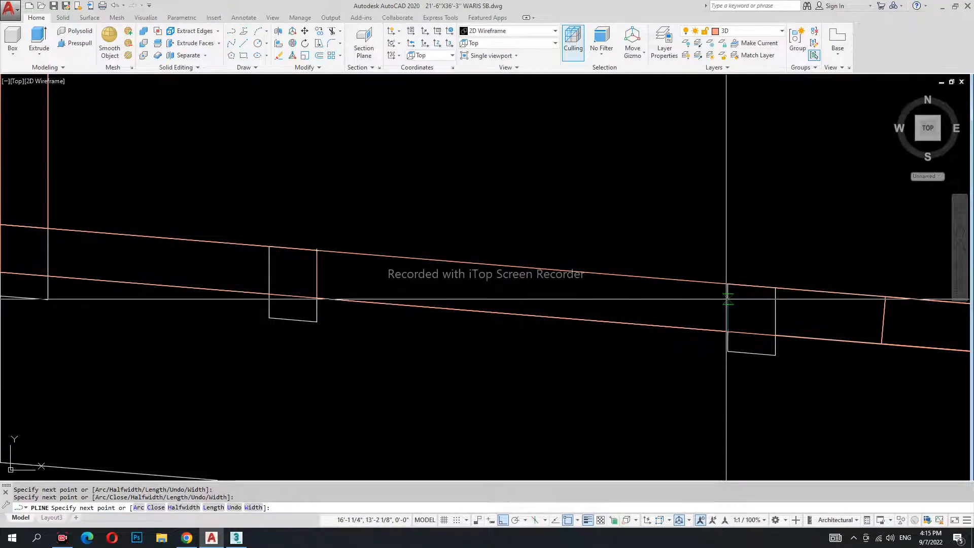
pyautogui.scroll(5, 729, 294)
pyautogui.click(692, 289)
pyautogui.scroll(-4, 760, 295)
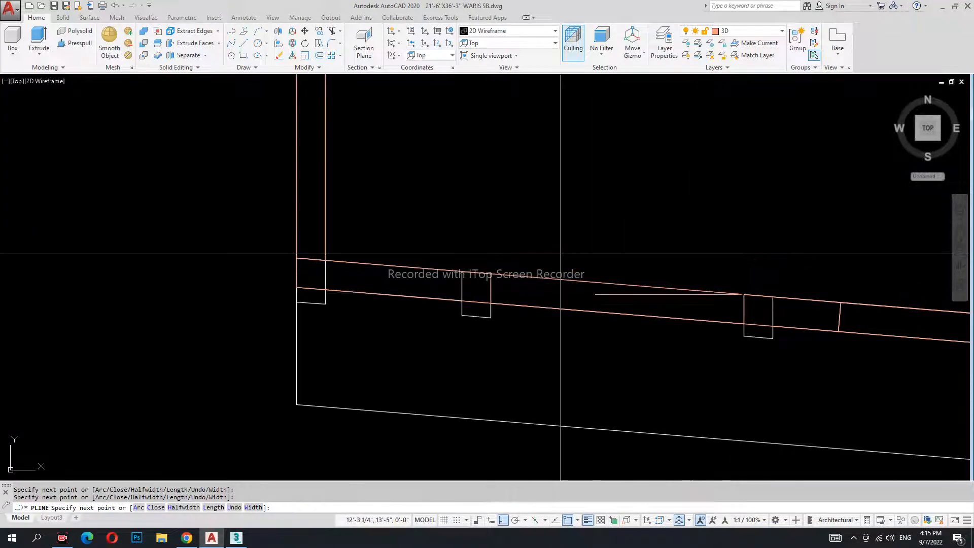
pyautogui.press('Escape')
pyautogui.press('Escape')
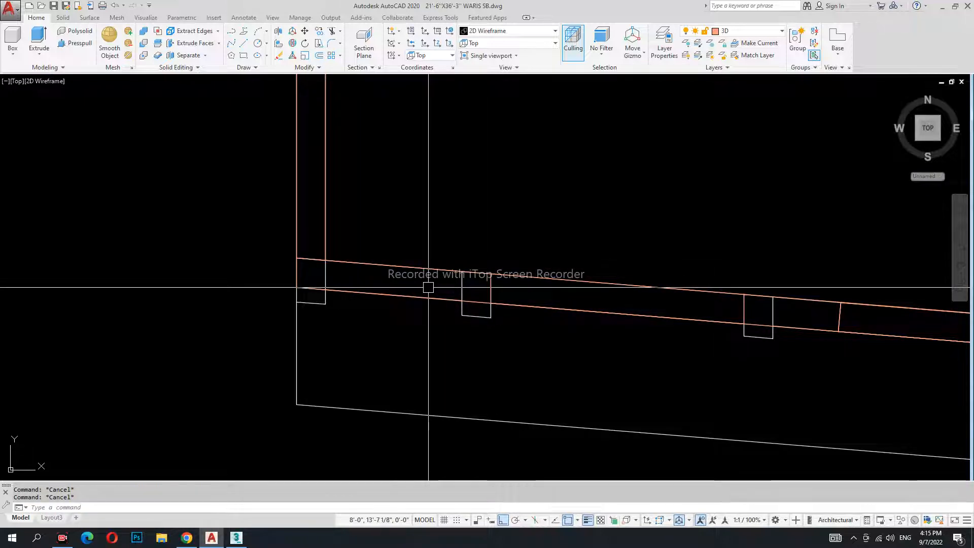
# Create a boundary polyline from the narrow opening between the corner pier and the next pier, and save the drawing
pyautogui.press('Return')
pyautogui.click(423, 280)
pyautogui.click(422, 279)
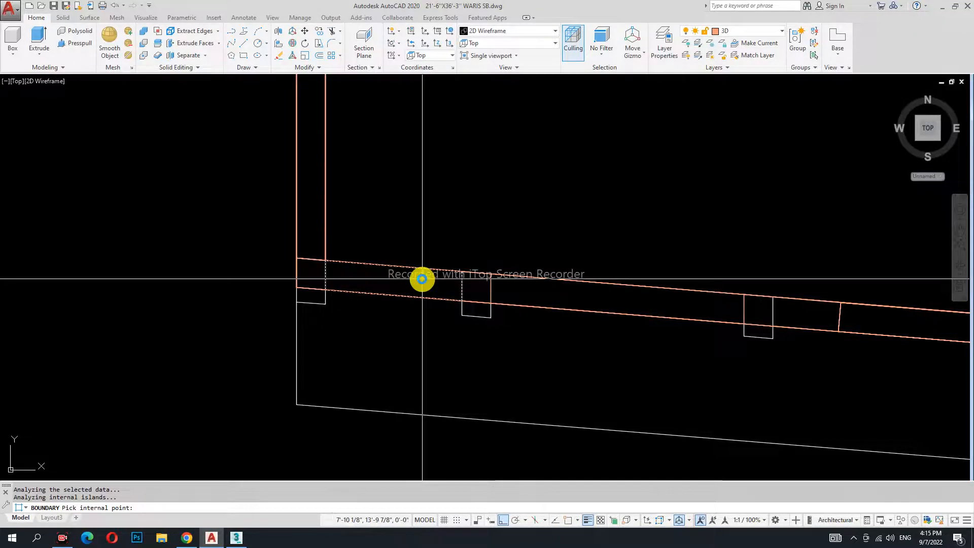
pyautogui.press('Return')
pyautogui.press('Escape')
pyautogui.scroll(-8, 413, 278)
pyautogui.moveTo(518, 323); pyautogui.dragTo(477, 271, button='middle')
pyautogui.hotkey('ctrl', 's')
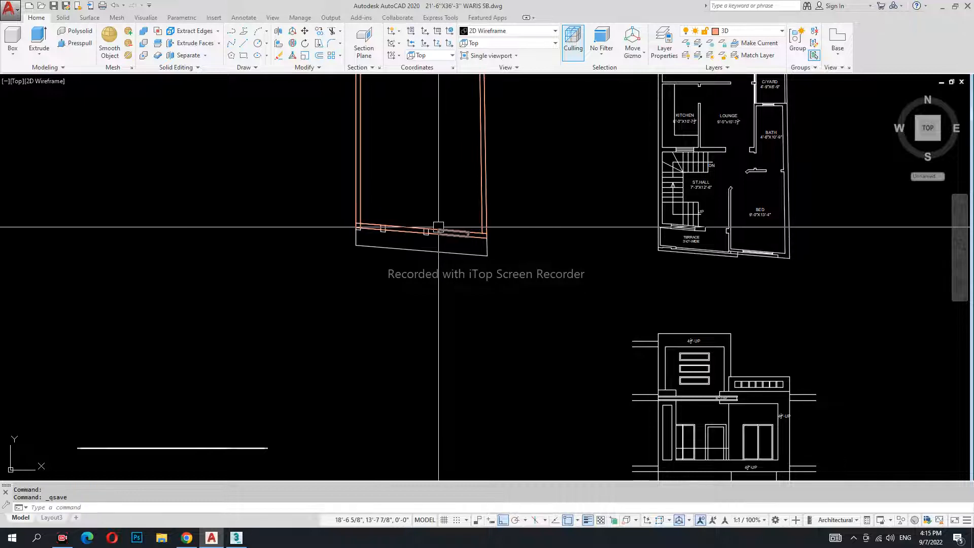
pyautogui.scroll(5, 427, 243)
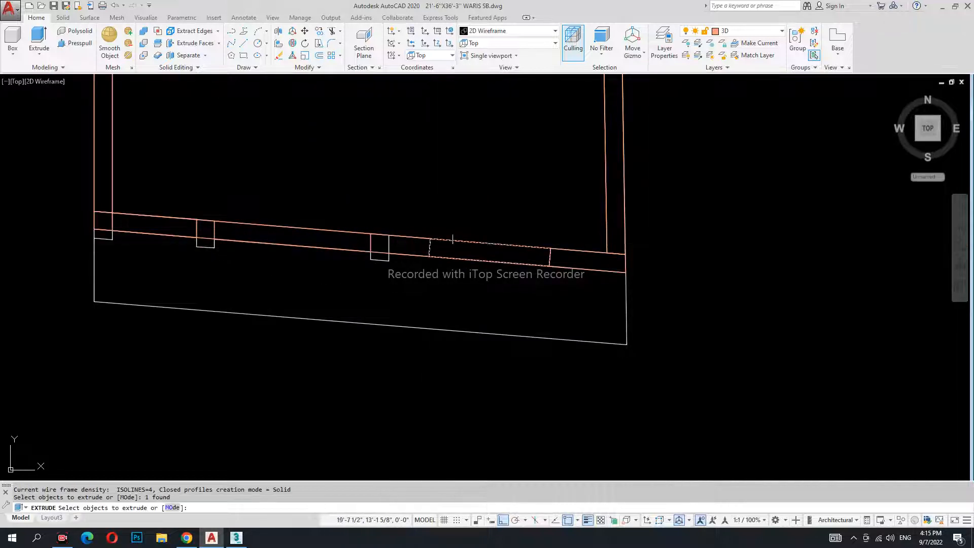
pyautogui.press('Escape')
pyautogui.press('Escape')
# Measure the vertical distance from the wide shutter's upper edge to the ground line on the front elevation
pyautogui.moveTo(337, 259); pyautogui.dragTo(402, 231, button='middle')
pyautogui.scroll(-6, 390, 234)
pyautogui.moveTo(667, 443); pyautogui.dragTo(532, 270, button='middle')
pyautogui.scroll(6, 559, 323)
pyautogui.moveTo(559, 364); pyautogui.dragTo(537, 310, button='middle')
pyautogui.write('dli')
pyautogui.press('Return')
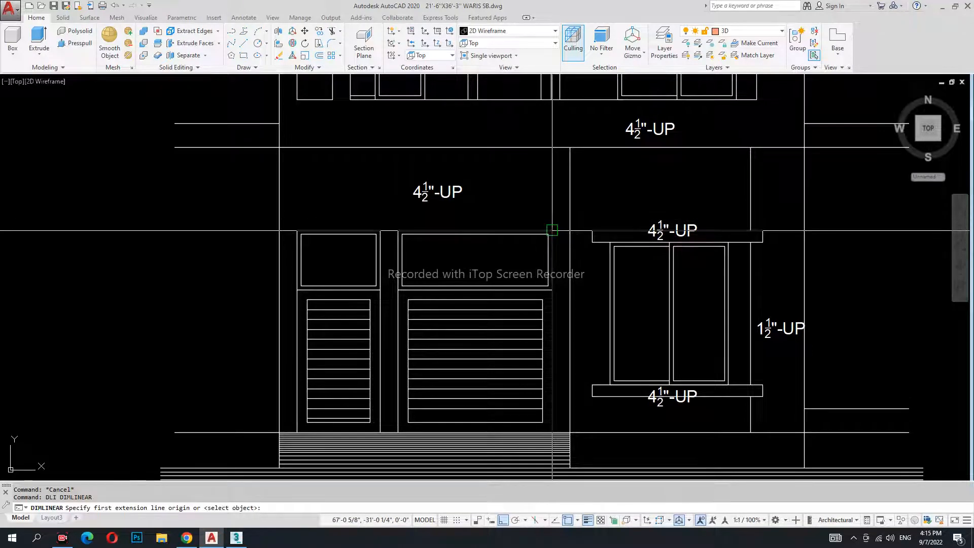
pyautogui.moveTo(569, 403); pyautogui.dragTo(551, 308, button='middle')
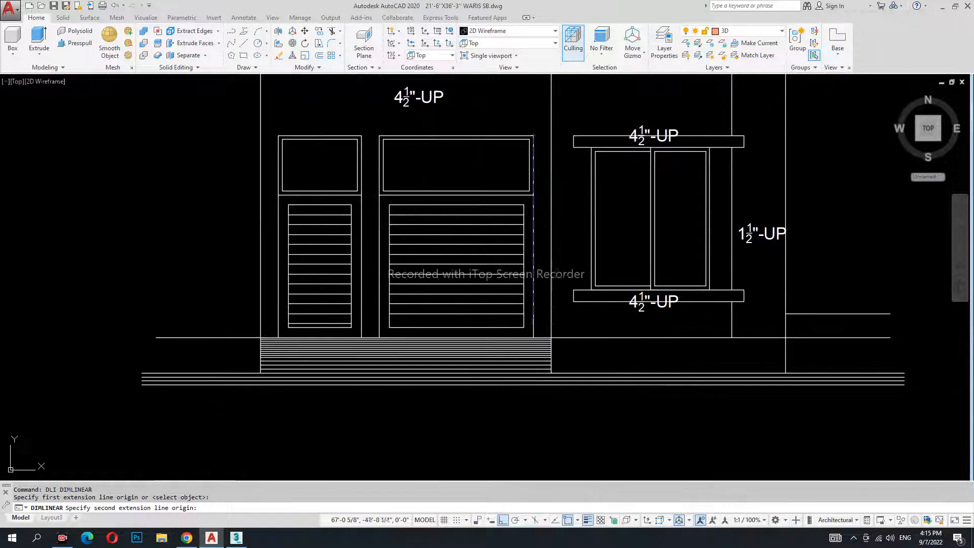
pyautogui.scroll(5, 552, 372)
pyautogui.click(551, 372)
pyautogui.scroll(-3, 541, 370)
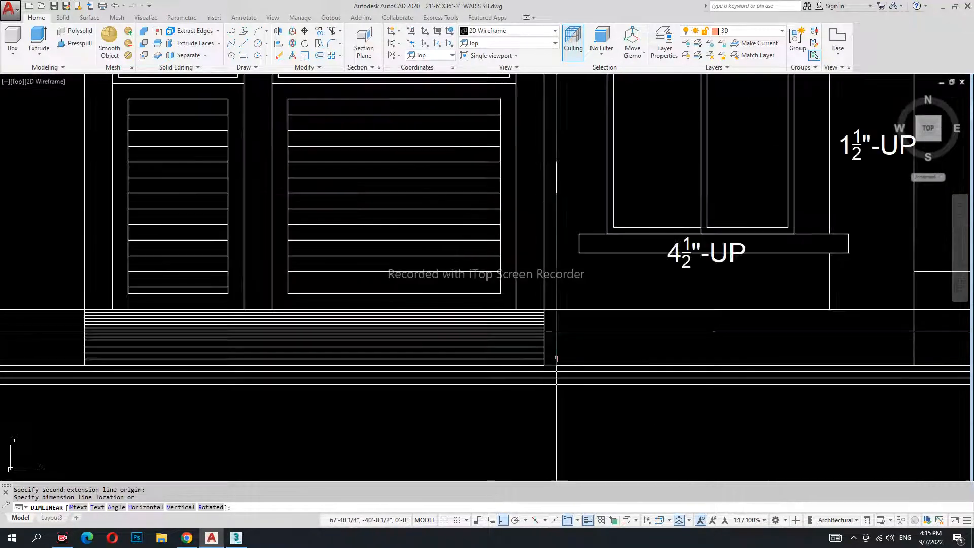
pyautogui.moveTo(570, 189); pyautogui.dragTo(585, 306, button='middle')
pyautogui.press('Escape')
# Extrude the outlines of the narrow and wide front wall openings to a height of 10' and save the drawing
pyautogui.scroll(-8, 655, 331)
pyautogui.moveTo(597, 198); pyautogui.dragTo(687, 407, button='middle')
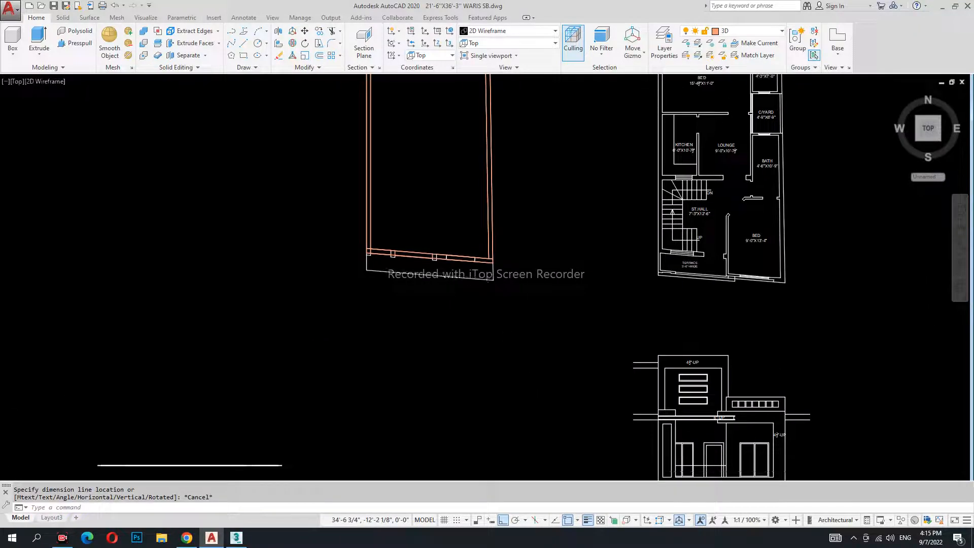
pyautogui.scroll(6, 430, 257)
pyautogui.write('E')
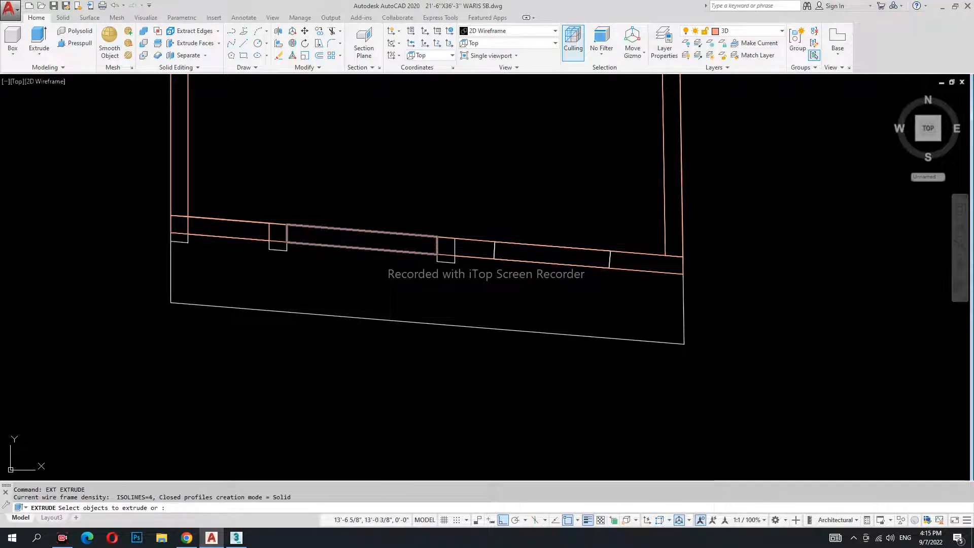
pyautogui.click(219, 234)
pyautogui.press('Return')
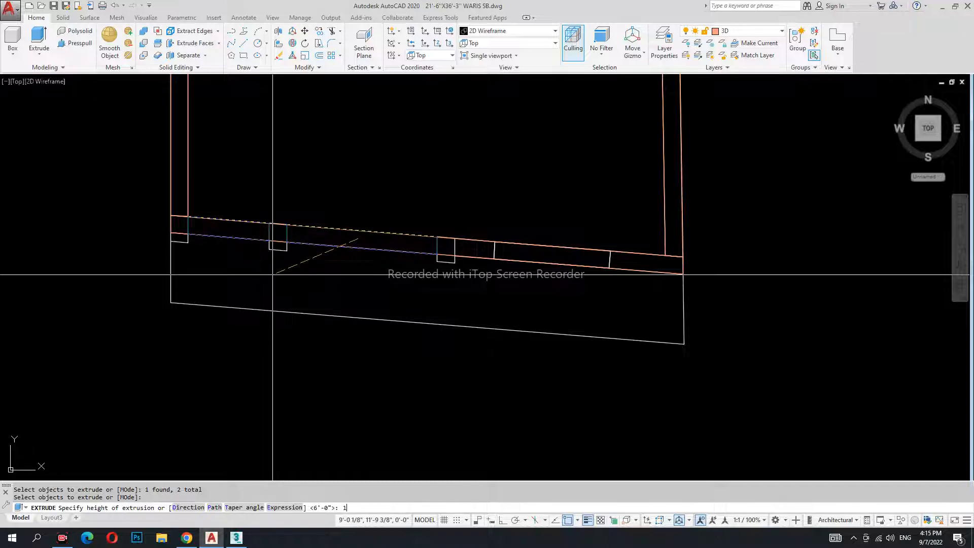
pyautogui.write('10')
pyautogui.press('Escape')
pyautogui.press('Escape')
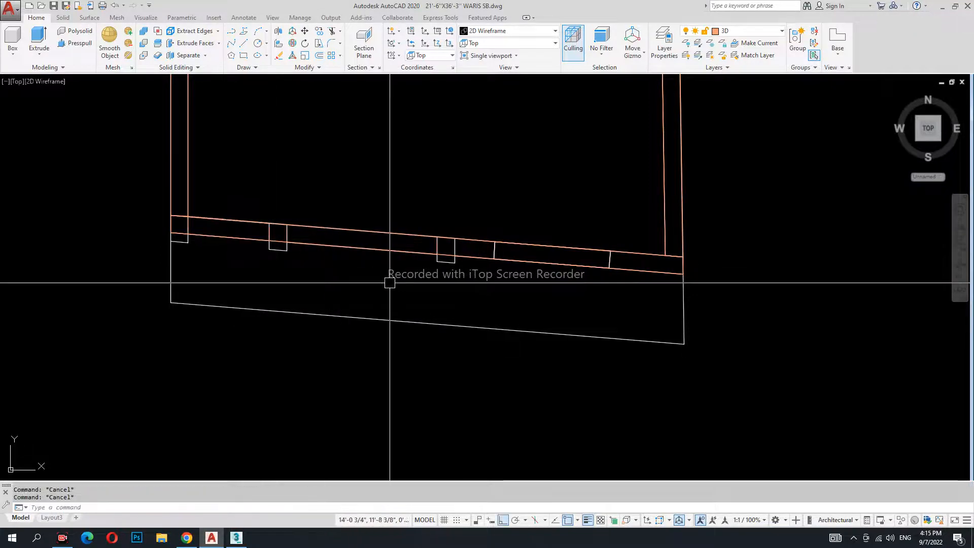
pyautogui.moveTo(388, 301); pyautogui.dragTo(449, 275, button='middle')
pyautogui.hotkey('ctrl', 's')
# Create boundary polylines from the parts of the two middle piers that project in front of the wall
pyautogui.scroll(4, 484, 301)
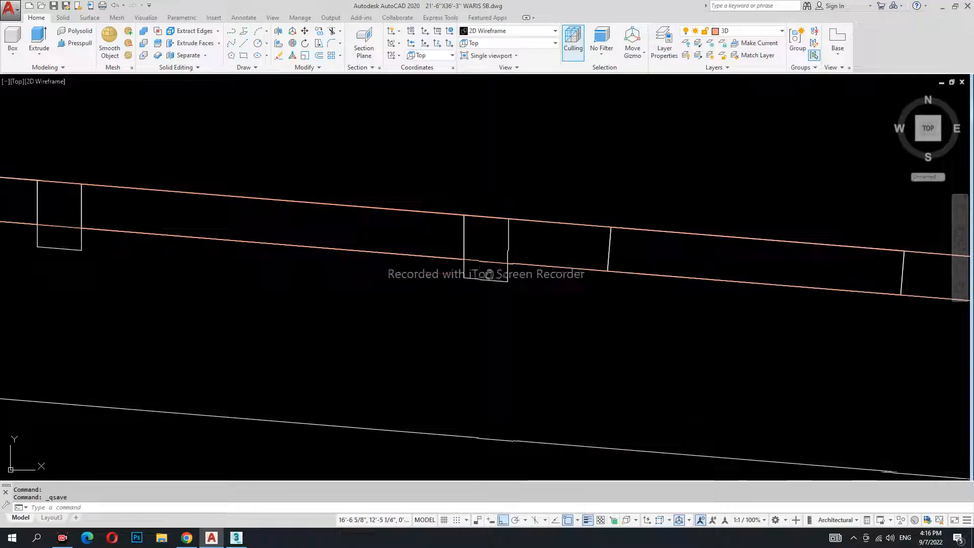
pyautogui.press('Return')
pyautogui.press('Return')
pyautogui.click(490, 292)
pyautogui.press('Return')
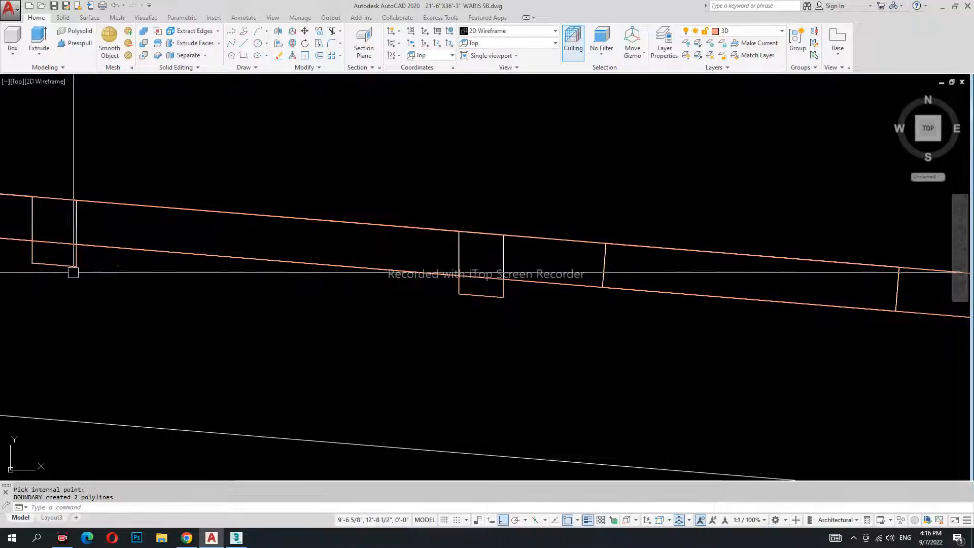
# Create a boundary polyline from the corner pier's part projecting in front of the wall, and save the drawing
pyautogui.moveTo(240, 283); pyautogui.dragTo(169, 255, button='middle')
pyautogui.press('Return')
pyautogui.press('Return')
pyautogui.click(169, 249)
pyautogui.press('Return')
pyautogui.press('Escape')
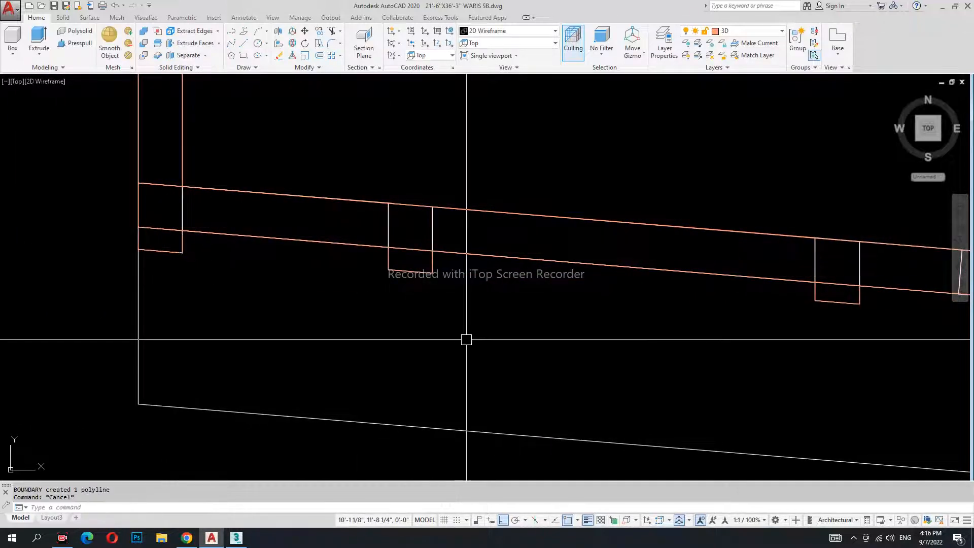
pyautogui.moveTo(465, 339); pyautogui.dragTo(345, 270, button='middle')
pyautogui.hotkey('ctrl', 's')
# Switch the model to the Front view
pyautogui.scroll(-3, 345, 269)
pyautogui.moveTo(452, 294); pyautogui.dragTo(354, 261, button='middle')
pyautogui.moveTo(506, 305); pyautogui.dragTo(470, 238, button='middle')
pyautogui.scroll(-3, 407, 148)
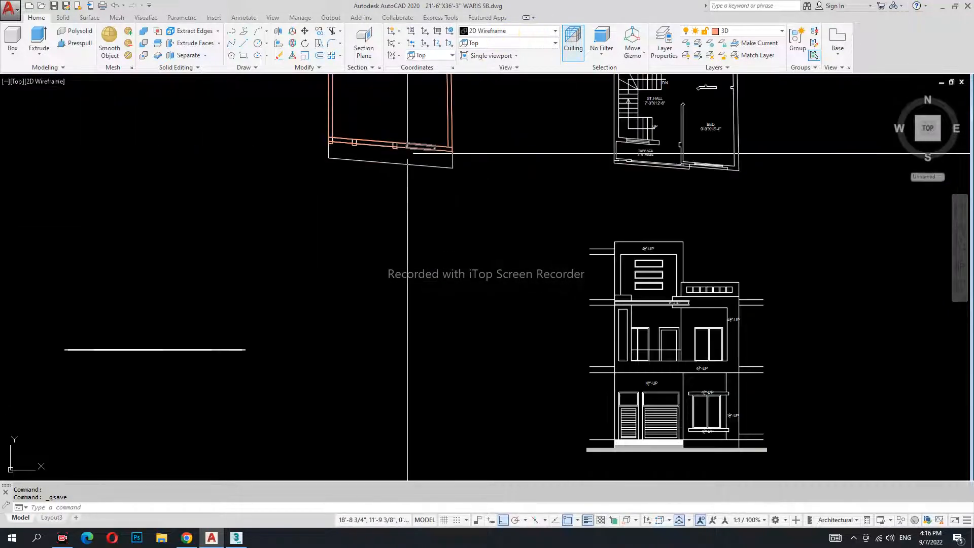
pyautogui.click(484, 48)
pyautogui.click(488, 104)
pyautogui.scroll(4, 603, 276)
pyautogui.moveTo(745, 174); pyautogui.dragTo(674, 195, button='middle')
pyautogui.scroll(3, 621, 216)
# Move the extruded window solid straight up by 42 inches
pyautogui.click(613, 215)
pyautogui.click(585, 166)
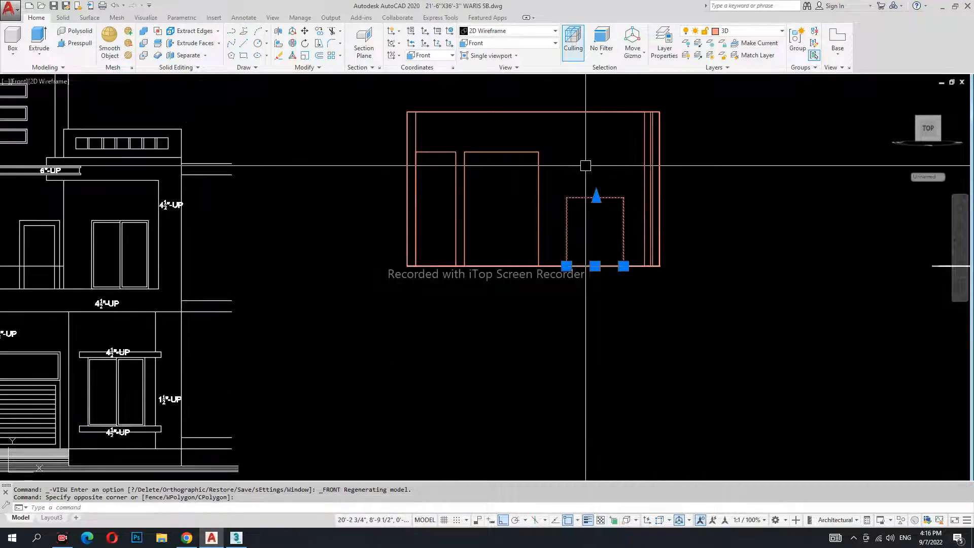
pyautogui.press('Return')
pyautogui.click(743, 235)
pyautogui.write('42')
pyautogui.press('Return')
pyautogui.press('Escape')
pyautogui.press('Escape')
pyautogui.moveTo(498, 249); pyautogui.dragTo(570, 236, button='middle')
pyautogui.write('DLI')
pyautogui.press('Return')
pyautogui.moveTo(380, 269); pyautogui.dragTo(468, 225, button='middle')
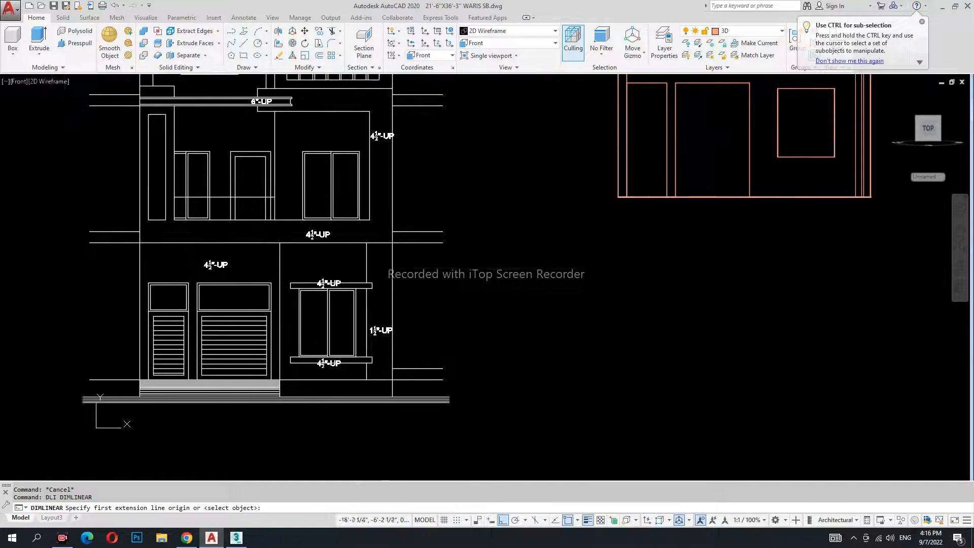
pyautogui.press('Escape')
pyautogui.press('Escape')
pyautogui.press('Escape')
# Switch the model to the SW Isometric view
pyautogui.moveTo(646, 222); pyautogui.dragTo(585, 337, button='middle')
pyautogui.click(488, 47)
pyautogui.click(500, 117)
pyautogui.scroll(7, 550, 234)
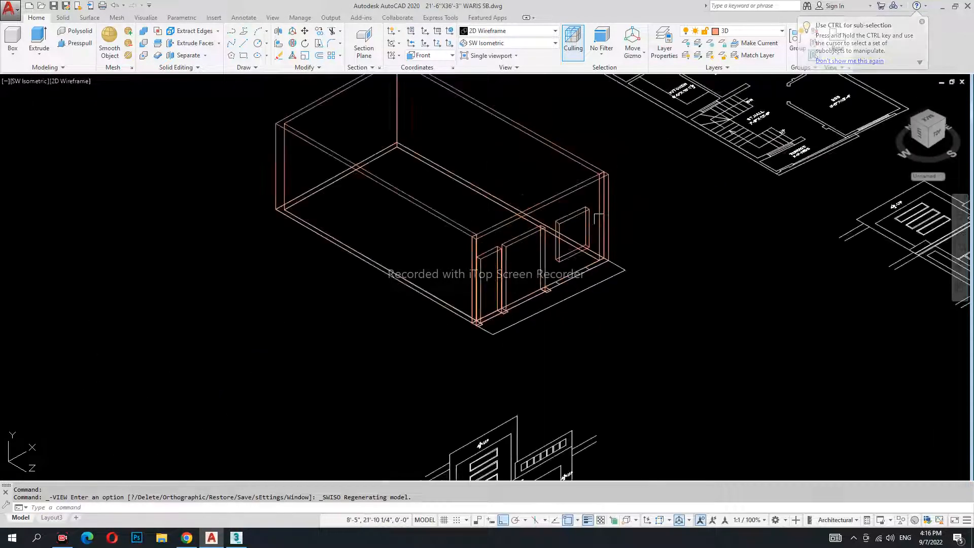
pyautogui.scroll(4, 551, 234)
# Subtract the window solid and the two door opening solids from the front wall, and save the drawing
pyautogui.press('Return')
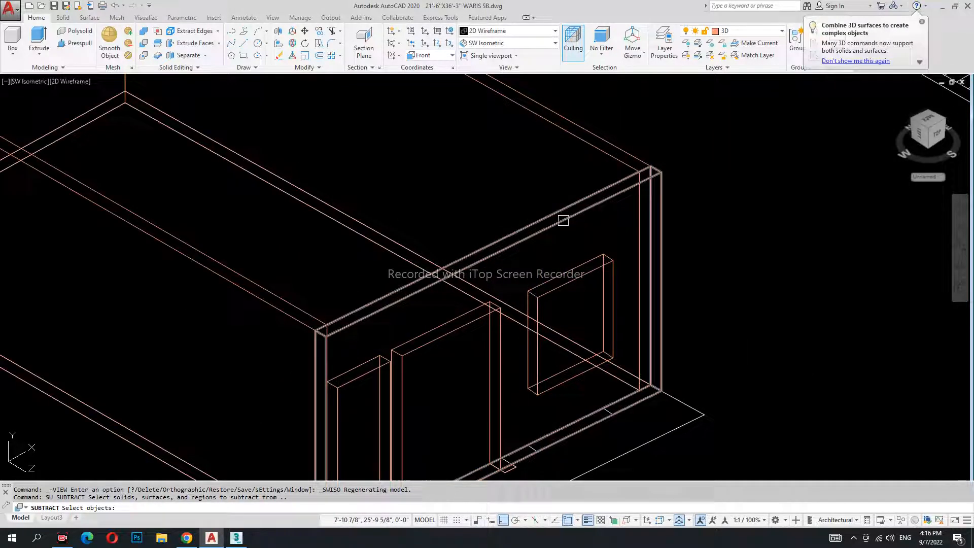
pyautogui.click(369, 362)
pyautogui.press('Return')
pyautogui.press('Escape')
pyautogui.press('Escape')
pyautogui.moveTo(487, 366); pyautogui.dragTo(502, 275, button='middle')
pyautogui.hotkey('ctrl', 's')
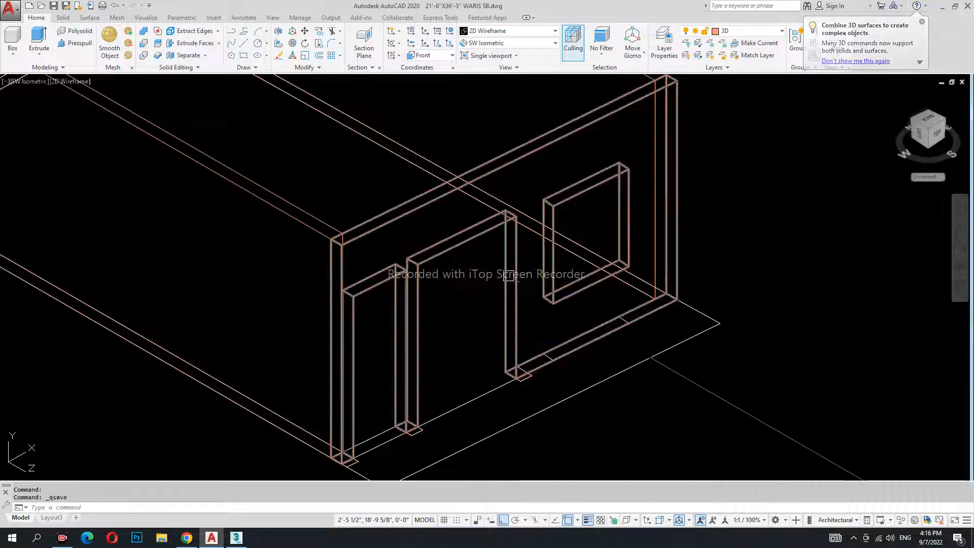
# Return the model to the Top view
pyautogui.click(486, 44)
pyautogui.click(481, 60)
pyautogui.scroll(5, 776, 382)
pyautogui.scroll(4, 550, 308)
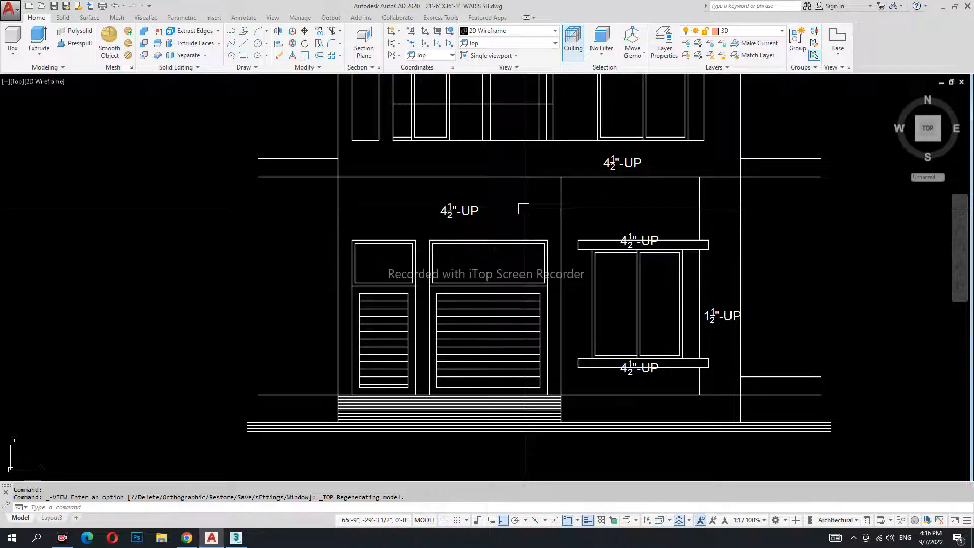
# Measure the height from the line above the ground floor shutters down to the ground line on the front elevation
pyautogui.write('I')
pyautogui.press('Return')
pyautogui.click(561, 421)
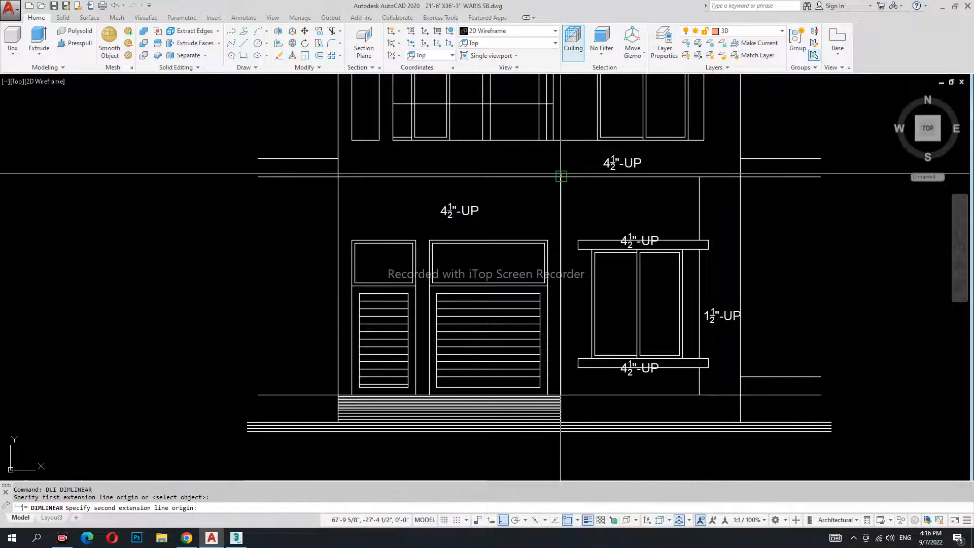
pyautogui.scroll(3, 568, 424)
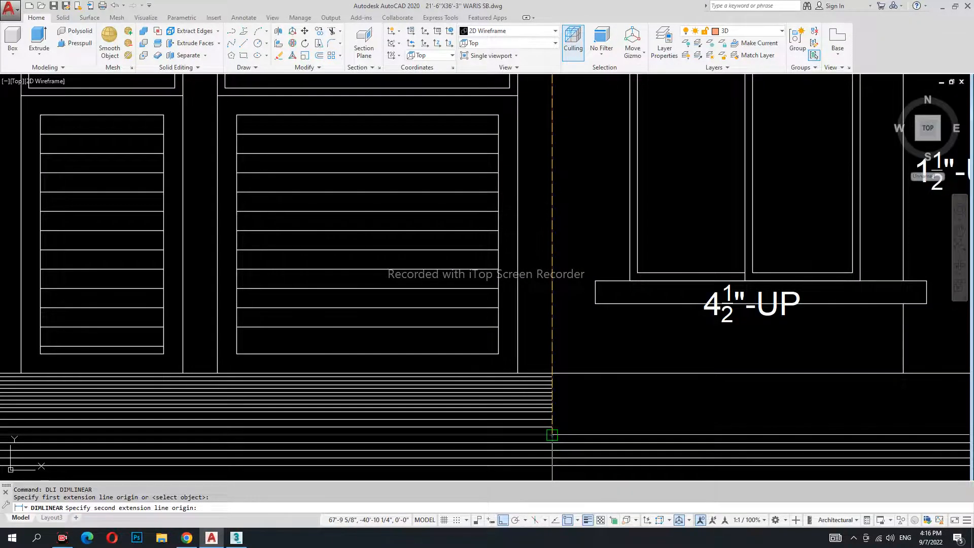
pyautogui.click(551, 443)
pyautogui.moveTo(567, 211); pyautogui.dragTo(561, 374, button='middle')
pyautogui.scroll(-2, 584, 294)
pyautogui.press('Escape')
pyautogui.scroll(-5, 594, 312)
pyautogui.scroll(-2, 595, 310)
pyautogui.moveTo(537, 213); pyautogui.dragTo(566, 350, button='middle')
pyautogui.scroll(6, 378, 334)
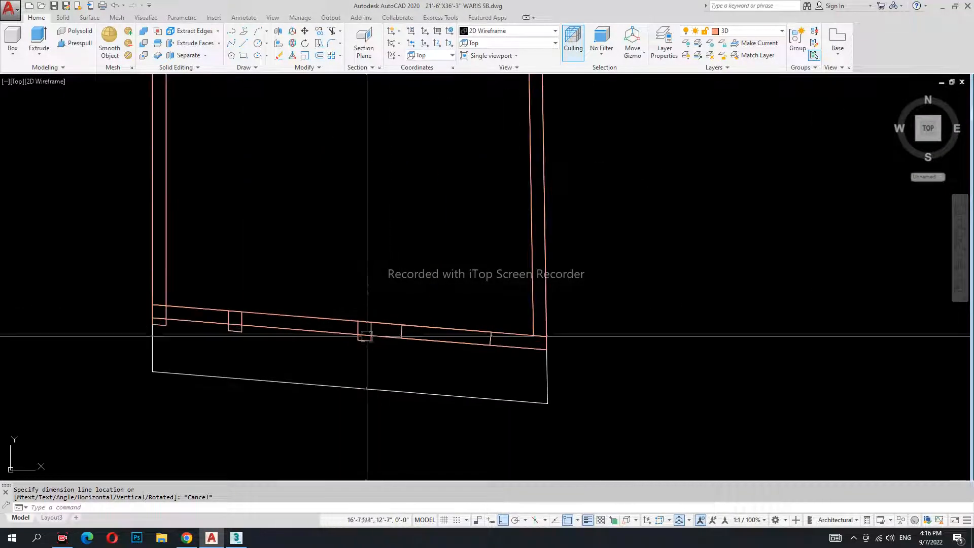
pyautogui.moveTo(263, 354); pyautogui.dragTo(385, 278, button='middle')
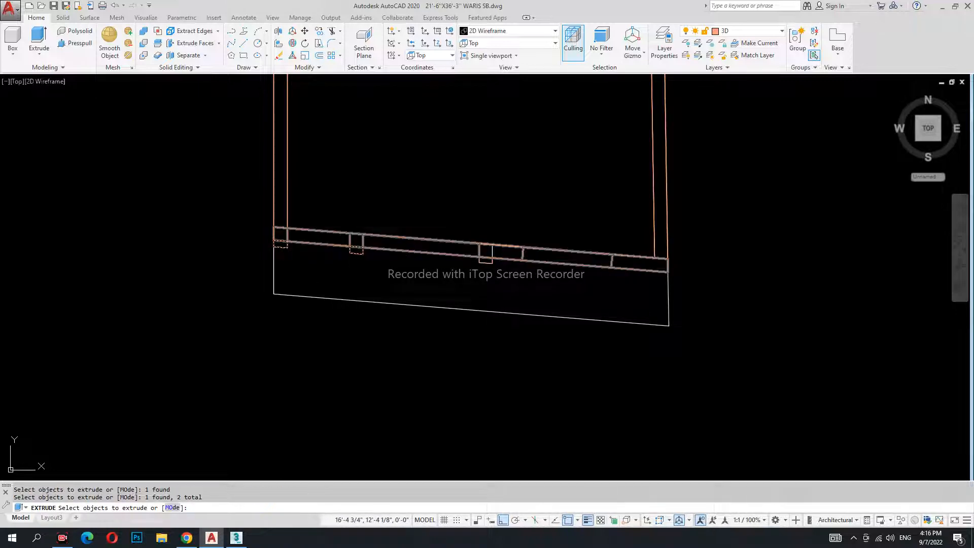
pyautogui.press('Return')
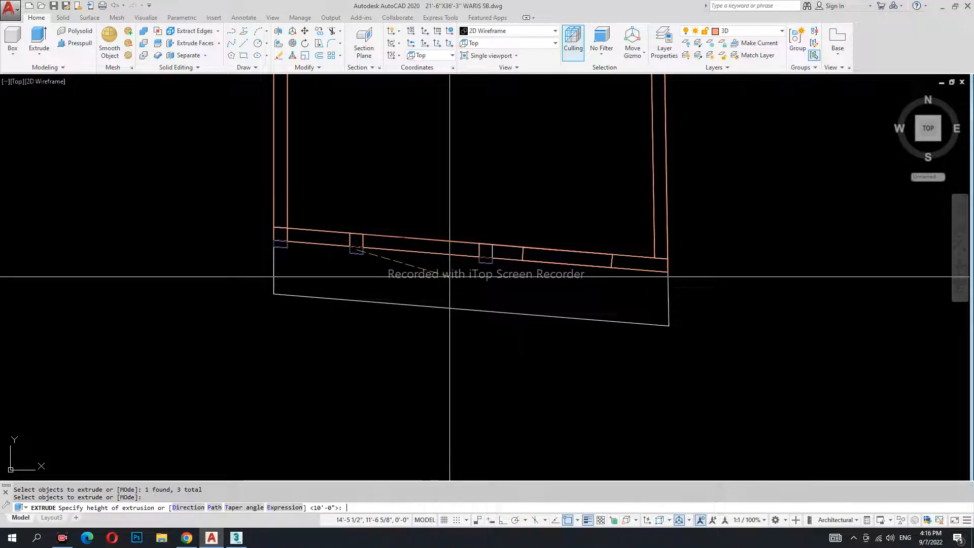
pyautogui.press('Escape')
# Measure the height from the top of the wide shutter opening down to the ground line on the front elevation
pyautogui.scroll(-4, 450, 277)
pyautogui.scroll(5, 560, 319)
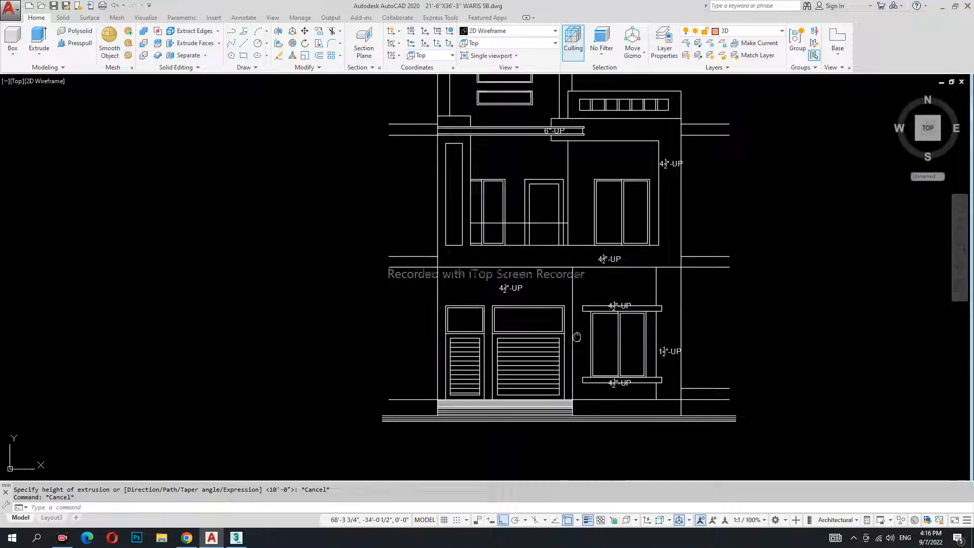
pyautogui.scroll(2, 549, 290)
pyautogui.scroll(-2, 549, 290)
pyautogui.scroll(4, 575, 338)
pyautogui.write('DLI')
pyautogui.press('space')
pyautogui.click(532, 233)
pyautogui.moveTo(540, 385); pyautogui.dragTo(548, 205, button='middle')
pyautogui.click(553, 332)
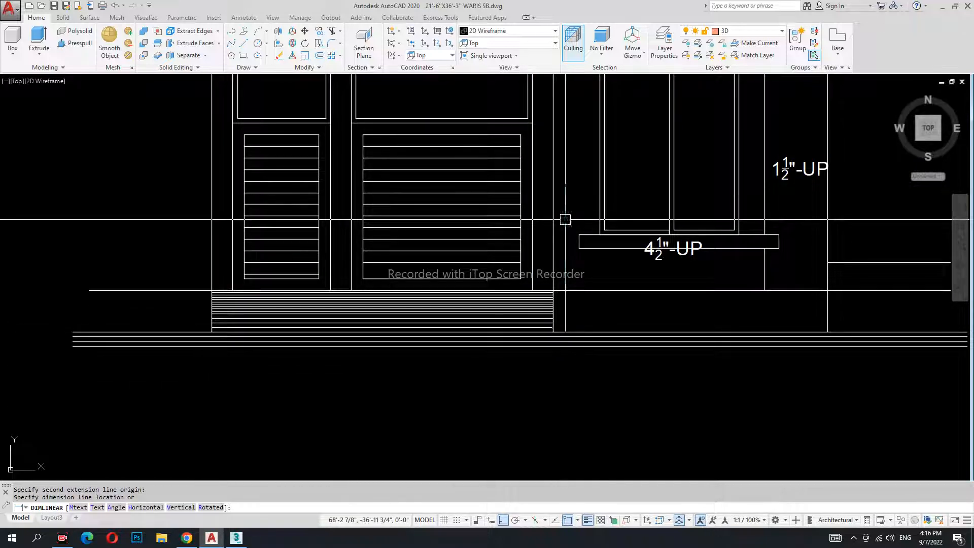
pyautogui.press('Escape')
# Extrude the three front pier outlines to a height of 10'
pyautogui.scroll(-7, 604, 357)
pyautogui.moveTo(444, 171); pyautogui.dragTo(493, 276, button='middle')
pyautogui.moveTo(397, 244); pyautogui.dragTo(426, 239, button='middle')
pyautogui.write('ext')
pyautogui.press('Return')
pyautogui.scroll(2, 398, 239)
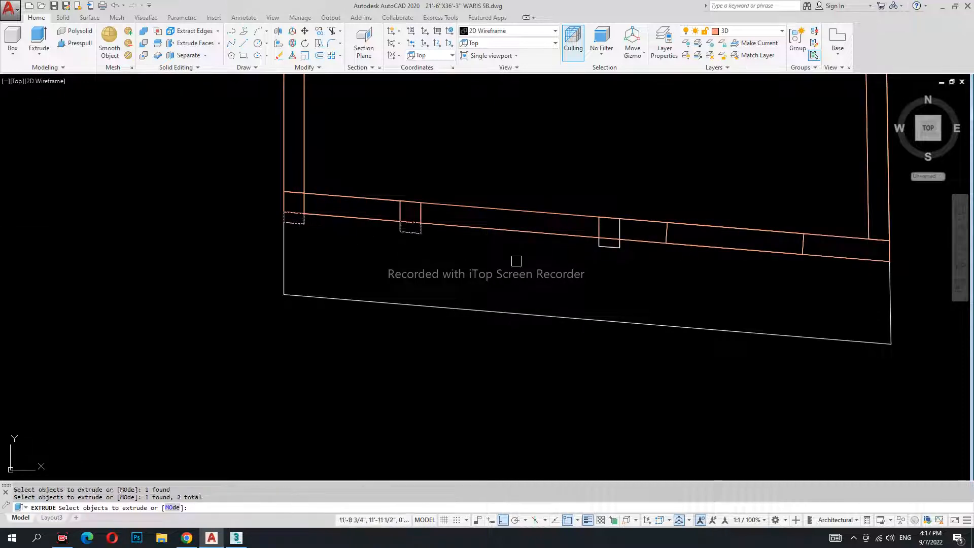
pyautogui.click(607, 248)
pyautogui.press('Return')
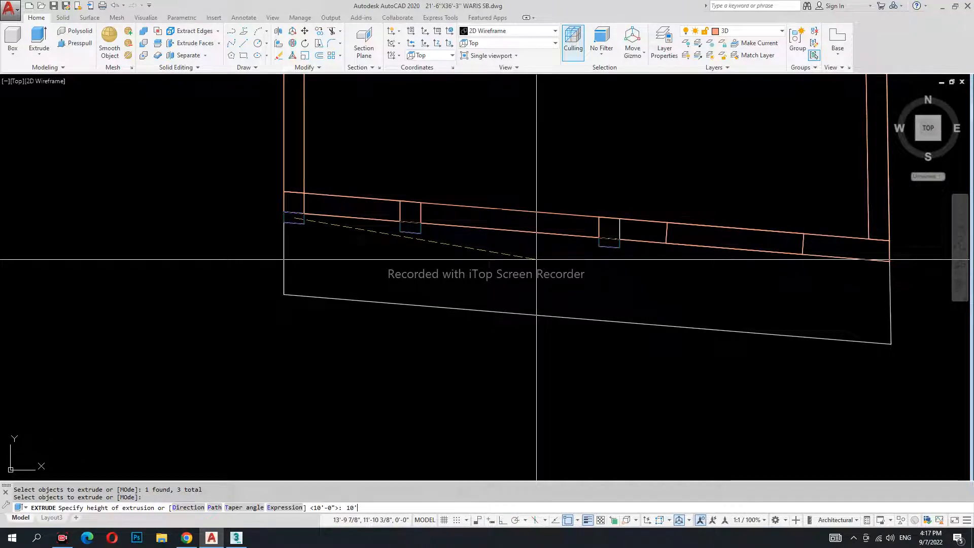
pyautogui.press('Escape')
pyautogui.press('Escape')
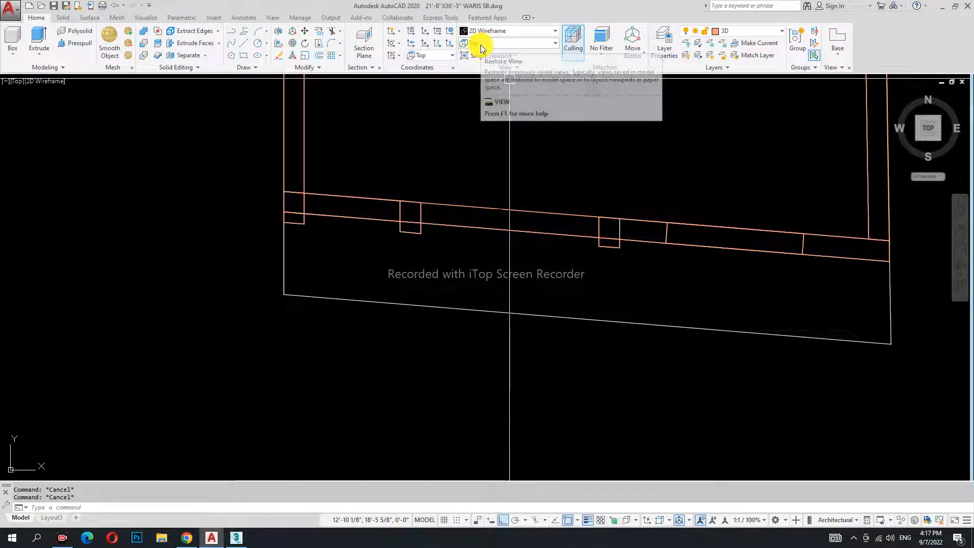
pyautogui.write('REC')
pyautogui.press('Return')
pyautogui.press('Escape')
# Draw a closed polyline for the front beam along the wall face and the piers' outer edge, from the left corner to the third pier
pyautogui.write('PL')
pyautogui.press('Return')
pyautogui.scroll(6, 288, 216)
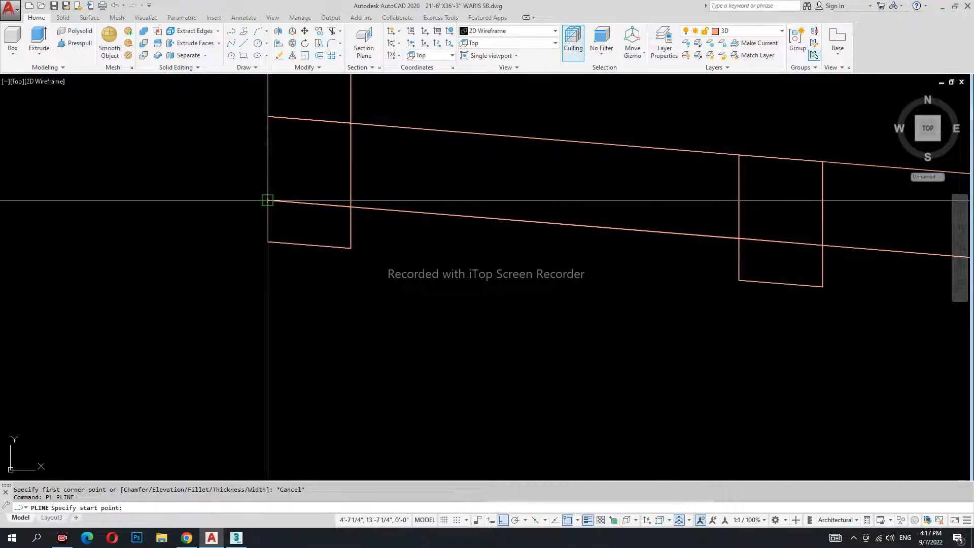
pyautogui.click(268, 201)
pyautogui.click(267, 242)
pyautogui.scroll(-5, 269, 248)
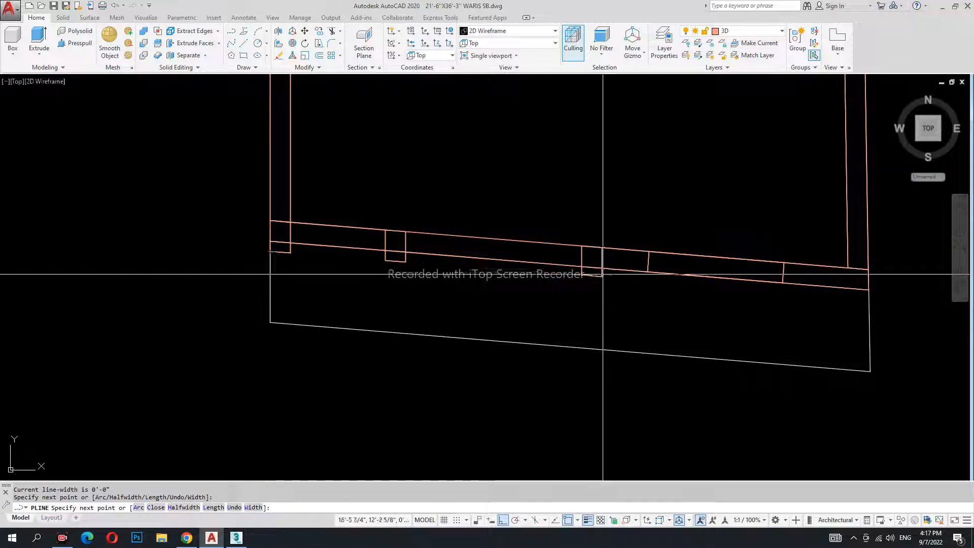
pyautogui.scroll(3, 601, 272)
pyautogui.click(590, 245)
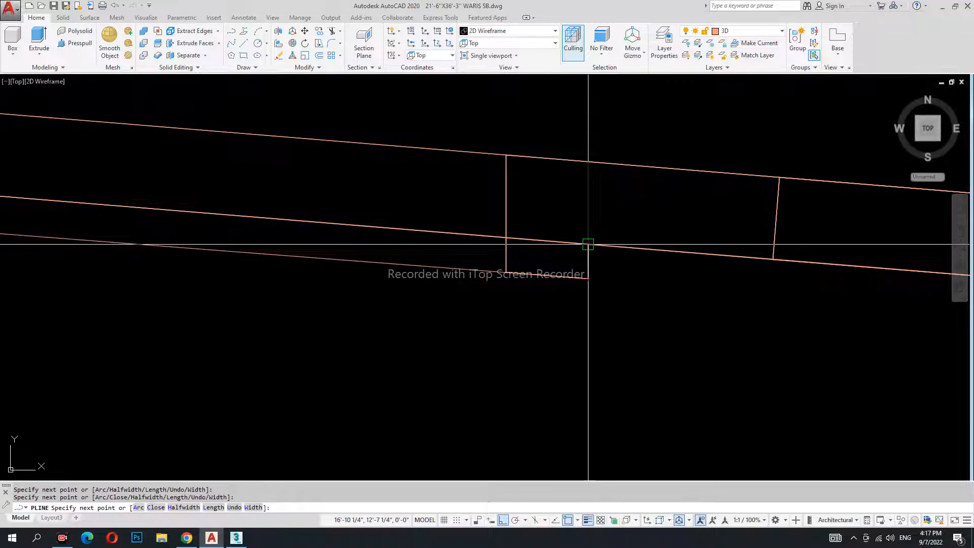
pyautogui.scroll(4, 588, 241)
pyautogui.click(595, 264)
pyautogui.scroll(-4, 648, 315)
pyautogui.moveTo(34, 305); pyautogui.dragTo(612, 318, button='middle')
pyautogui.scroll(-5, 612, 318)
pyautogui.scroll(5, 552, 306)
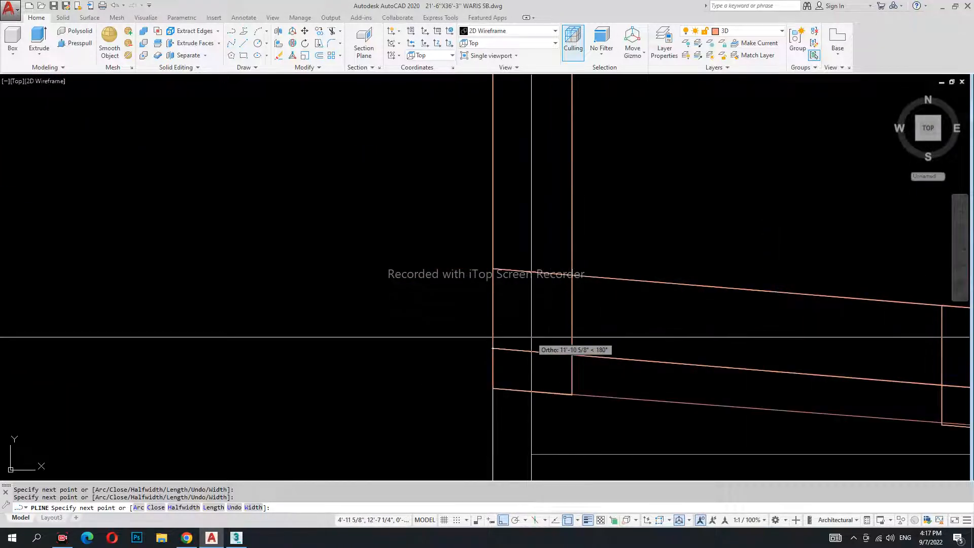
pyautogui.moveTo(492, 336); pyautogui.dragTo(484, 293, button='middle')
pyautogui.press('Escape')
pyautogui.press('Escape')
# Measure the height from the top of the wide shutter opening up to the line above it on the front elevation
pyautogui.scroll(-3, 428, 307)
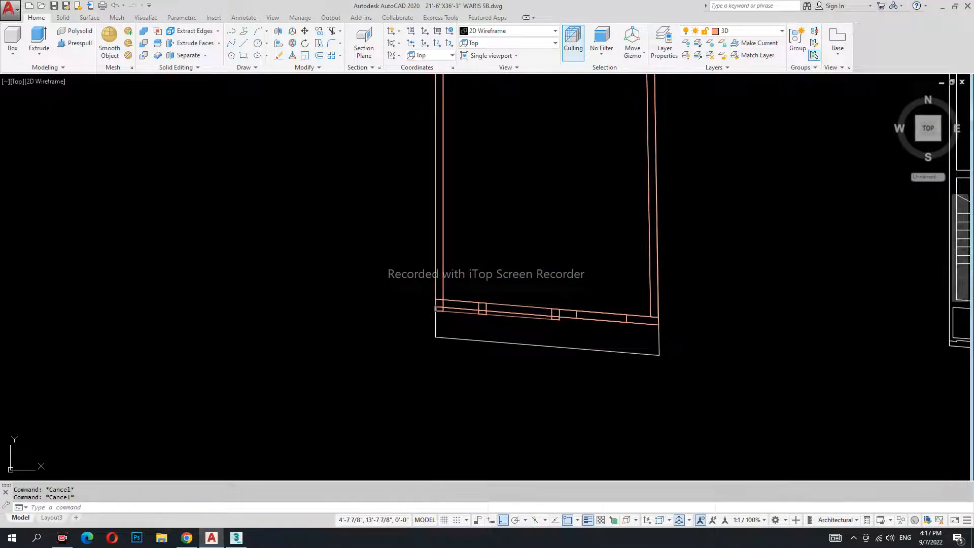
pyautogui.moveTo(531, 347); pyautogui.dragTo(497, 222, button='middle')
pyautogui.scroll(-4, 498, 221)
pyautogui.scroll(5, 510, 316)
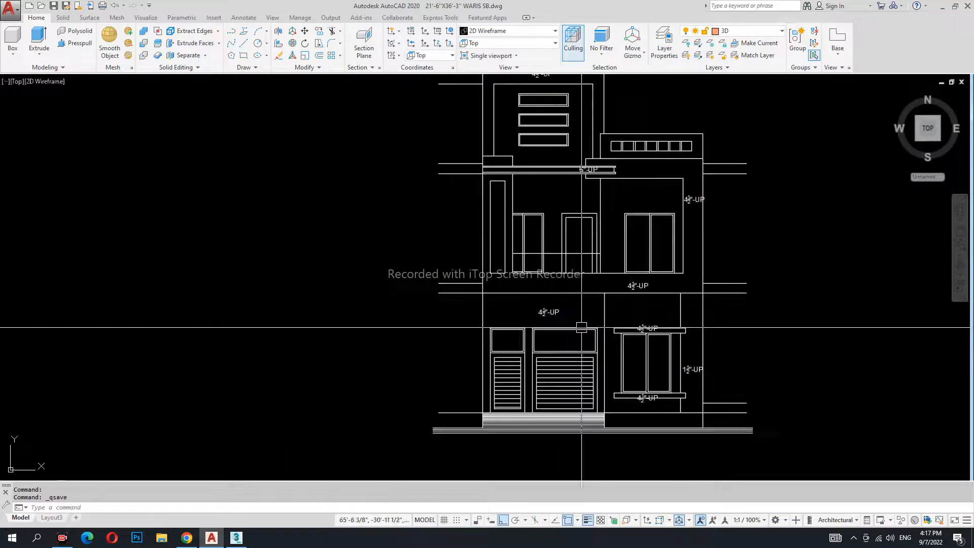
pyautogui.write('DLI')
pyautogui.press('Return')
pyautogui.scroll(5, 548, 311)
pyautogui.click(420, 358)
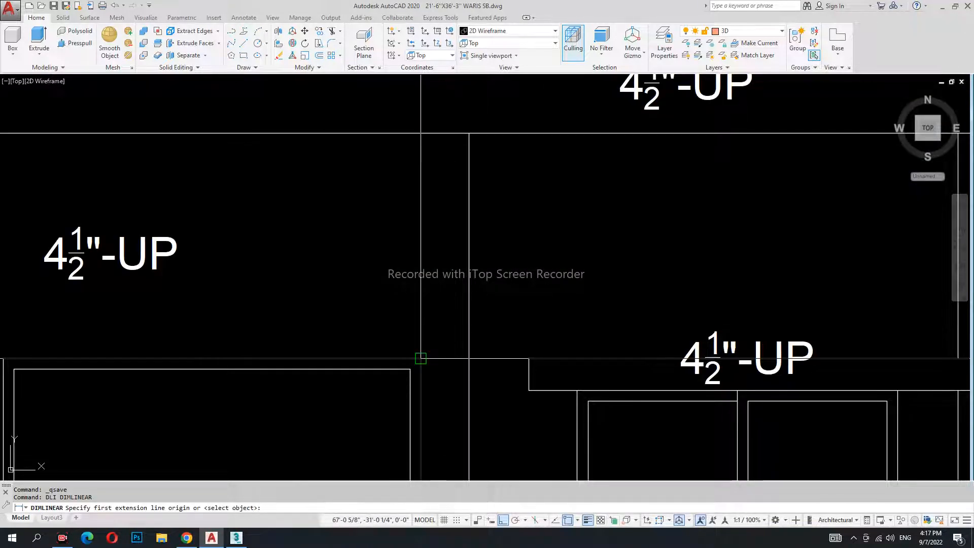
pyautogui.click(467, 134)
pyautogui.press('Escape')
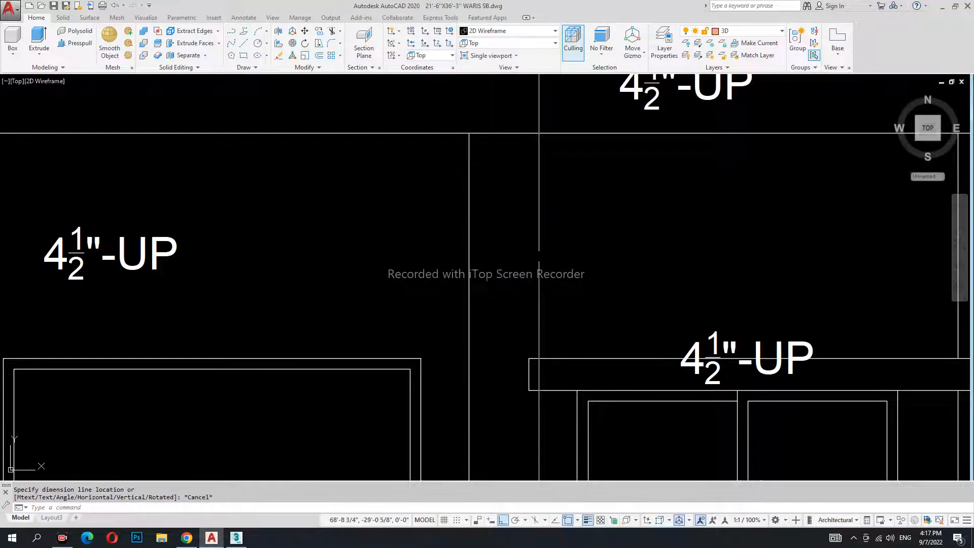
# Extrude the closed beam outline in front of the wall to a height of 42"
pyautogui.scroll(-5, 583, 296)
pyautogui.scroll(-5, 522, 337)
pyautogui.scroll(8, 433, 257)
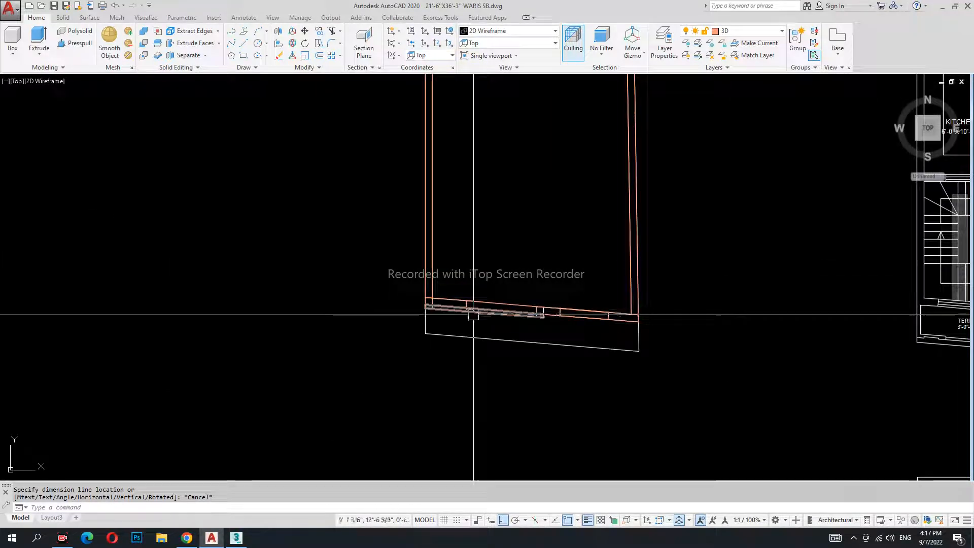
pyautogui.moveTo(433, 302); pyautogui.dragTo(451, 278, button='middle')
pyautogui.write('EXT')
pyautogui.press('Return')
pyautogui.click(430, 264)
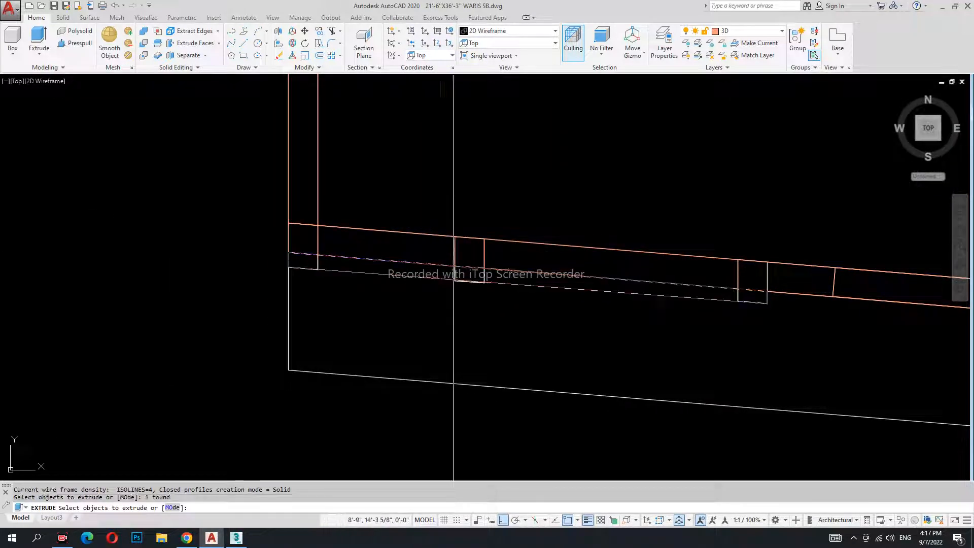
pyautogui.press('Return')
pyautogui.write('42')
pyautogui.press('Escape')
# Switch to the Front view and move the extruded front beam up 10' onto the tops of the piers
pyautogui.click(479, 44)
pyautogui.click(485, 96)
pyautogui.scroll(8, 606, 248)
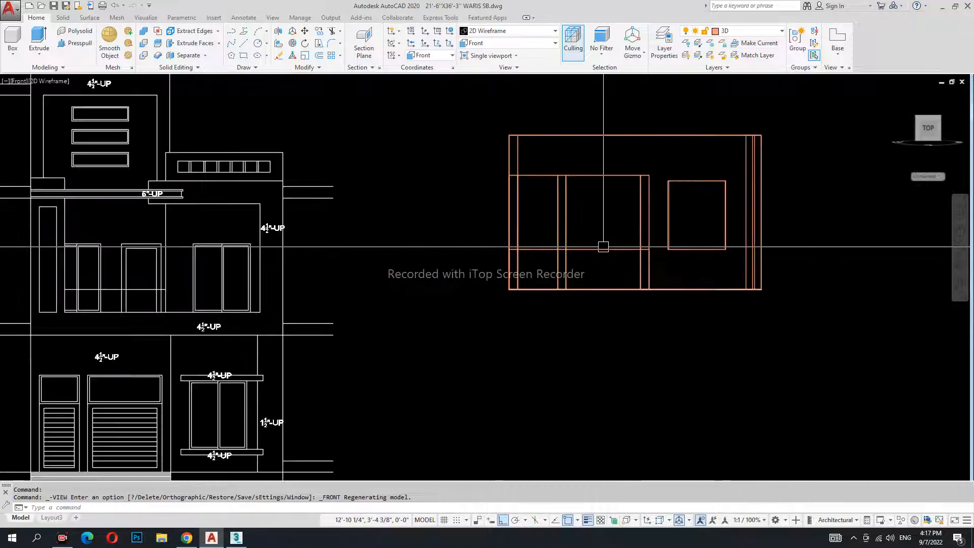
pyautogui.click(607, 260)
pyautogui.click(584, 219)
pyautogui.write('m')
pyautogui.press('Return')
pyautogui.click(398, 268)
pyautogui.write("10'")
pyautogui.press('Escape')
pyautogui.scroll(-6, 558, 304)
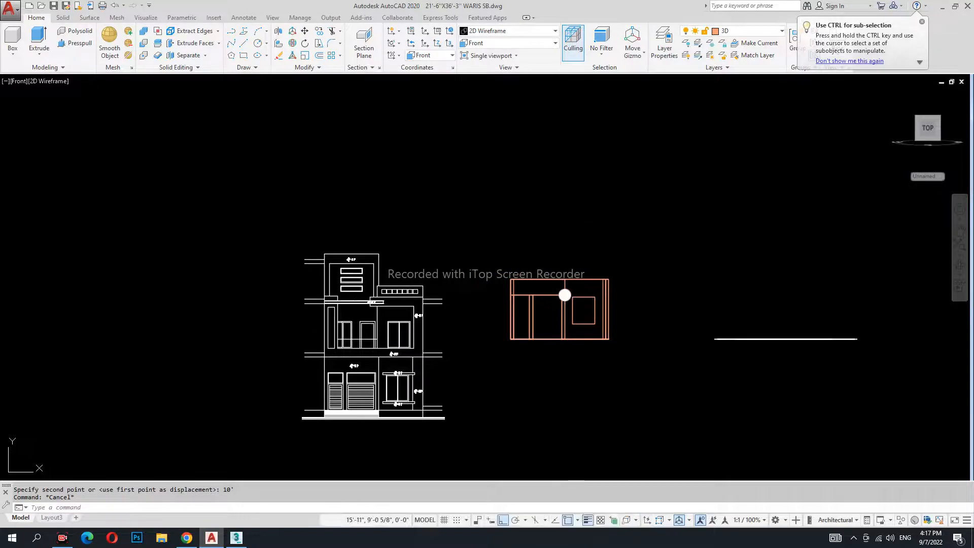
# Show the model in the SW Isometric view with the Realistic visual style
pyautogui.click(485, 42)
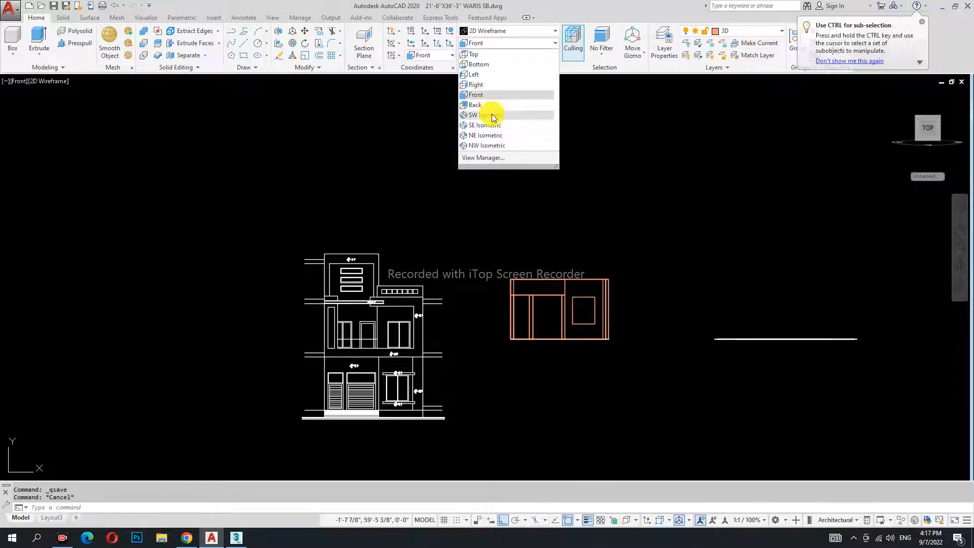
pyautogui.click(491, 115)
pyautogui.scroll(6, 594, 204)
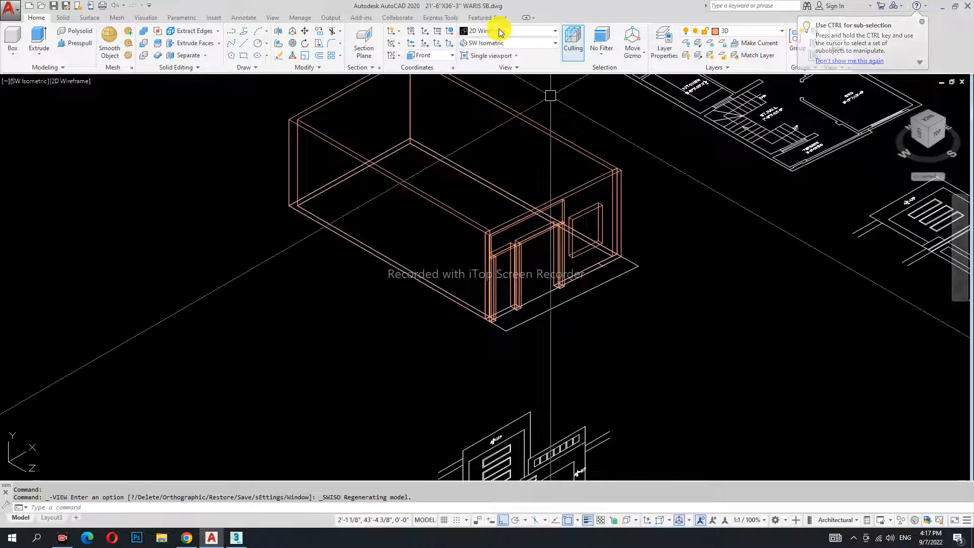
pyautogui.scroll(2, 536, 230)
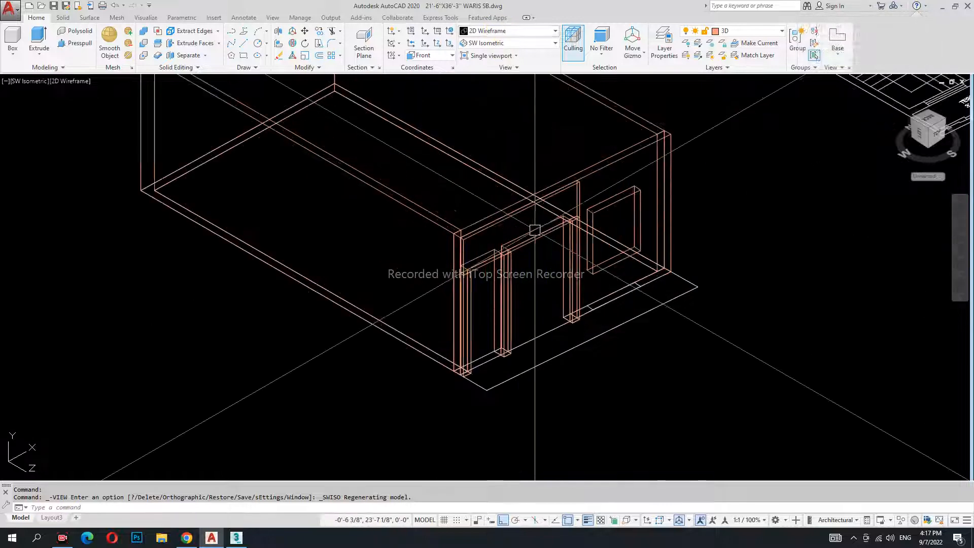
pyautogui.click(507, 31)
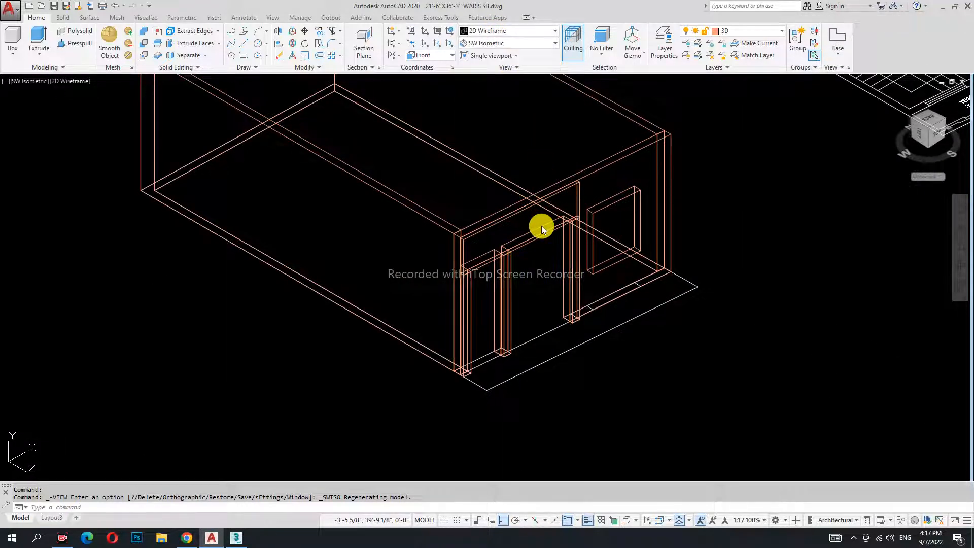
# Unite the front beam and the front piers into one solid with Union, and save the drawing
pyautogui.scroll(6, 533, 224)
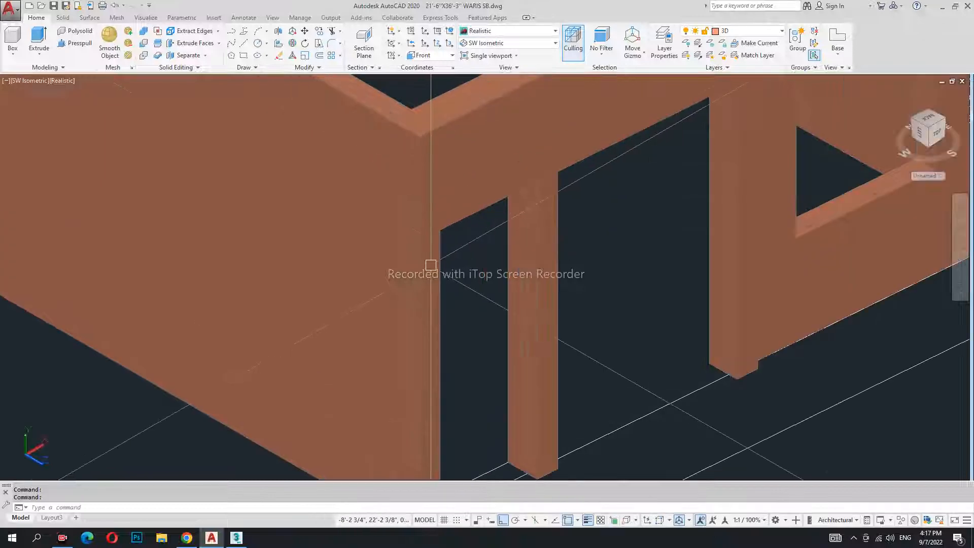
pyautogui.click(436, 252)
pyautogui.click(459, 219)
pyautogui.click(534, 226)
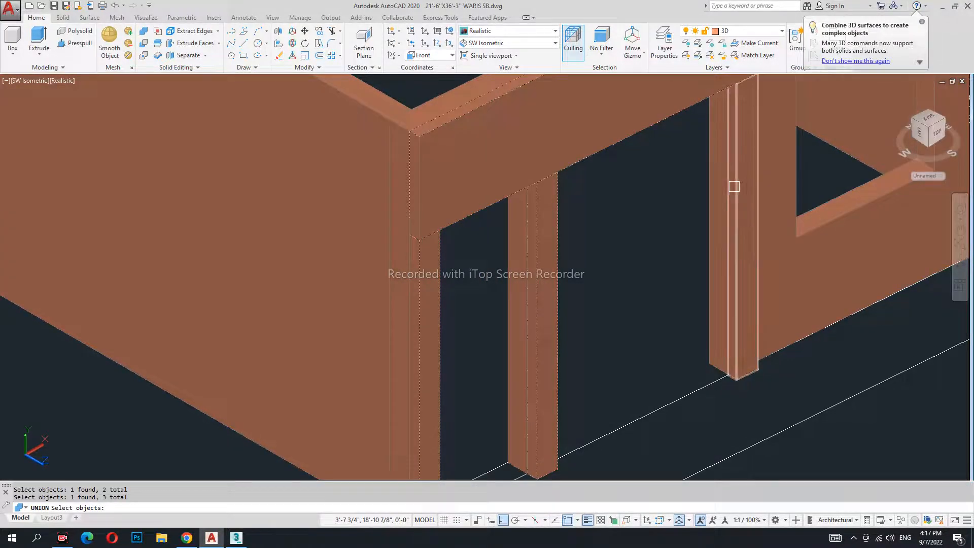
pyautogui.press('Escape')
pyautogui.moveTo(735, 185); pyautogui.dragTo(590, 177, button='middle')
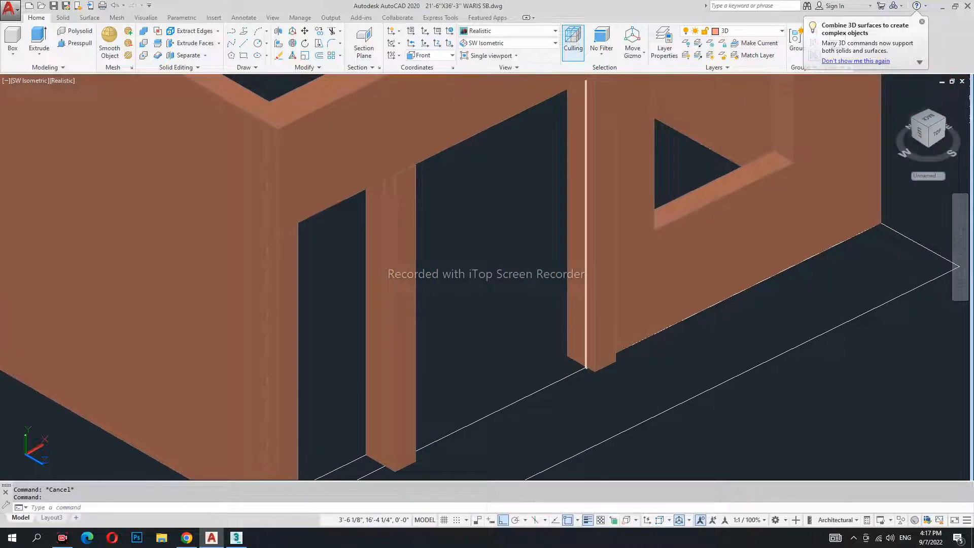
pyautogui.hotkey('ctrl', 's')
pyautogui.scroll(-2, 591, 256)
pyautogui.moveTo(626, 243); pyautogui.dragTo(576, 291, button='middle')
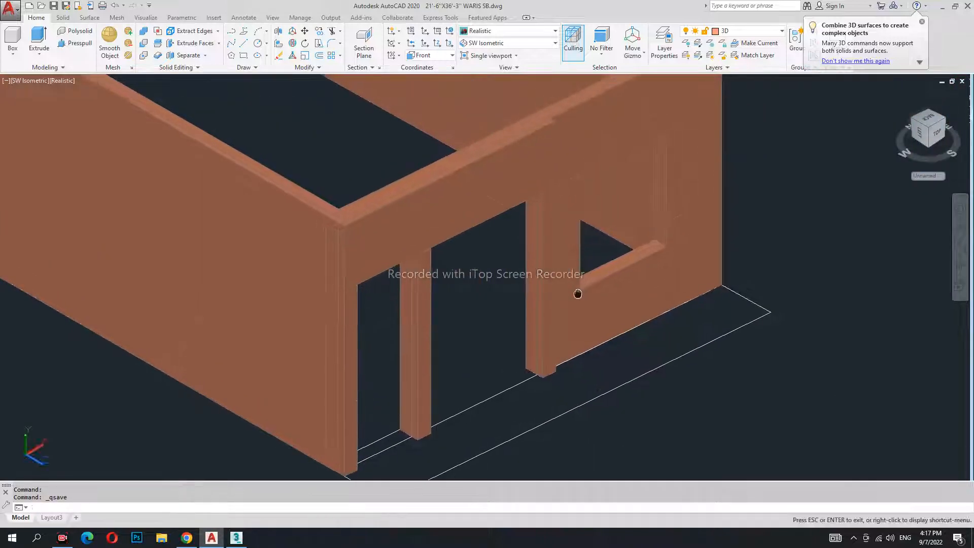
# Return the model to the 2D Wireframe visual style and the Top view
pyautogui.click(481, 32)
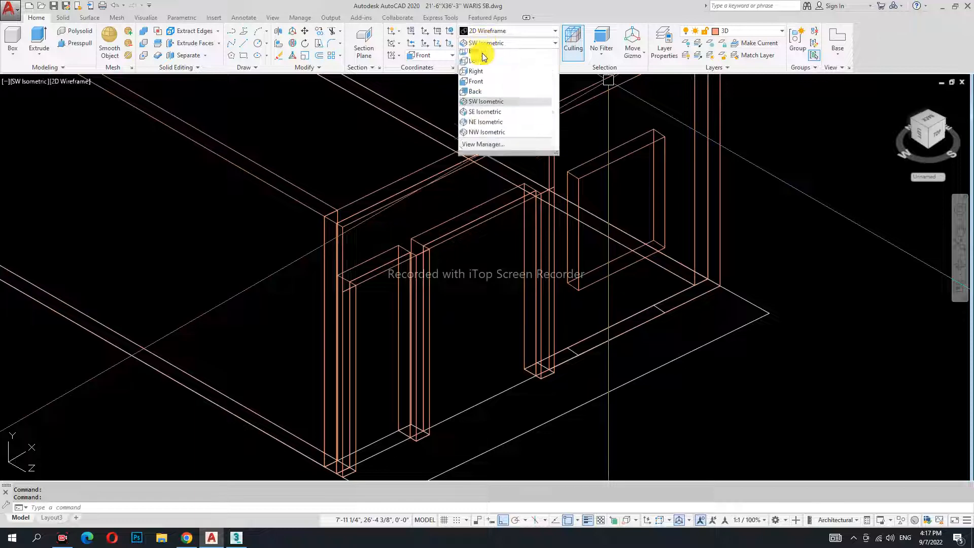
pyautogui.click(486, 46)
pyautogui.click(486, 73)
# Measure the height of the projecting band above the ground floor window on the front elevation
pyautogui.scroll(5, 652, 271)
pyautogui.moveTo(693, 287); pyautogui.dragTo(486, 195, button='middle')
pyautogui.moveTo(709, 341); pyautogui.dragTo(604, 207, button='middle')
pyautogui.scroll(4, 663, 311)
pyautogui.moveTo(661, 325); pyautogui.dragTo(662, 296, button='middle')
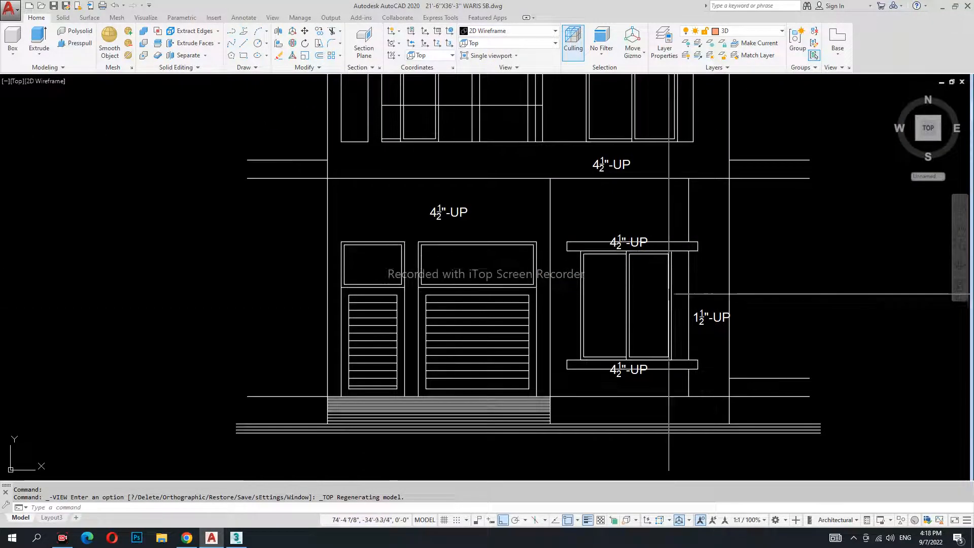
pyautogui.scroll(2, 652, 262)
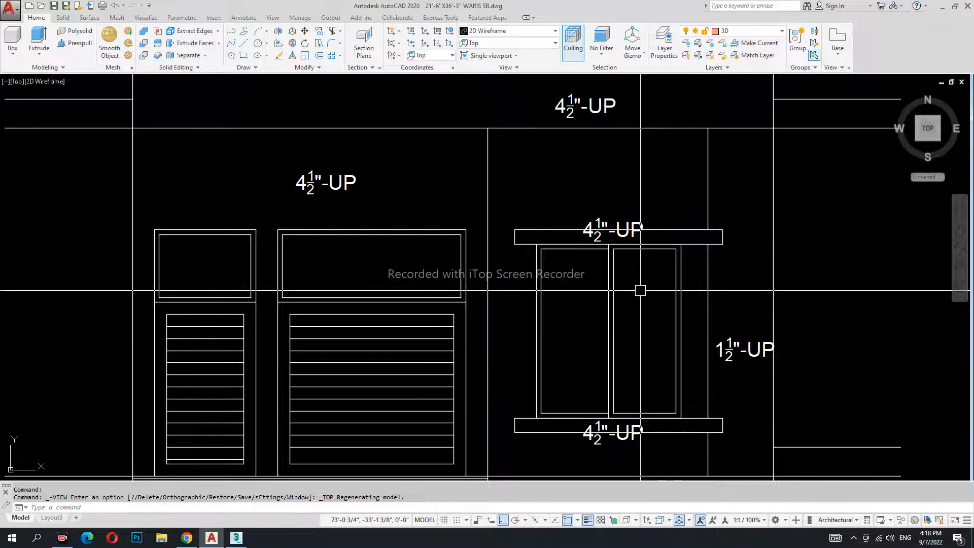
pyautogui.write('dli')
pyautogui.press('Return')
pyautogui.press('Return')
pyautogui.scroll(2, 512, 236)
pyautogui.click(513, 235)
pyautogui.press('Escape')
# Measure how far the band above the ground floor window extends, from its left end to the window side and at its right end
pyautogui.press('Return')
pyautogui.click(513, 245)
pyautogui.click(547, 246)
pyautogui.press('Escape')
pyautogui.press('Return')
pyautogui.click(843, 246)
pyautogui.press('Escape')
pyautogui.scroll(-4, 680, 280)
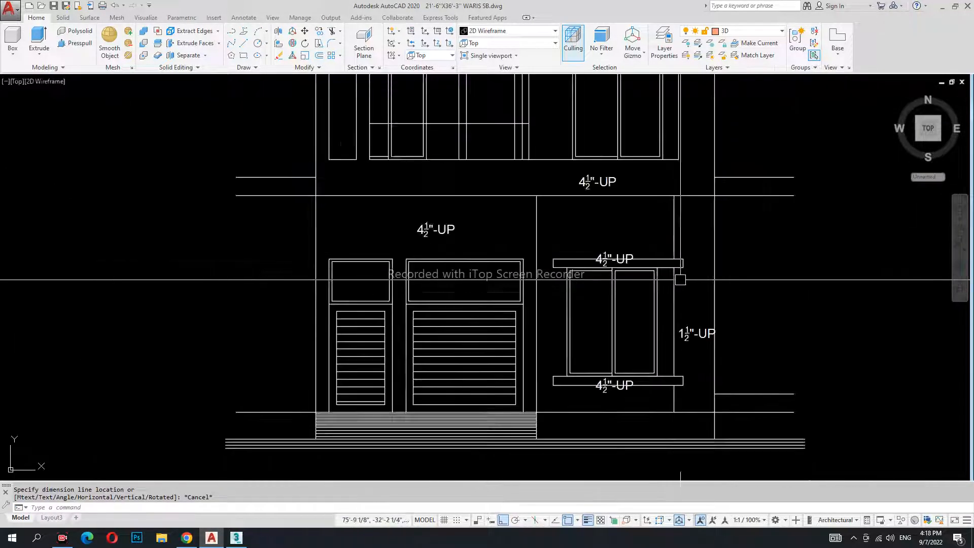
pyautogui.press('Escape')
pyautogui.press('Escape')
# Place a vertical construction line through the front-left corner of the plot outline below the 3D model
pyautogui.scroll(-4, 717, 391)
pyautogui.moveTo(496, 196); pyautogui.dragTo(527, 358, button='middle')
pyautogui.moveTo(385, 222); pyautogui.dragTo(426, 244, button='middle')
pyautogui.moveTo(458, 285); pyautogui.dragTo(507, 215, button='middle')
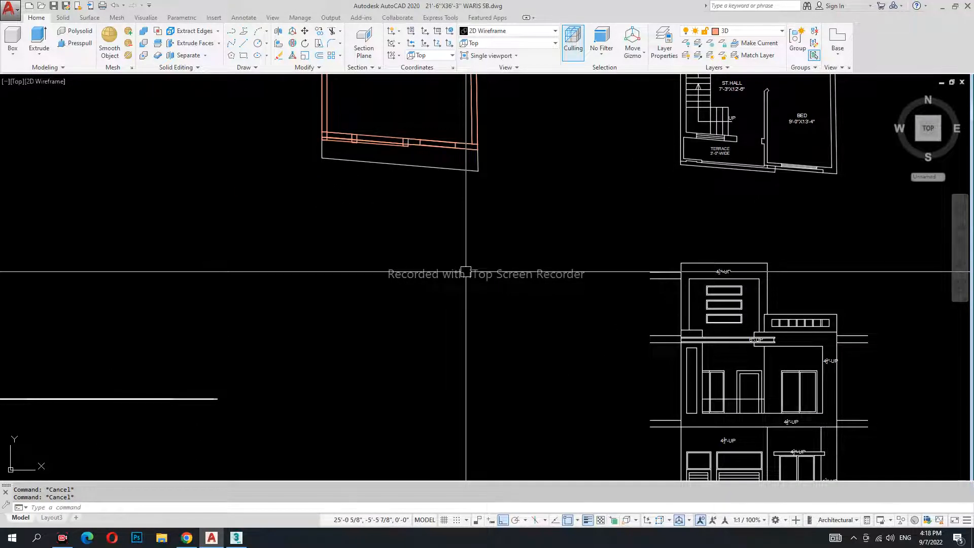
pyautogui.write('V')
pyautogui.press('Return')
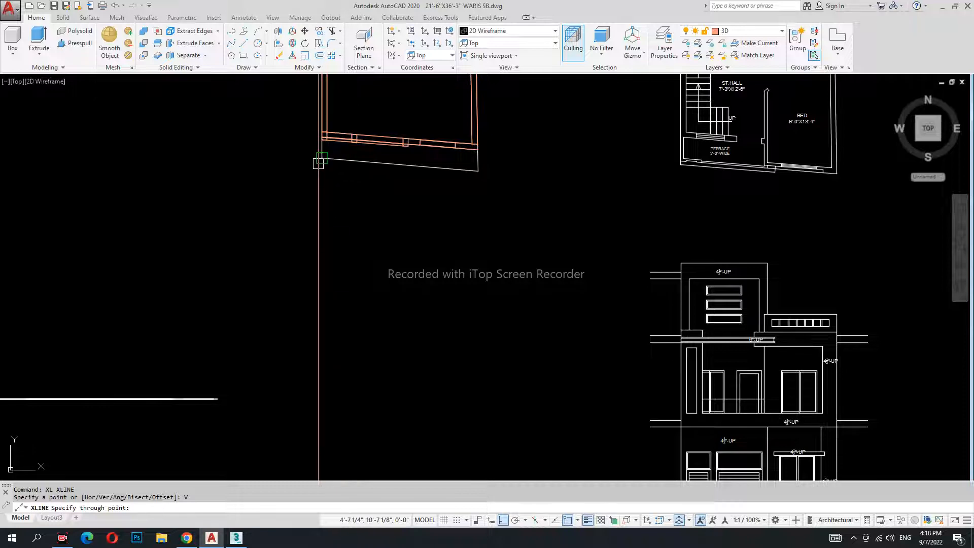
pyautogui.scroll(-2, 352, 197)
# Move the whole front elevation below the 3D model so its left edge sits on the vertical construction line
pyautogui.click(517, 162)
pyautogui.click(750, 405)
pyautogui.write('M')
pyautogui.press('Return')
pyautogui.scroll(5, 677, 212)
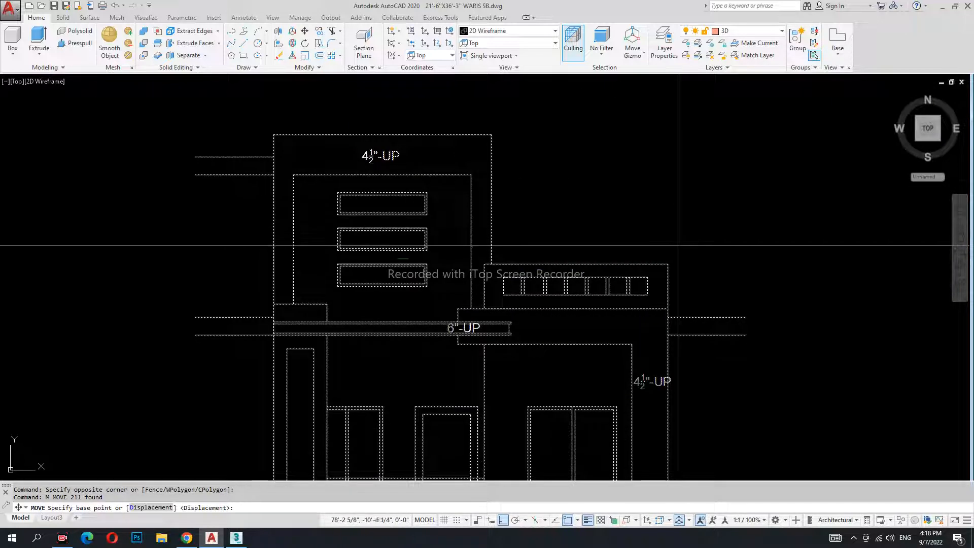
pyautogui.click(273, 134)
pyautogui.scroll(-4, 522, 266)
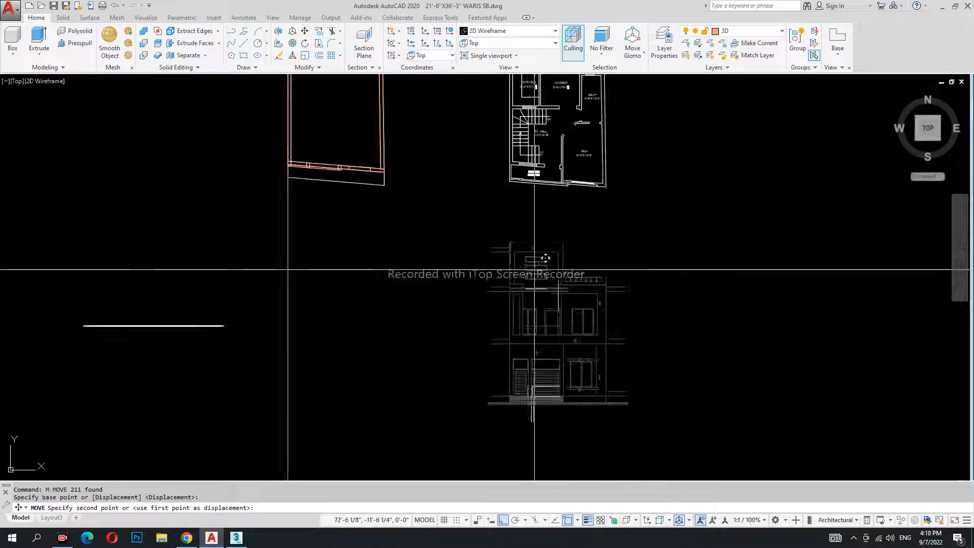
pyautogui.click(288, 242)
pyautogui.press('Escape')
pyautogui.press('Escape')
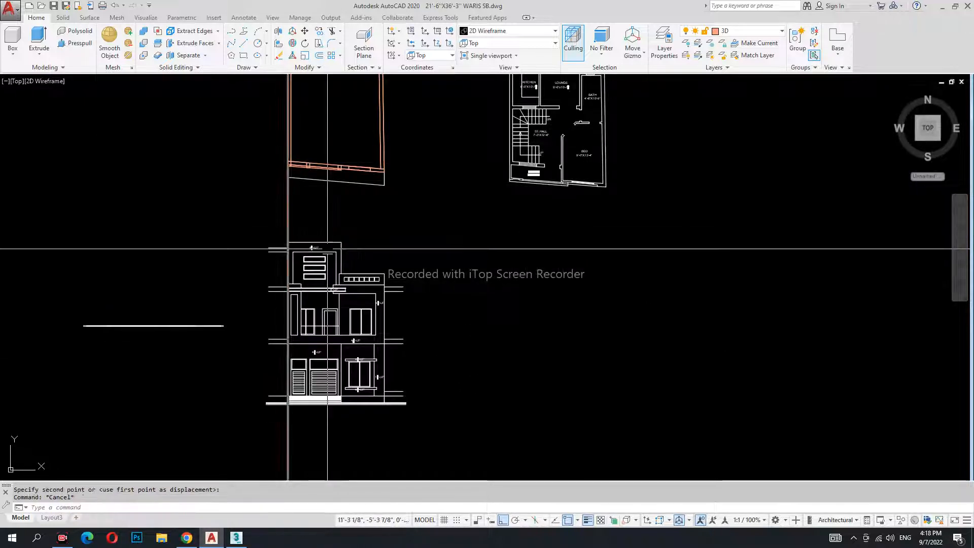
# Place vertical construction lines through the front elevation's right edge and the inner edge of the 1½"-UP strip
pyautogui.moveTo(341, 247); pyautogui.dragTo(416, 204, button='middle')
pyautogui.write('XL')
pyautogui.press('Return')
pyautogui.write('V')
pyautogui.press('Return')
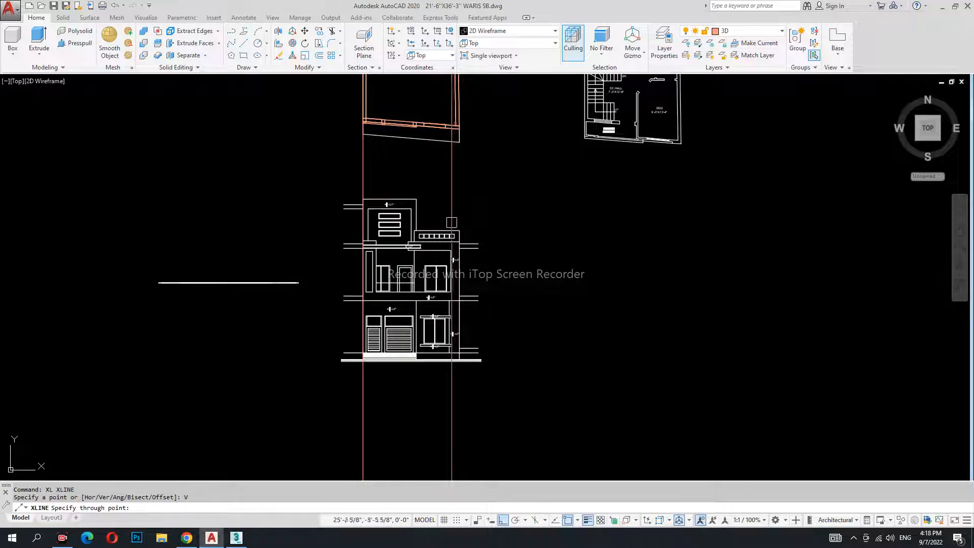
pyautogui.scroll(6, 451, 222)
pyautogui.click(499, 245)
pyautogui.press('Escape')
pyautogui.scroll(-4, 504, 291)
pyautogui.moveTo(492, 142); pyautogui.dragTo(492, 346, button='middle')
pyautogui.scroll(8, 495, 205)
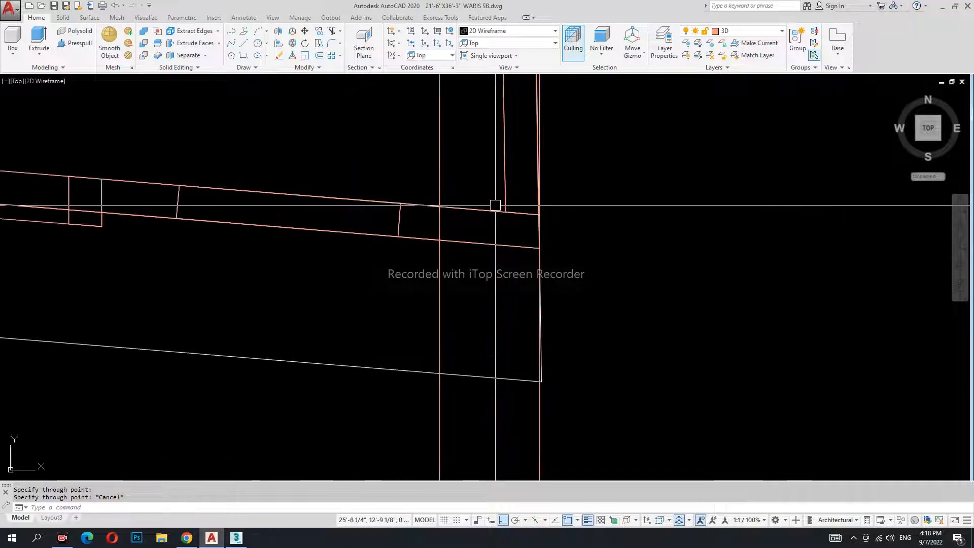
pyautogui.scroll(3, 530, 292)
pyautogui.write('Pl')
pyautogui.press('Return')
pyautogui.click(554, 233)
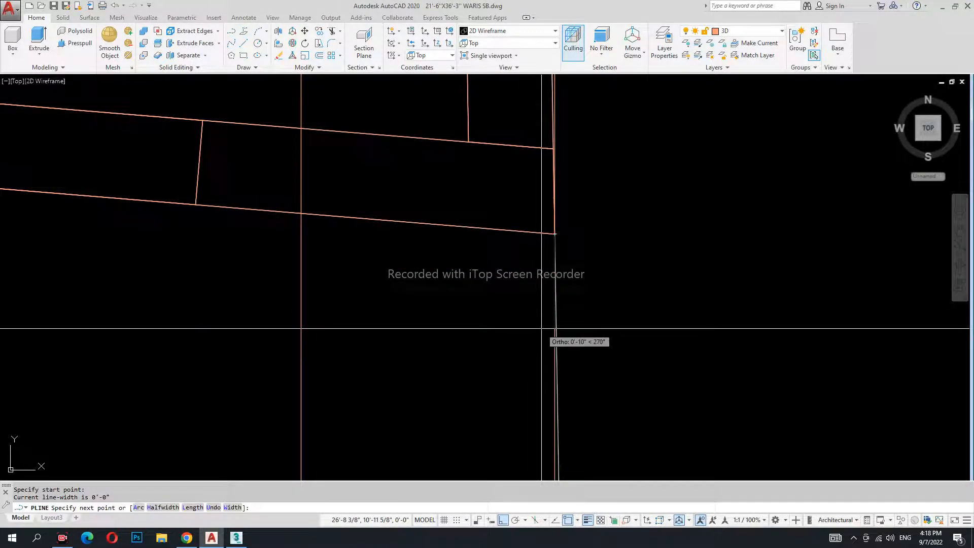
pyautogui.write('1.5')
pyautogui.press('Return')
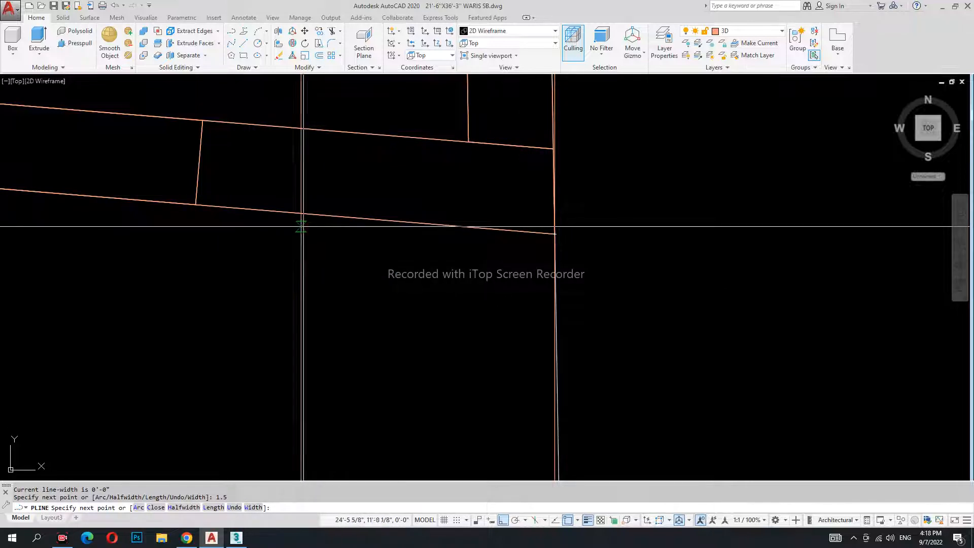
pyautogui.press('Escape')
pyautogui.click(513, 219)
pyautogui.click(598, 290)
pyautogui.write('e')
pyautogui.press('Return')
pyautogui.press('Escape')
pyautogui.press('Escape')
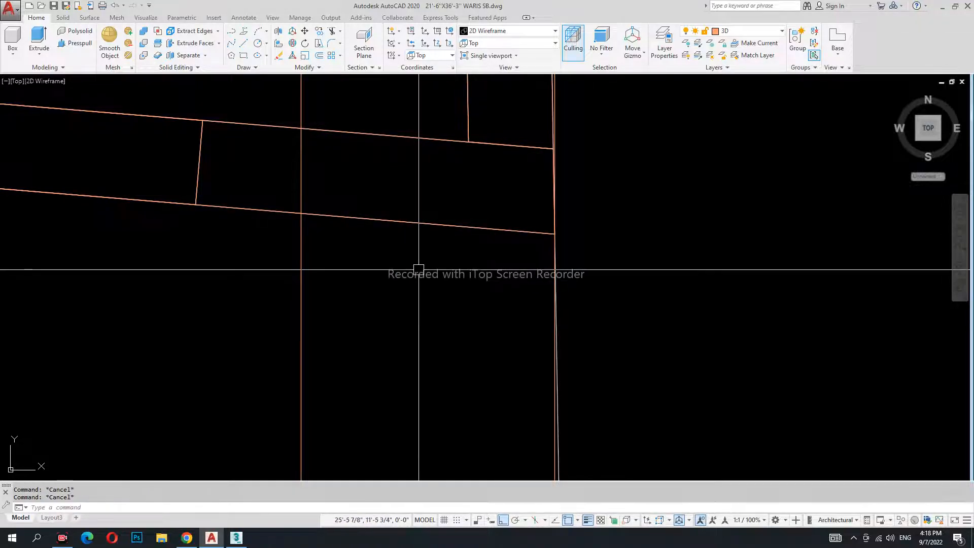
# Turn off the current 3D layer, keeping layer 0 on
pyautogui.moveTo(417, 269); pyautogui.dragTo(429, 211, button='middle')
pyautogui.click(686, 43)
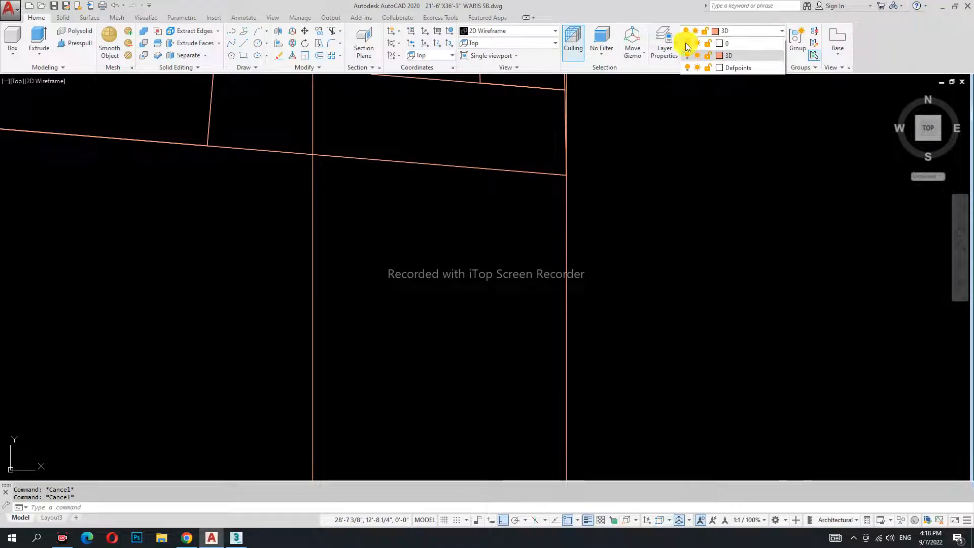
pyautogui.click(733, 33)
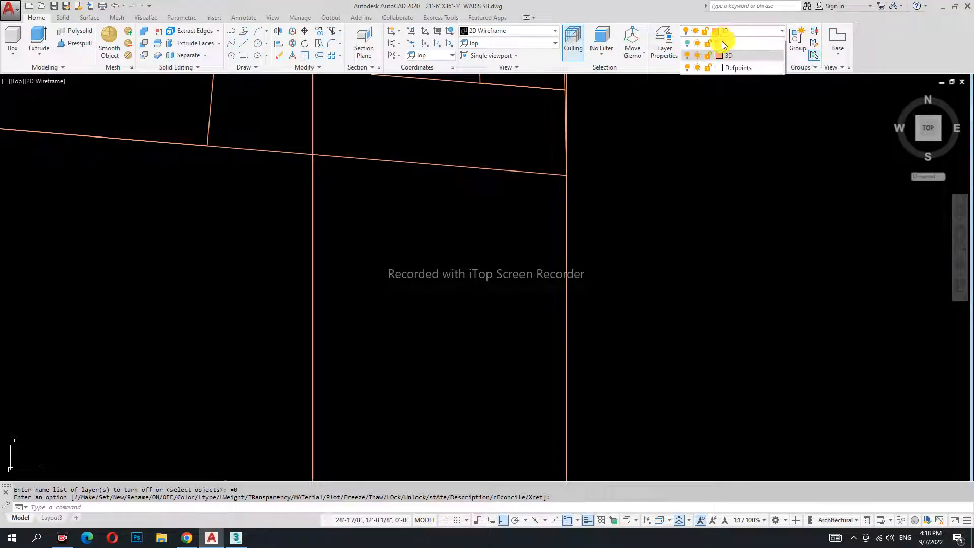
pyautogui.click(688, 43)
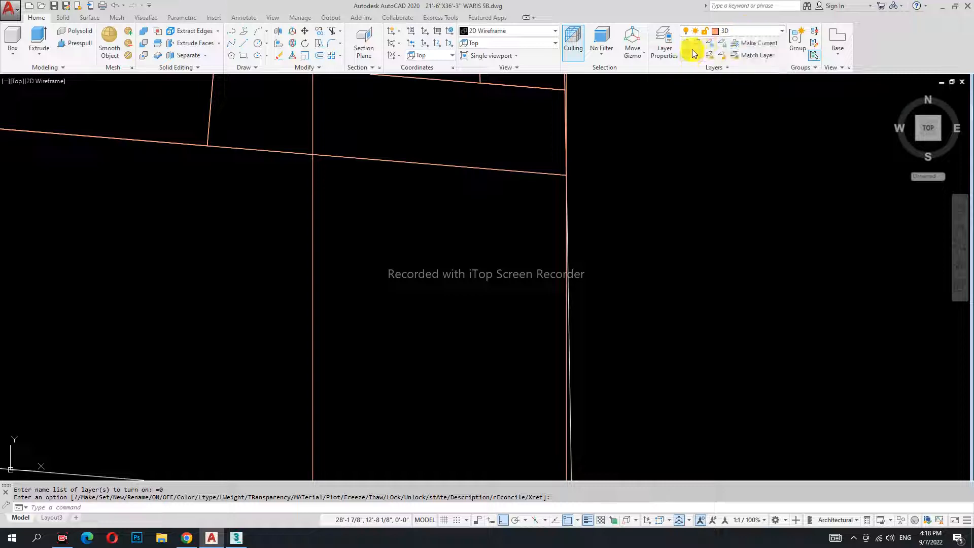
pyautogui.click(688, 55)
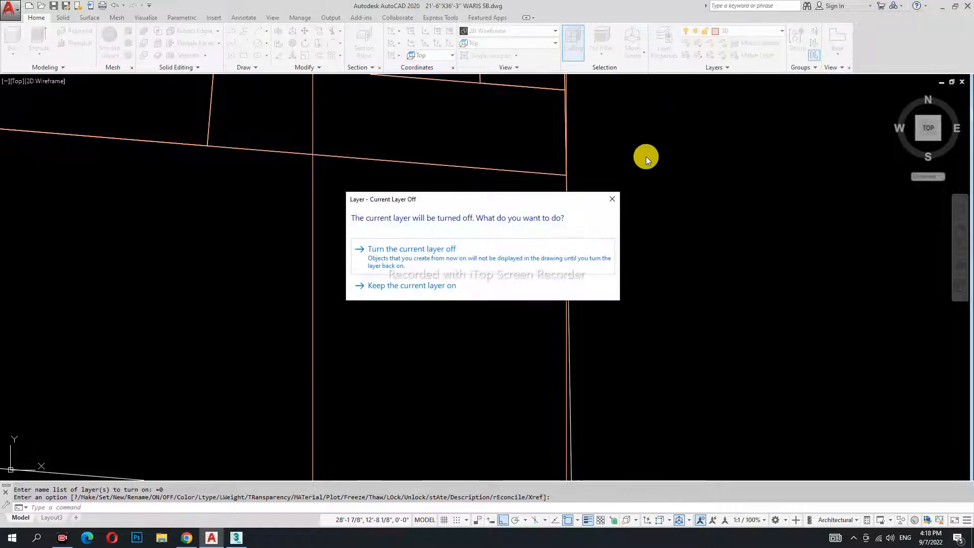
pyautogui.click(537, 254)
# Offset the front wall's outer line 1.5" outward at the right end, and turn the 3D layer back on
pyautogui.write('o')
pyautogui.press('Return')
pyautogui.write('1.5')
pyautogui.press('Return')
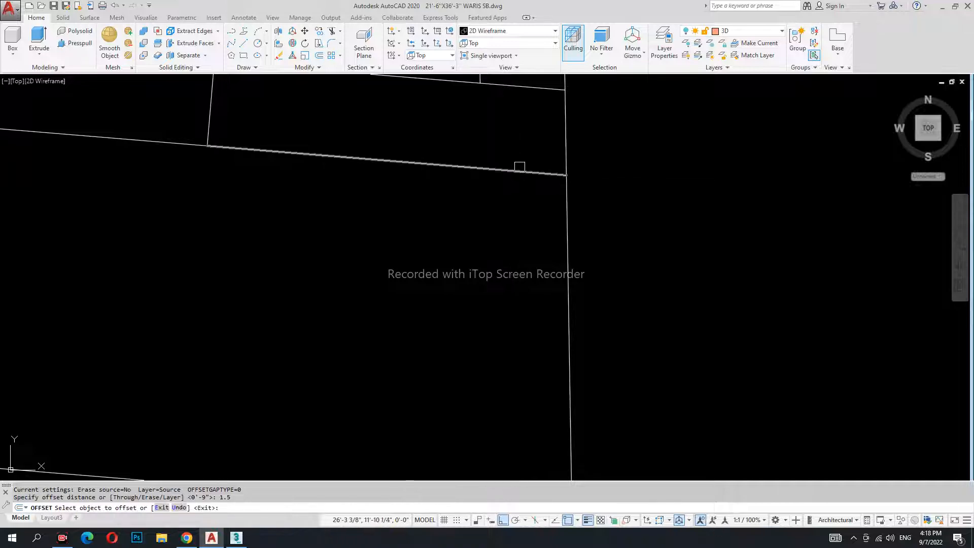
pyautogui.click(517, 173)
pyautogui.click(498, 268)
pyautogui.press('Escape')
pyautogui.press('Escape')
pyautogui.press('Escape')
pyautogui.click(742, 33)
pyautogui.click(686, 56)
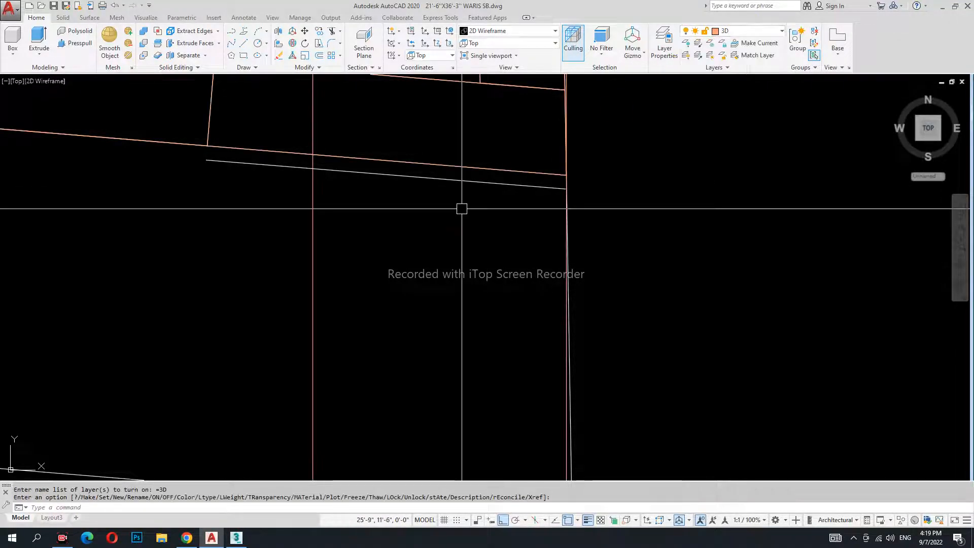
# Draw a closed polyline strip between the front wall face and the offset line, from the right end to the inner construction line
pyautogui.write('pl')
pyautogui.press('Return')
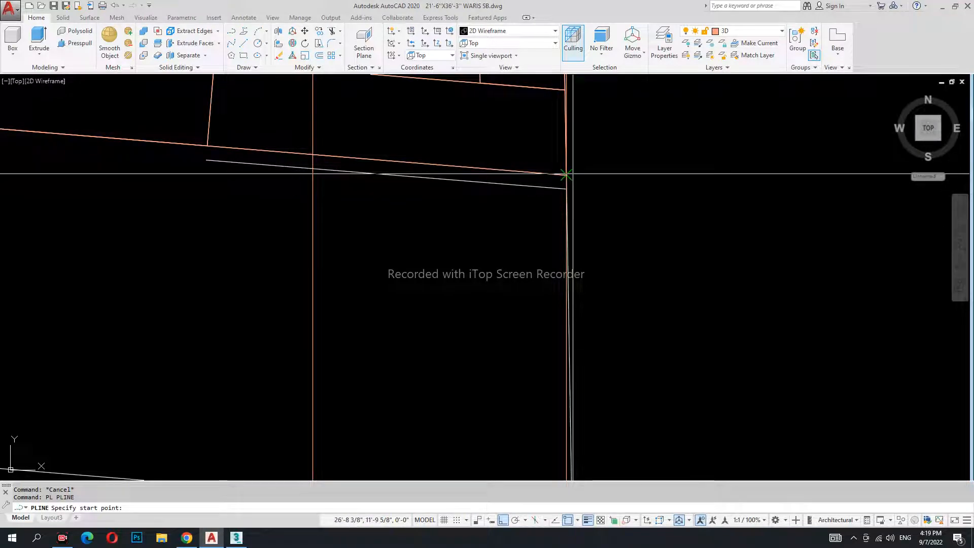
pyautogui.click(565, 188)
pyautogui.click(313, 168)
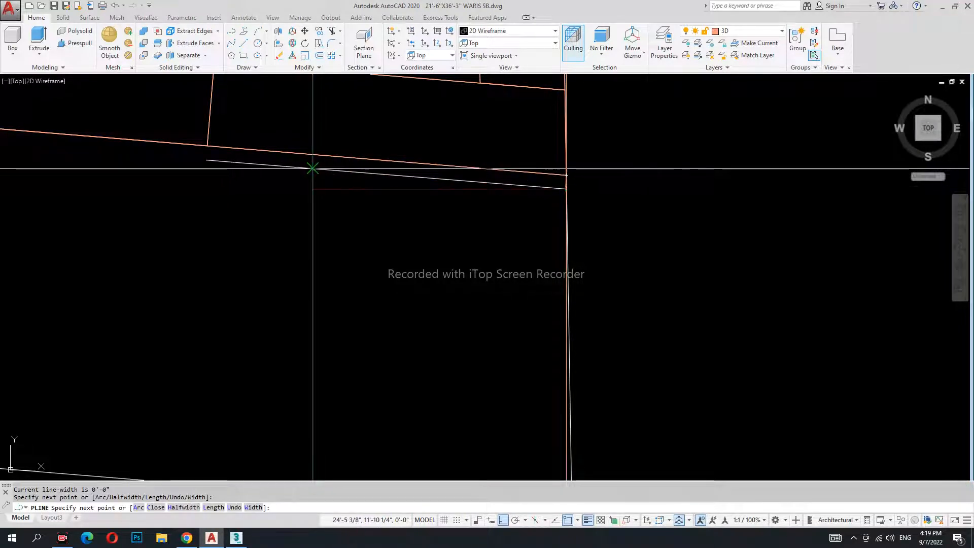
pyautogui.scroll(5, 313, 154)
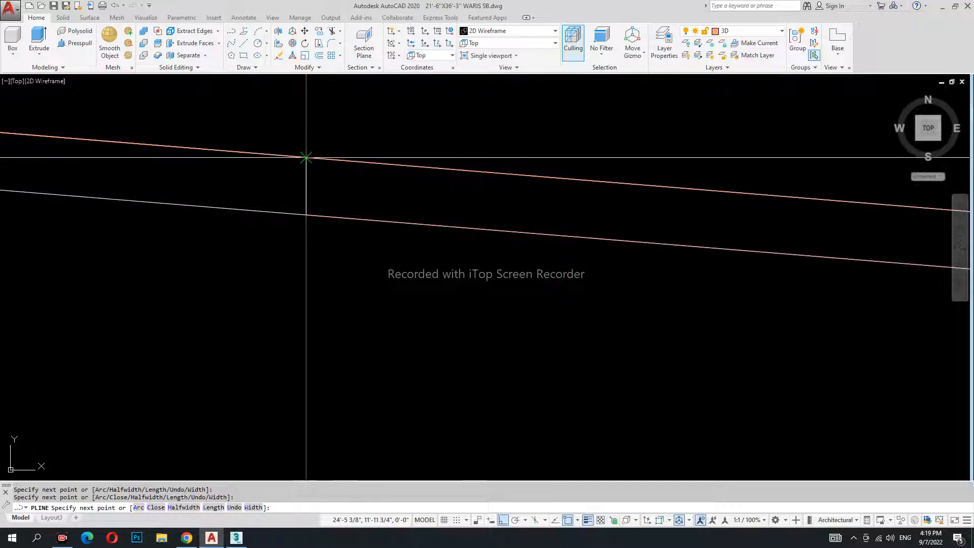
pyautogui.scroll(-5, 306, 158)
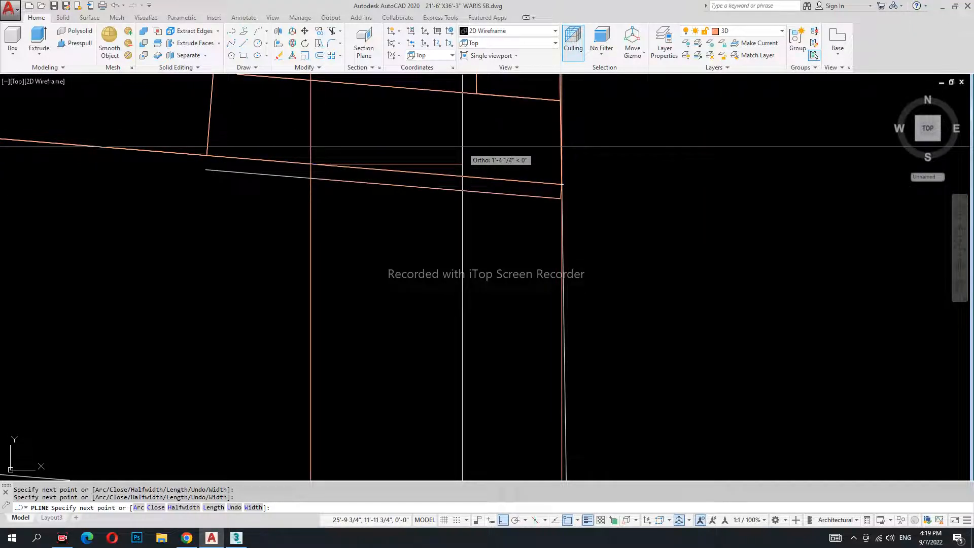
pyautogui.press('Escape')
pyautogui.press('Escape')
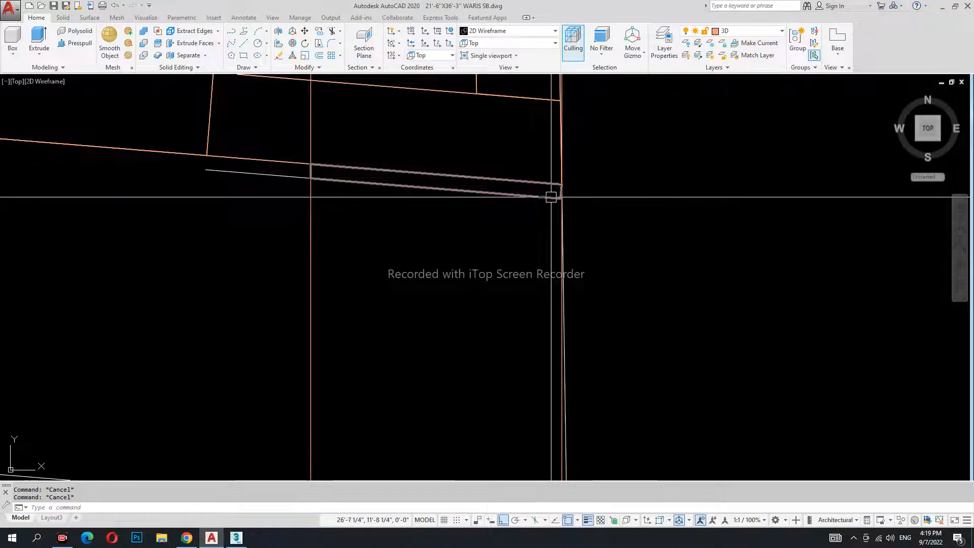
# Stretch the strip outline's outer right corner to the plot's side line
pyautogui.scroll(8, 554, 197)
pyautogui.click(616, 199)
pyautogui.click(617, 213)
pyautogui.click(628, 212)
pyautogui.press('Escape')
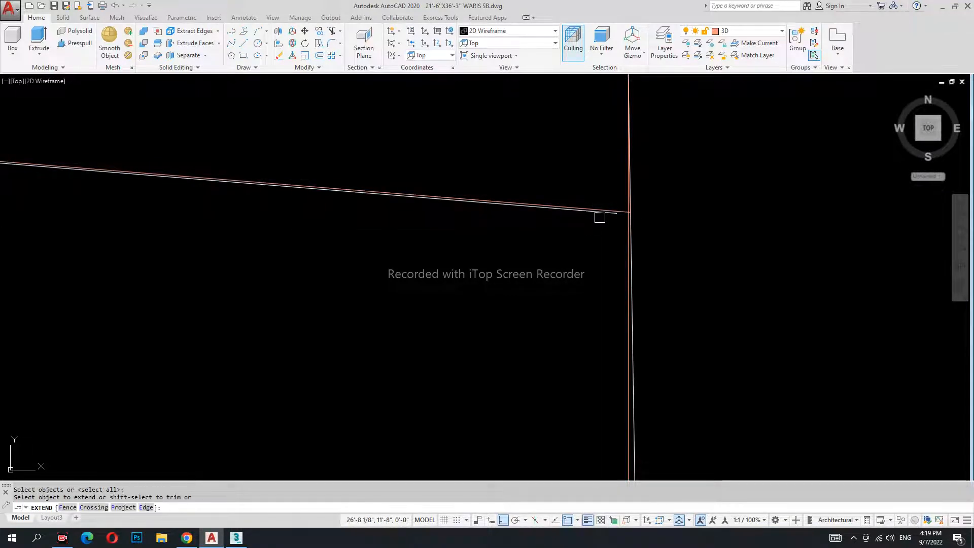
# Extend the offset line to the plot's side line and adjust the strip outline's corner to meet its end
pyautogui.scroll(4, 600, 217)
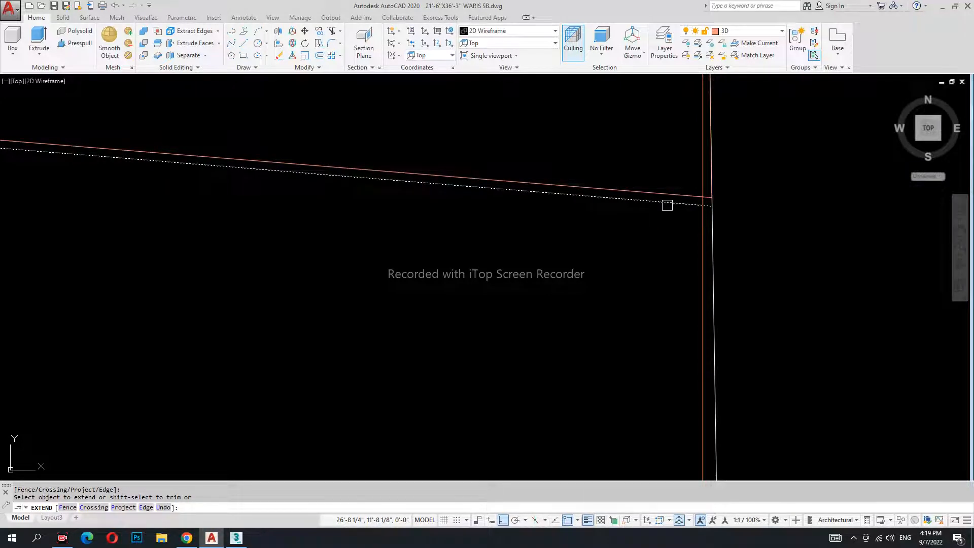
pyautogui.press('Escape')
pyautogui.click(682, 195)
pyautogui.click(711, 197)
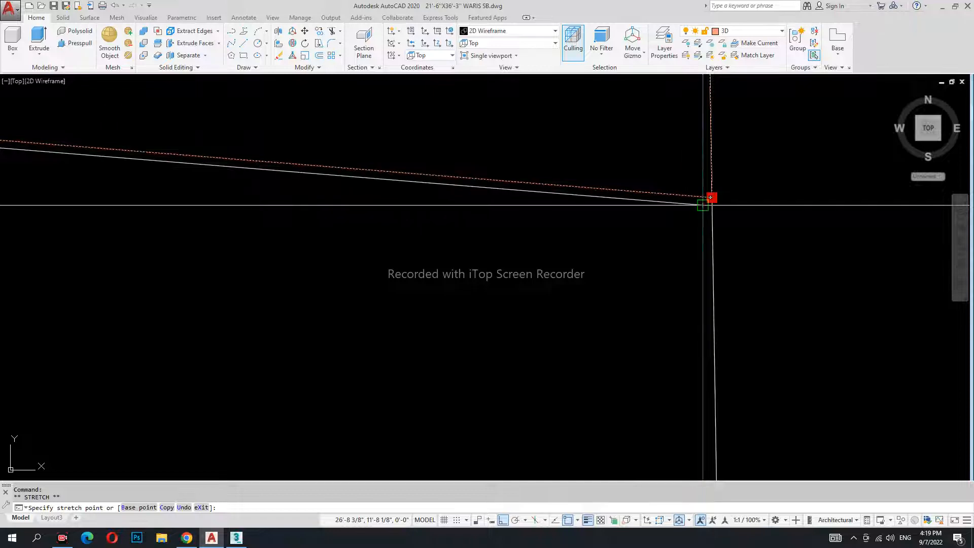
pyautogui.press('Escape')
pyautogui.press('Escape')
# Erase the offset guide line and the two vertical construction lines bounding the right strip
pyautogui.scroll(-3, 639, 243)
pyautogui.scroll(-8, 543, 234)
pyautogui.moveTo(530, 258); pyautogui.dragTo(555, 216, button='middle')
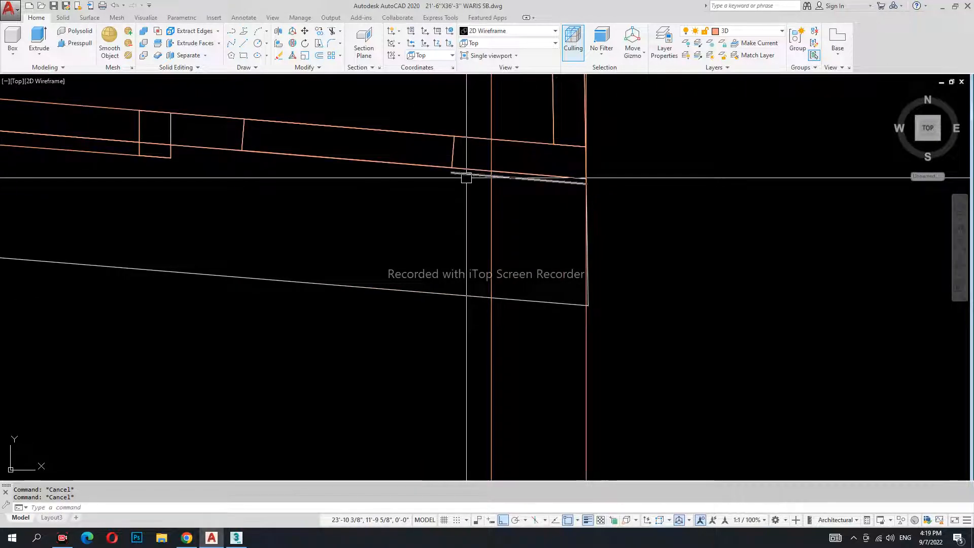
pyautogui.press('Escape')
pyautogui.press('Escape')
pyautogui.scroll(-6, 507, 193)
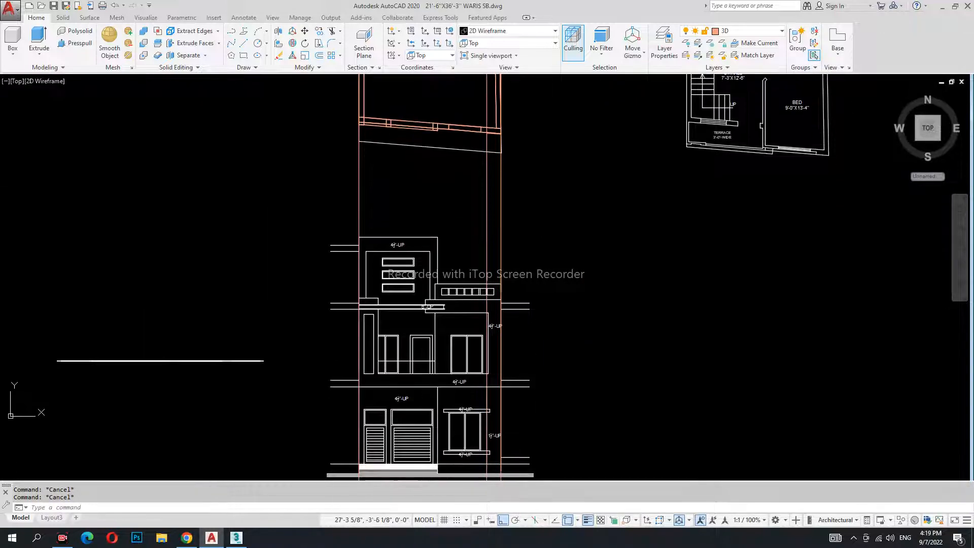
pyautogui.scroll(8, 508, 219)
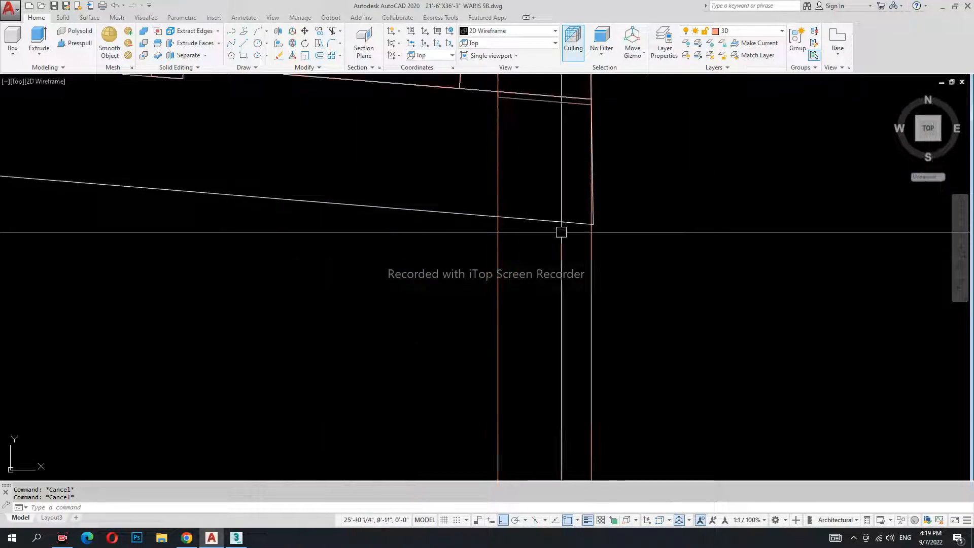
pyautogui.click(680, 341)
pyautogui.click(342, 326)
pyautogui.write('e')
pyautogui.press('space')
# Extrude the strip outline at the right end of the front wall 13' high and save the drawing
pyautogui.scroll(-7, 345, 304)
pyautogui.moveTo(355, 244); pyautogui.dragTo(511, 256, button='middle')
pyautogui.scroll(7, 511, 297)
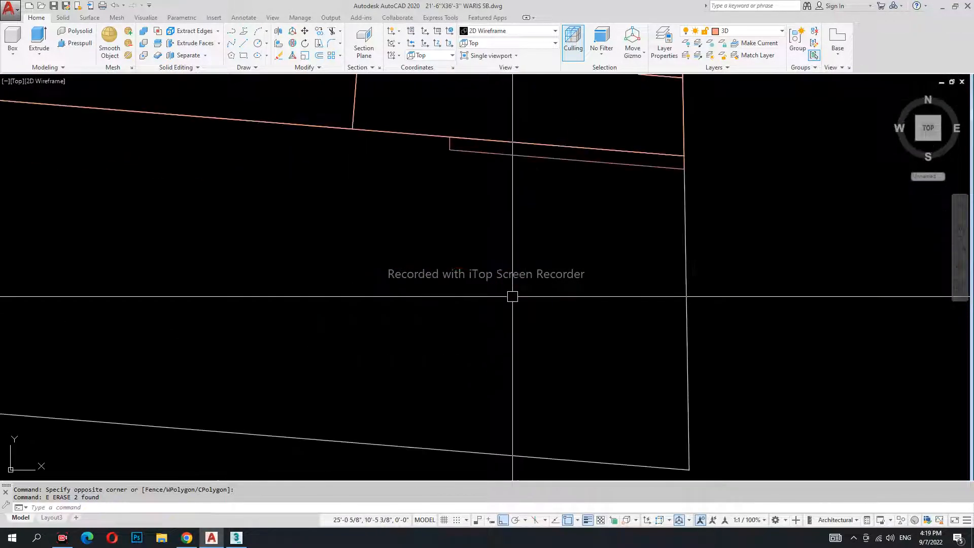
pyautogui.moveTo(492, 169); pyautogui.dragTo(497, 228, button='middle')
pyautogui.write('ext')
pyautogui.press('Return')
pyautogui.click(522, 215)
pyautogui.press('Return')
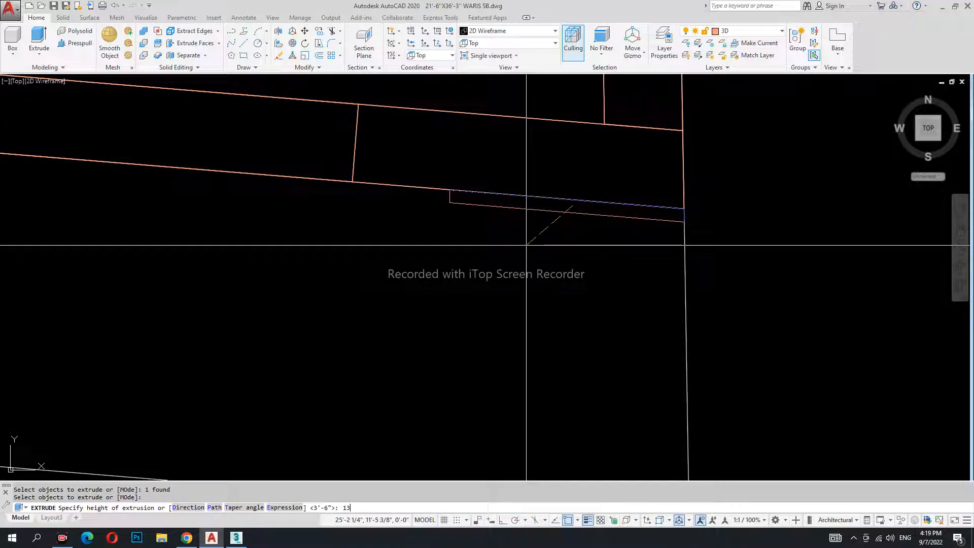
pyautogui.write("13'")
pyautogui.press('Return')
pyautogui.press('Escape')
pyautogui.press('Escape')
pyautogui.scroll(-4, 535, 247)
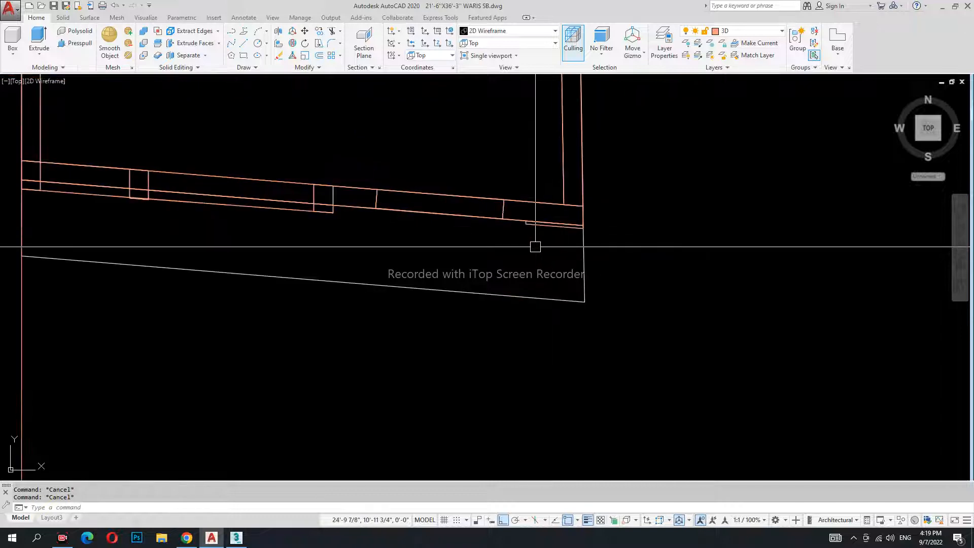
pyautogui.scroll(-4, 573, 408)
pyautogui.moveTo(573, 408); pyautogui.dragTo(520, 181, button='middle')
pyautogui.moveTo(519, 324); pyautogui.dragTo(528, 185, button='middle')
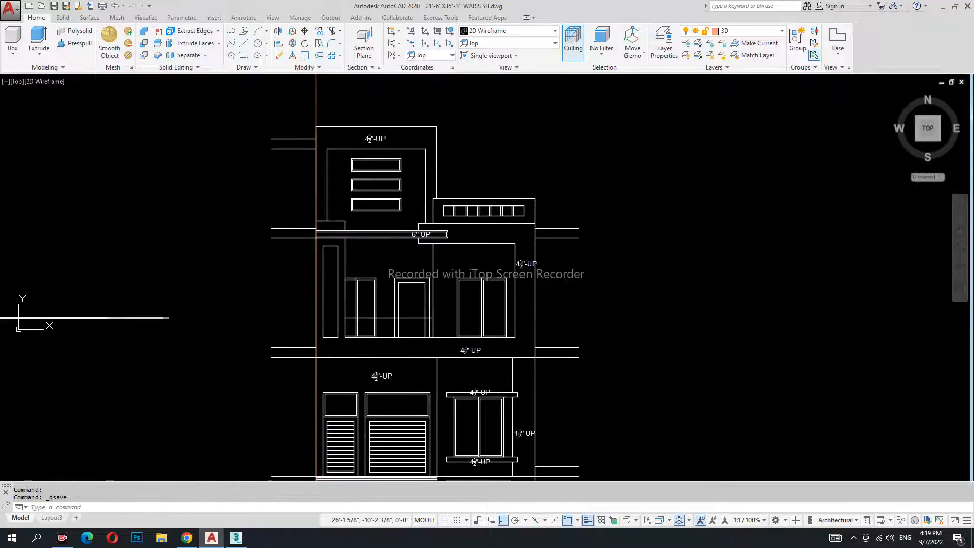
# Measure the height from the ground floor's upper level line down to the ground line on the front elevation
pyautogui.moveTo(530, 409); pyautogui.dragTo(527, 312, button='middle')
pyautogui.write('dli')
pyautogui.press('Return')
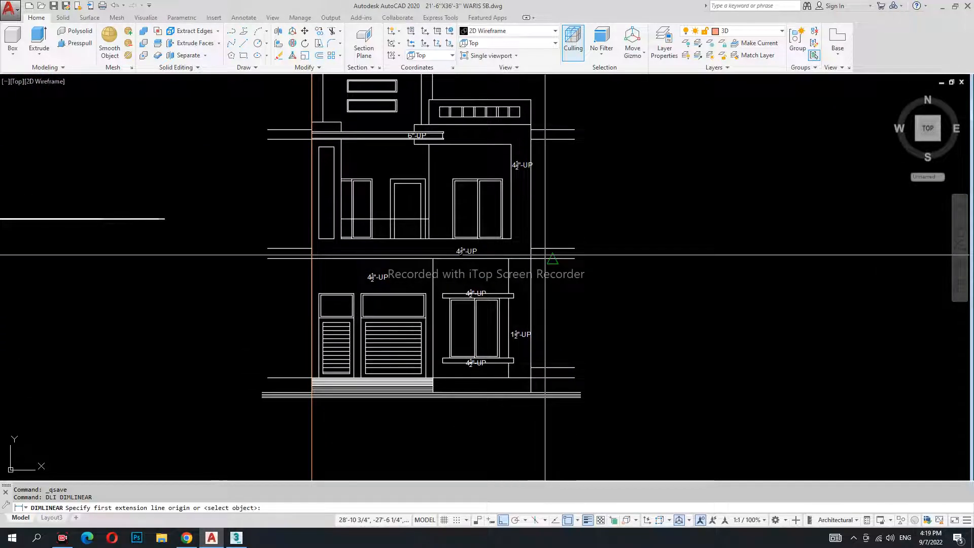
pyautogui.click(552, 259)
pyautogui.scroll(4, 543, 395)
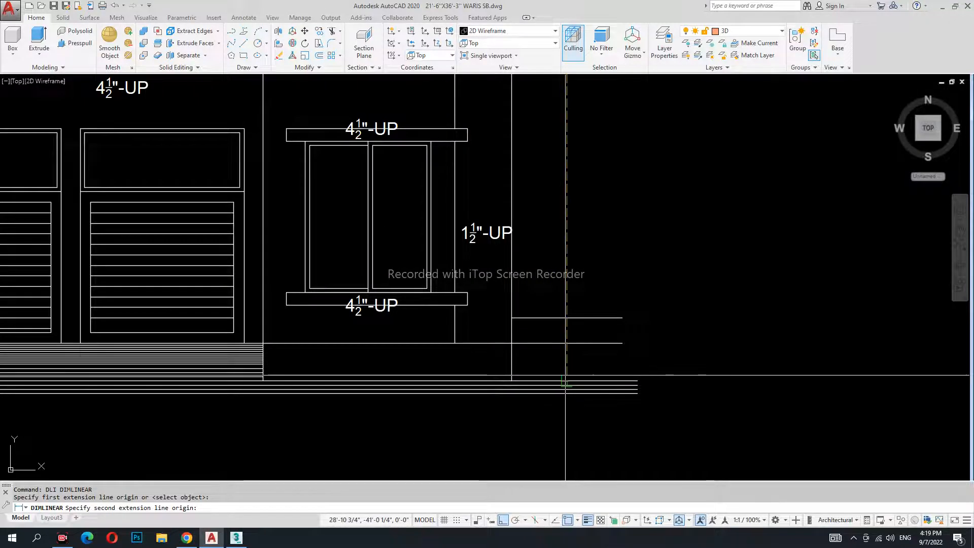
pyautogui.scroll(-5, 564, 212)
pyautogui.press('Escape')
pyautogui.press('Escape')
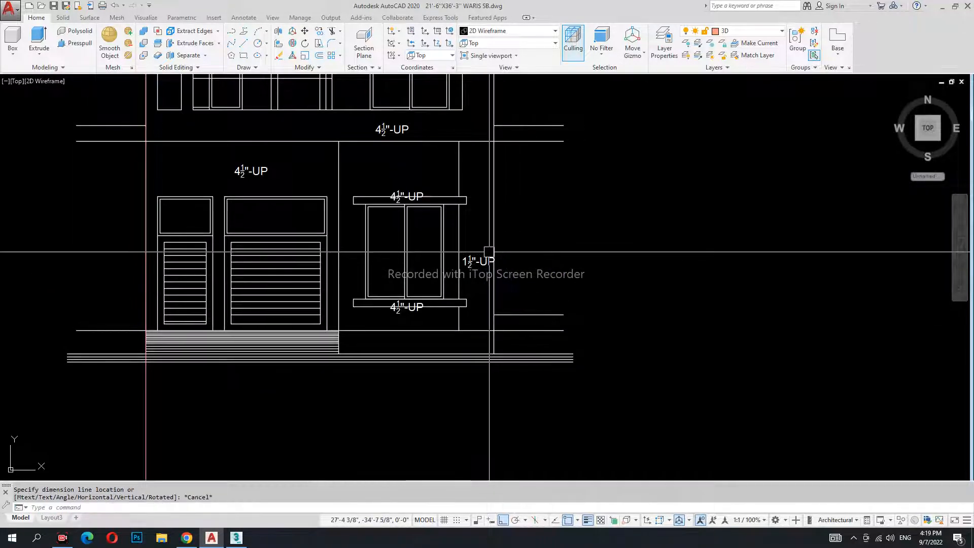
# Place vertical construction lines through both ends of the projecting bands at the ground floor window
pyautogui.moveTo(507, 250); pyautogui.dragTo(555, 233, button='middle')
pyautogui.scroll(2, 447, 187)
pyautogui.moveTo(448, 196); pyautogui.dragTo(480, 255, button='middle')
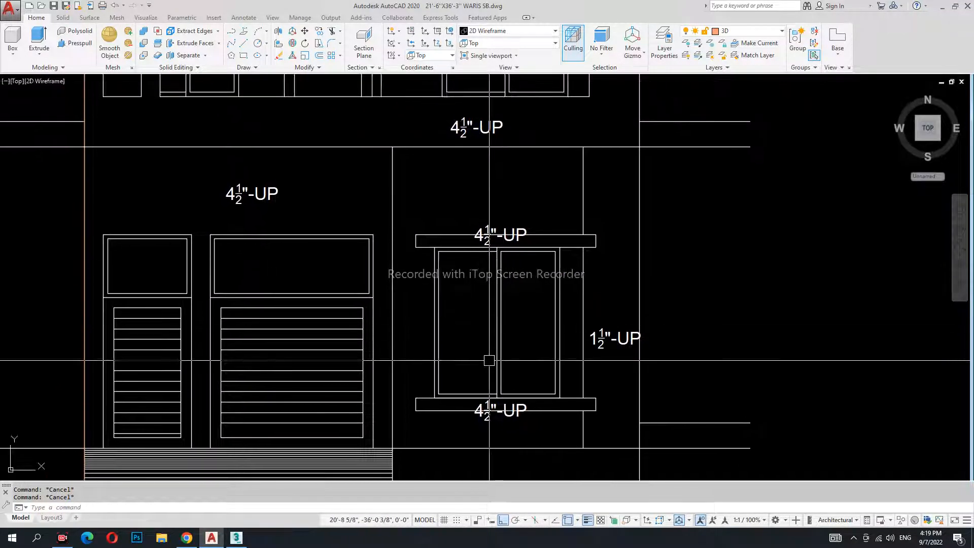
pyautogui.write('xl')
pyautogui.press('Return')
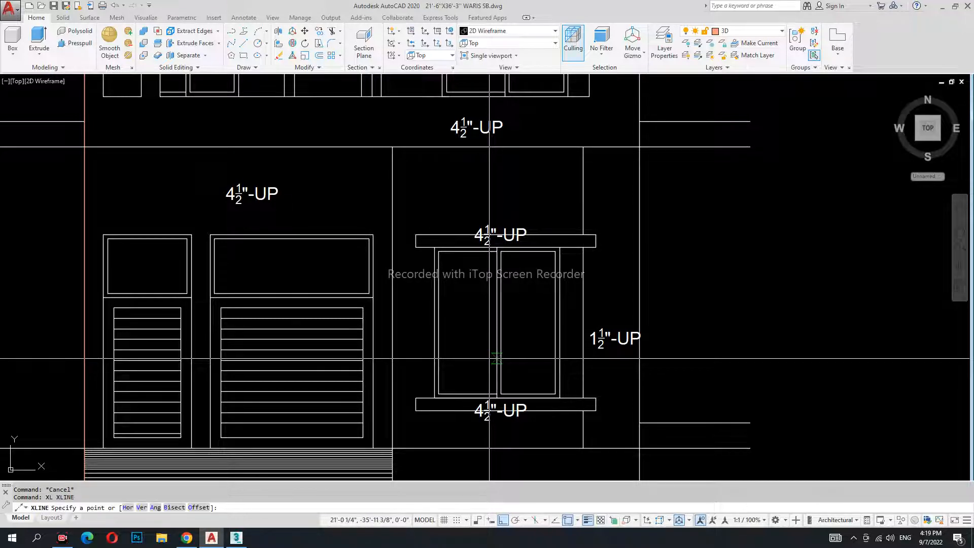
pyautogui.write('V')
pyautogui.press('Return')
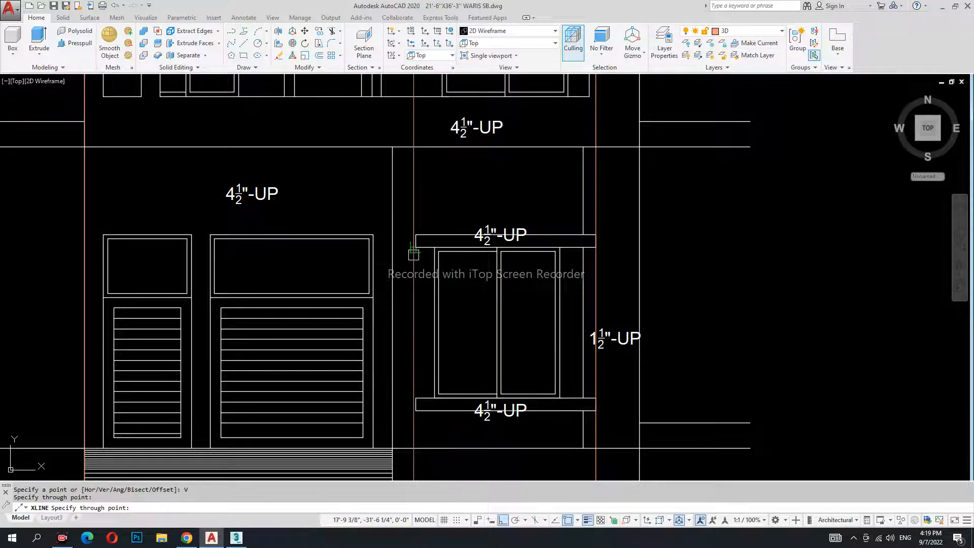
pyautogui.scroll(-5, 414, 259)
pyautogui.press('Escape')
# Measure the height of the projecting band above the ground floor window on the front elevation
pyautogui.scroll(6, 468, 251)
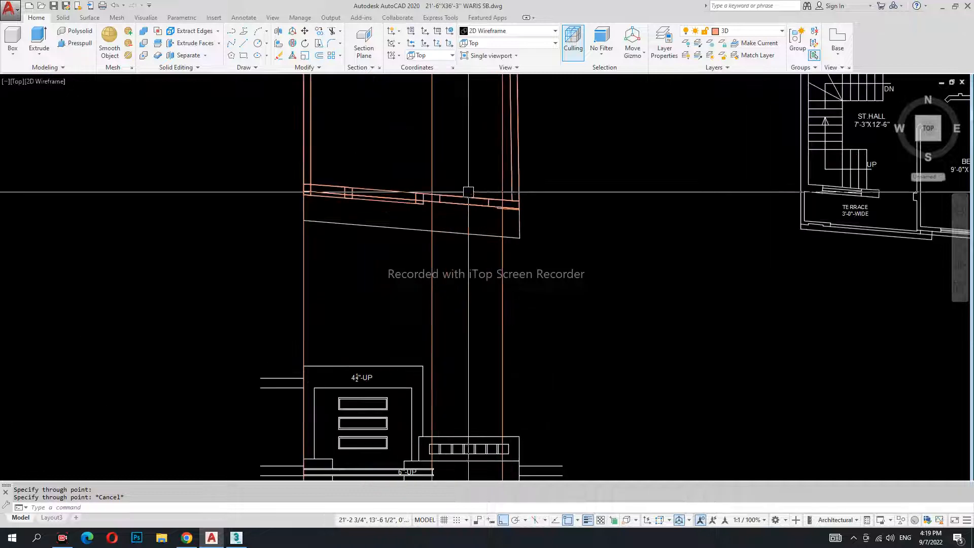
pyautogui.scroll(2, 469, 251)
pyautogui.moveTo(445, 228); pyautogui.dragTo(447, 203, button='middle')
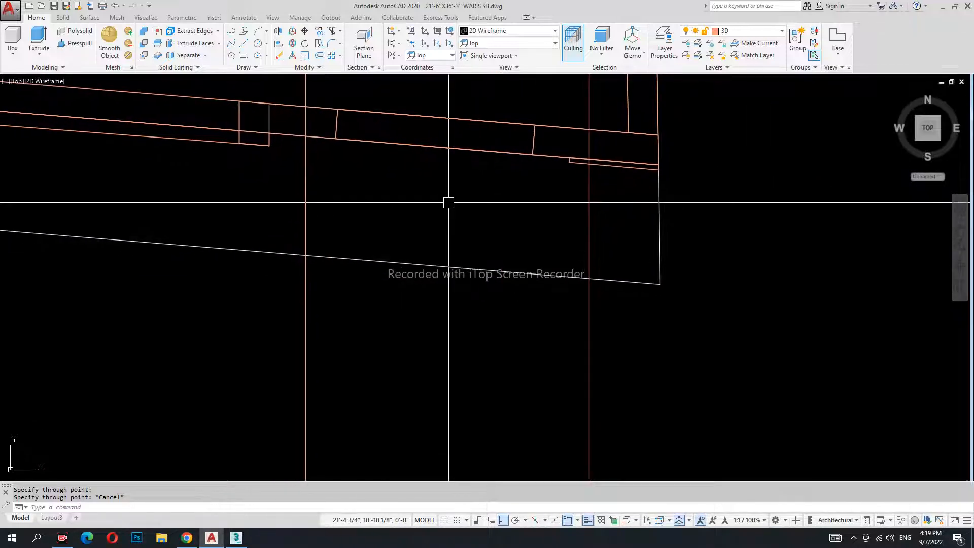
pyautogui.scroll(-4, 448, 196)
pyautogui.write('dli')
pyautogui.press('Return')
pyautogui.scroll(-2, 446, 191)
pyautogui.scroll(10, 459, 349)
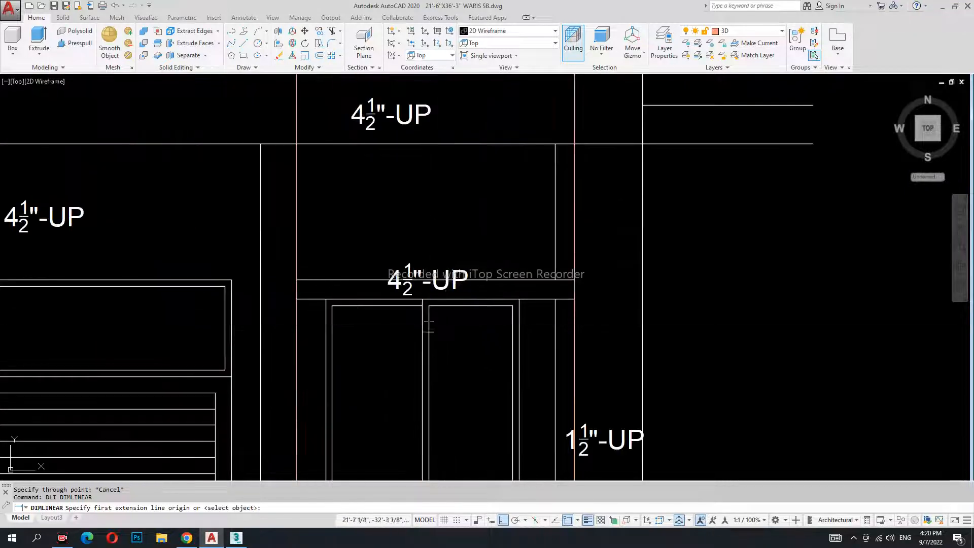
pyautogui.click(325, 299)
pyautogui.click(325, 279)
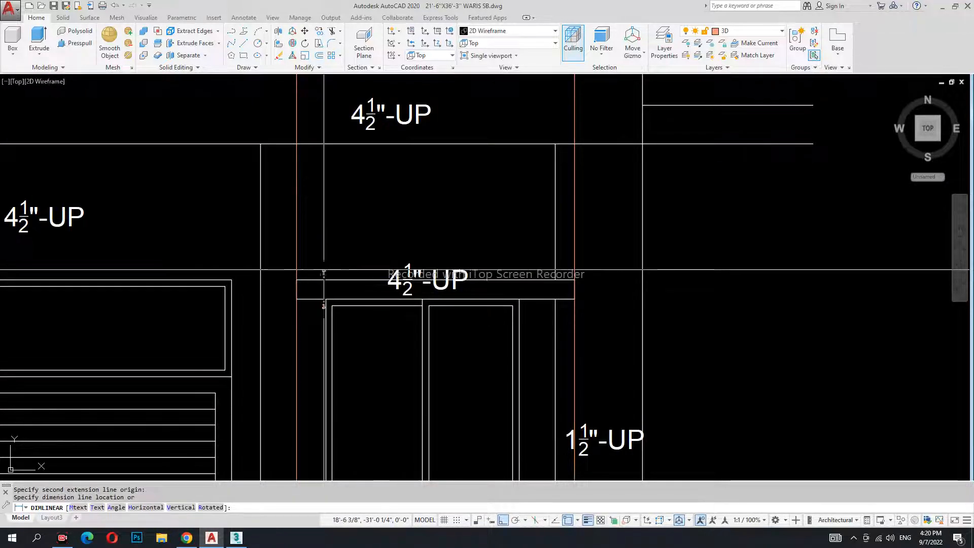
pyautogui.press('Escape')
pyautogui.press('Escape')
# Turn off the current 3D layer so only the plan linework of the front wall is shown
pyautogui.scroll(-4, 406, 279)
pyautogui.moveTo(416, 182); pyautogui.dragTo(450, 461, button='middle')
pyautogui.moveTo(435, 89); pyautogui.dragTo(436, 327, button='middle')
pyautogui.scroll(-2, 436, 327)
pyautogui.moveTo(449, 180)
pyautogui.mouseDown(button='middle')
pyautogui.moveTo(450, 220)
pyautogui.moveTo(441, 210)
pyautogui.mouseUp(button='middle')
pyautogui.scroll(8, 440, 245)
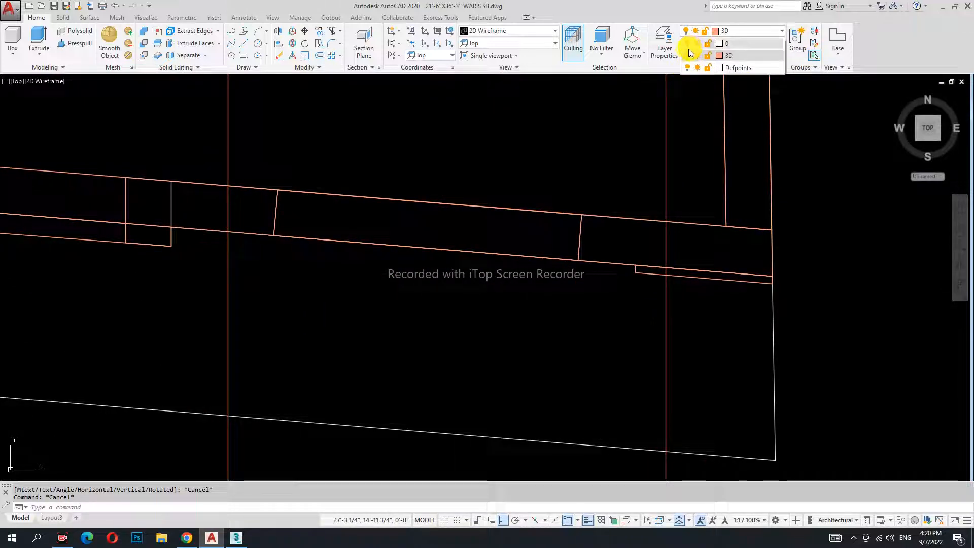
pyautogui.click(687, 53)
pyautogui.click(390, 248)
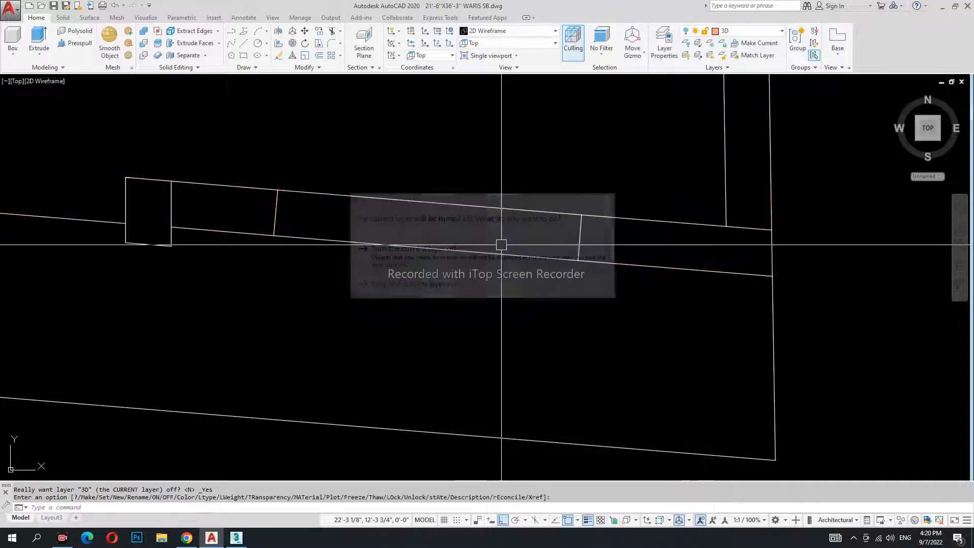
pyautogui.press('Escape')
pyautogui.press('Escape')
# Offset the front wall's outer line at the window opening outward by 4.5"
pyautogui.moveTo(436, 266); pyautogui.dragTo(454, 239, button='middle')
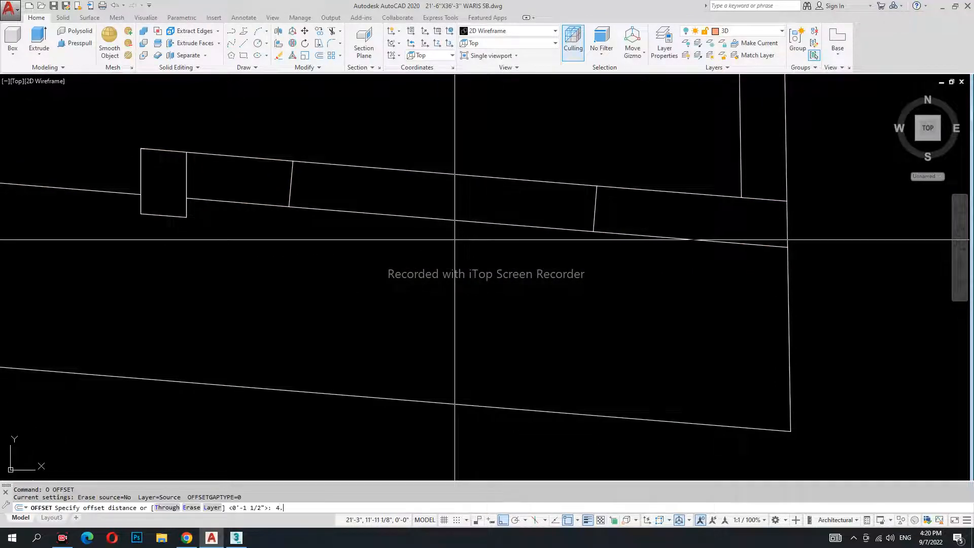
pyautogui.click(454, 222)
pyautogui.click(431, 330)
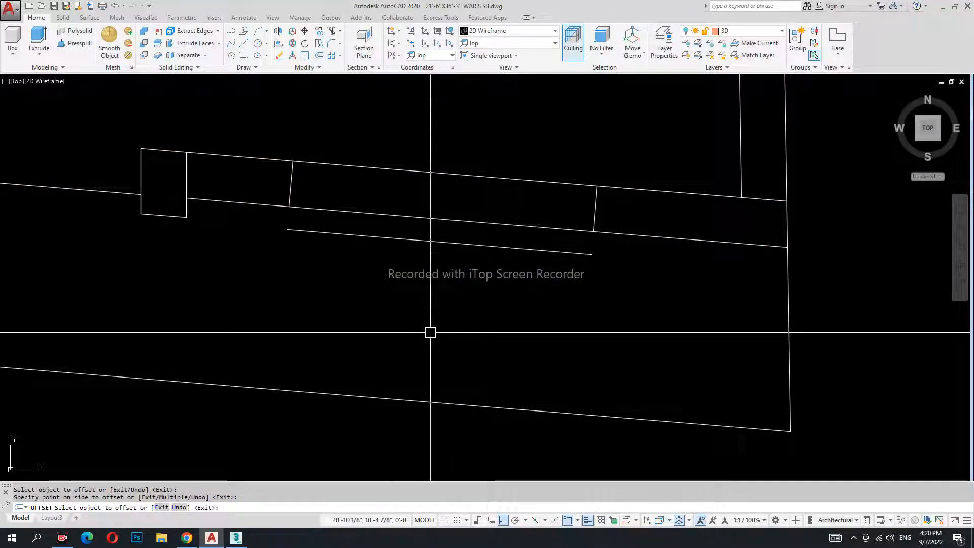
pyautogui.press('Escape')
pyautogui.press('Escape')
# Turn the 3D layer back on and extend the offset line to both vertical construction lines
pyautogui.click(687, 55)
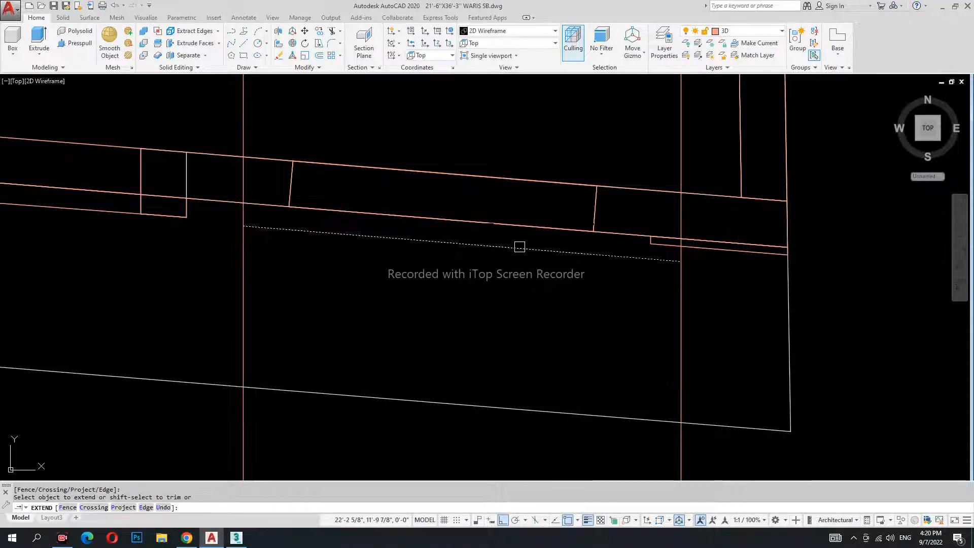
pyautogui.press('Escape')
pyautogui.press('Escape')
pyautogui.press('Escape')
# Trace a closed polyline for the window band between the front wall face and the offset line, bounded by the construction lines
pyautogui.moveTo(680, 261); pyautogui.dragTo(626, 248, button='middle')
pyautogui.write('pl')
pyautogui.press('space')
pyautogui.scroll(2, 632, 239)
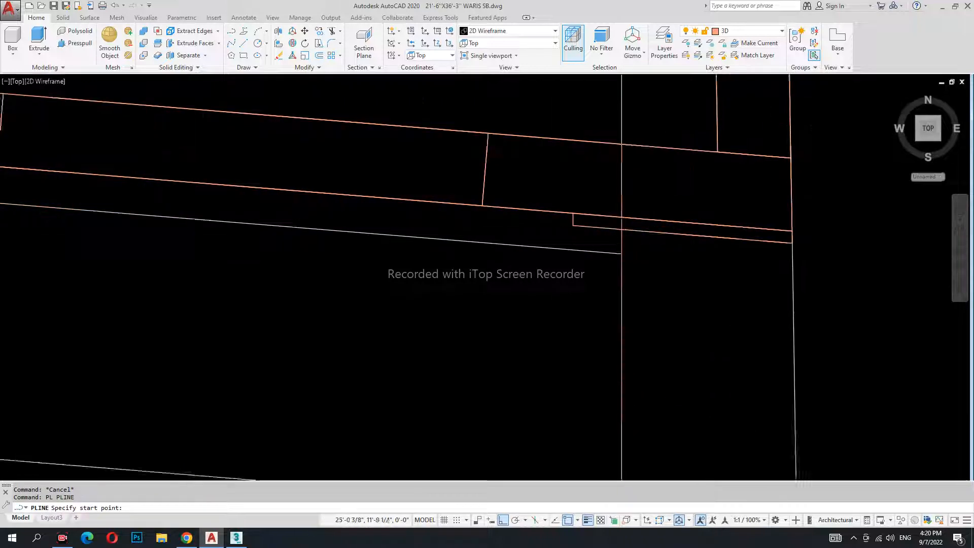
pyautogui.scroll(2, 631, 239)
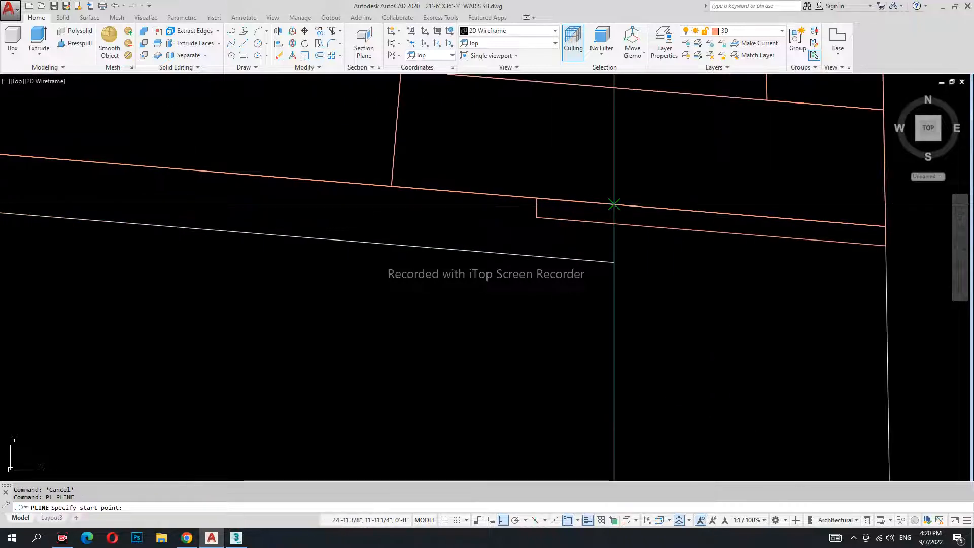
pyautogui.click(613, 262)
pyautogui.scroll(-3, 692, 294)
pyautogui.click(402, 264)
pyautogui.scroll(3, 402, 249)
pyautogui.click(410, 231)
pyautogui.scroll(-3, 411, 238)
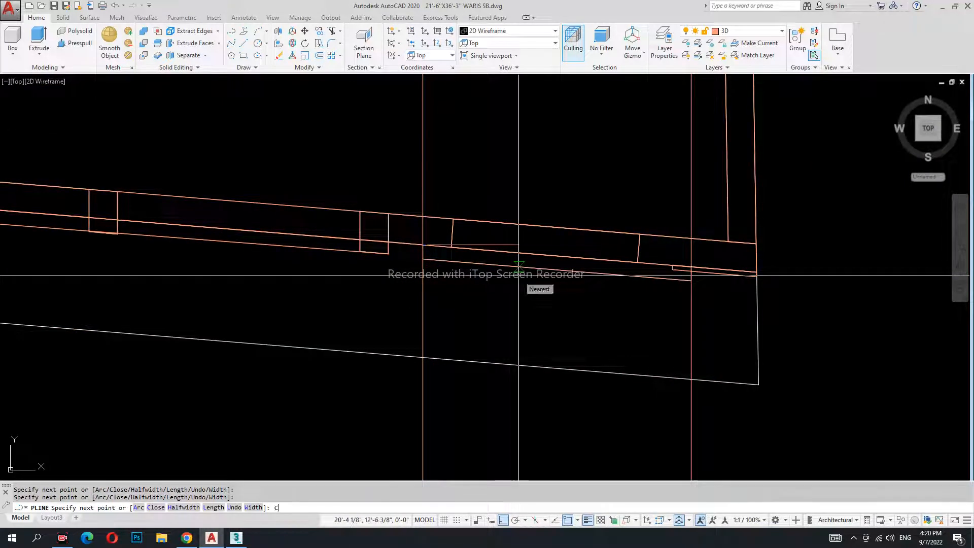
pyautogui.press('Escape')
pyautogui.press('Escape')
# Erase the two vertical construction lines and the offset guide line at the window band and save the drawing
pyautogui.scroll(-4, 507, 180)
pyautogui.click(598, 275)
pyautogui.click(460, 306)
pyautogui.write('e')
pyautogui.press('space')
pyautogui.moveTo(464, 311); pyautogui.dragTo(477, 209, button='middle')
pyautogui.moveTo(475, 125)
pyautogui.mouseDown(button='middle')
pyautogui.moveTo(474, 220)
pyautogui.moveTo(484, 111)
pyautogui.mouseUp(button='middle')
pyautogui.scroll(2, 483, 158)
pyautogui.scroll(-3, 473, 127)
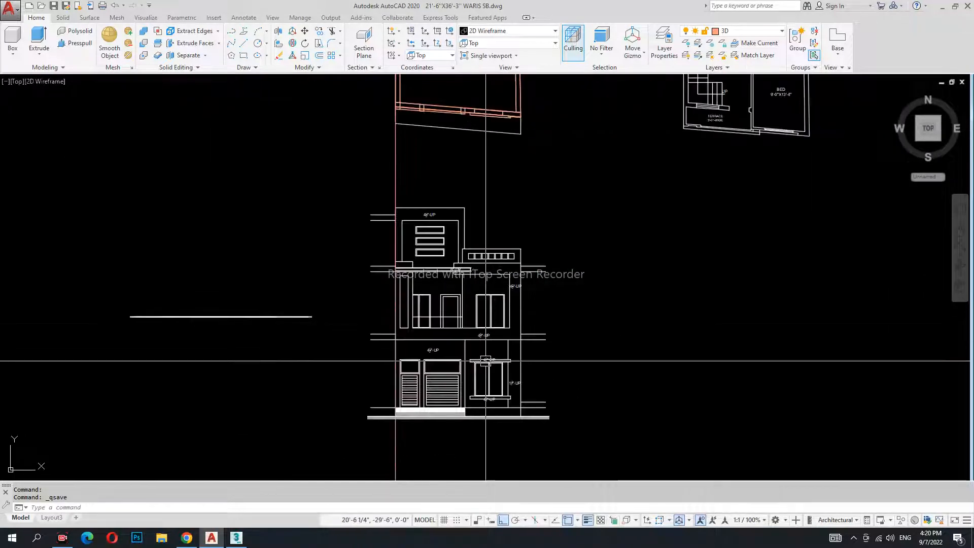
# Remeasure the thickness of the upper window band on the ground floor elevation
pyautogui.scroll(7, 474, 370)
pyautogui.write('dli')
pyautogui.press('space')
pyautogui.scroll(2, 482, 301)
pyautogui.click(460, 308)
pyautogui.click(460, 280)
pyautogui.press('Escape')
# Extrude the window band outline on the plan to the band's thickness from the elevation
pyautogui.scroll(-6, 441, 344)
pyautogui.scroll(7, 391, 172)
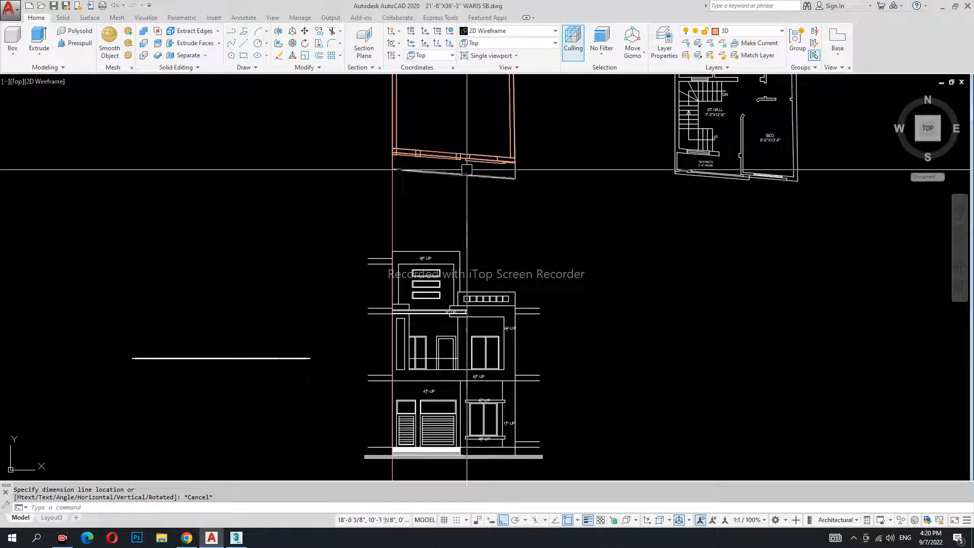
pyautogui.write('ext')
pyautogui.press('space')
pyautogui.click(458, 114)
pyautogui.press('space')
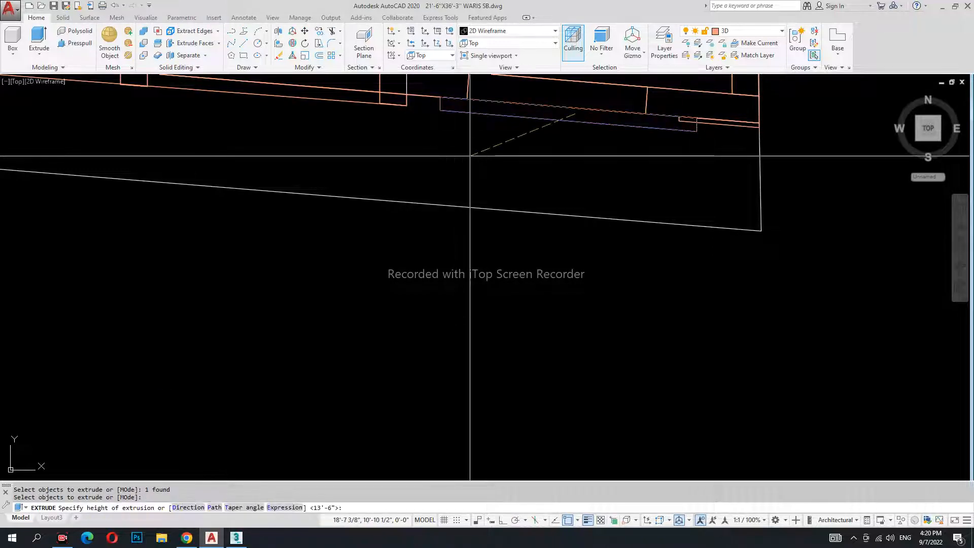
pyautogui.press('Escape')
pyautogui.press('Escape')
# Switch to the Front view and measure the height from the lower window band's top edge down to the ground line
pyautogui.click(491, 45)
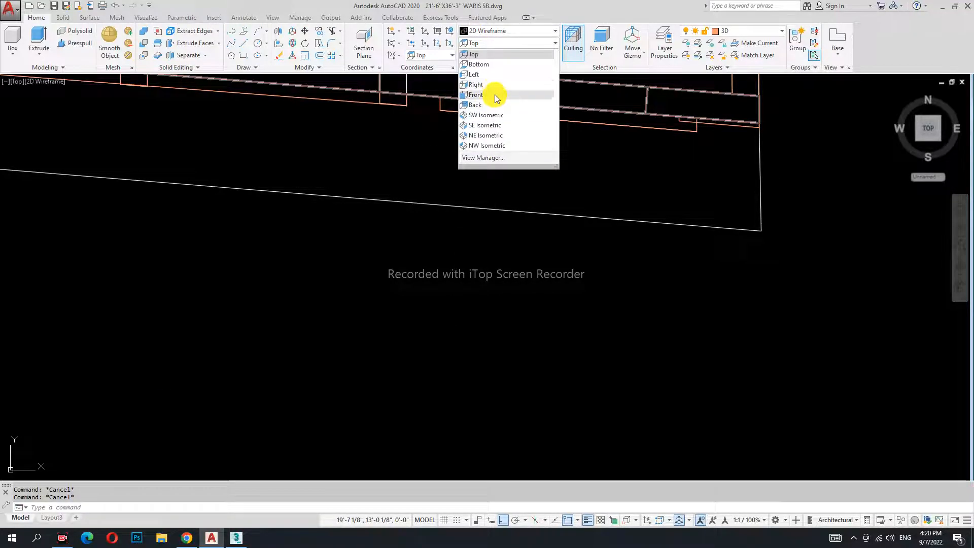
pyautogui.click(482, 95)
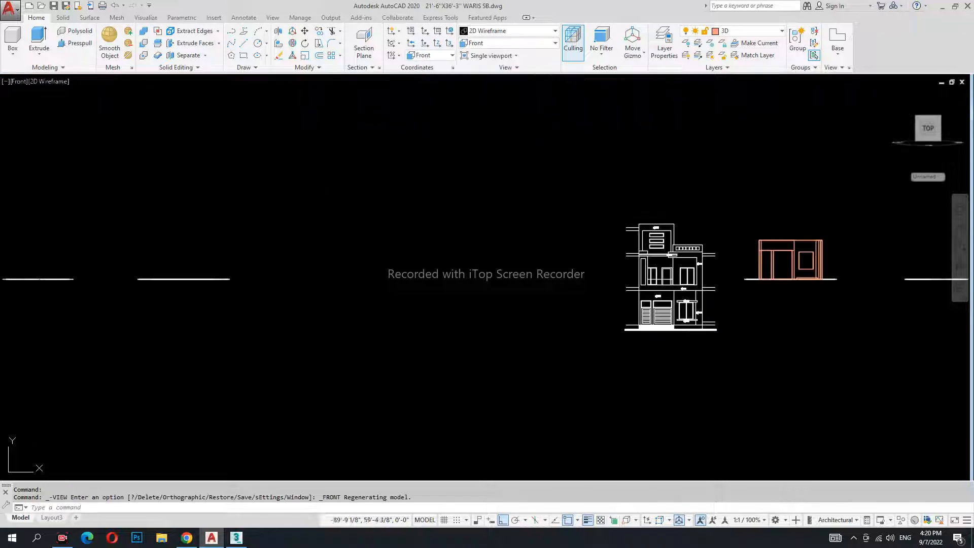
pyautogui.scroll(6, 624, 246)
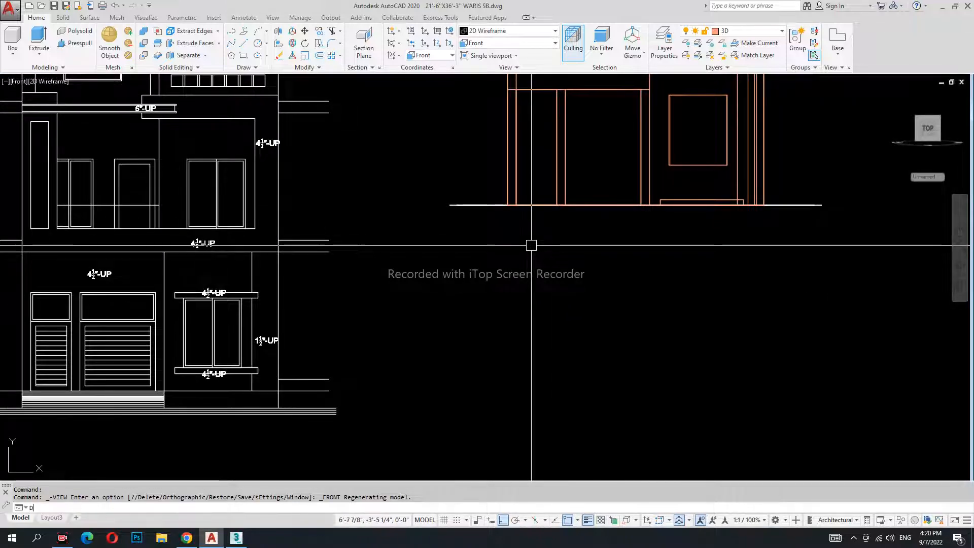
pyautogui.write('LI')
pyautogui.press('Return')
pyautogui.scroll(5, 319, 284)
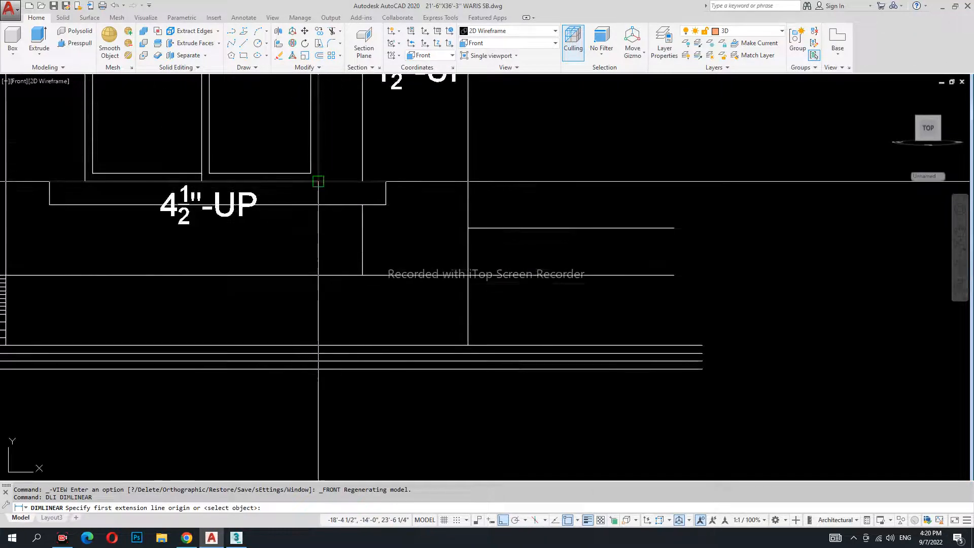
pyautogui.click(318, 181)
pyautogui.click(318, 345)
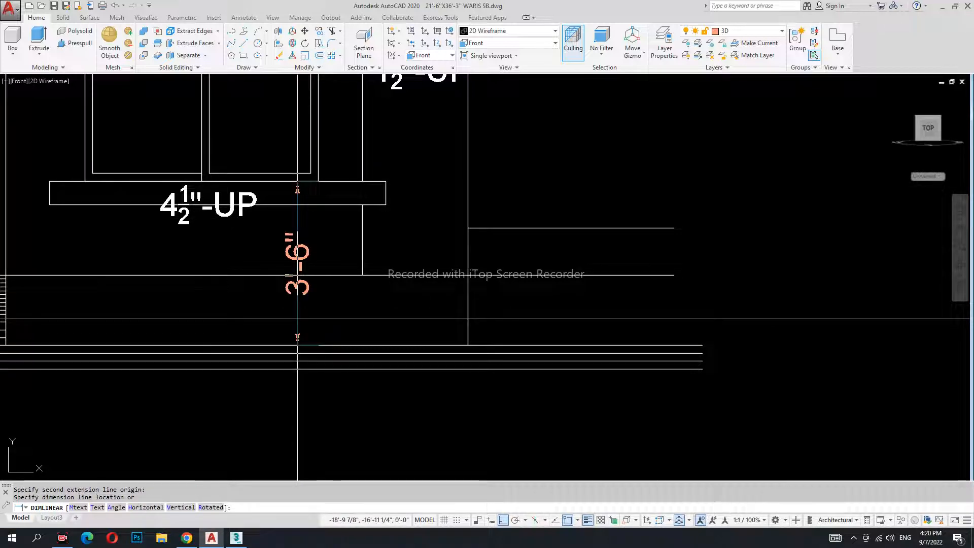
pyautogui.press('Escape')
# Move the extruded window band 42" up from the ground
pyautogui.scroll(-6, 363, 316)
pyautogui.moveTo(673, 248); pyautogui.dragTo(506, 334, button='middle')
pyautogui.scroll(4, 660, 193)
pyautogui.click(646, 219)
pyautogui.write('M')
pyautogui.press('Return')
pyautogui.click(639, 314)
pyautogui.write('42')
pyautogui.press('Return')
# Lower the window band so its top edge meets the bottom edge of the window opening
pyautogui.press('Escape')
pyautogui.press('Escape')
pyautogui.click(583, 122)
pyautogui.write('M')
pyautogui.press('Return')
pyautogui.click(604, 158)
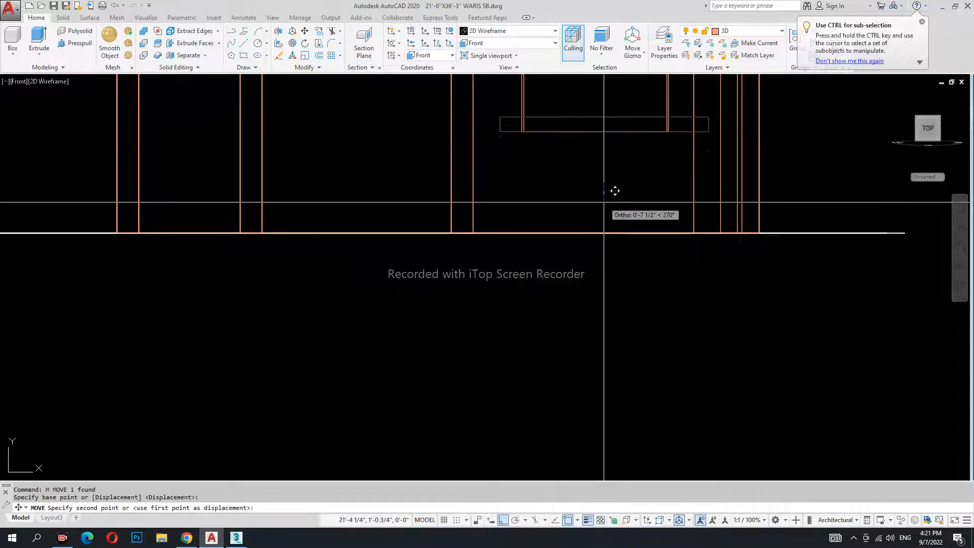
pyautogui.press('Escape')
pyautogui.press('Escape')
# Copy the lower window band straight up to the top of the window opening
pyautogui.moveTo(601, 121); pyautogui.dragTo(588, 283, button='middle')
pyautogui.write('CO')
pyautogui.press('Return')
pyautogui.click(596, 296)
pyautogui.press('Return')
pyautogui.click(596, 254)
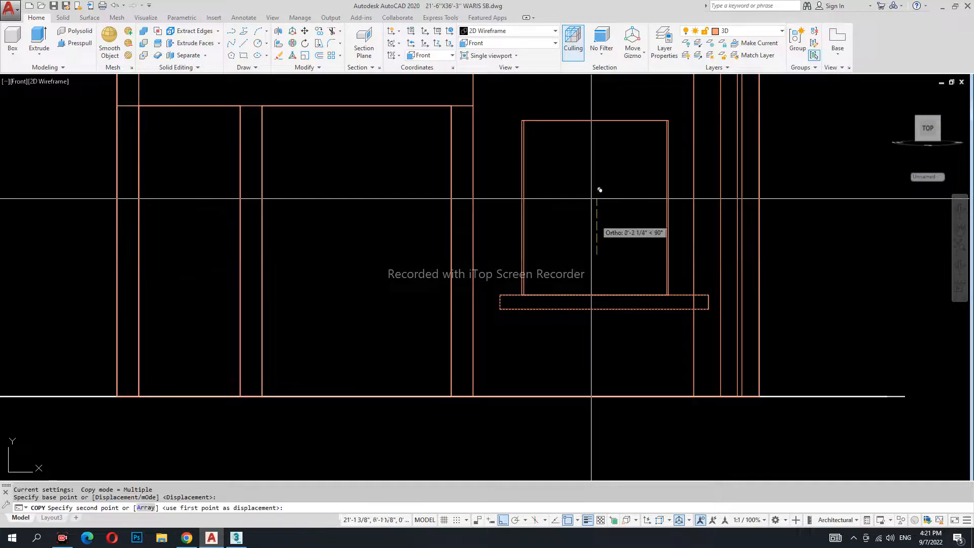
pyautogui.press('Escape')
# Raise the copied band so its bottom edge sits on the window opening's top edge
pyautogui.click(583, 135)
pyautogui.write('M')
pyautogui.press('Return')
pyautogui.click(584, 213)
pyautogui.press('Escape')
pyautogui.press('Escape')
pyautogui.moveTo(590, 181); pyautogui.dragTo(568, 223, button='middle')
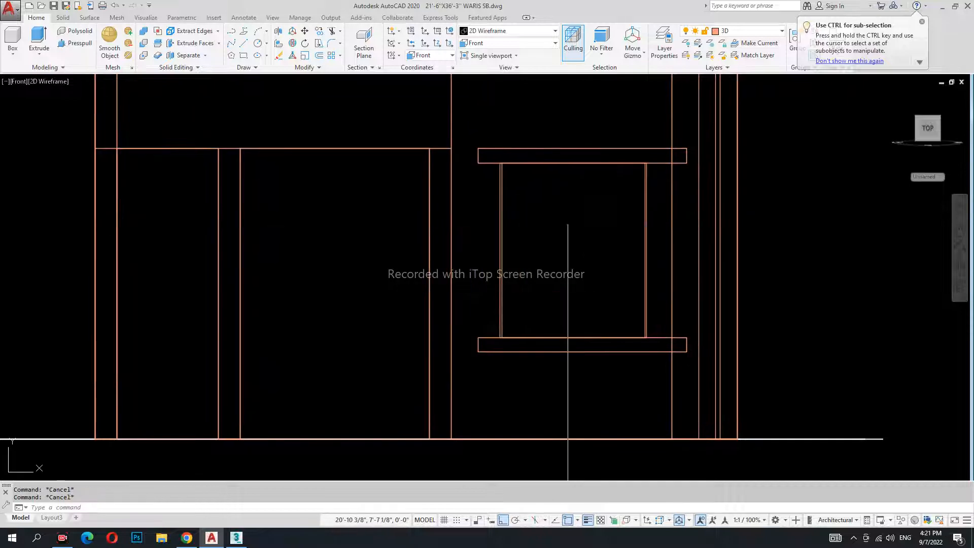
# Check the model in the SW Isometric view, return to the Top view and save the drawing
pyautogui.click(493, 44)
pyautogui.click(488, 114)
pyautogui.scroll(5, 563, 264)
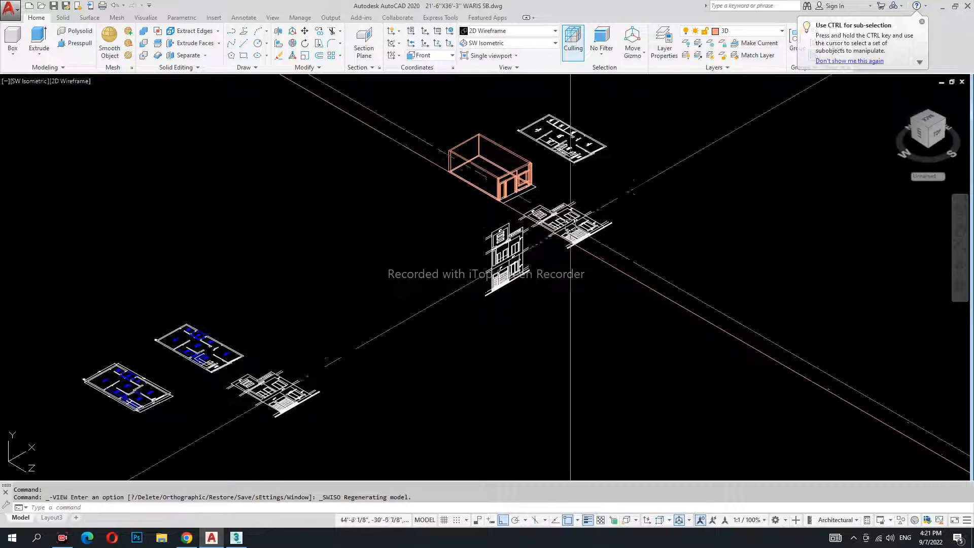
pyautogui.scroll(4, 563, 264)
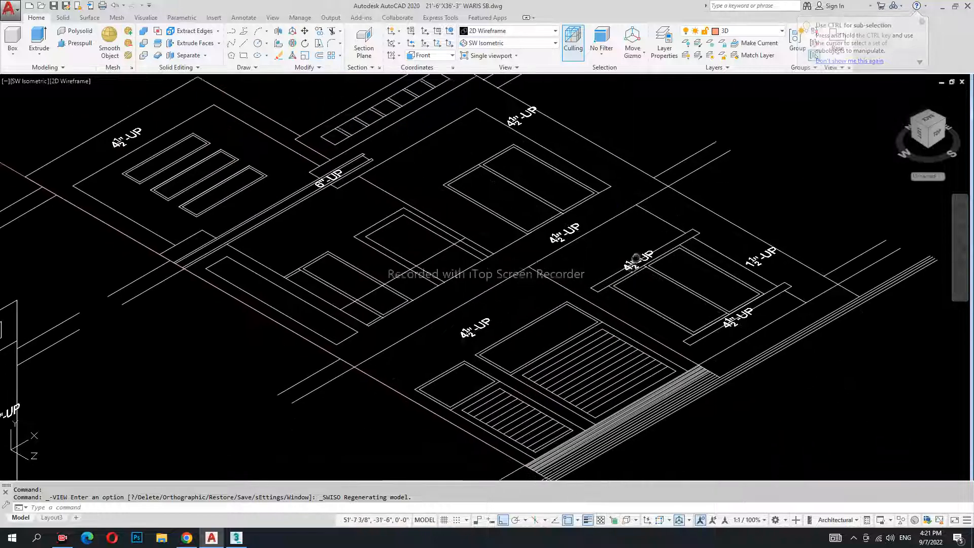
pyautogui.click(488, 44)
pyautogui.click(486, 56)
pyautogui.scroll(3, 603, 305)
pyautogui.scroll(-4, 519, 330)
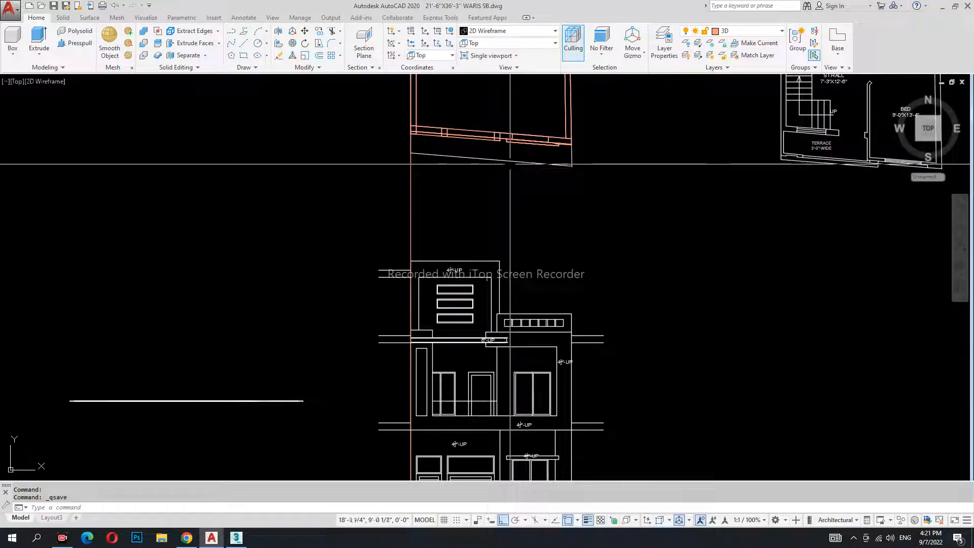
# Fillet the jamb lines beside the terrace in the upper floor plan with the adjoining wall lines at zero radius
pyautogui.scroll(6, 556, 239)
pyautogui.scroll(6, 576, 282)
pyautogui.write('f')
pyautogui.press('Return')
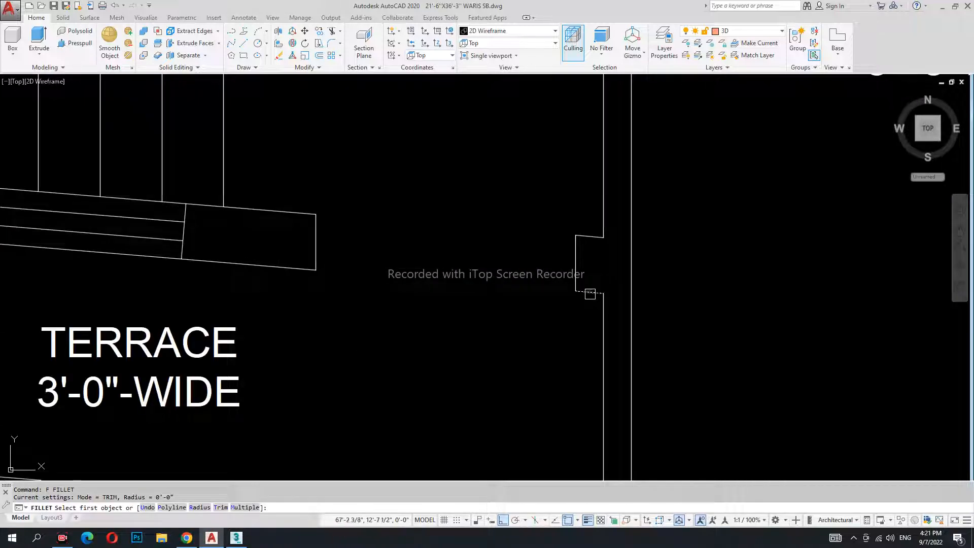
pyautogui.click(604, 318)
pyautogui.press('Return')
pyautogui.click(595, 236)
pyautogui.press('Escape')
pyautogui.press('Escape')
# Erase the leftover inner wall line above the filleted jamb beside the terrace
pyautogui.click(680, 196)
pyautogui.click(509, 184)
pyautogui.write('e')
pyautogui.moveTo(529, 261); pyautogui.dragTo(590, 263, button='middle')
# Join the wall lines across the door opening between the stair hall's front wall and the jamb
pyautogui.write('h')
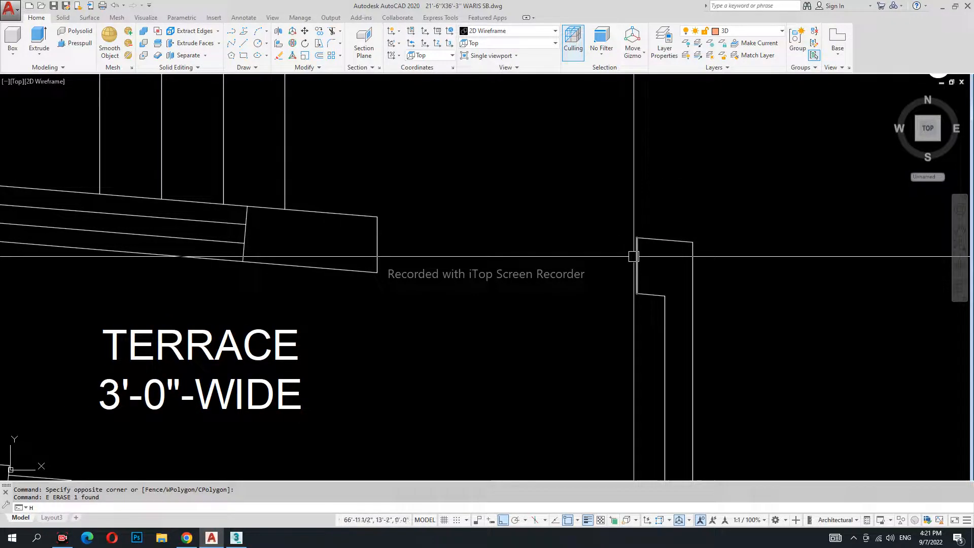
pyautogui.write('j')
pyautogui.press('Return')
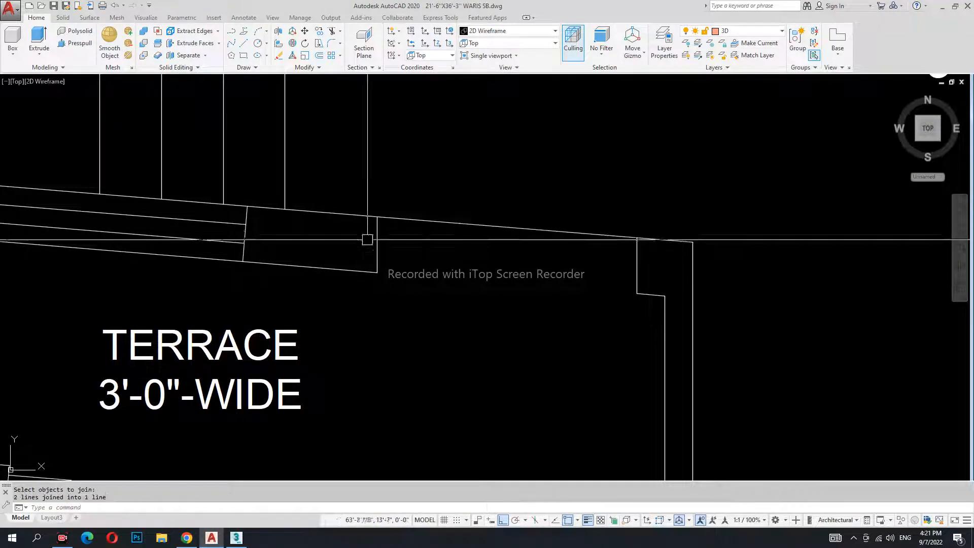
pyautogui.press('Return')
pyautogui.scroll(-5, 577, 342)
pyautogui.press('Escape')
pyautogui.press('Escape')
# Erase the bedroom and stair hall labels from the upper floor plan
pyautogui.click(804, 287)
pyautogui.click(731, 174)
pyautogui.write('e')
pyautogui.moveTo(583, 225); pyautogui.dragTo(586, 291, button='middle')
pyautogui.click(516, 155)
pyautogui.write('e')
# Erase the staircase treads, direction line and UP label from the stair hall
pyautogui.click(547, 333)
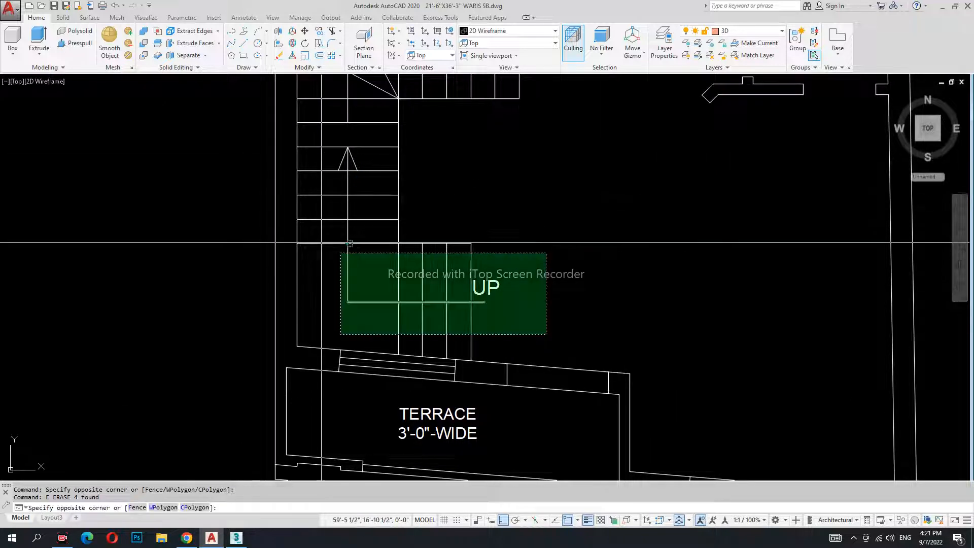
pyautogui.click(323, 156)
pyautogui.write('e')
pyautogui.moveTo(518, 174); pyautogui.dragTo(519, 301, button='middle')
pyautogui.click(615, 283)
pyautogui.click(346, 149)
pyautogui.press('space')
# Erase the partition wall between the stair hall and the bedroom together with its stub at the right outer wall
pyautogui.moveTo(634, 177); pyautogui.dragTo(559, 191, button='middle')
pyautogui.click(565, 193)
pyautogui.click(762, 300)
pyautogui.press('space')
pyautogui.click(759, 202)
pyautogui.click(880, 309)
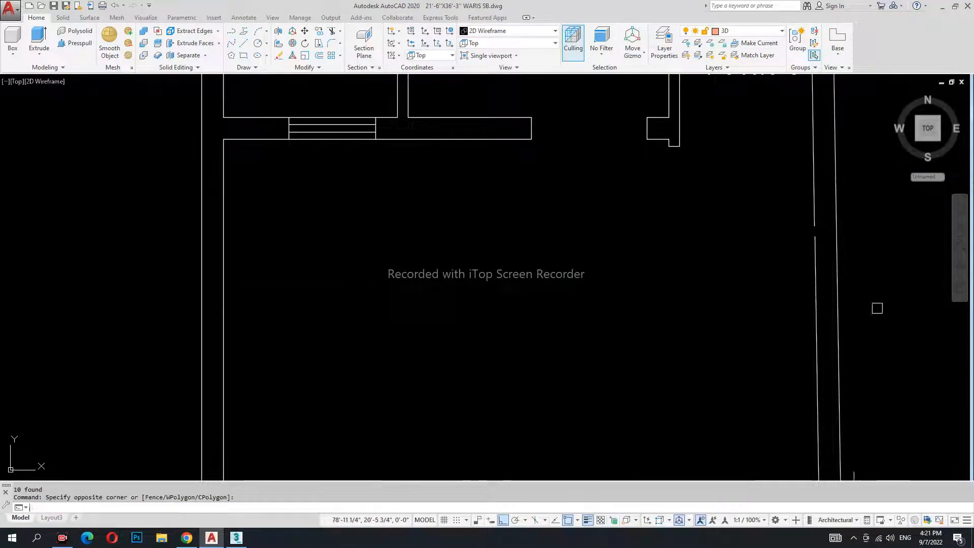
# Erase the windowed partition wall and its stubs across the middle of the upper floor plan
pyautogui.press('space')
pyautogui.moveTo(731, 296); pyautogui.dragTo(695, 359, button='middle')
pyautogui.click(680, 281)
pyautogui.click(409, 138)
pyautogui.write('e')
pyautogui.scroll(-3, 550, 332)
pyautogui.scroll(-2, 550, 331)
pyautogui.click(542, 323)
pyautogui.click(418, 187)
pyautogui.press('space')
# Erase the leftover partition pieces between the terrace wall and the rear bedroom
pyautogui.click(348, 180)
pyautogui.click(465, 341)
pyautogui.press('space')
pyautogui.click(344, 132)
pyautogui.click(530, 359)
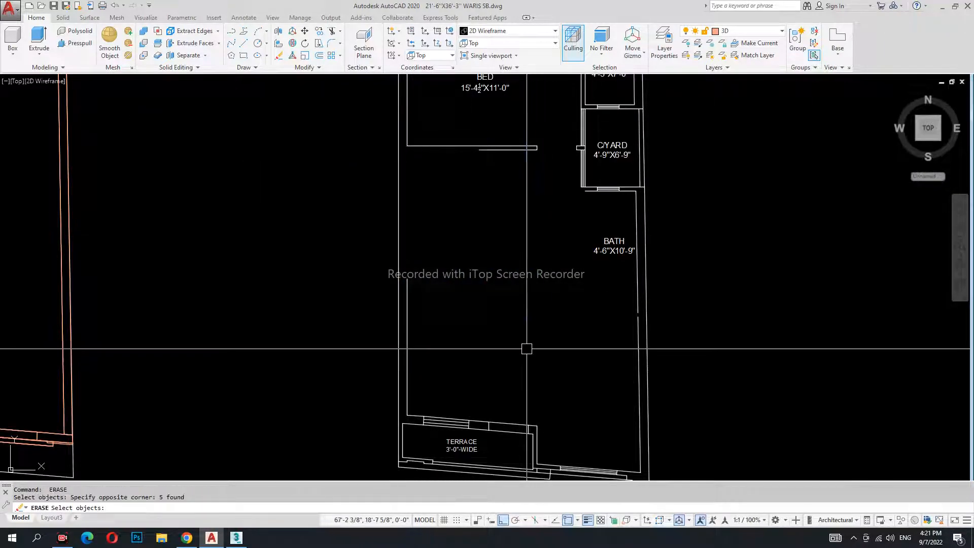
pyautogui.click(738, 354)
pyautogui.press('space')
# Erase the courtyard and front bath labels with their walls and windows, plus the partition wall in front of the bedroom
pyautogui.moveTo(634, 244); pyautogui.dragTo(628, 320, button='middle')
pyautogui.click(554, 196)
pyautogui.click(674, 327)
pyautogui.press('space')
pyautogui.click(617, 297)
pyautogui.click(482, 196)
pyautogui.press('space')
pyautogui.click(376, 186)
pyautogui.press('Escape')
# Erase the rear bedroom's label and the rear bath with its walls, window and label
pyautogui.moveTo(485, 220); pyautogui.dragTo(506, 327, button='middle')
pyautogui.click(374, 169)
pyautogui.click(471, 348)
pyautogui.write('e')
pyautogui.press('space')
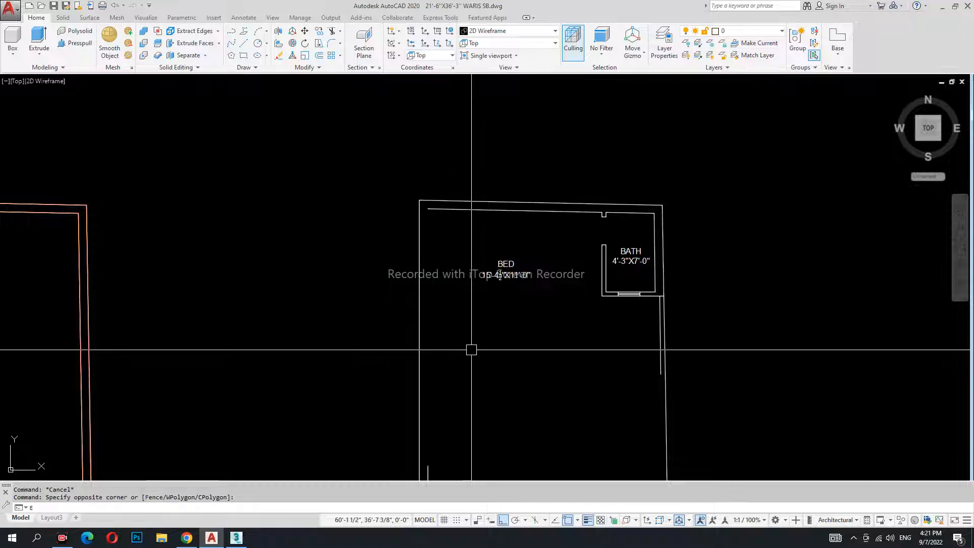
pyautogui.click(477, 223)
pyautogui.click(586, 335)
pyautogui.press('space')
pyautogui.click(550, 171)
pyautogui.click(725, 396)
pyautogui.press('space')
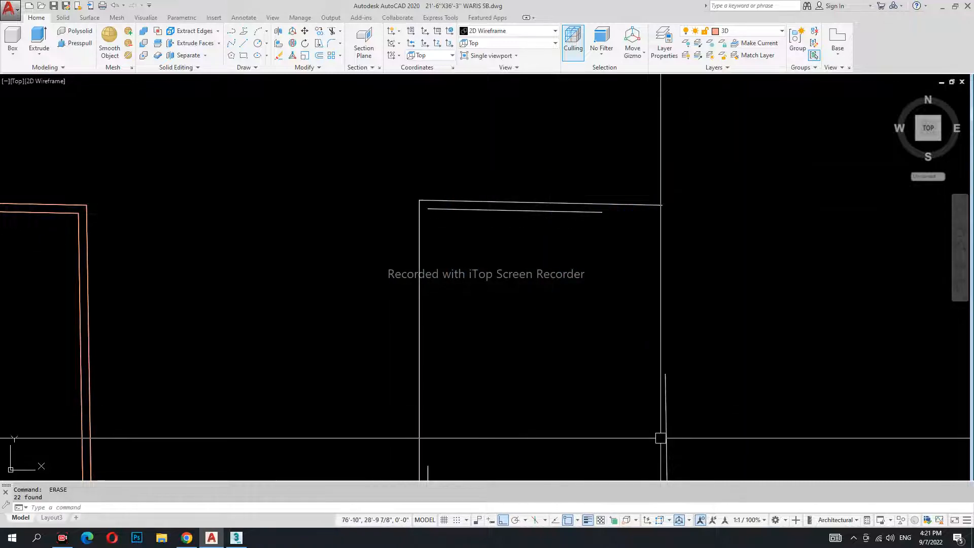
# Join the open outer wall lines at the upper floor's corners with zero-radius fillets and save the drawing
pyautogui.moveTo(661, 437); pyautogui.dragTo(643, 348, button='middle')
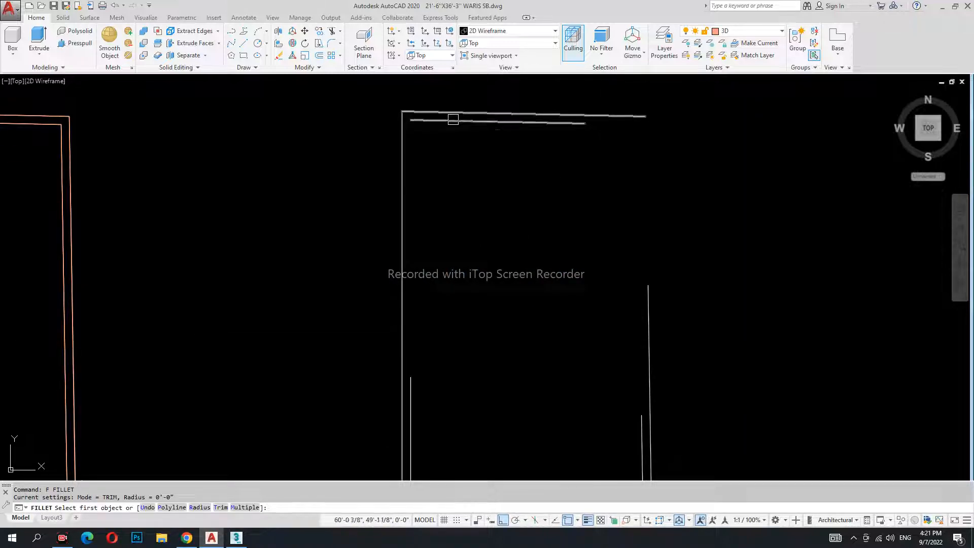
pyautogui.click(406, 405)
pyautogui.press('space')
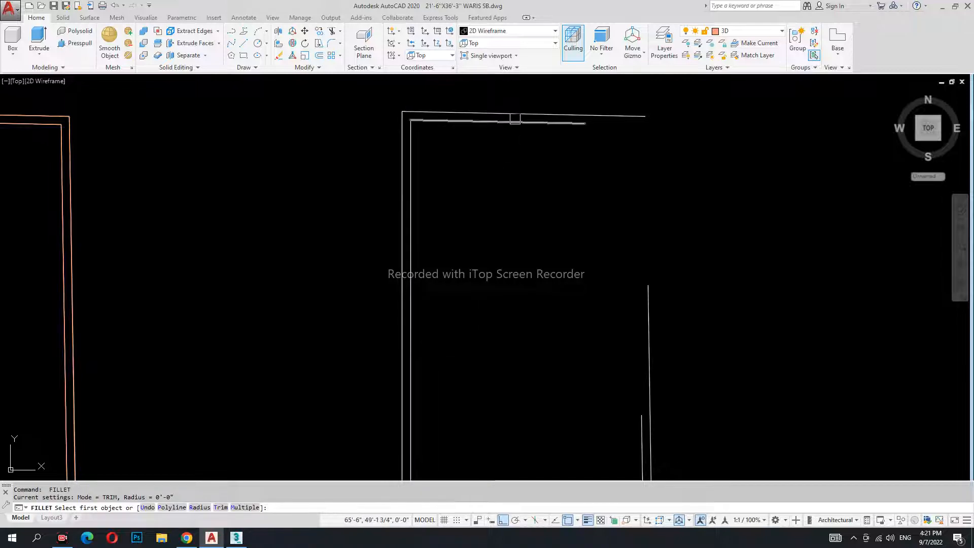
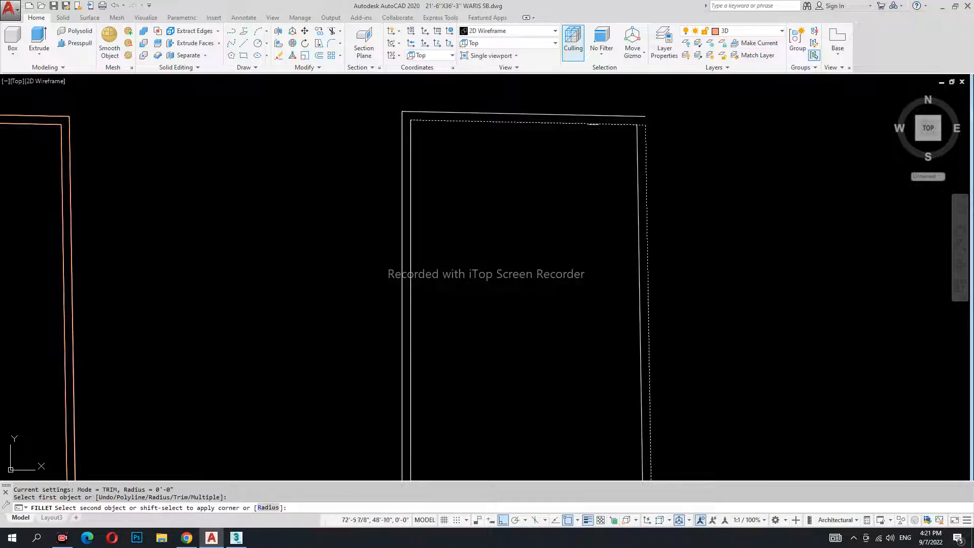
pyautogui.press('Escape')
pyautogui.scroll(-3, 561, 200)
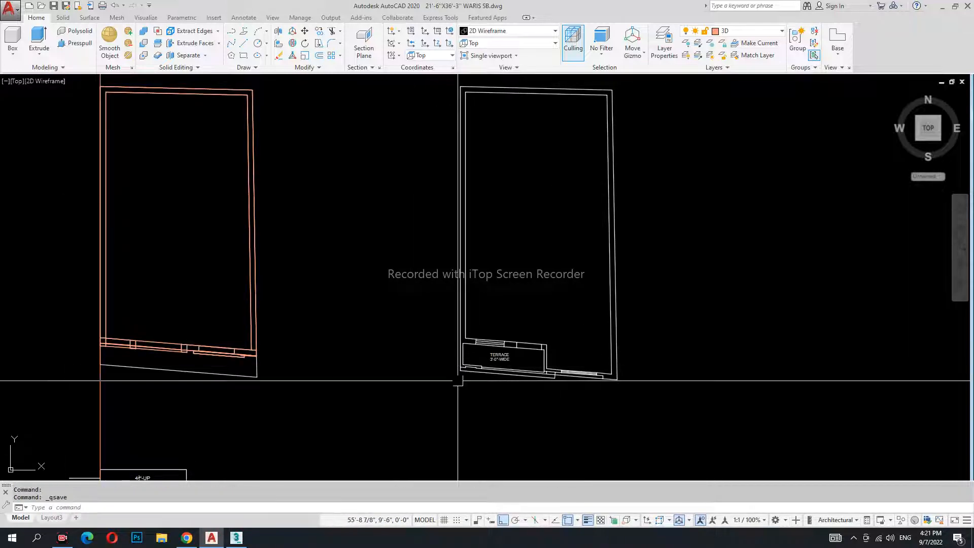
# Erase the terrace label from the upper floor plan
pyautogui.scroll(8, 462, 372)
pyautogui.click(734, 431)
pyautogui.click(616, 394)
pyautogui.write('e')
pyautogui.press('space')
pyautogui.moveTo(594, 383); pyautogui.dragTo(545, 359, button='middle')
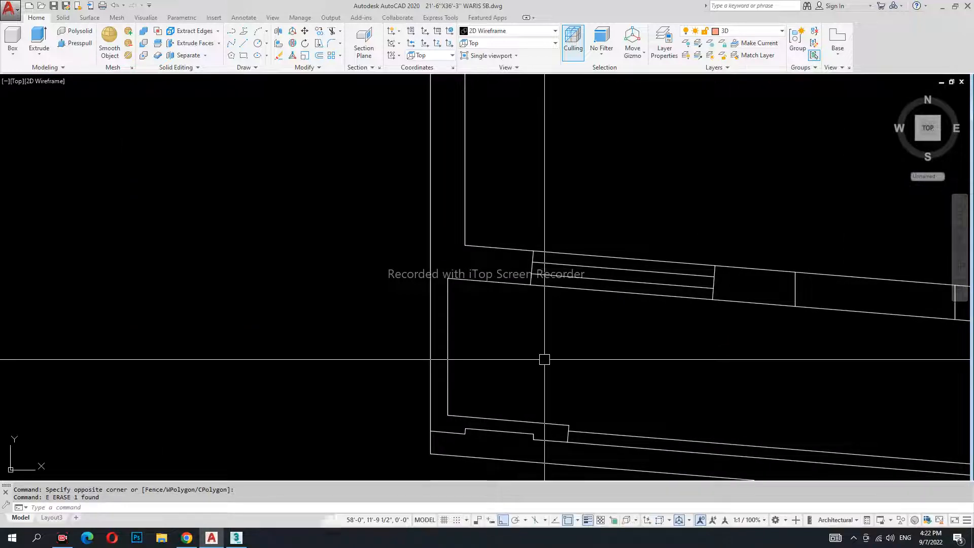
pyautogui.scroll(-8, 427, 290)
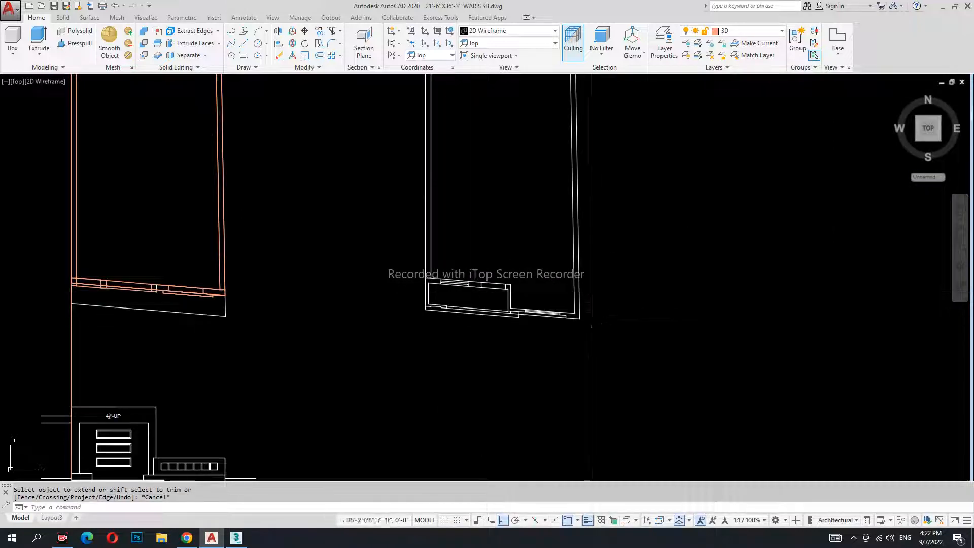
# Extend the front wall's inner line to the outer side wall to close off the side wall outline
pyautogui.scroll(8, 570, 317)
pyautogui.write('ex')
pyautogui.press('space')
pyautogui.press('space')
pyautogui.click(600, 299)
pyautogui.press('Escape')
pyautogui.scroll(-8, 595, 367)
pyautogui.moveTo(540, 313); pyautogui.dragTo(585, 328, button='middle')
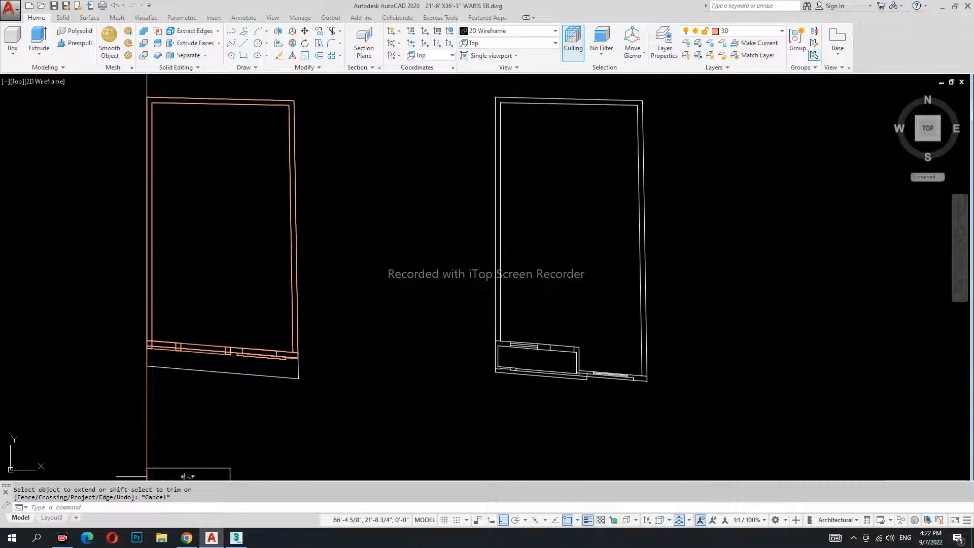
# Create a boundary from the enclosed area of the side and rear walls of the upper floor
pyautogui.write('bo')
pyautogui.press('space')
pyautogui.press('space')
pyautogui.click(497, 231)
pyautogui.press('space')
pyautogui.press('Escape')
# Extrude the side and rear wall boundary of the upper floor to 12'
pyautogui.moveTo(535, 336); pyautogui.dragTo(519, 223, button='middle')
pyautogui.write('Ext')
pyautogui.press('space')
pyautogui.click(484, 201)
pyautogui.press('space')
pyautogui.write("12'")
pyautogui.press('space')
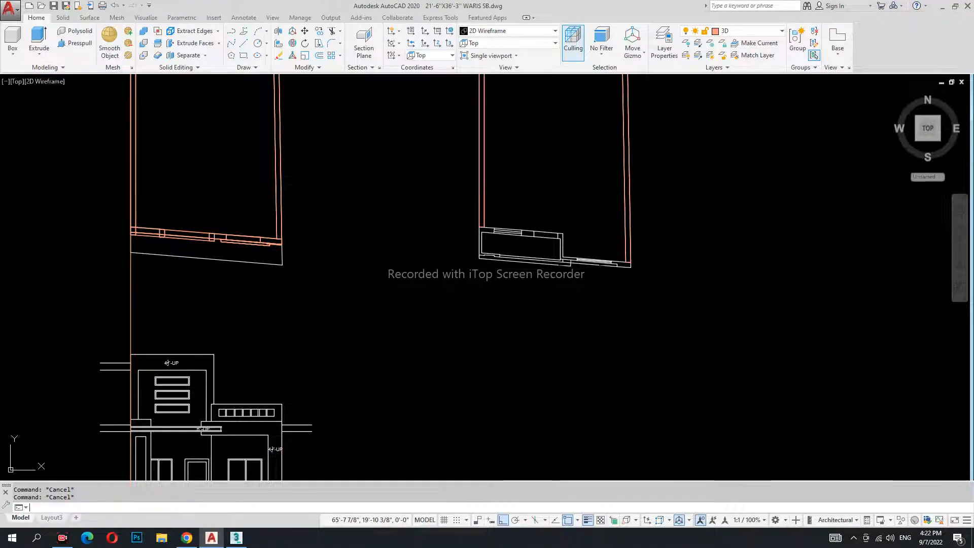
pyautogui.scroll(5, 512, 288)
pyautogui.write('PL')
pyautogui.press('space')
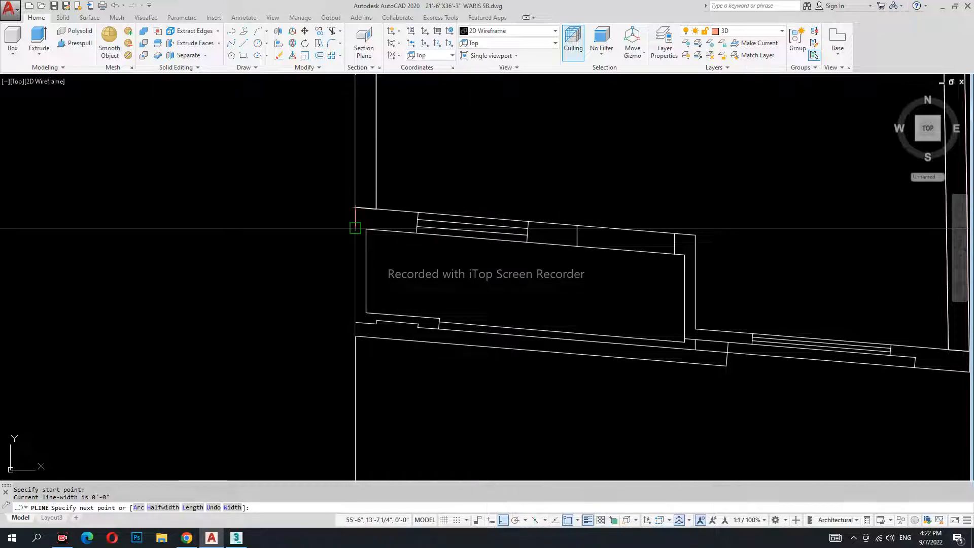
pyautogui.scroll(2, 355, 228)
pyautogui.press('Escape')
# Extend the outer face line of the wall behind the terrace to the left outer wall
pyautogui.scroll(3, 789, 278)
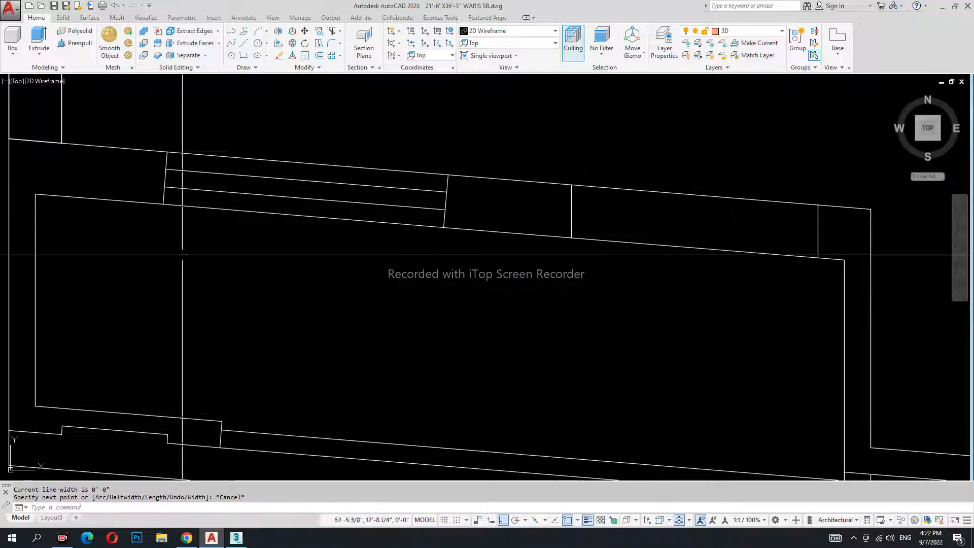
pyautogui.moveTo(182, 254); pyautogui.dragTo(519, 263, button='middle')
pyautogui.press('Escape')
pyautogui.press('Escape')
pyautogui.press('Return')
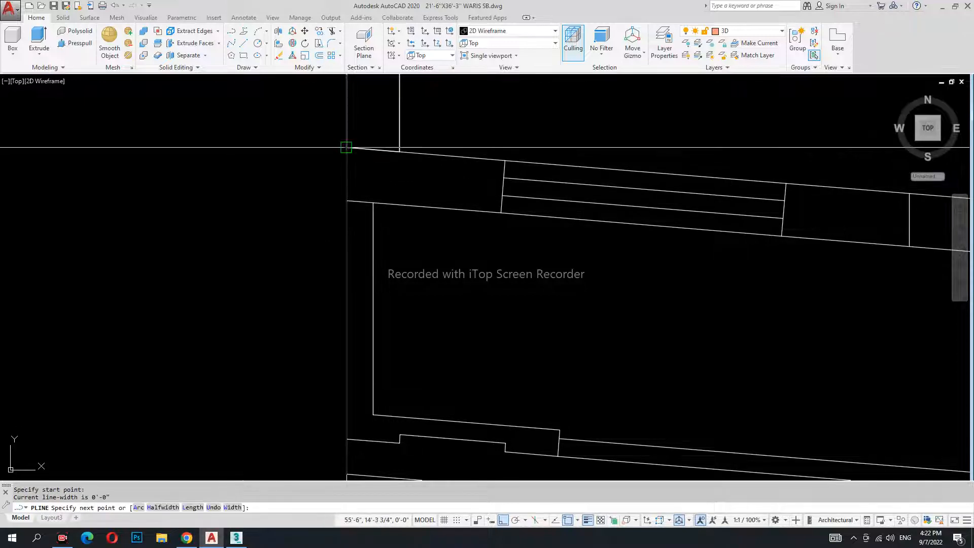
pyautogui.click(347, 201)
pyautogui.scroll(-6, 340, 218)
pyautogui.scroll(2, 538, 234)
pyautogui.scroll(8, 537, 233)
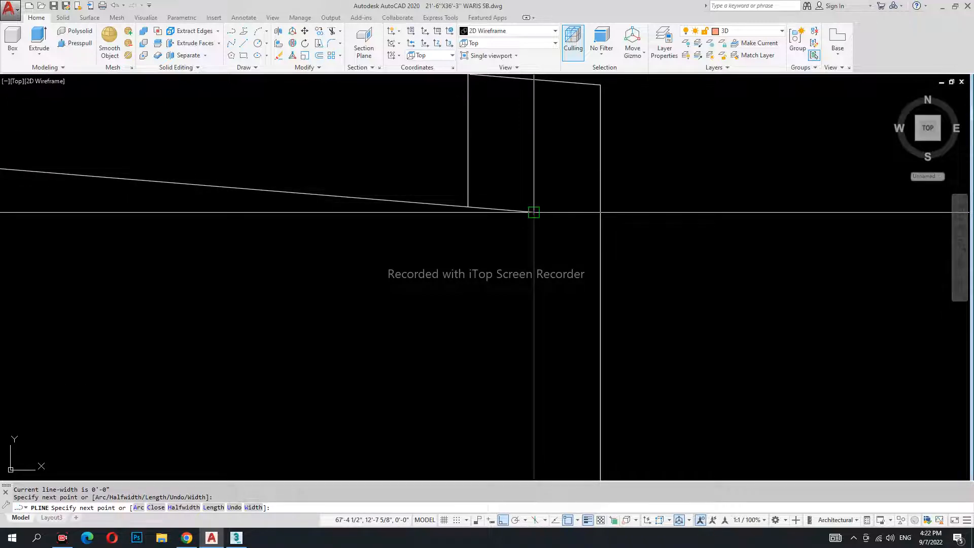
pyautogui.scroll(-2, 533, 212)
pyautogui.click(534, 214)
pyautogui.scroll(-2, 539, 126)
pyautogui.moveTo(539, 127); pyautogui.dragTo(606, 169, button='middle')
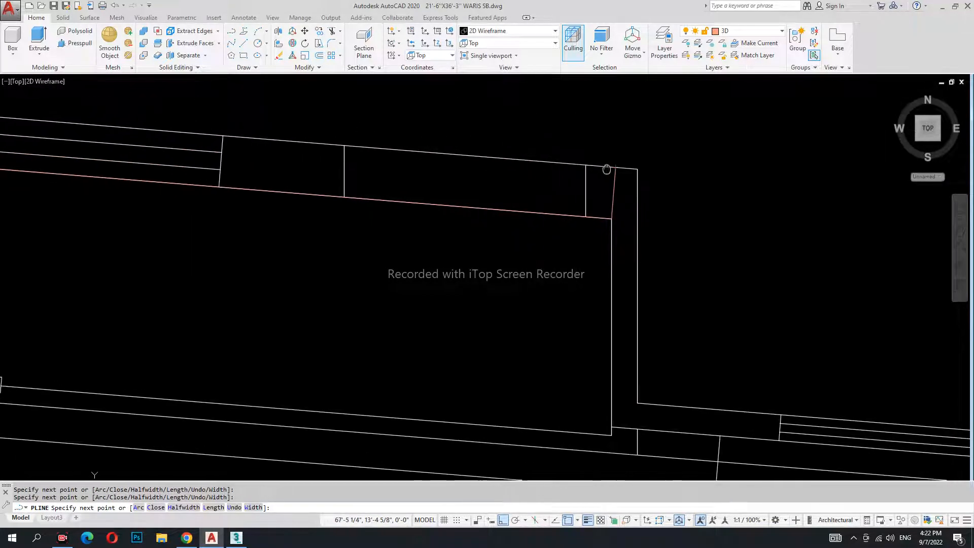
pyautogui.scroll(-2, 611, 168)
pyautogui.press('Escape')
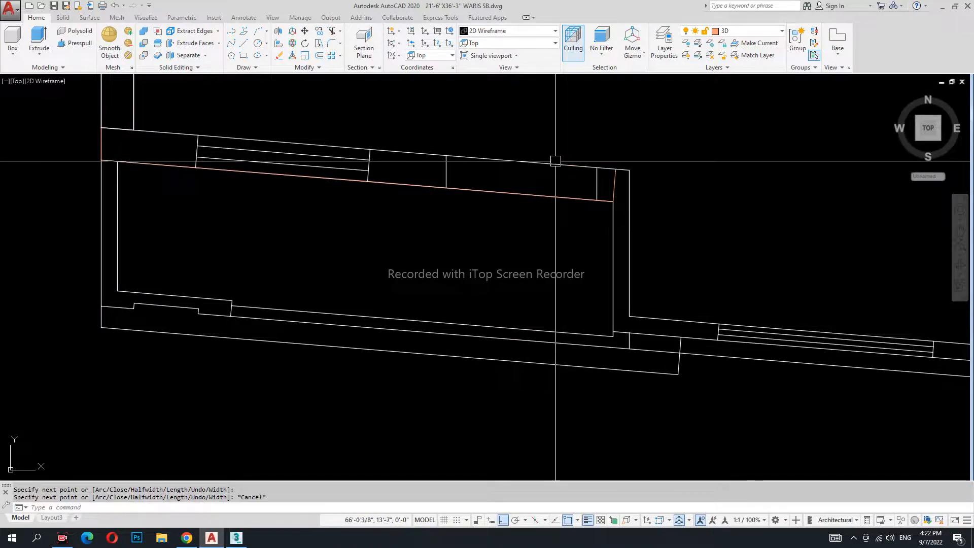
pyautogui.click(614, 182)
pyautogui.write('e')
pyautogui.press('Return')
pyautogui.moveTo(598, 211); pyautogui.dragTo(604, 223, button='middle')
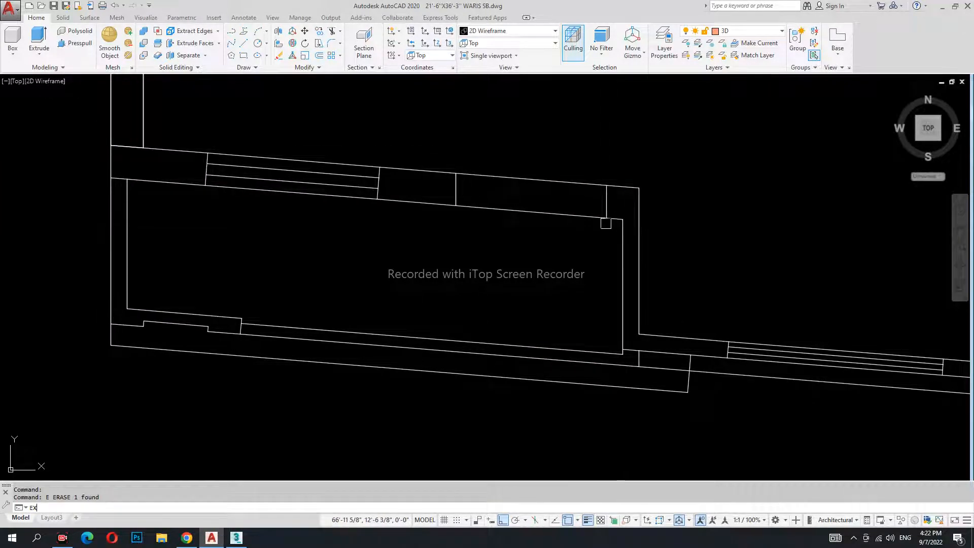
# Extend the terrace wall's outer face line to the return wall's far face and outline the wall with a closed polyline
pyautogui.press('Escape')
pyautogui.moveTo(475, 208); pyautogui.dragTo(508, 226, button='middle')
pyautogui.write('pl')
pyautogui.press('Return')
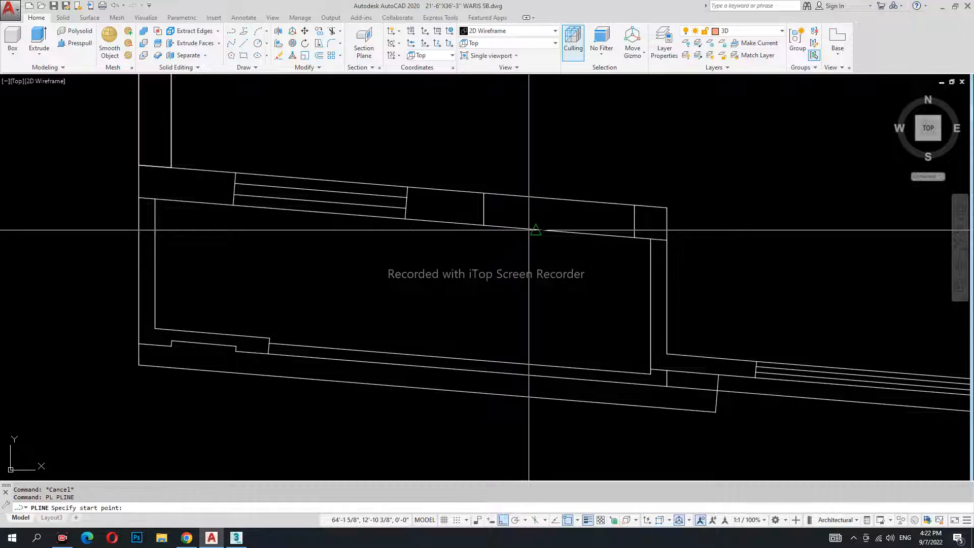
pyautogui.click(666, 209)
pyautogui.click(665, 239)
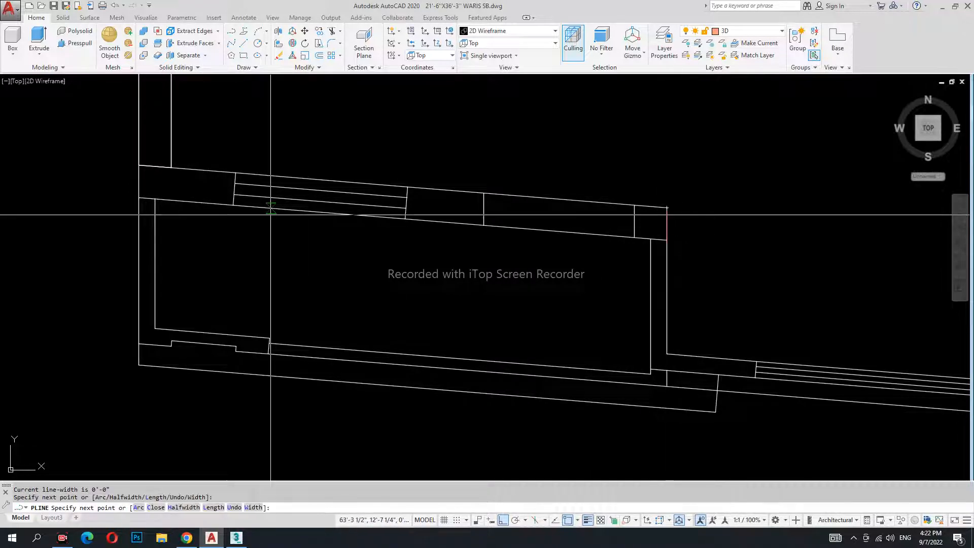
pyautogui.click(139, 198)
pyautogui.click(139, 164)
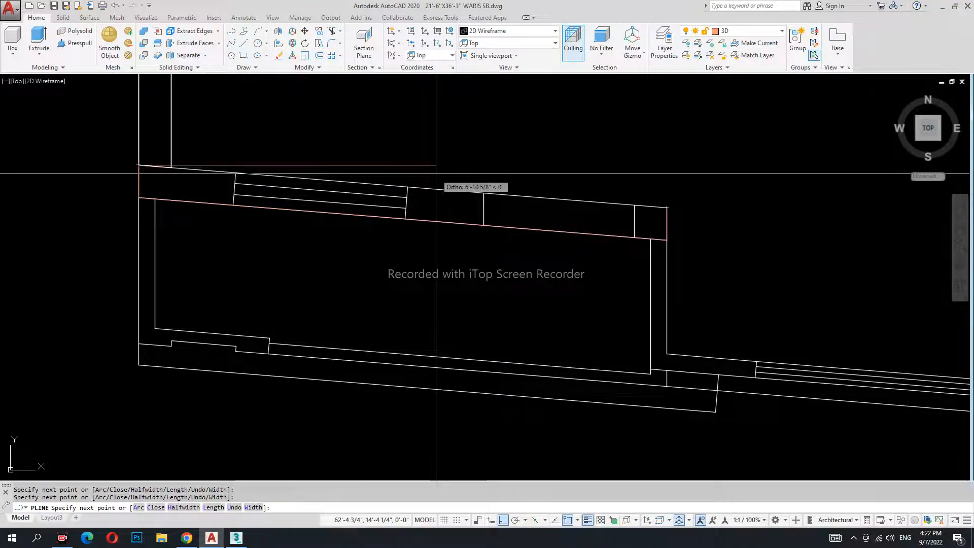
pyautogui.write('c')
pyautogui.press('Return')
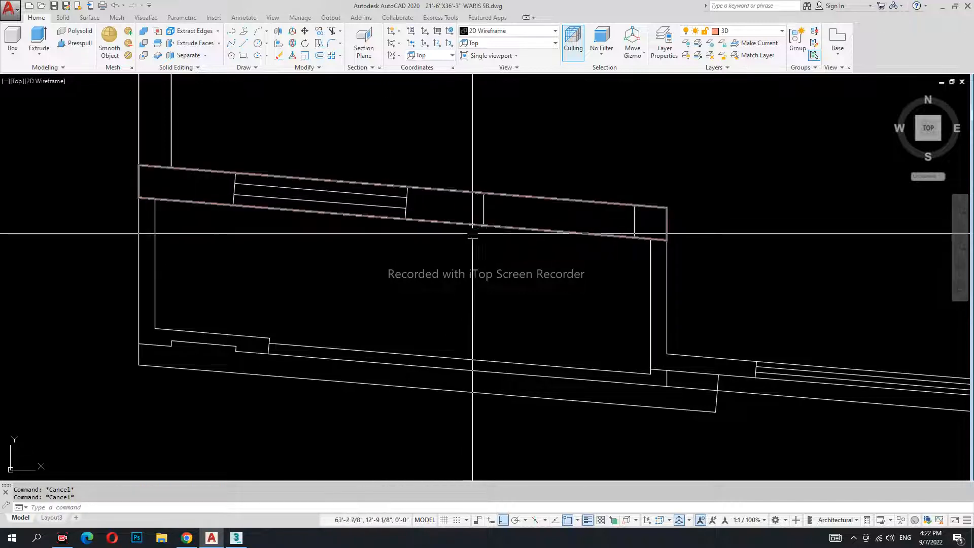
# Outline the window opening in the wall behind the terrace with a closed polyline
pyautogui.moveTo(439, 227); pyautogui.dragTo(489, 233, button='middle')
pyautogui.write('PL')
pyautogui.press('Return')
pyautogui.click(283, 178)
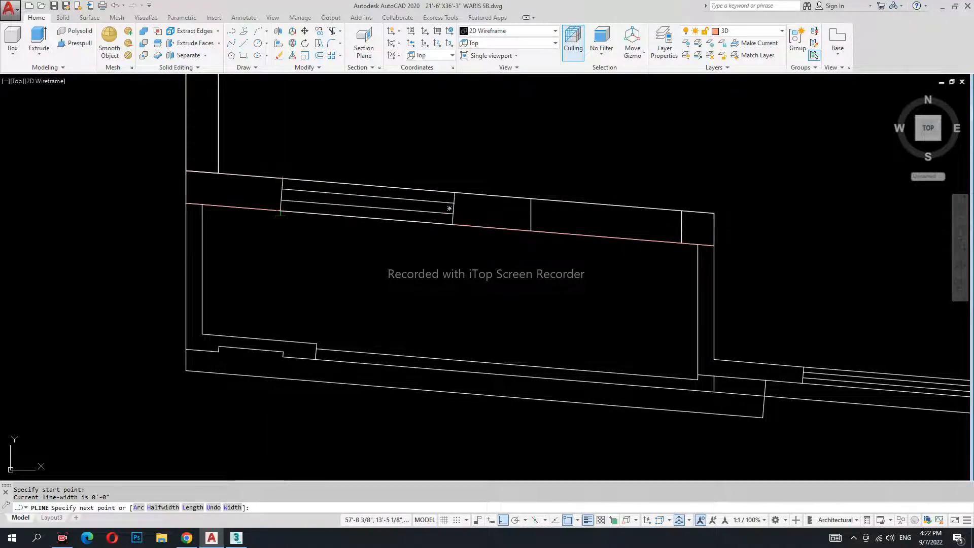
pyautogui.click(280, 211)
pyautogui.scroll(4, 271, 226)
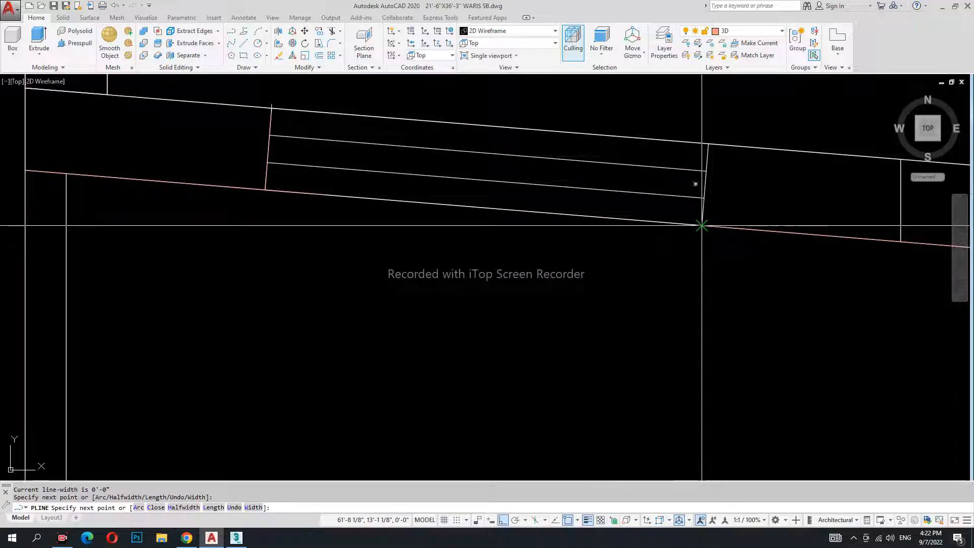
pyautogui.click(702, 225)
pyautogui.click(708, 144)
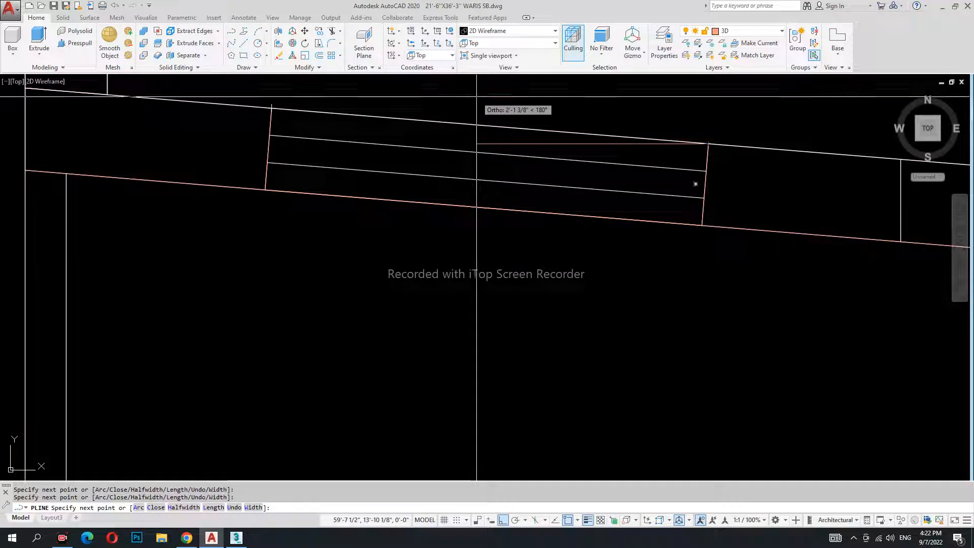
pyautogui.write('c')
pyautogui.press('Return')
pyautogui.scroll(-4, 637, 239)
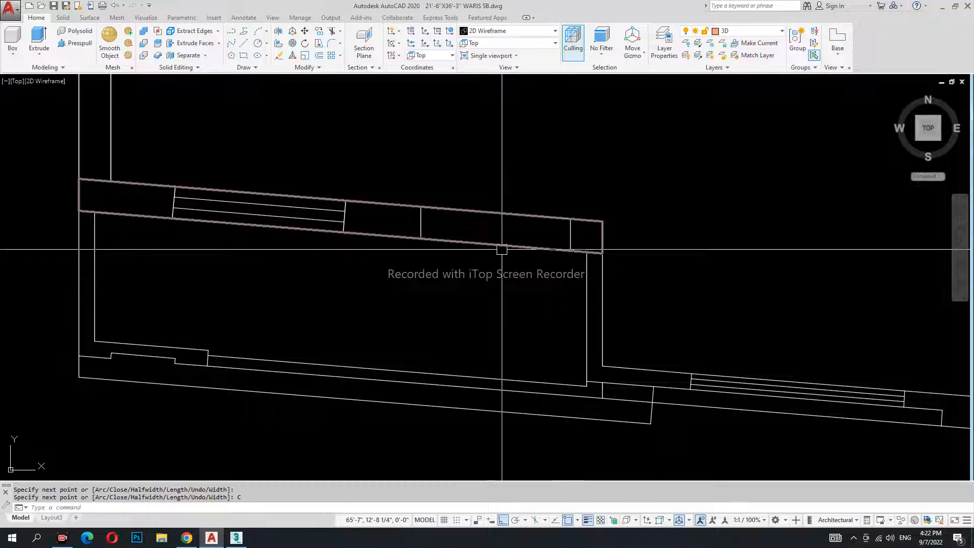
# Create a boundary around the opening beside the window in the terrace wall and save the drawing
pyautogui.press('Return')
pyautogui.press('Return')
pyautogui.click(498, 240)
pyautogui.press('Return')
pyautogui.press('Escape')
pyautogui.press('Escape')
pyautogui.moveTo(408, 244); pyautogui.dragTo(516, 182, button='middle')
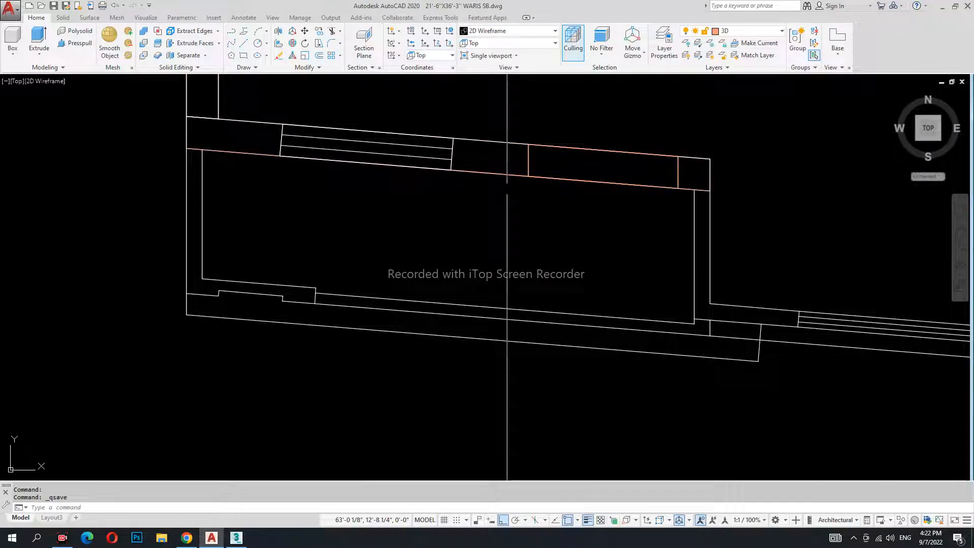
# Draw a rectangle over the short return wall at the right end of the terrace
pyautogui.scroll(-4, 502, 247)
pyautogui.moveTo(579, 253)
pyautogui.mouseDown(button='middle')
pyautogui.moveTo(467, 285)
pyautogui.moveTo(466, 256)
pyautogui.moveTo(464, 302)
pyautogui.mouseUp(button='middle')
pyautogui.scroll(4, 473, 260)
pyautogui.press('Return')
pyautogui.scroll(2, 449, 314)
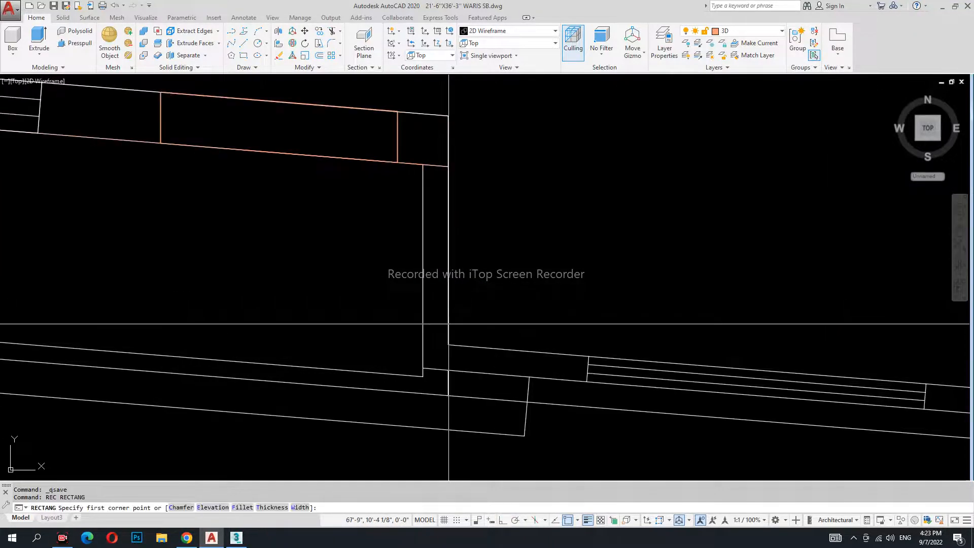
pyautogui.click(422, 165)
pyautogui.press('Escape')
pyautogui.press('Escape')
pyautogui.moveTo(550, 324); pyautogui.dragTo(484, 239, button='middle')
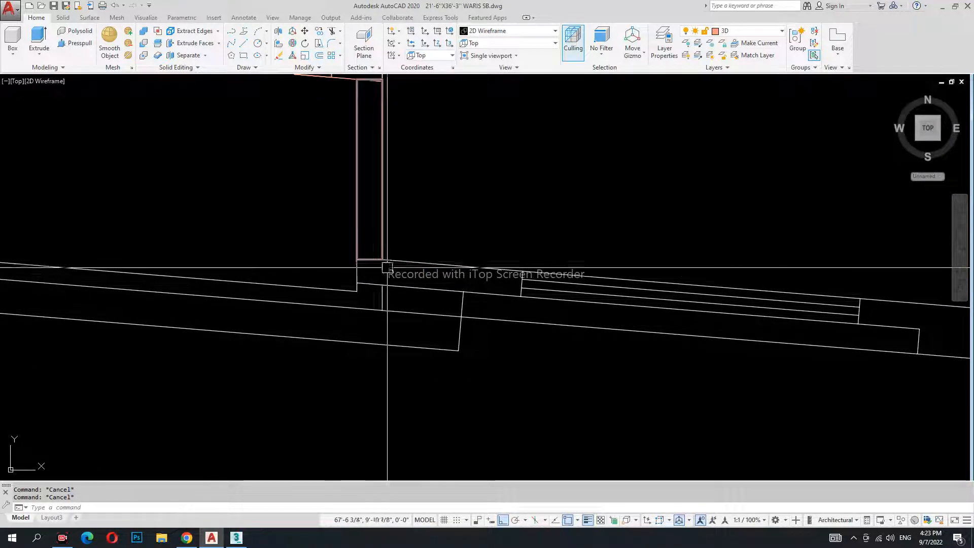
pyautogui.moveTo(376, 262); pyautogui.dragTo(374, 238, button='middle')
pyautogui.scroll(-3, 419, 235)
pyautogui.scroll(1, 539, 275)
pyautogui.write('PL')
pyautogui.press('Return')
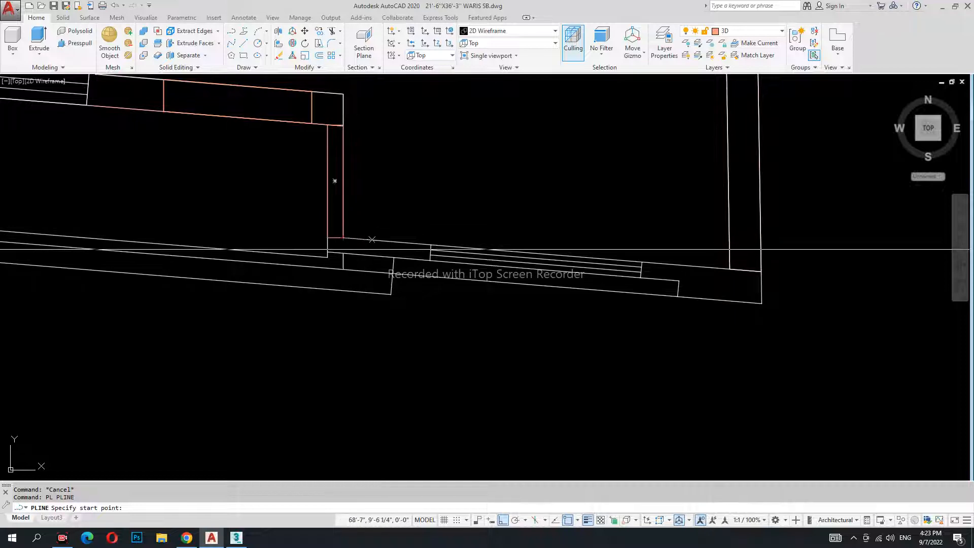
pyautogui.press('Escape')
pyautogui.press('Escape')
# Extend the outer face line of the front wall beside the terrace to the right outer wall
pyautogui.moveTo(706, 313); pyautogui.dragTo(631, 304, button='middle')
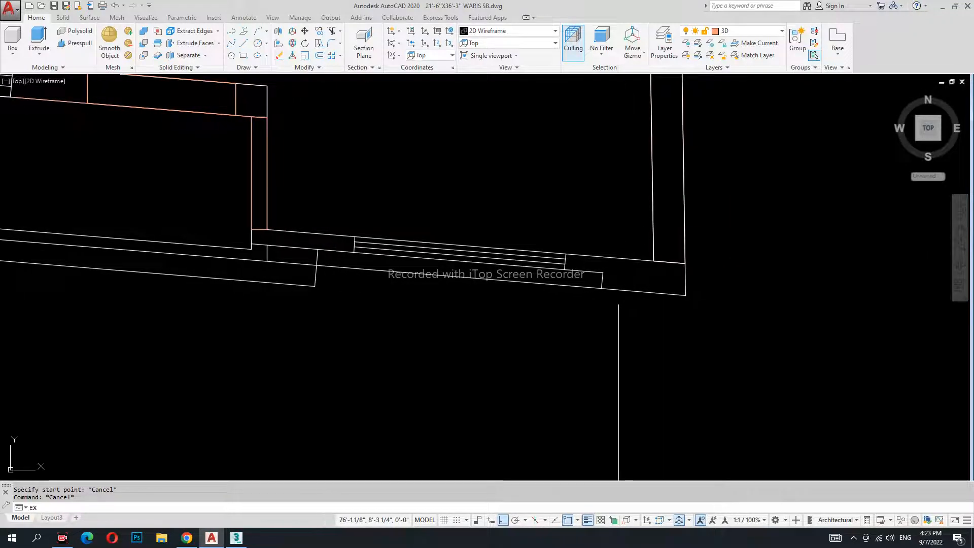
pyautogui.scroll(2, 590, 273)
pyautogui.press('Escape')
# Outline the front wall between the terrace's return wall and the right outer wall with a closed polyline
pyautogui.write('PL')
pyautogui.press('Return')
pyautogui.scroll(1, 322, 228)
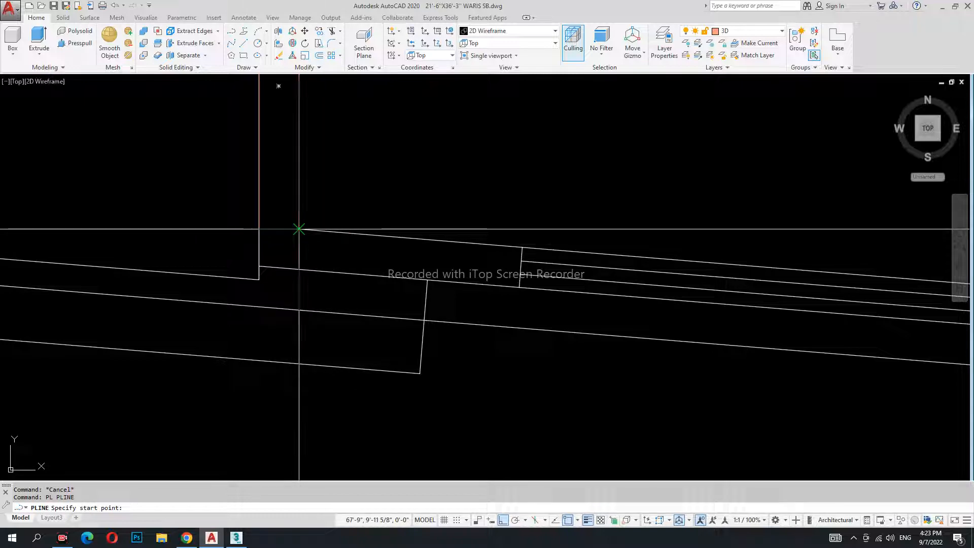
pyautogui.click(259, 229)
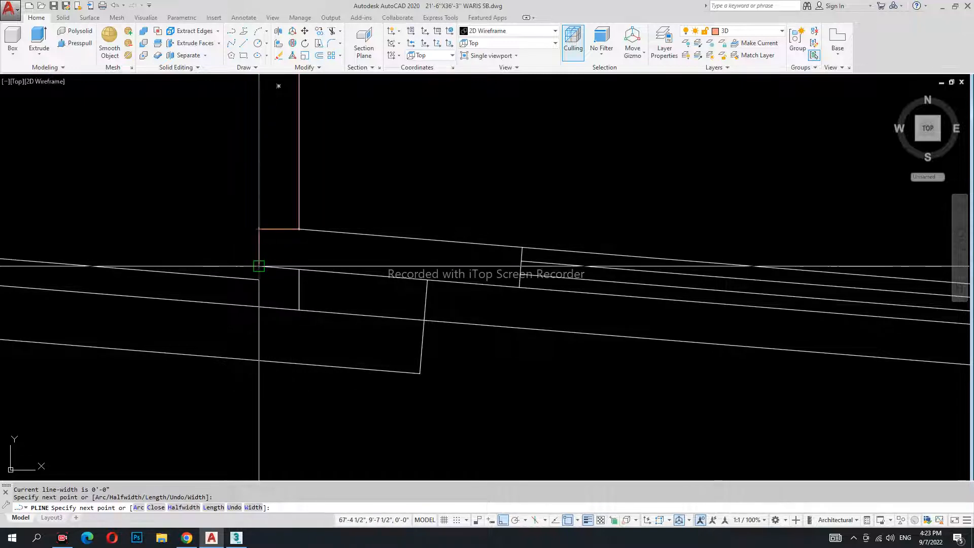
pyautogui.click(259, 267)
pyautogui.scroll(-2, 275, 267)
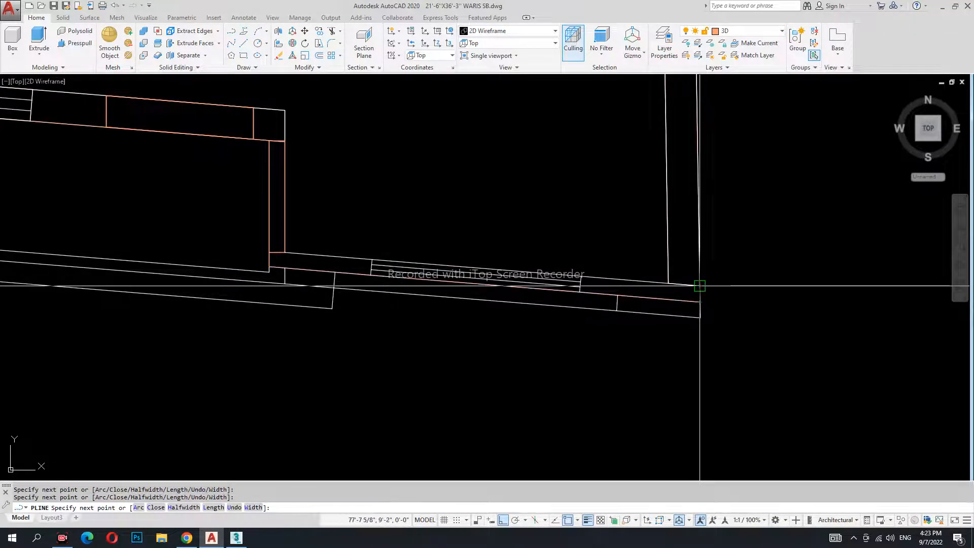
pyautogui.press('Escape')
pyautogui.press('Escape')
pyautogui.moveTo(423, 303); pyautogui.dragTo(379, 292, button='middle')
pyautogui.scroll(2, 382, 272)
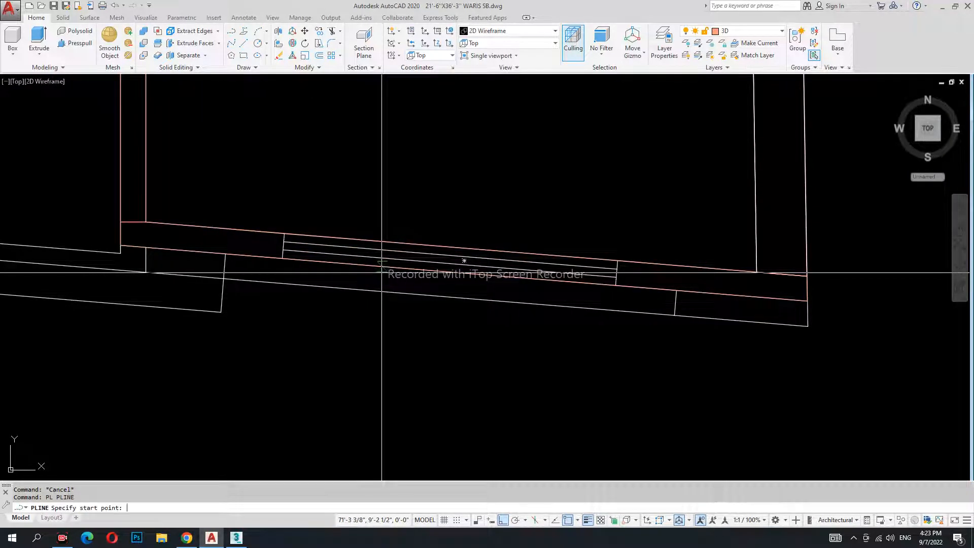
# Outline the window opening in the right front wall with a closed polyline and save the drawing
pyautogui.click(619, 261)
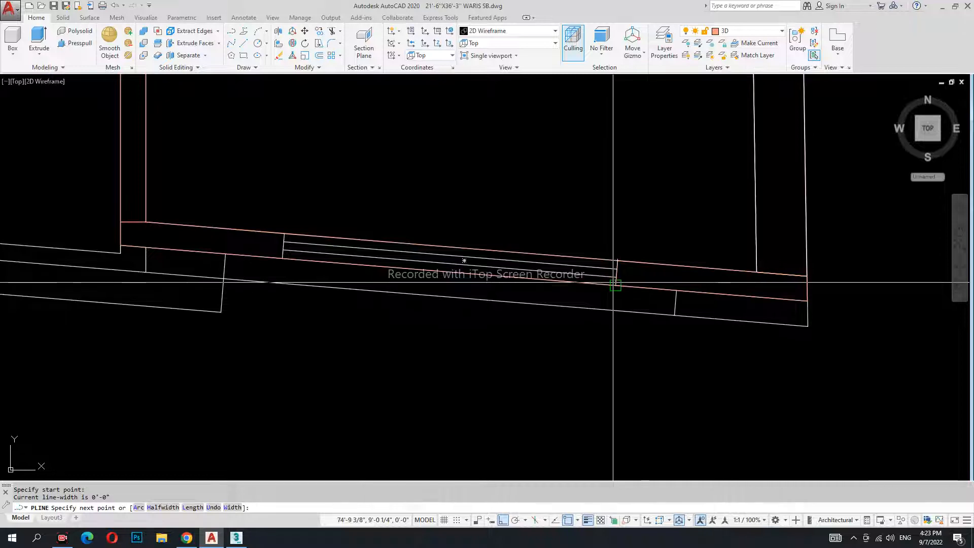
pyautogui.click(283, 259)
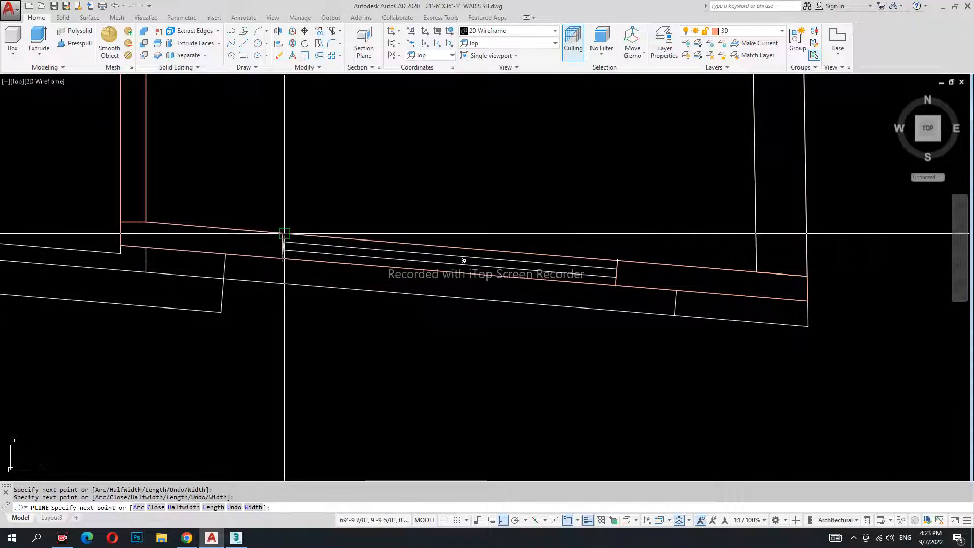
pyautogui.scroll(5, 284, 234)
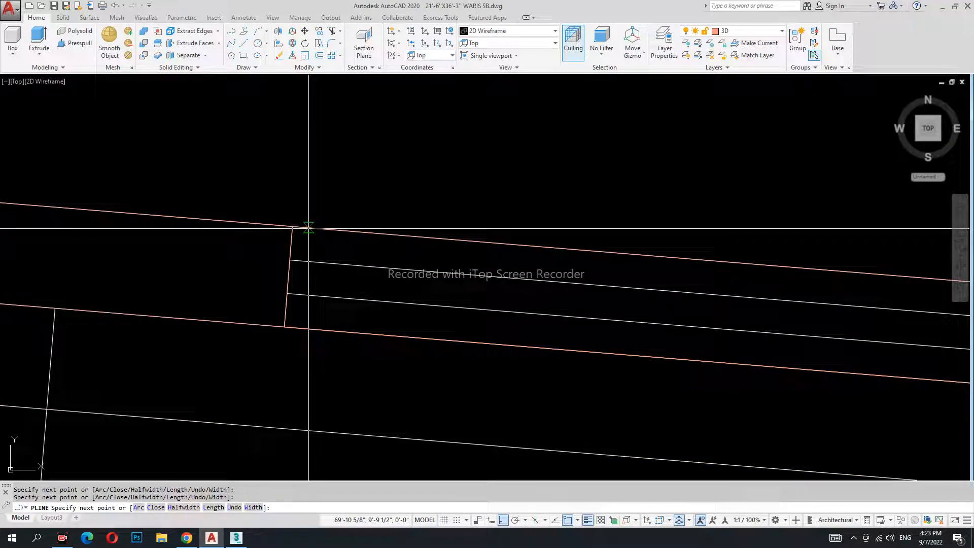
pyautogui.scroll(-5, 308, 228)
pyautogui.press('Escape')
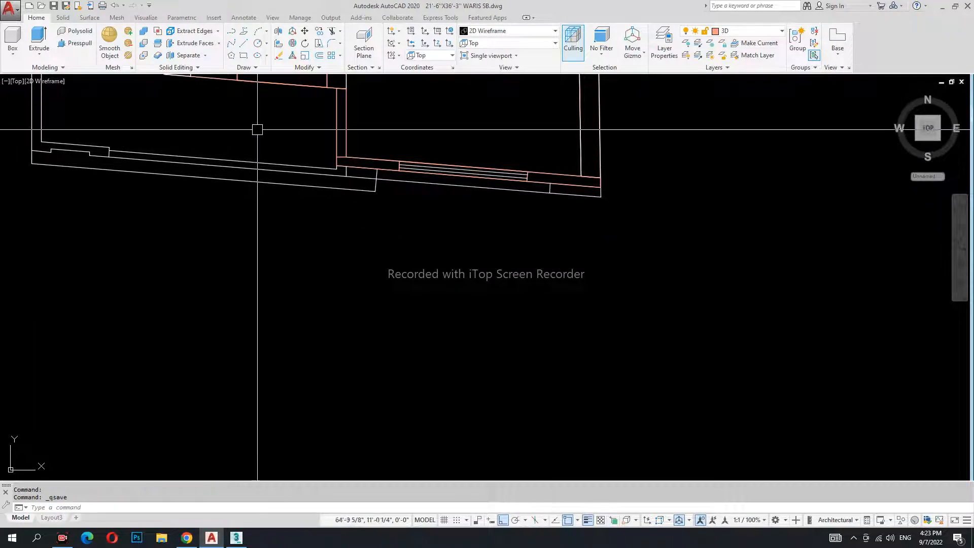
# Extrude the outlines of the terrace back wall, its return wall and the right front wall to a height of 12'
pyautogui.moveTo(247, 137); pyautogui.dragTo(363, 259, button='middle')
pyautogui.moveTo(259, 191); pyautogui.dragTo(336, 176, button='middle')
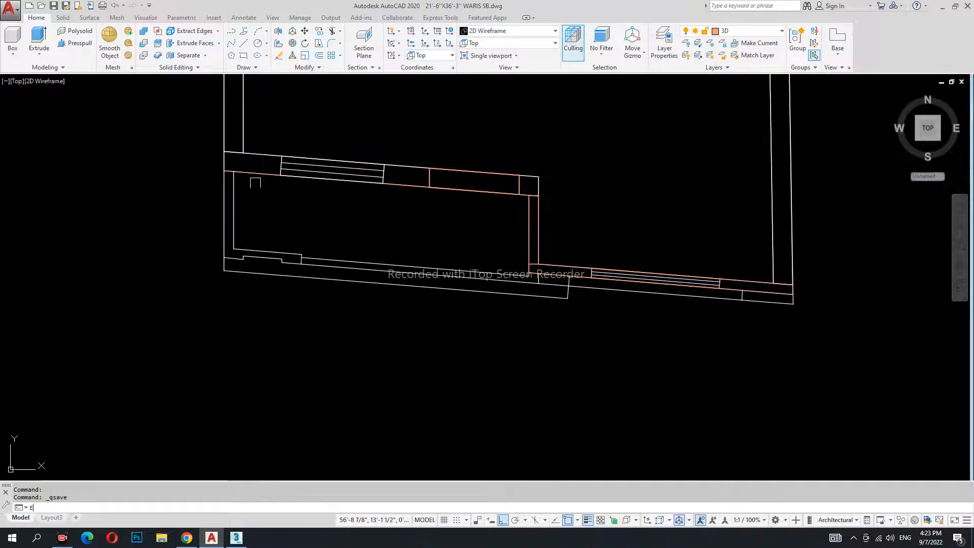
pyautogui.click(566, 267)
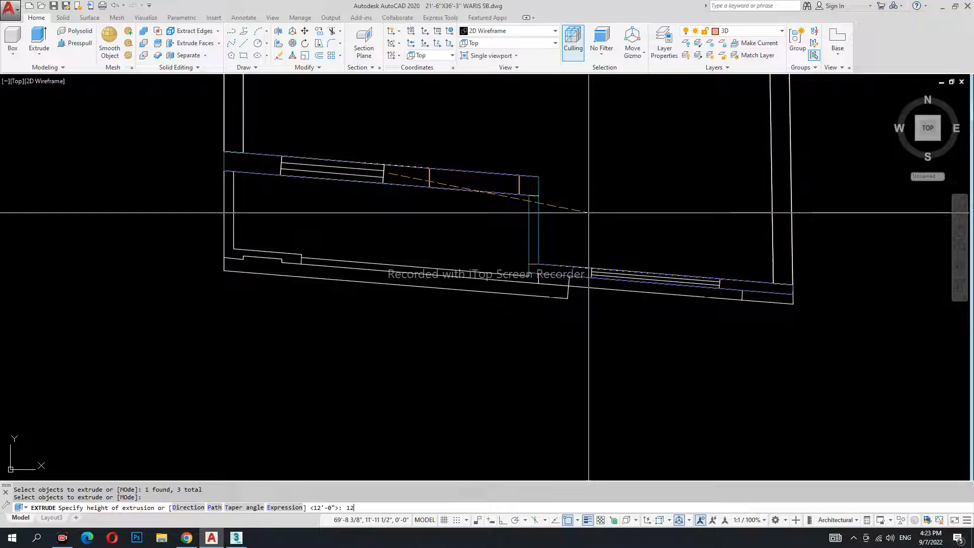
pyautogui.write("'")
pyautogui.press('Return')
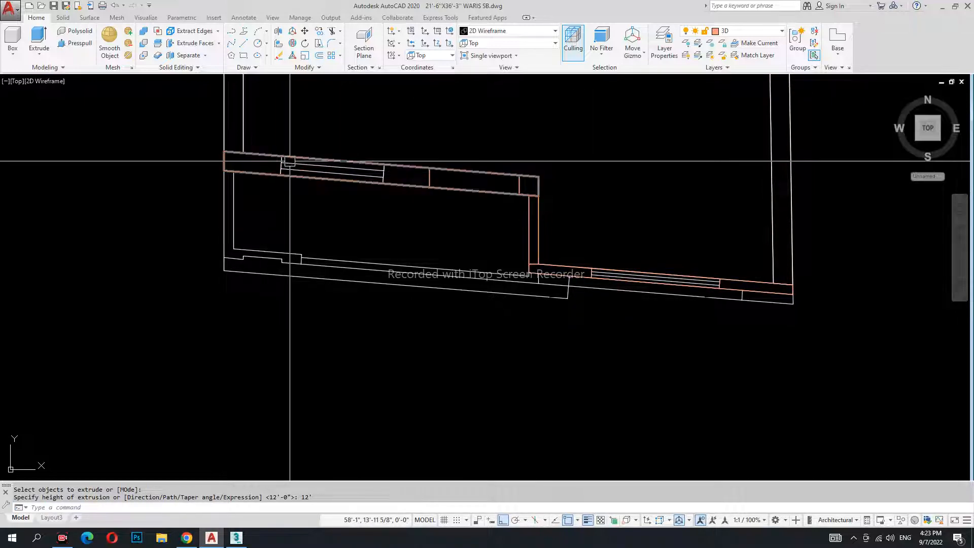
# Extrude the door opening boundary in the terrace back wall 7'
pyautogui.scroll(6, 290, 161)
pyautogui.moveTo(762, 246); pyautogui.dragTo(462, 240, button='middle')
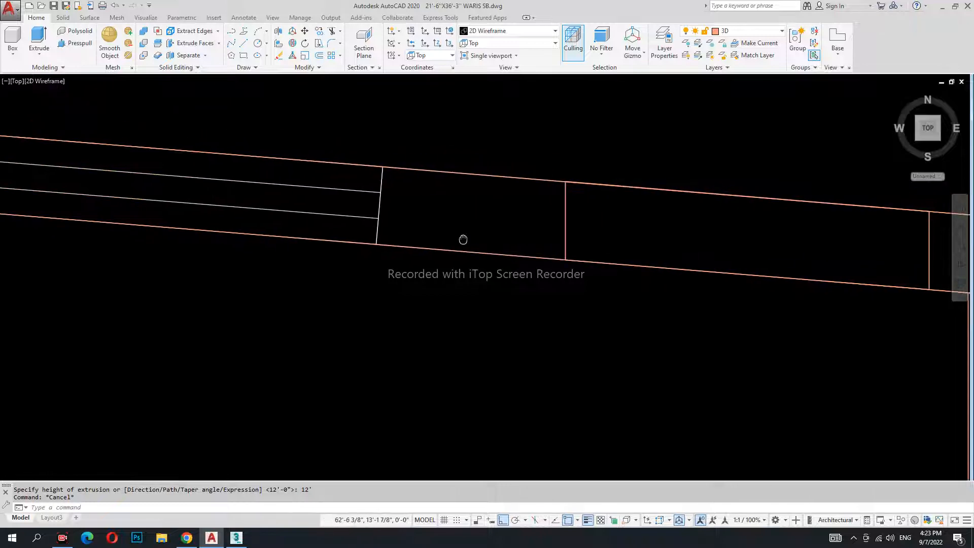
pyautogui.write('ext')
pyautogui.press('Return')
pyautogui.click(566, 226)
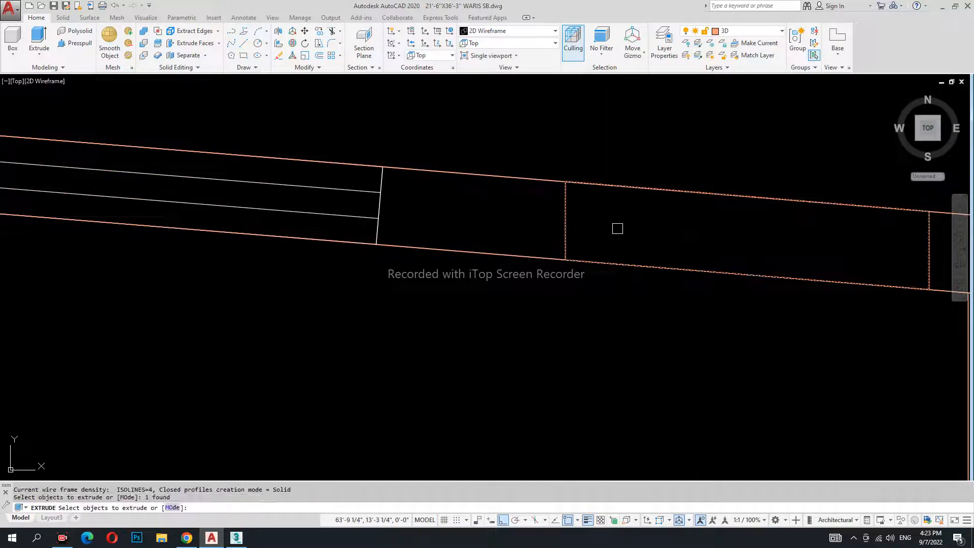
pyautogui.press('Return')
pyautogui.write("7'")
pyautogui.press('Return')
# Measure the height of the upper floor window beside the terrace door on the front elevation
pyautogui.scroll(-4, 623, 228)
pyautogui.scroll(-10, 390, 243)
pyautogui.scroll(7, 260, 330)
pyautogui.moveTo(308, 336); pyautogui.dragTo(330, 304, button='middle')
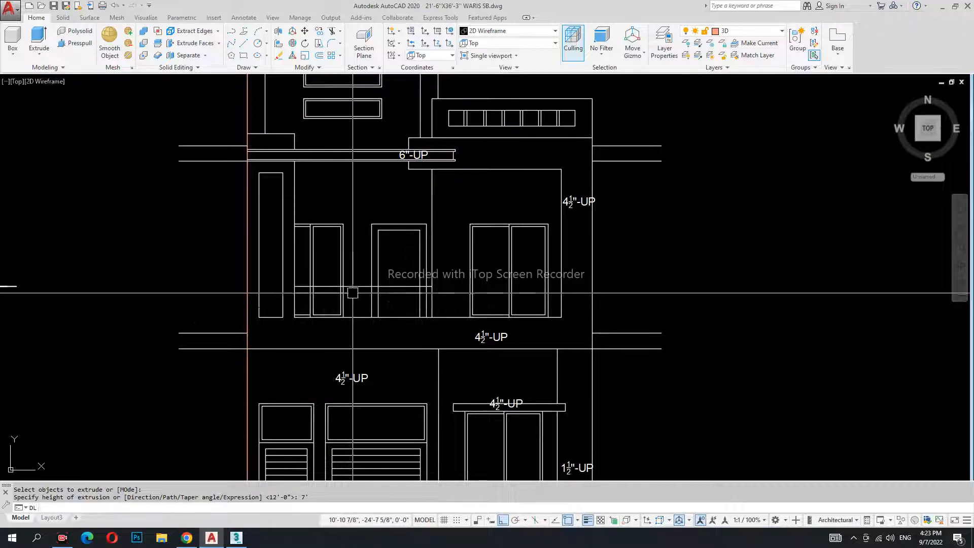
pyautogui.write('dli')
pyautogui.press('Return')
pyautogui.click(343, 223)
pyautogui.click(343, 317)
pyautogui.scroll(4, 354, 278)
pyautogui.press('Escape')
# Extrude the window opening outlines in the terrace back wall and the right front wall 6'
pyautogui.scroll(-6, 361, 297)
pyautogui.scroll(-4, 361, 298)
pyautogui.scroll(8, 567, 238)
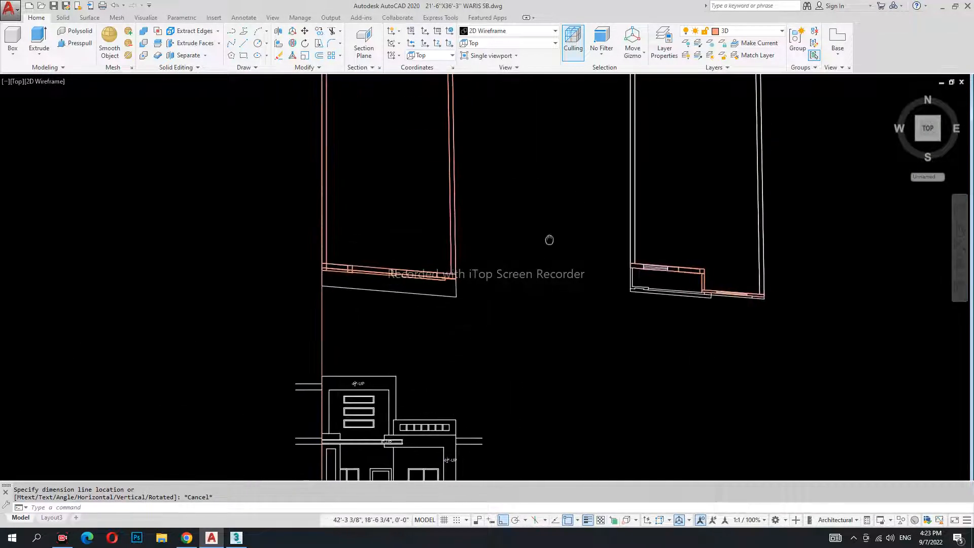
pyautogui.write('E')
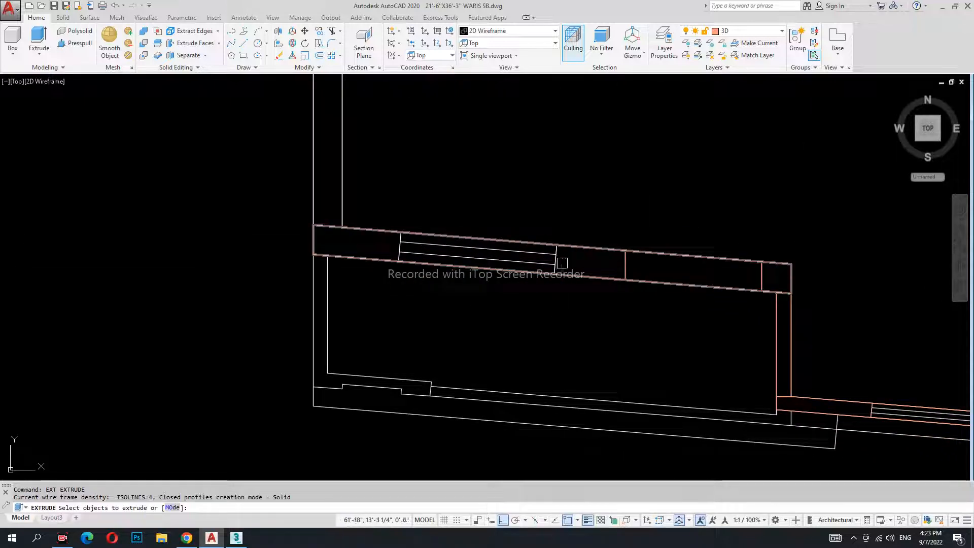
pyautogui.scroll(2, 556, 263)
pyautogui.moveTo(673, 310); pyautogui.dragTo(409, 136, button='middle')
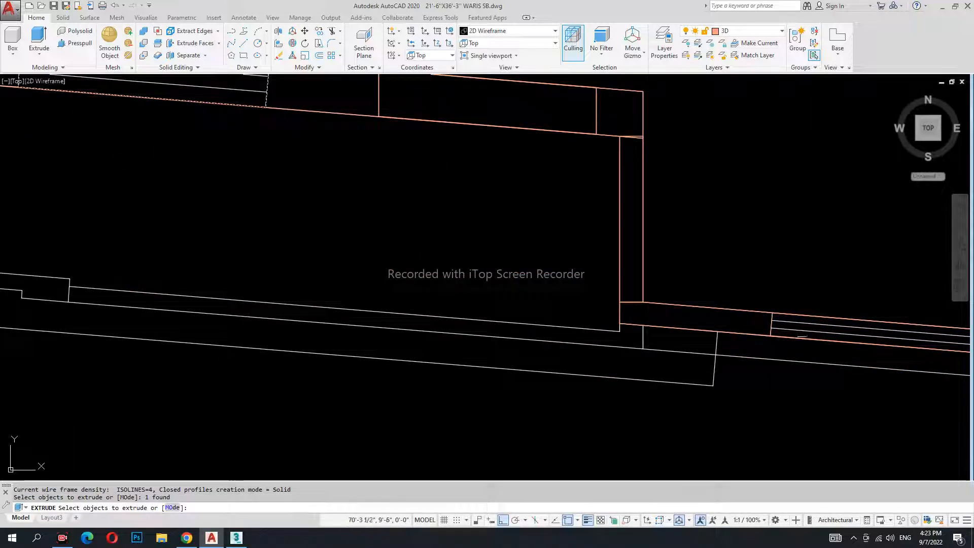
pyautogui.click(771, 326)
pyautogui.press('Return')
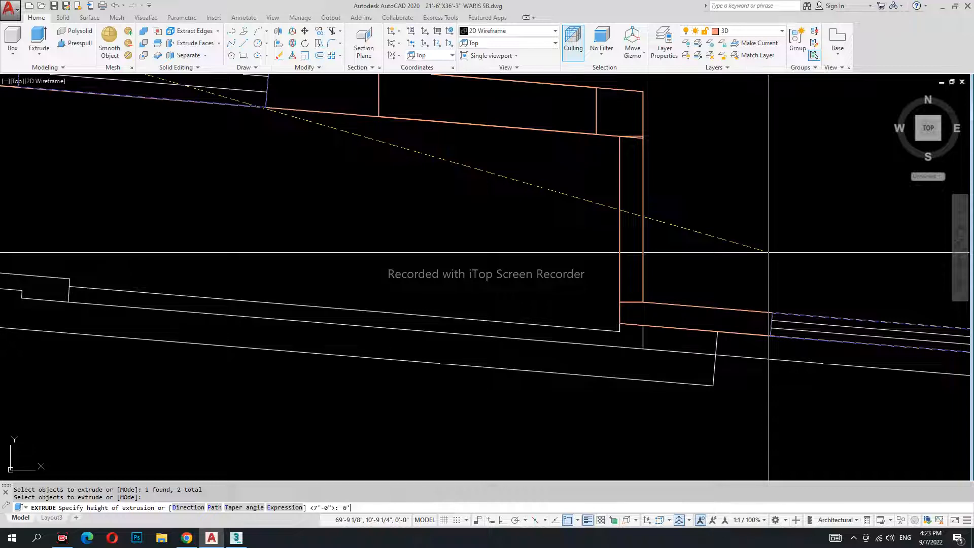
pyautogui.write("6'")
pyautogui.scroll(-5, 768, 252)
pyautogui.press('Escape')
# Switch to the front view and measure the height of the band below the upper floor openings on the elevation
pyautogui.click(477, 43)
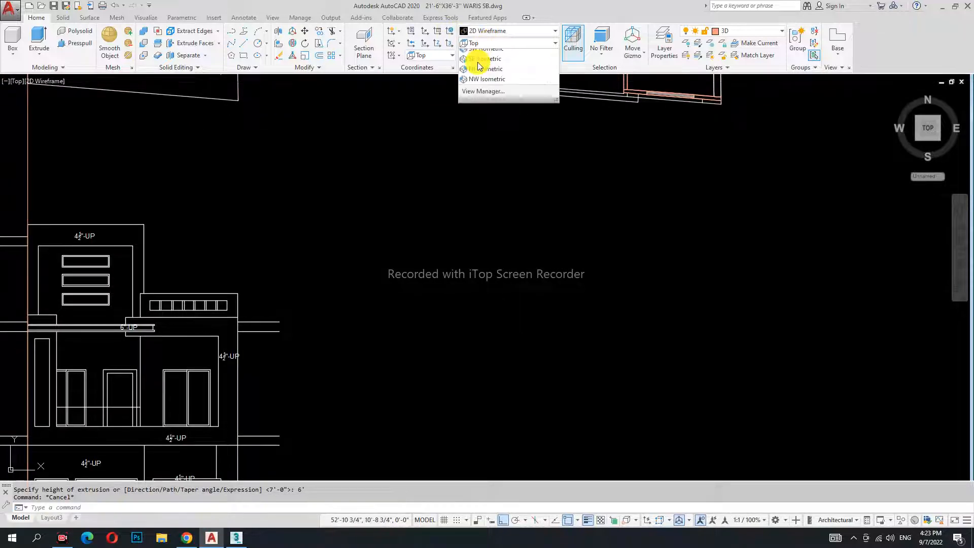
pyautogui.click(481, 96)
pyautogui.moveTo(735, 307); pyautogui.dragTo(565, 284, button='middle')
pyautogui.scroll(6, 518, 267)
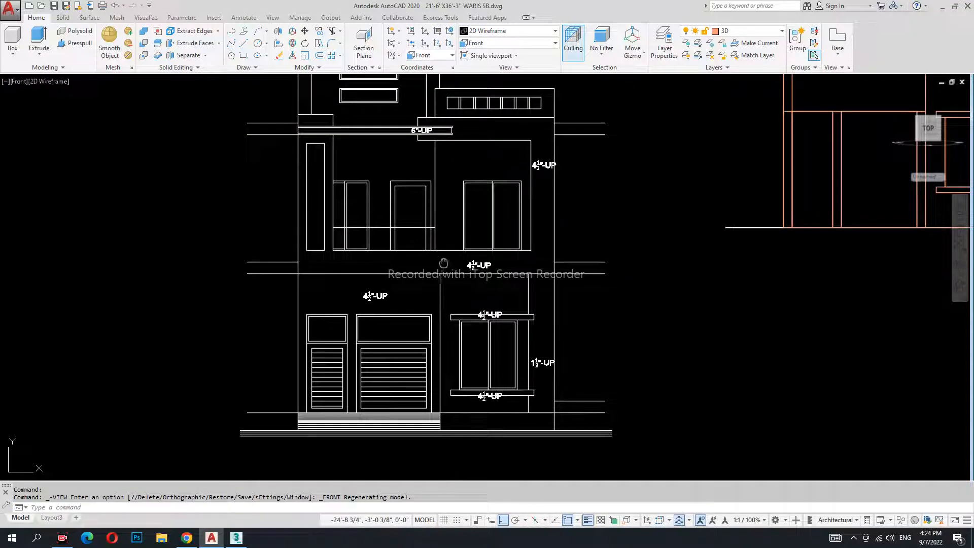
pyautogui.moveTo(443, 262); pyautogui.dragTo(460, 261, button='middle')
pyautogui.write('dli')
pyautogui.press('Return')
pyautogui.scroll(4, 400, 256)
pyautogui.click(363, 240)
pyautogui.click(361, 300)
pyautogui.press('Escape')
# Move both upper floor window blocks straight up by 24 inches
pyautogui.scroll(-6, 340, 301)
pyautogui.moveTo(774, 272); pyautogui.dragTo(448, 327, button='middle')
pyautogui.scroll(6, 702, 328)
pyautogui.click(745, 306)
pyautogui.click(680, 202)
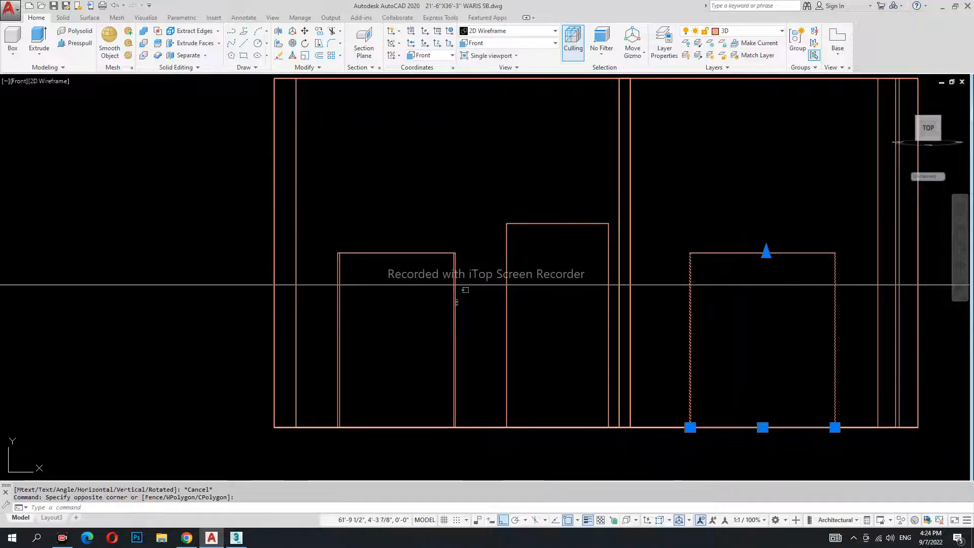
pyautogui.click(455, 300)
pyautogui.write('m')
pyautogui.press('Return')
pyautogui.click(450, 229)
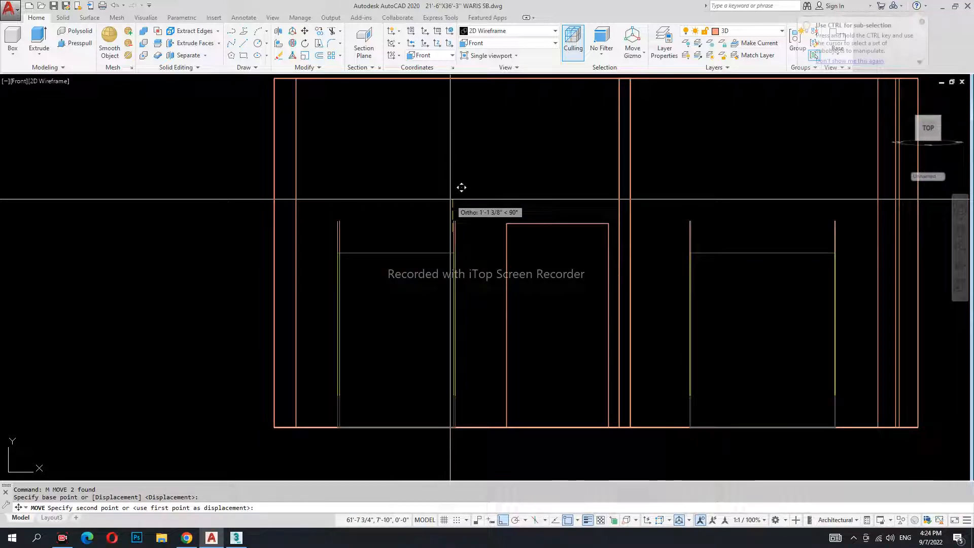
pyautogui.write('4')
pyautogui.press('Return')
# Move the door block straight up by 12 inches and save the drawing
pyautogui.click(581, 269)
pyautogui.click(546, 204)
pyautogui.press('Return')
pyautogui.click(544, 201)
pyautogui.write('12')
pyautogui.press('Return')
pyautogui.hotkey('ctrl', 's')
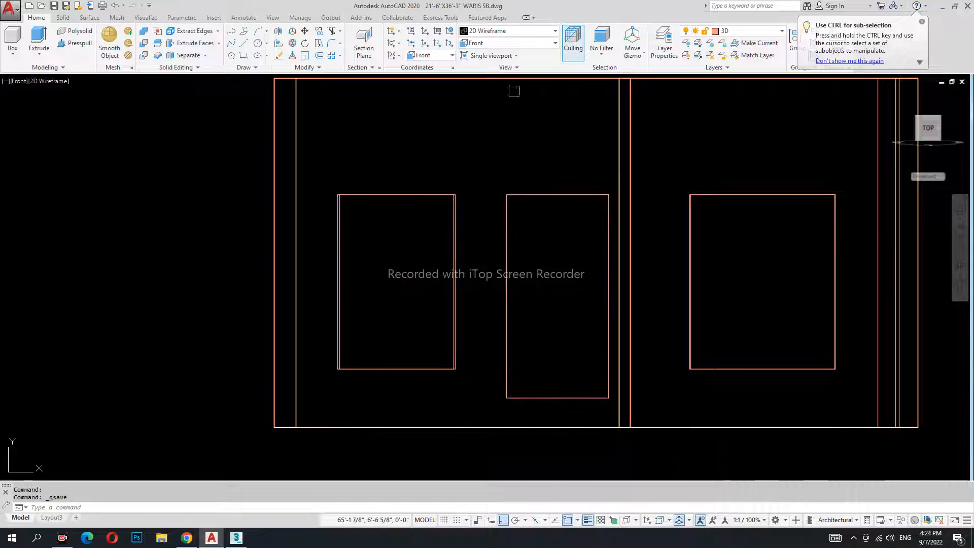
# In the SW isometric view, subtract the window and door blocks from the upper floor front walls and save the drawing
pyautogui.click(507, 43)
pyautogui.click(502, 115)
pyautogui.scroll(6, 544, 237)
pyautogui.write('su')
pyautogui.press('Return')
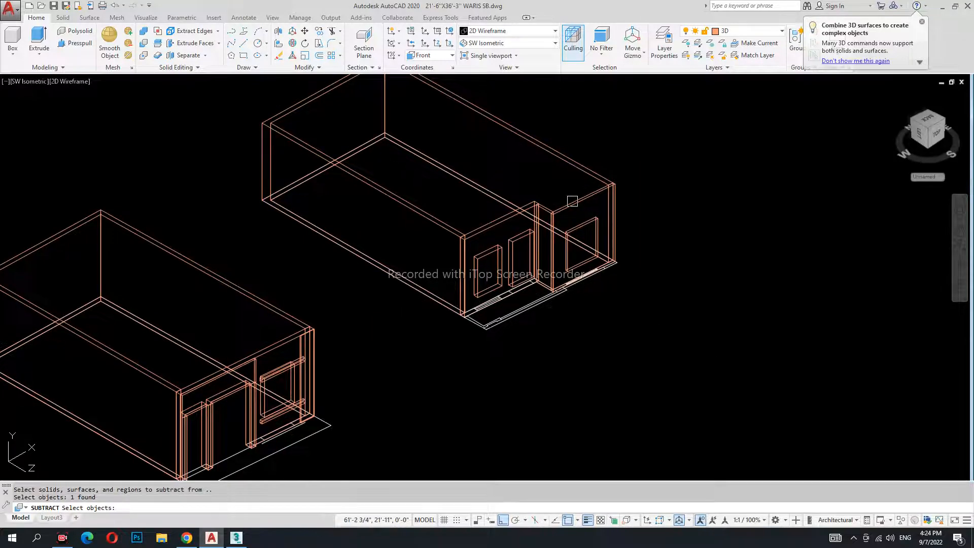
pyautogui.press('Escape')
pyautogui.moveTo(571, 203); pyautogui.dragTo(567, 150, button='middle')
pyautogui.hotkey('ctrl', 's')
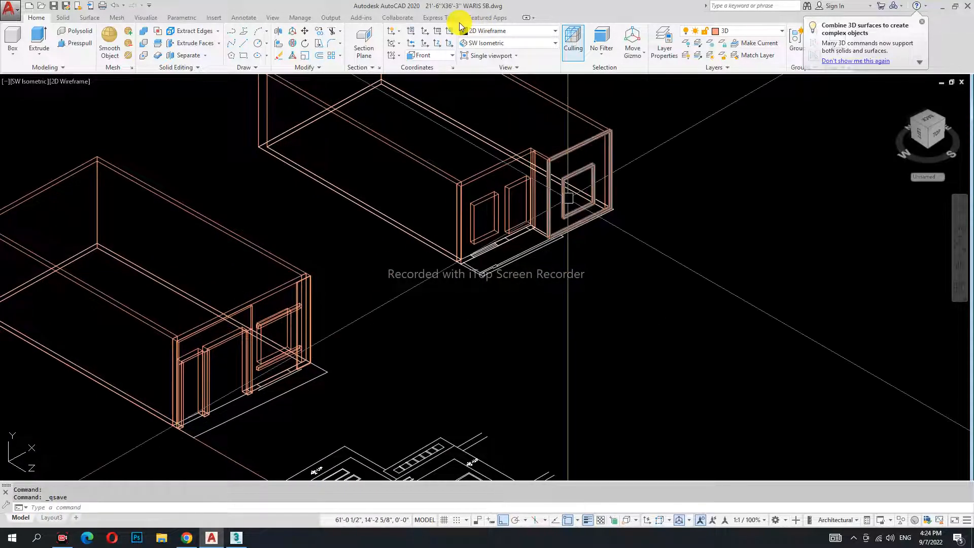
# Return to the top view and draw a rectangle over the terrace's left side wall, saving the drawing
pyautogui.click(481, 46)
pyautogui.click(479, 62)
pyautogui.scroll(5, 670, 284)
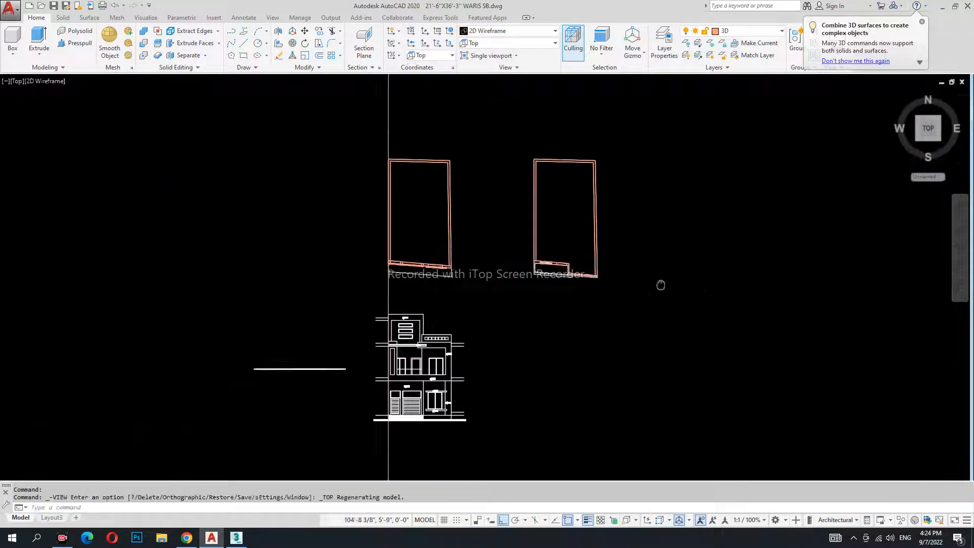
pyautogui.scroll(5, 609, 252)
pyautogui.write('REC')
pyautogui.press('Return')
pyautogui.click(288, 170)
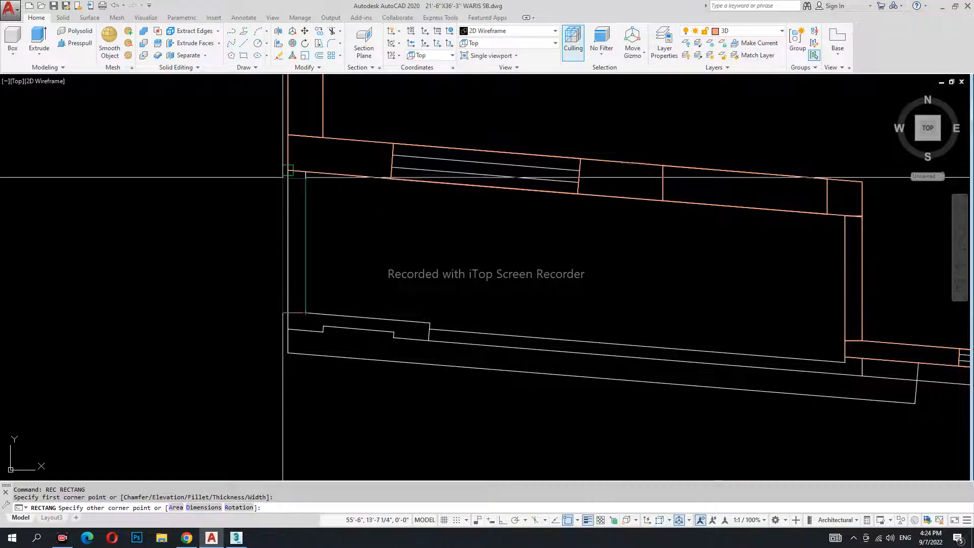
pyautogui.click(305, 313)
pyautogui.press('Escape')
pyautogui.press('Escape')
pyautogui.moveTo(390, 301)
pyautogui.mouseDown(button='middle')
pyautogui.moveTo(331, 258)
pyautogui.moveTo(333, 277)
pyautogui.mouseUp(button='middle')
pyautogui.hotkey('ctrl', 's')
# Erase the rectangle drawn over the terrace's left side wall
pyautogui.press('Escape')
pyautogui.press('Escape')
pyautogui.scroll(4, 236, 274)
pyautogui.click(233, 268)
pyautogui.write('E')
pyautogui.press('Return')
pyautogui.scroll(-4, 326, 333)
pyautogui.press('Escape')
pyautogui.press('Escape')
# Create a boundary inside the terrace's left side wall and save the drawing
pyautogui.scroll(2, 332, 292)
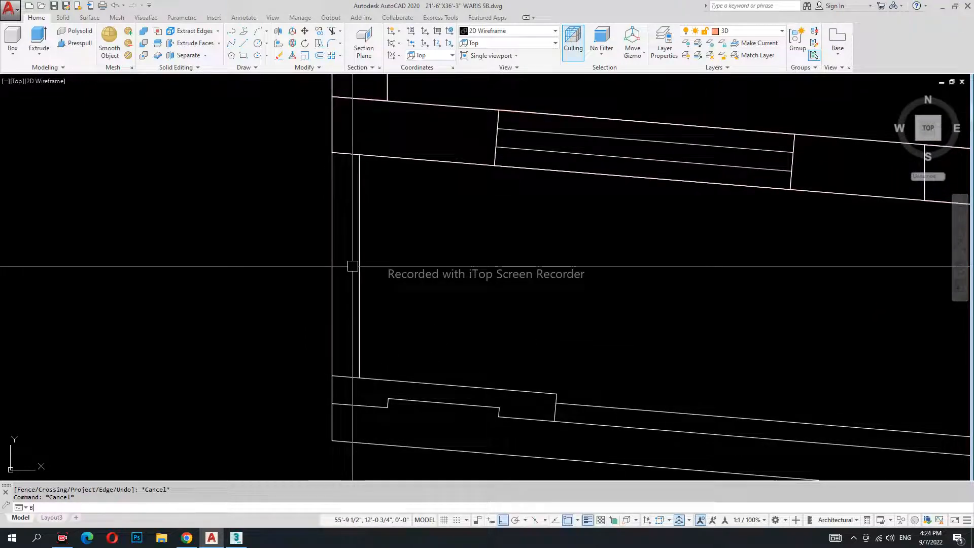
pyautogui.press('Return')
pyautogui.press('Return')
pyautogui.click(341, 242)
pyautogui.press('Return')
pyautogui.press('Escape')
pyautogui.moveTo(458, 302); pyautogui.dragTo(400, 237, button='middle')
pyautogui.hotkey('ctrl', 's')
# Create a boundary around the notched front wall piece at the terrace's left corner and save the drawing
pyautogui.scroll(-4, 339, 255)
pyautogui.scroll(3, 367, 278)
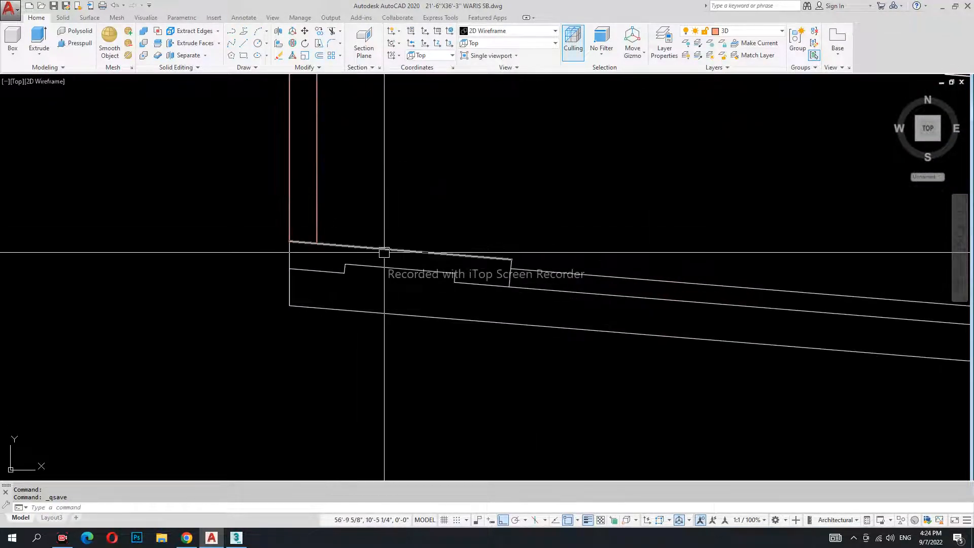
pyautogui.scroll(2, 343, 291)
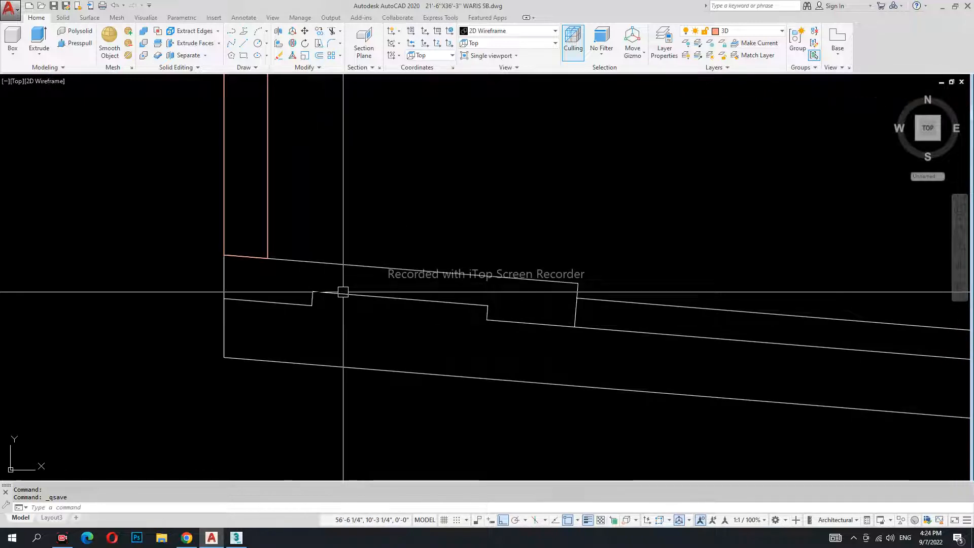
pyautogui.press('Return')
pyautogui.press('Return')
pyautogui.click(358, 286)
pyautogui.press('Return')
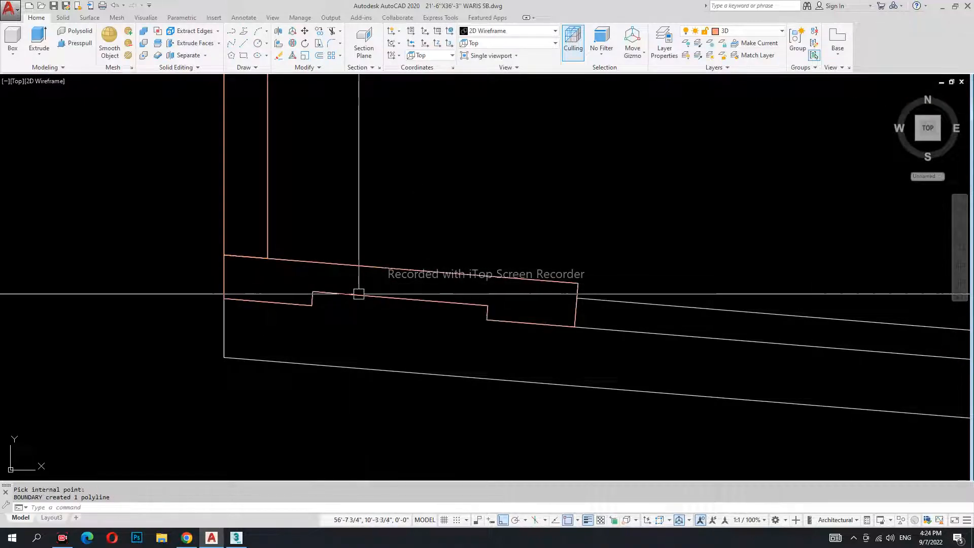
pyautogui.press('Escape')
pyautogui.moveTo(398, 369); pyautogui.dragTo(417, 276, button='middle')
pyautogui.scroll(-6, 417, 265)
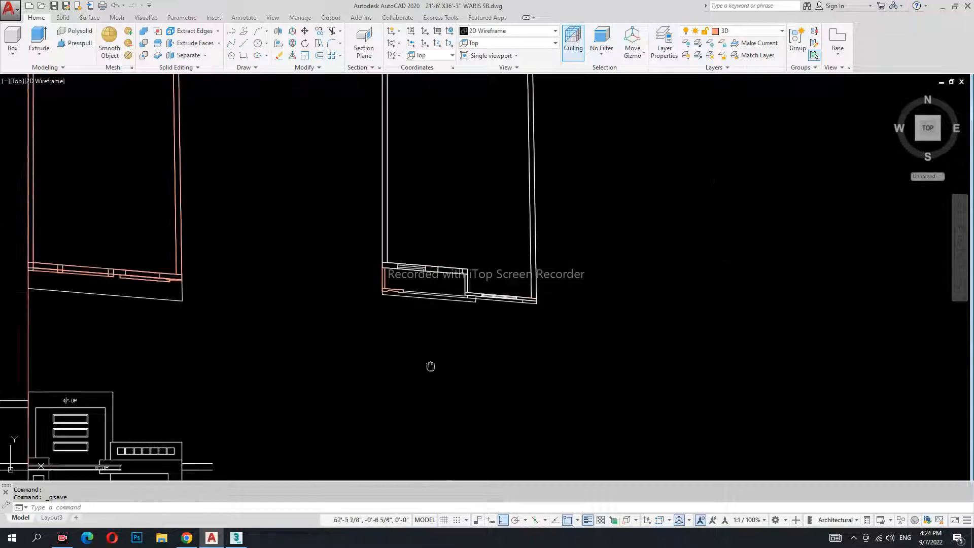
pyautogui.hotkey('ctrl', 's')
# Measure the height of the tall narrow recess beside the terrace on the front elevation
pyautogui.scroll(4, 362, 263)
pyautogui.write('DLI')
pyautogui.press('Return')
pyautogui.scroll(5, 398, 201)
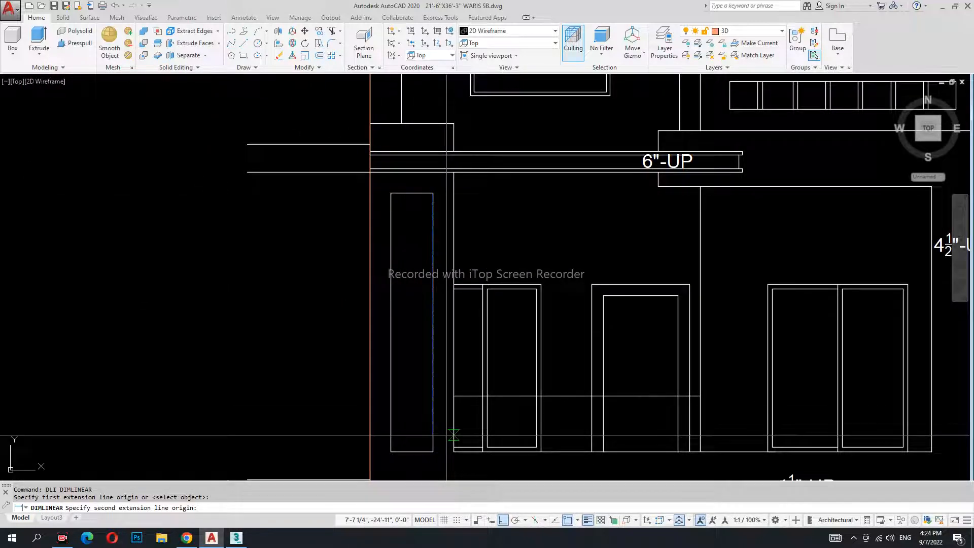
pyautogui.click(432, 451)
pyautogui.moveTo(293, 374); pyautogui.dragTo(316, 310, button='middle')
pyautogui.press('Escape')
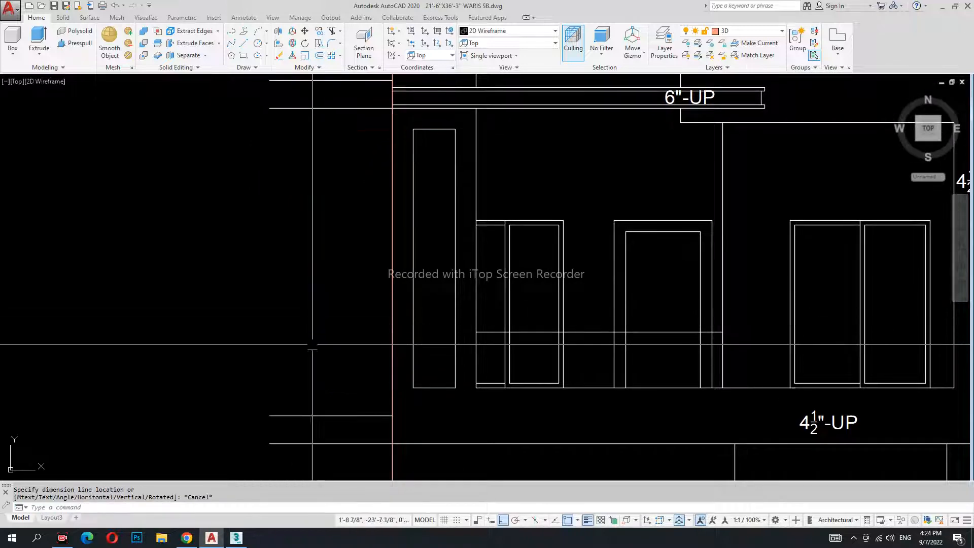
# Extrude the notched front wall boundary at the terrace's left corner 9'
pyautogui.scroll(-6, 314, 346)
pyautogui.moveTo(722, 274); pyautogui.dragTo(562, 365, button='middle')
pyautogui.scroll(-2, 562, 365)
pyautogui.scroll(13, 551, 250)
pyautogui.write('EXT')
pyautogui.press('Return')
pyautogui.click(554, 296)
pyautogui.press('Return')
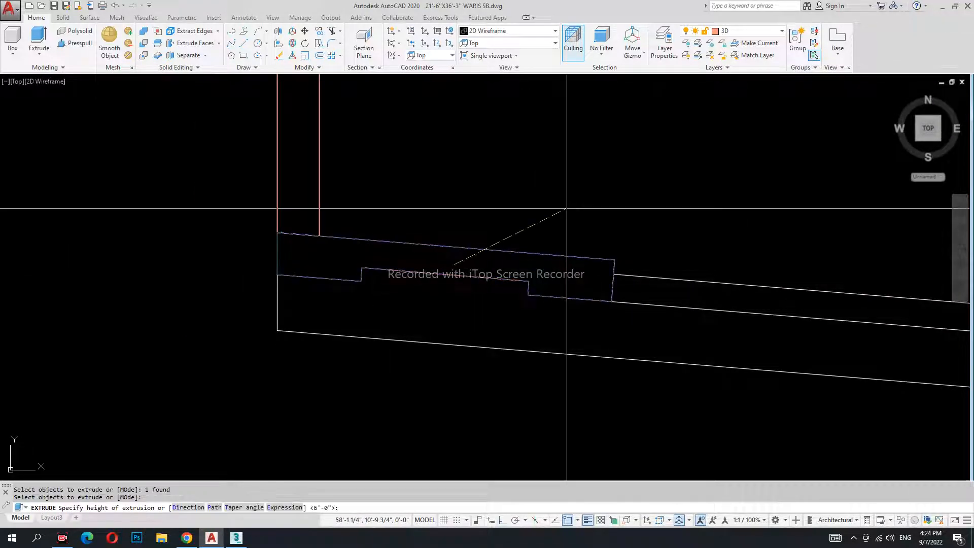
pyautogui.write("9'")
pyautogui.press('Escape')
pyautogui.press('Escape')
pyautogui.scroll(-6, 454, 243)
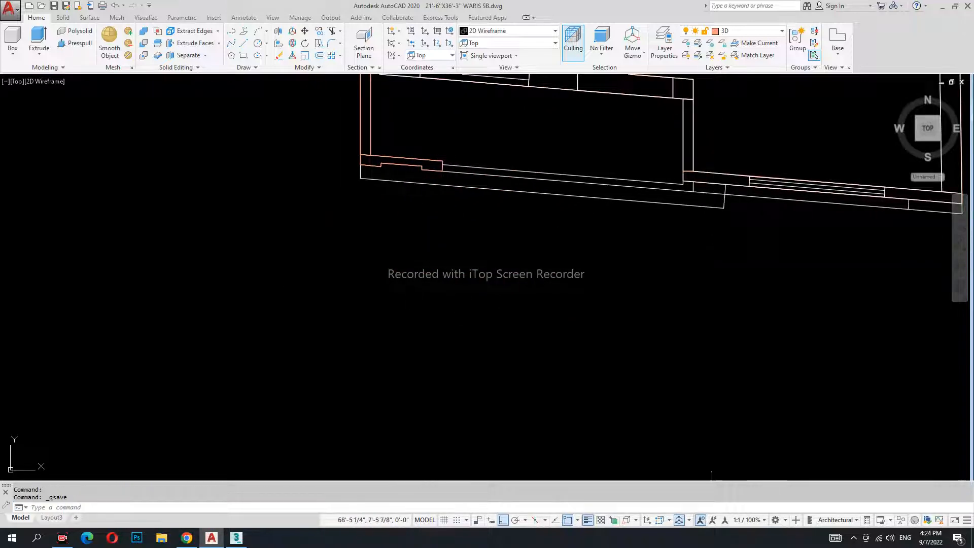
# Outline the full front wall piece at the terrace's left corner, across its notch, with a closed polyline
pyautogui.moveTo(712, 238); pyautogui.dragTo(500, 333, button='middle')
pyautogui.moveTo(554, 283); pyautogui.dragTo(513, 240, button='middle')
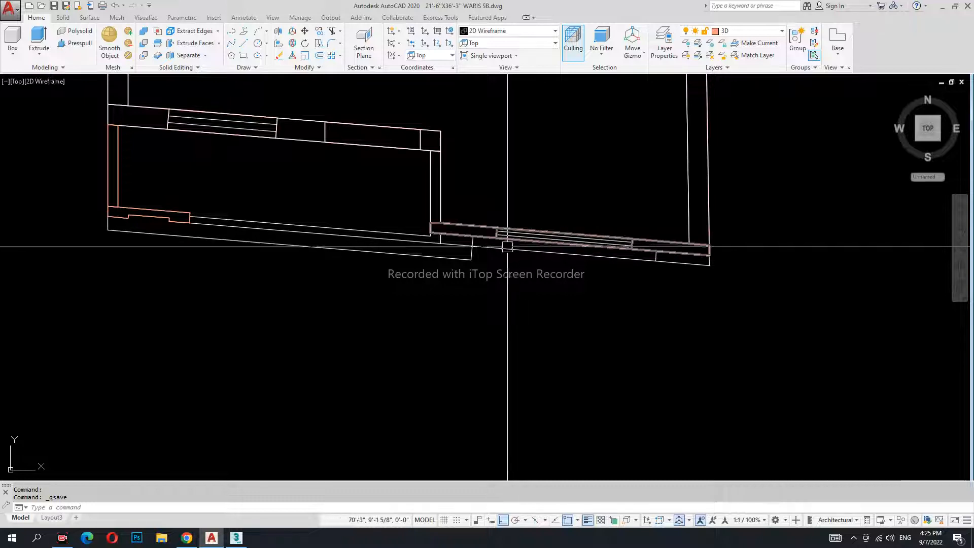
pyautogui.moveTo(587, 337); pyautogui.dragTo(579, 290, button='middle')
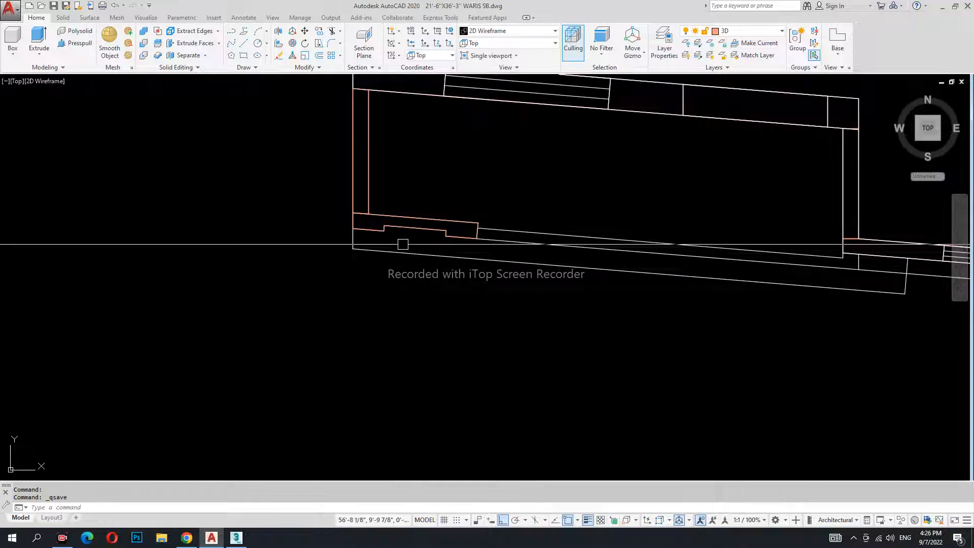
pyautogui.write('L')
pyautogui.press('Return')
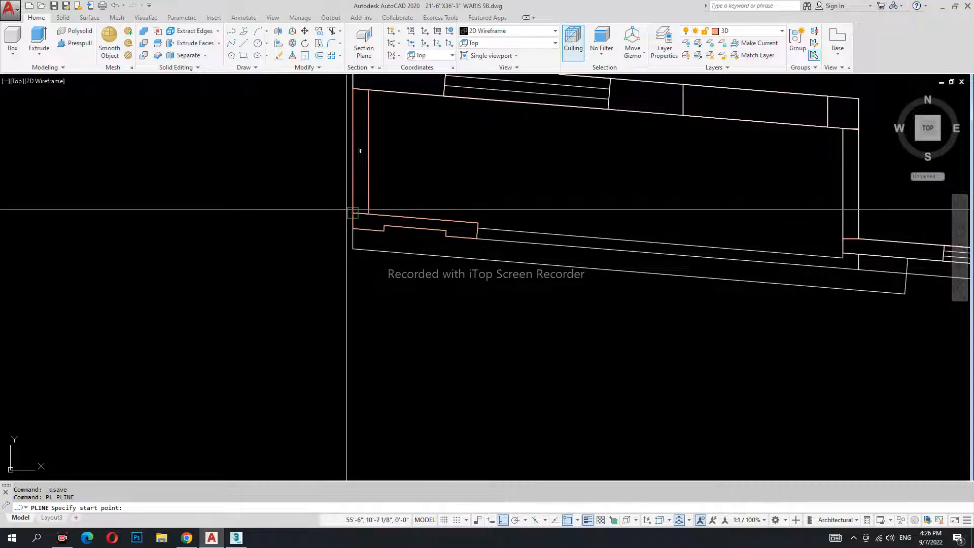
pyautogui.click(353, 212)
pyautogui.scroll(2, 452, 256)
pyautogui.click(485, 211)
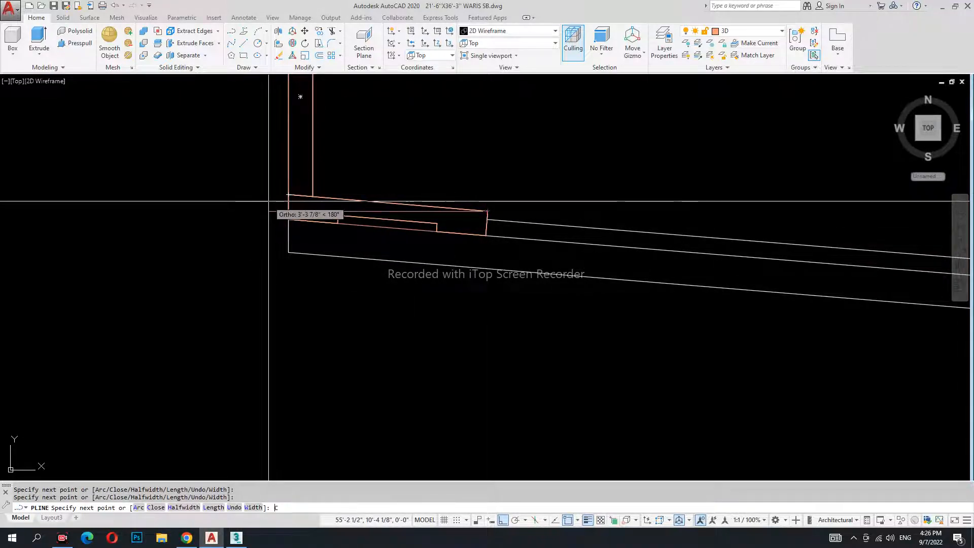
pyautogui.write('C')
pyautogui.press('Return')
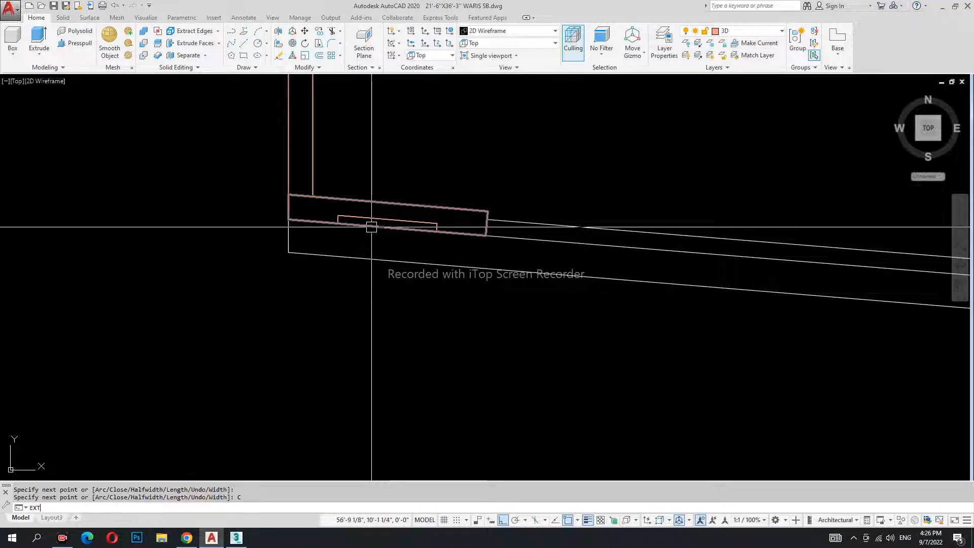
# Extrude the new outline at the terrace's left corner 24"
pyautogui.write('EXT')
pyautogui.press('Return')
pyautogui.click(371, 227)
pyautogui.press('Return')
pyautogui.write('24')
pyautogui.press('Return')
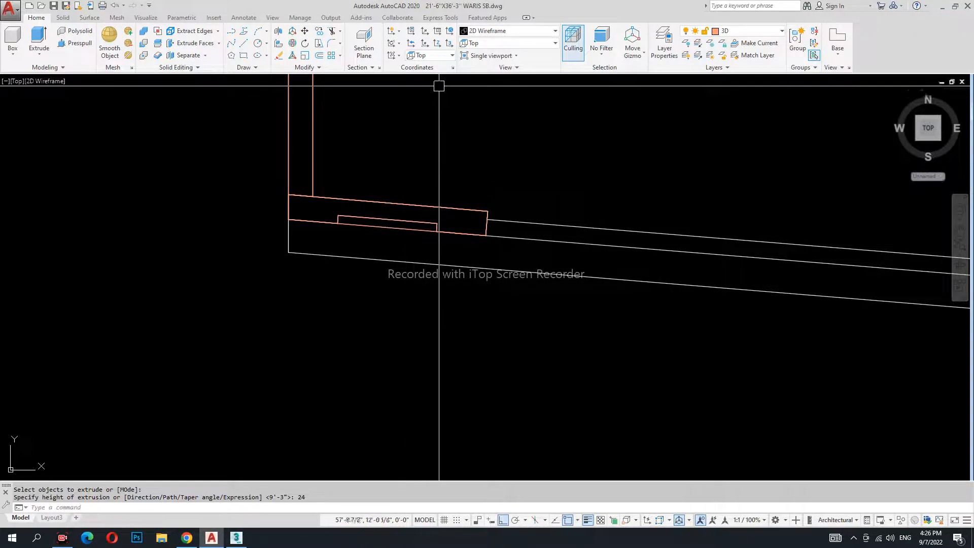
# In the front view, move the notched wall solid at the terrace's left corner up 24"
pyautogui.click(483, 43)
pyautogui.click(490, 97)
pyautogui.moveTo(720, 288); pyautogui.dragTo(441, 289, button='middle')
pyautogui.scroll(8, 649, 263)
pyautogui.moveTo(599, 255); pyautogui.dragTo(558, 257, button='middle')
pyautogui.click(509, 213)
pyautogui.write('M')
pyautogui.press('Return')
pyautogui.click(553, 223)
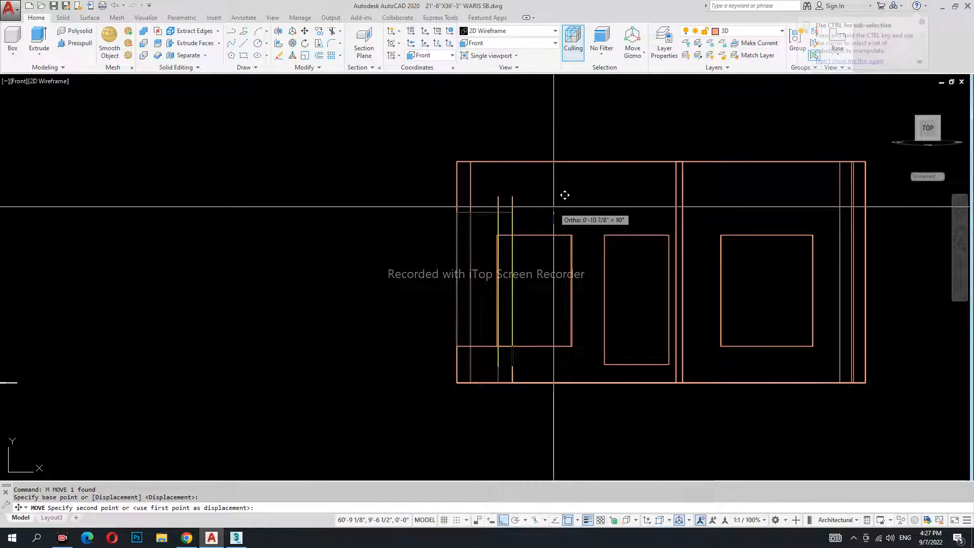
pyautogui.write('24')
pyautogui.press('Return')
# Move the 24" block below the notched wall solid up 9'3"
pyautogui.moveTo(532, 208); pyautogui.dragTo(543, 271, button='middle')
pyautogui.click(522, 426)
pyautogui.write('M')
pyautogui.press('Return')
pyautogui.click(388, 373)
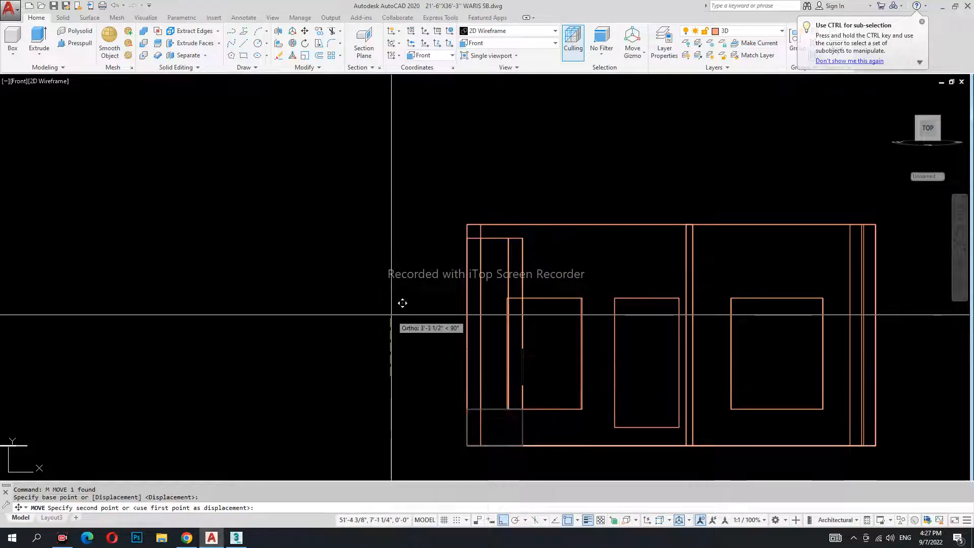
pyautogui.write("9'")
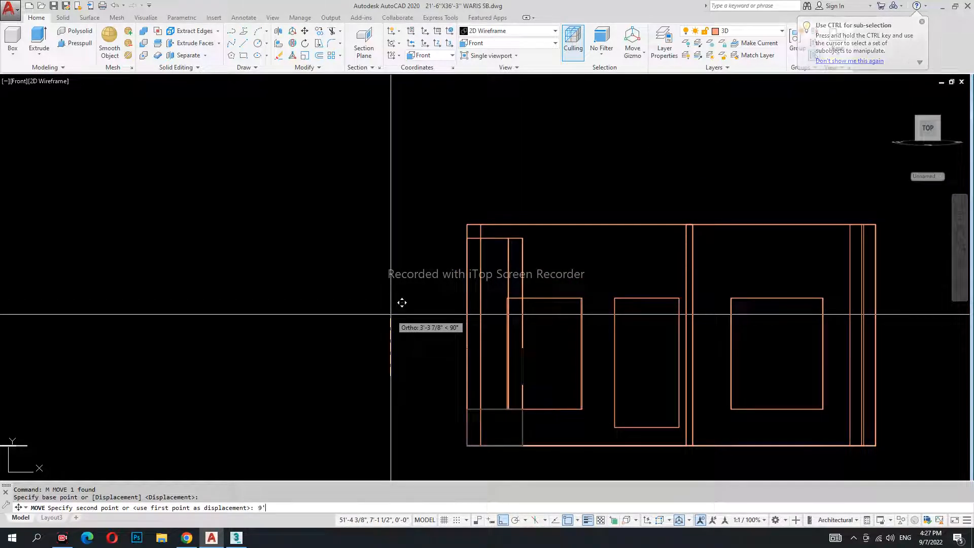
pyautogui.write('3')
pyautogui.press('Escape')
pyautogui.press('Escape')
# Move the same block further up so it sits on top of the notched wall solid
pyautogui.click(484, 279)
pyautogui.write('M')
pyautogui.press('Return')
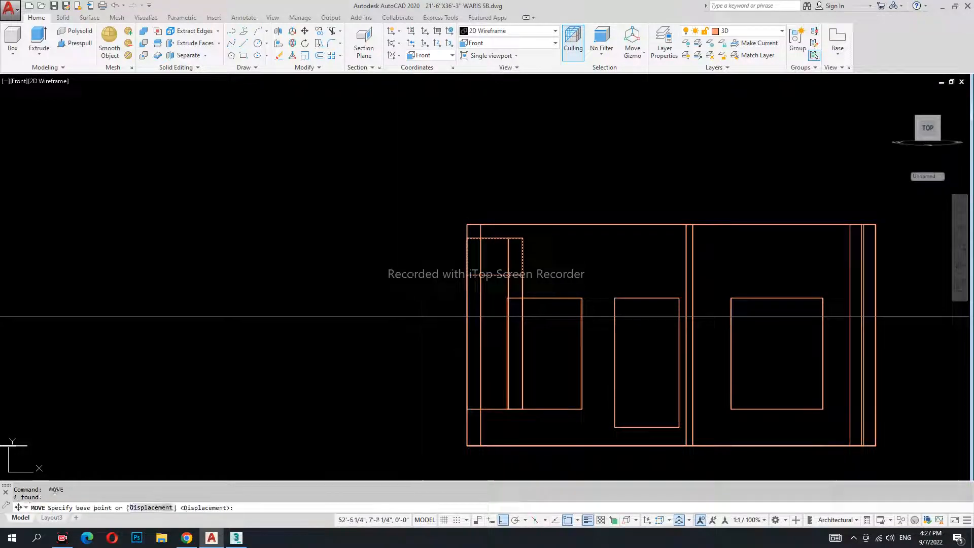
pyautogui.click(411, 316)
pyautogui.press('Escape')
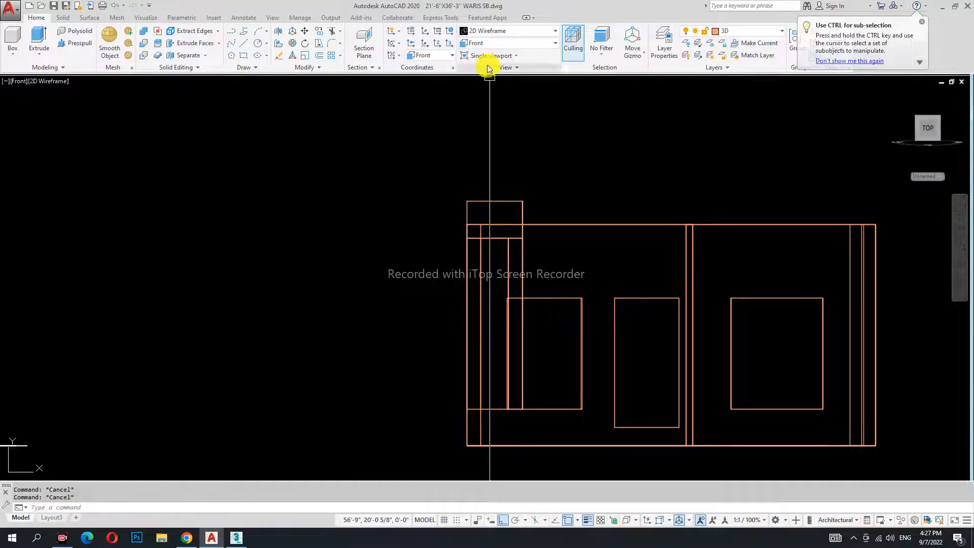
# In the SW Isometric view, raise the upper block's top using Move Faces and save the drawing
pyautogui.click(501, 115)
pyautogui.moveTo(670, 137)
pyautogui.mouseDown(button='middle')
pyautogui.moveTo(633, 211)
pyautogui.moveTo(661, 213)
pyautogui.moveTo(574, 322)
pyautogui.mouseUp(button='middle')
pyautogui.scroll(6, 645, 204)
pyautogui.scroll(5, 621, 280)
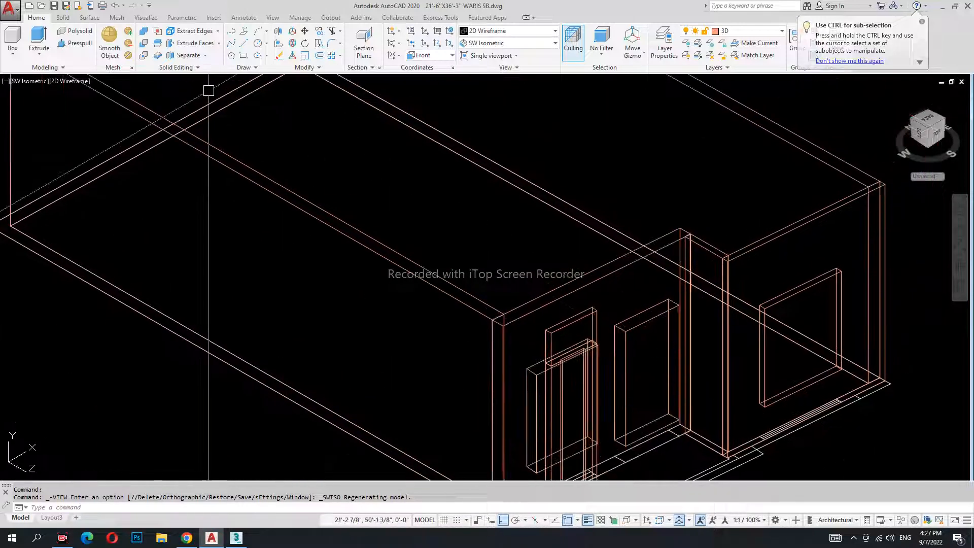
pyautogui.click(218, 43)
pyautogui.click(197, 105)
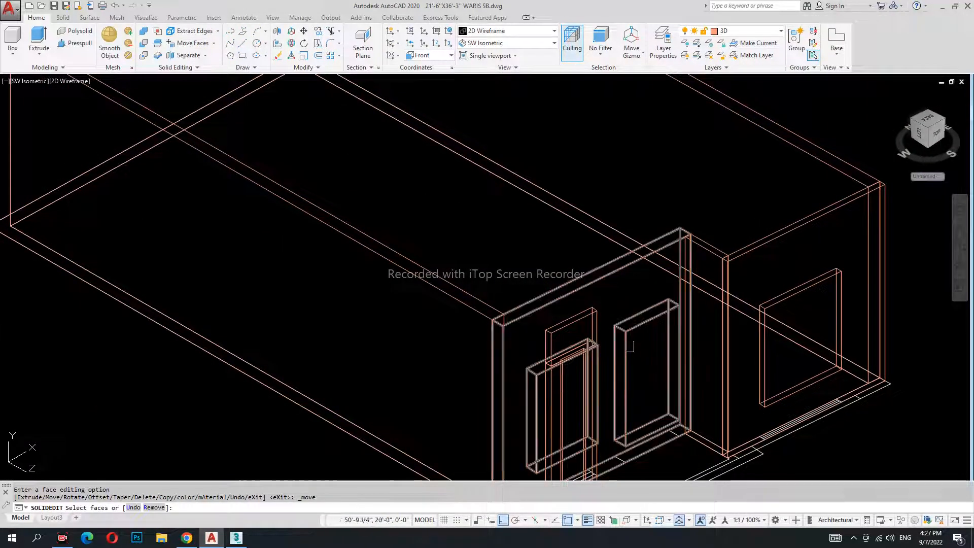
pyautogui.scroll(3, 561, 325)
pyautogui.click(561, 315)
pyautogui.press('Return')
pyautogui.click(543, 321)
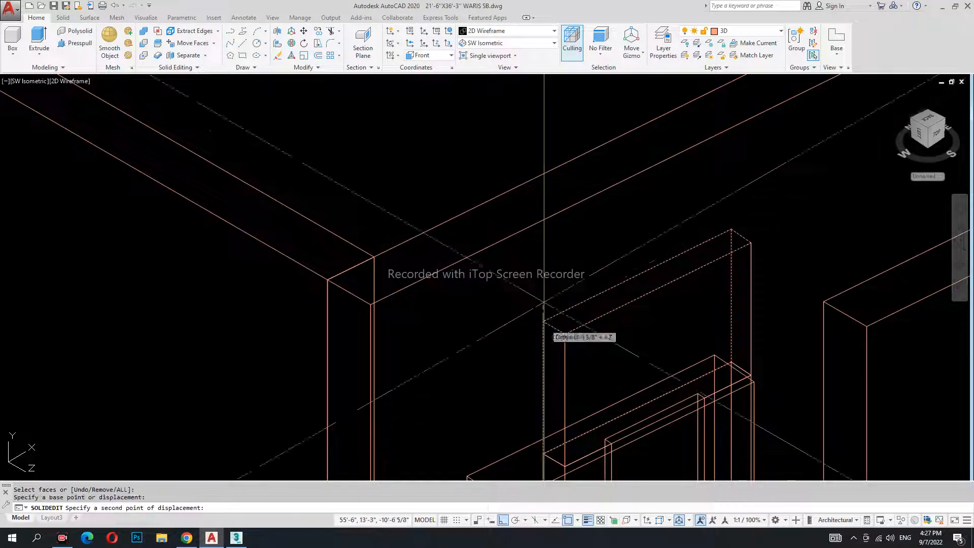
pyautogui.click(544, 262)
pyautogui.press('Escape')
pyautogui.scroll(-3, 467, 283)
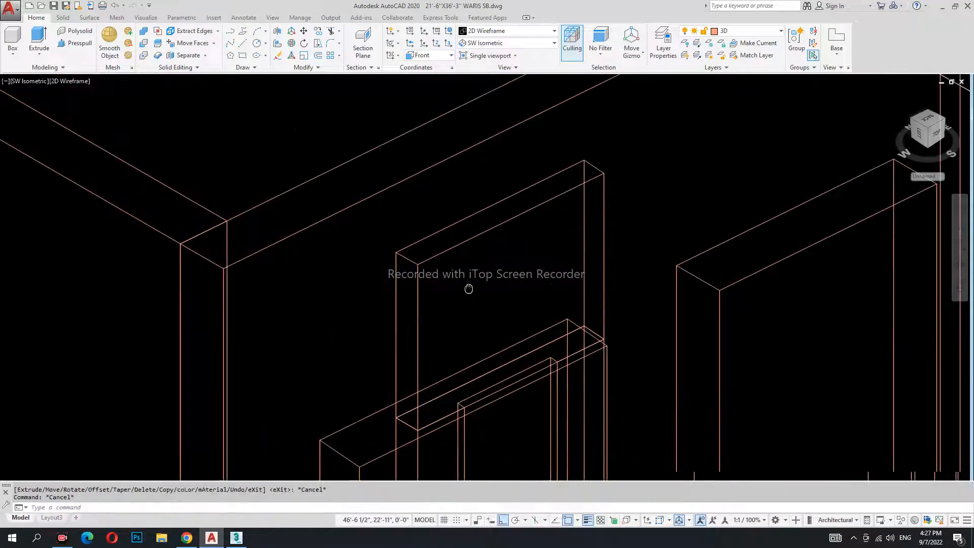
pyautogui.hotkey('ctrl', 's')
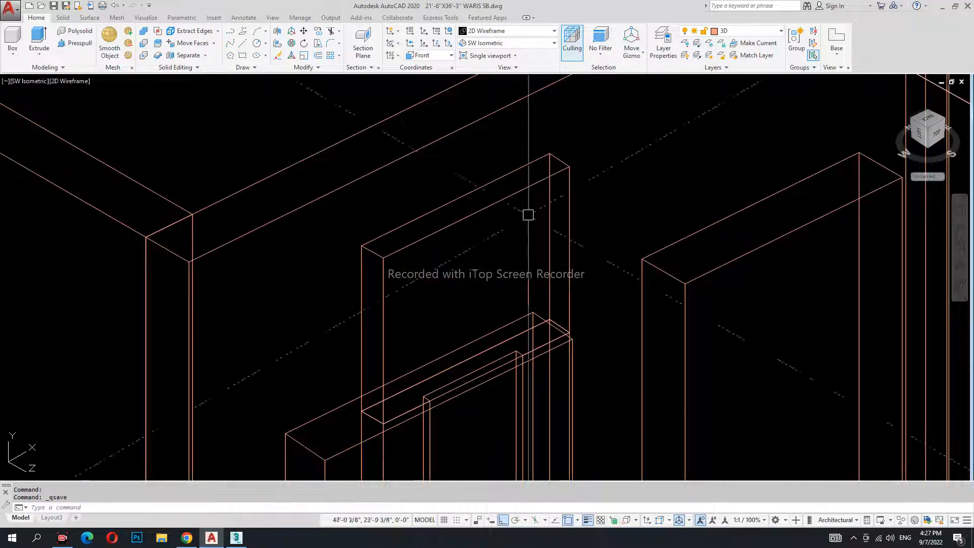
# Return to the top view and create a boundary in the small projecting piece at the front wall's right corner
pyautogui.click(486, 43)
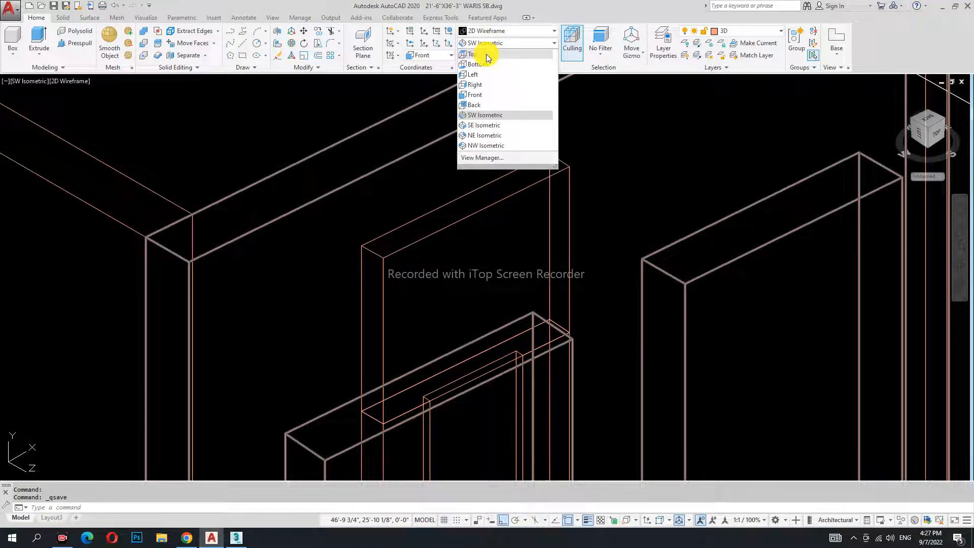
pyautogui.click(485, 53)
pyautogui.scroll(5, 621, 256)
pyautogui.moveTo(646, 208); pyautogui.dragTo(581, 256, button='middle')
pyautogui.scroll(2, 511, 262)
pyautogui.hotkey('ctrl', 's')
pyautogui.moveTo(682, 310); pyautogui.dragTo(612, 297, button='middle')
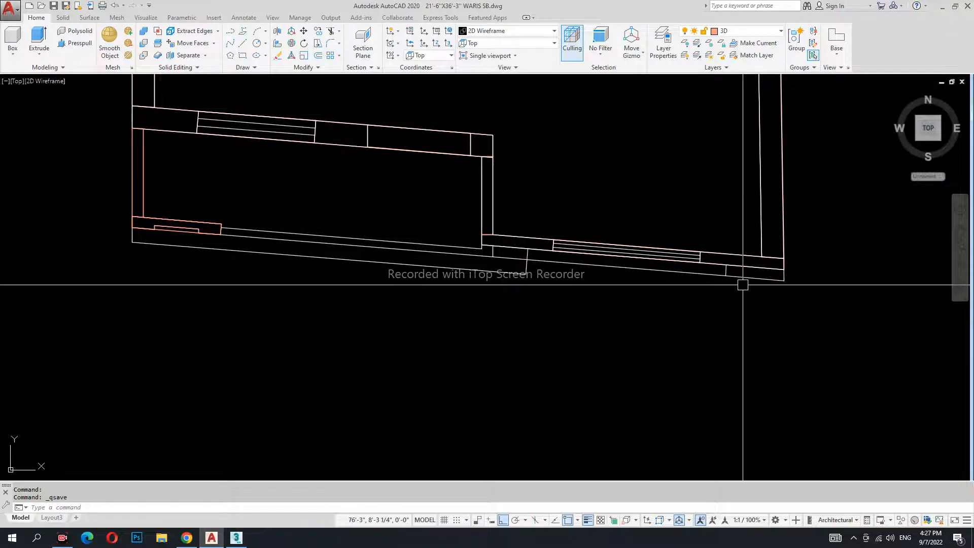
pyautogui.press('Return')
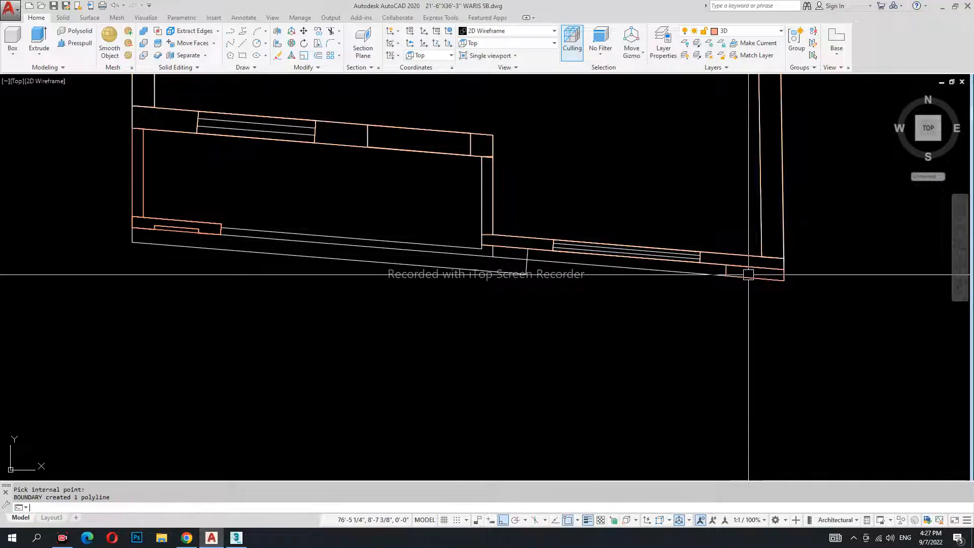
pyautogui.press('Escape')
# Try to outline the narrow front strip between the left wall piece and the right corner piece with a closed polyline
pyautogui.moveTo(604, 285); pyautogui.dragTo(637, 278, button='middle')
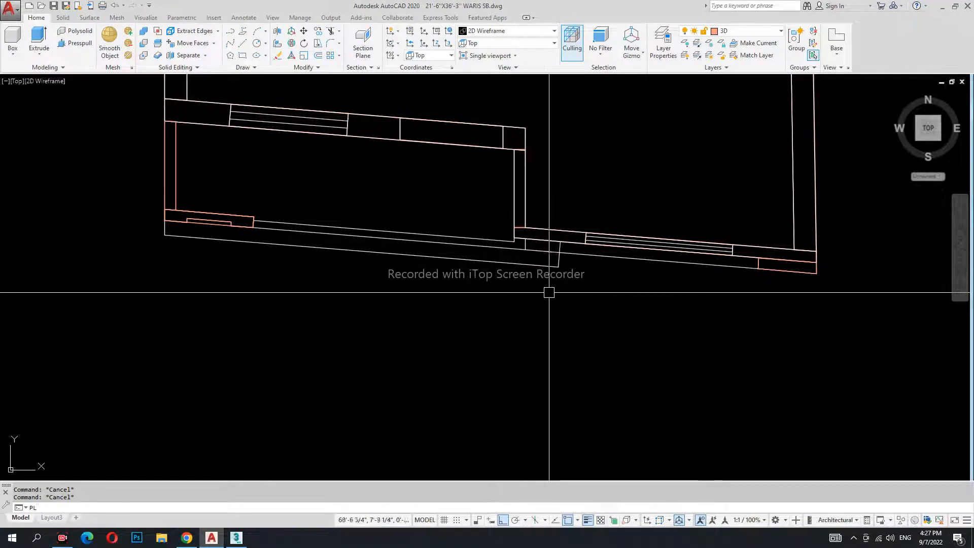
pyautogui.scroll(3, 253, 217)
pyautogui.click(268, 261)
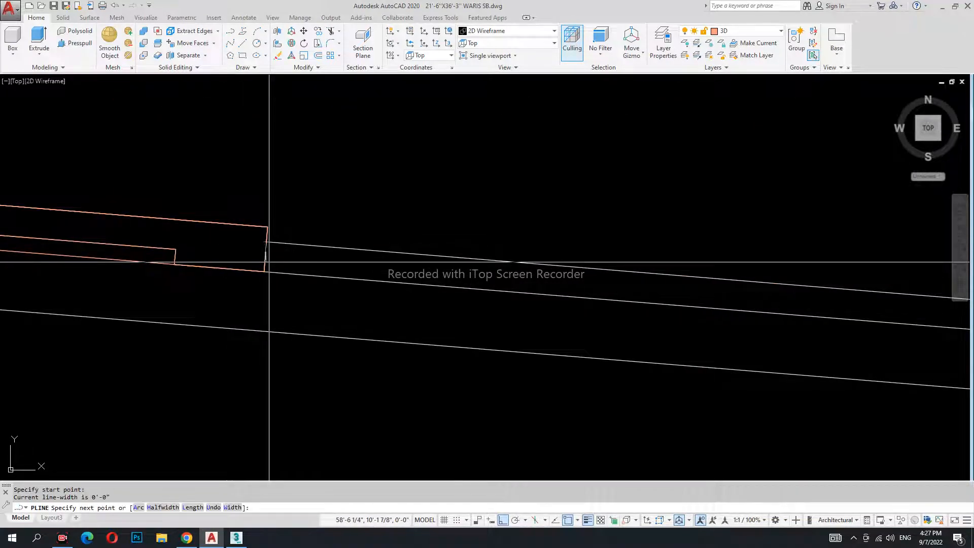
pyautogui.scroll(3, 255, 275)
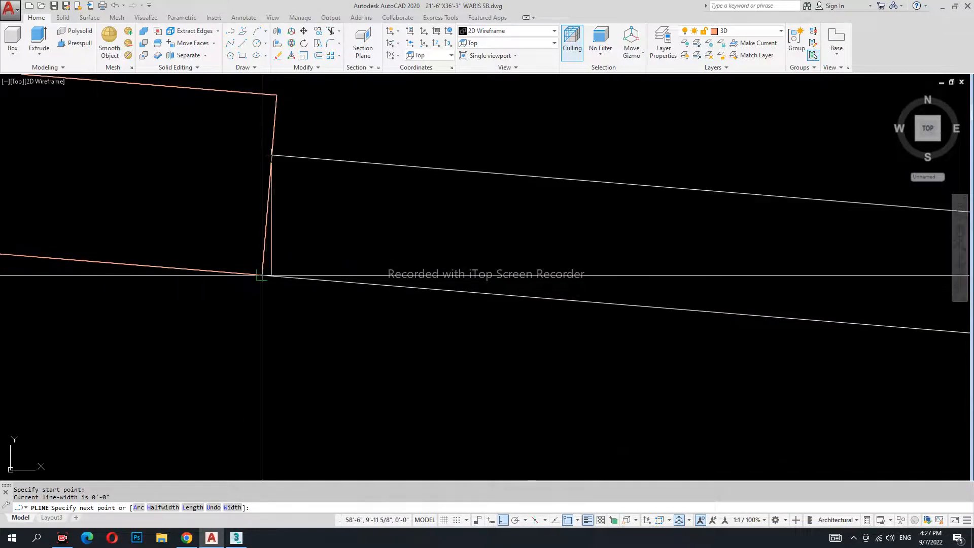
pyautogui.click(262, 275)
pyautogui.scroll(-6, 230, 291)
pyautogui.scroll(3, 729, 336)
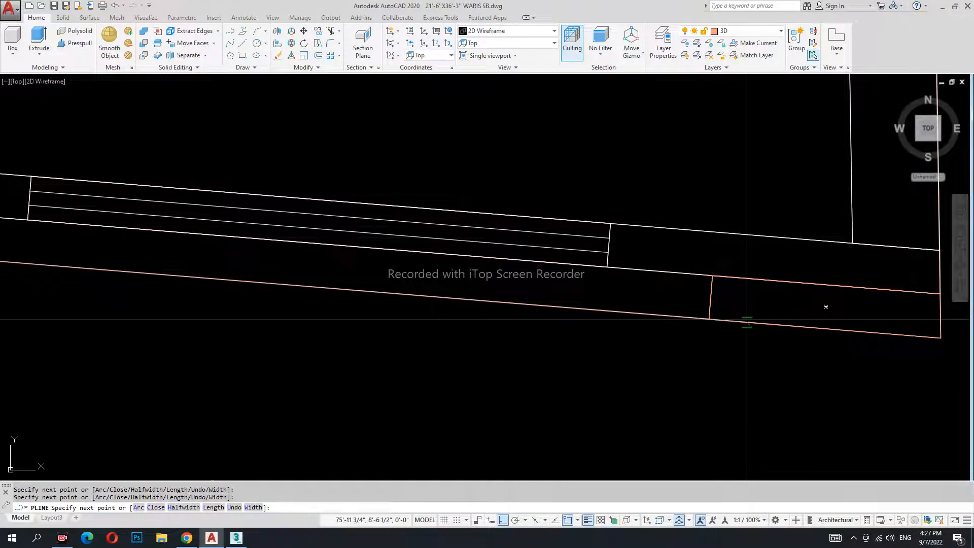
pyautogui.scroll(3, 705, 288)
pyautogui.scroll(-4, 793, 288)
pyautogui.moveTo(244, 266); pyautogui.dragTo(486, 276, button='middle')
pyautogui.moveTo(384, 270); pyautogui.dragTo(527, 277, button='middle')
pyautogui.scroll(-2, 527, 277)
pyautogui.moveTo(320, 239); pyautogui.dragTo(388, 239, button='middle')
pyautogui.write('c')
pyautogui.press('Return')
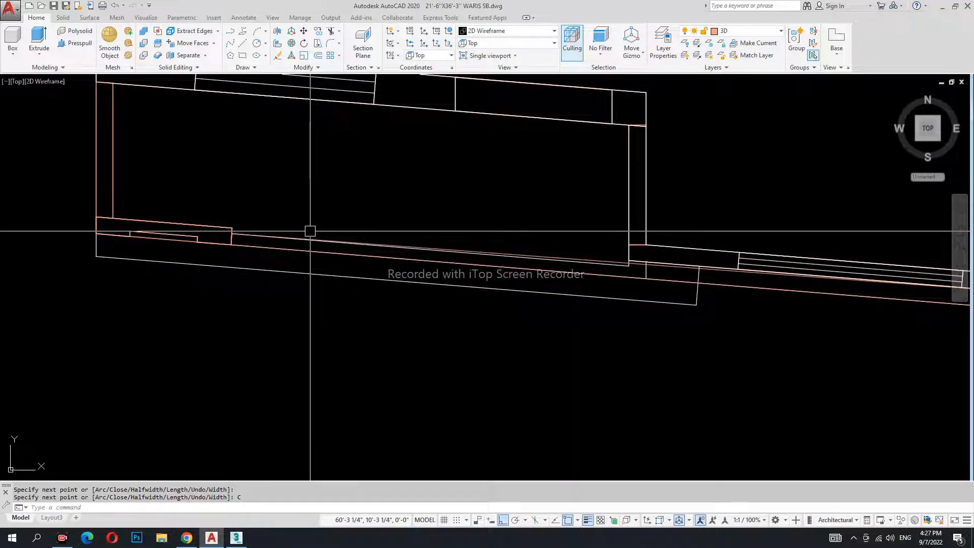
# Erase the closed polyline just drawn along the front strip
pyautogui.scroll(-2, 586, 307)
pyautogui.moveTo(586, 307)
pyautogui.mouseDown(button='middle')
pyautogui.moveTo(342, 304)
pyautogui.moveTo(438, 279)
pyautogui.mouseUp(button='middle')
pyautogui.scroll(3, 359, 288)
pyautogui.scroll(-2, 447, 293)
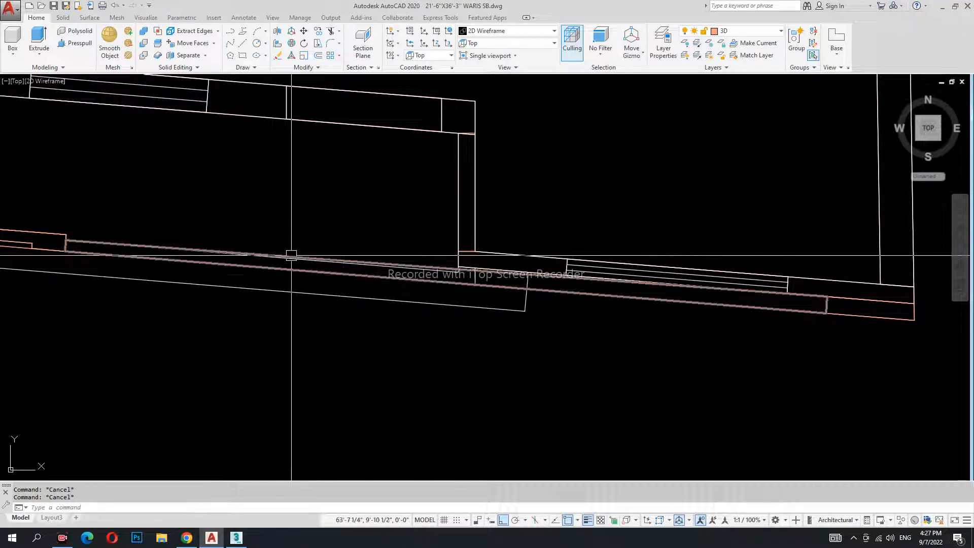
pyautogui.moveTo(554, 322); pyautogui.dragTo(483, 330, button='middle')
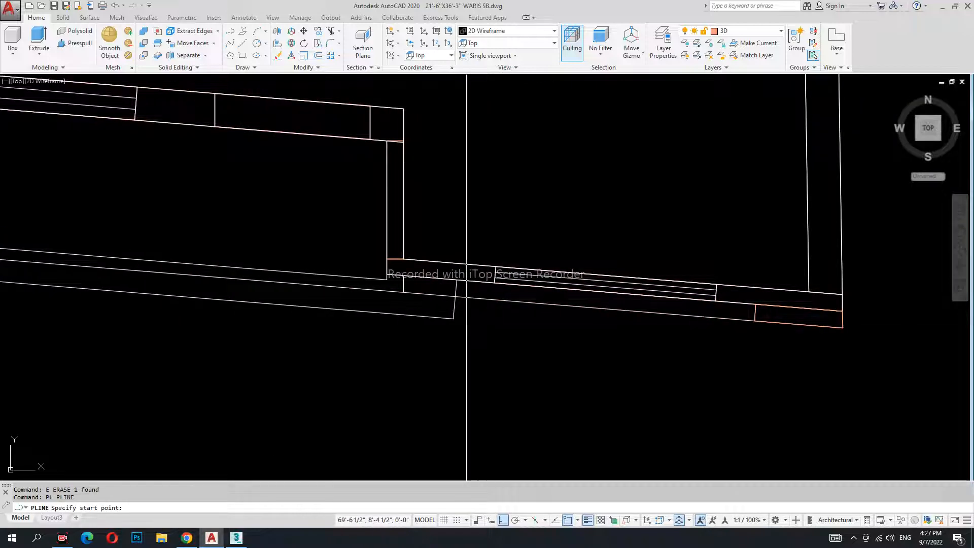
# Draw a closed polyline around the front strip between the two corner pieces, following the wall corner beside the terrace
pyautogui.scroll(-3, 482, 329)
pyautogui.scroll(5, 223, 235)
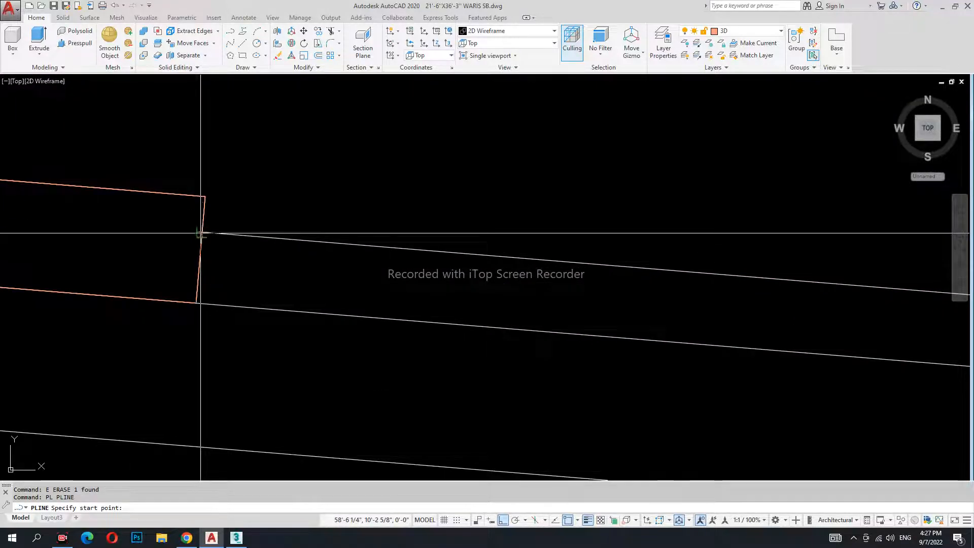
pyautogui.click(201, 233)
pyautogui.click(196, 303)
pyautogui.scroll(-8, 159, 305)
pyautogui.scroll(5, 312, 338)
pyautogui.click(525, 260)
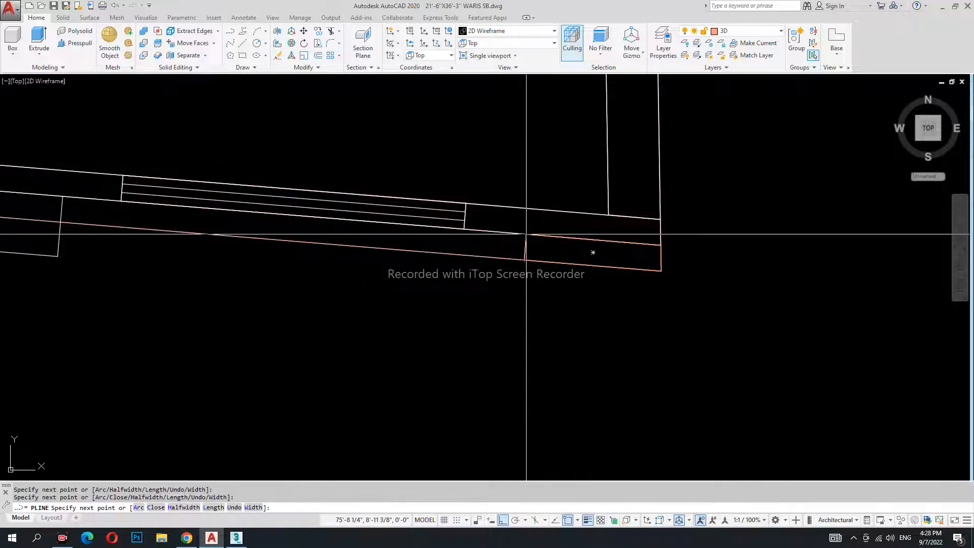
pyautogui.scroll(-3, 578, 241)
pyautogui.scroll(5, 506, 195)
pyautogui.scroll(-2, 504, 238)
pyautogui.scroll(-5, 722, 333)
pyautogui.moveTo(170, 274); pyautogui.dragTo(340, 239, button='middle')
pyautogui.scroll(7, 339, 238)
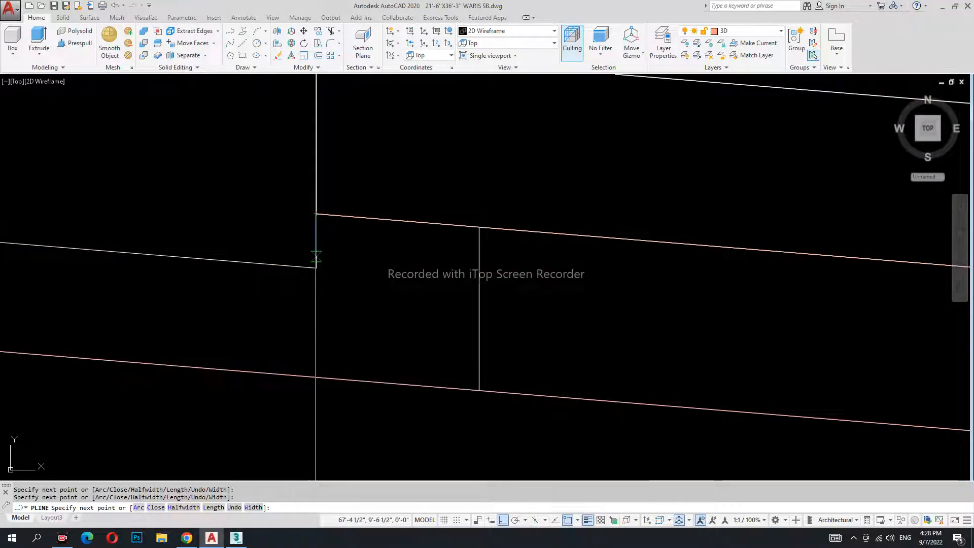
pyautogui.scroll(-2, 259, 262)
pyautogui.moveTo(259, 261); pyautogui.dragTo(530, 259, button='middle')
pyautogui.scroll(-6, 482, 284)
pyautogui.write('C')
pyautogui.press('Return')
pyautogui.press('Escape')
pyautogui.press('Escape')
# Measure the height of the band above the upper floor's right window on the front elevation
pyautogui.moveTo(466, 298); pyautogui.dragTo(277, 217, button='middle')
pyautogui.scroll(-7, 477, 259)
pyautogui.moveTo(477, 259); pyautogui.dragTo(471, 99, button='middle')
pyautogui.scroll(-2, 472, 99)
pyautogui.moveTo(323, 361); pyautogui.dragTo(617, 222, button='middle')
pyautogui.scroll(2, 308, 231)
pyautogui.moveTo(307, 230); pyautogui.dragTo(338, 258, button='middle')
pyautogui.write('DLI')
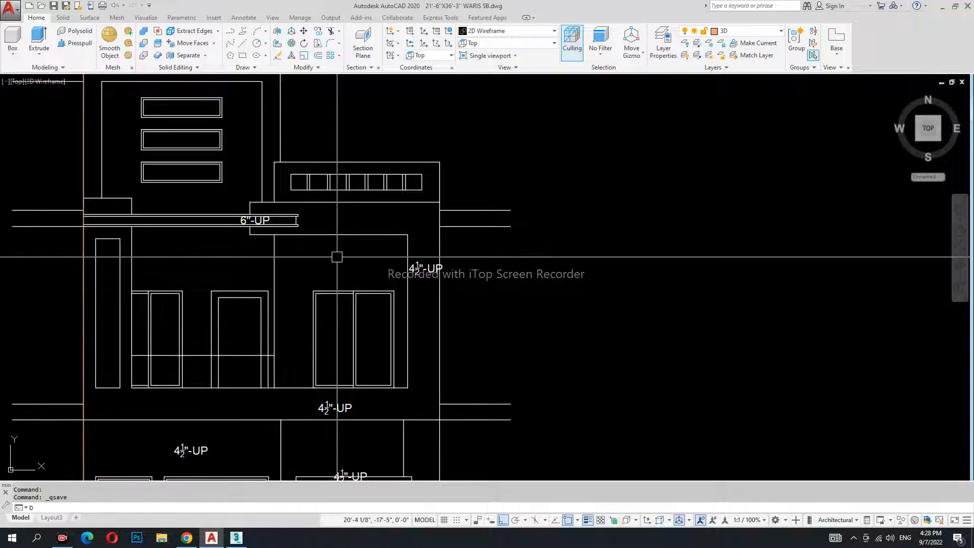
pyautogui.press('space')
pyautogui.scroll(2, 349, 234)
pyautogui.press('Escape')
pyautogui.press('Escape')
pyautogui.scroll(-5, 354, 272)
pyautogui.moveTo(399, 332); pyautogui.dragTo(430, 281, button='middle')
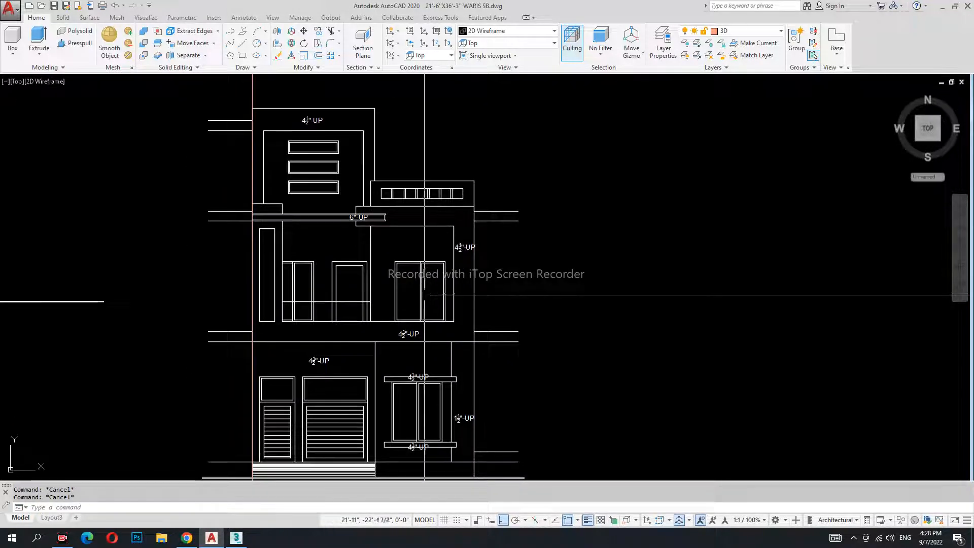
# Extrude the closed front strip outline on the upper floor plan 24"
pyautogui.scroll(-6, 390, 371)
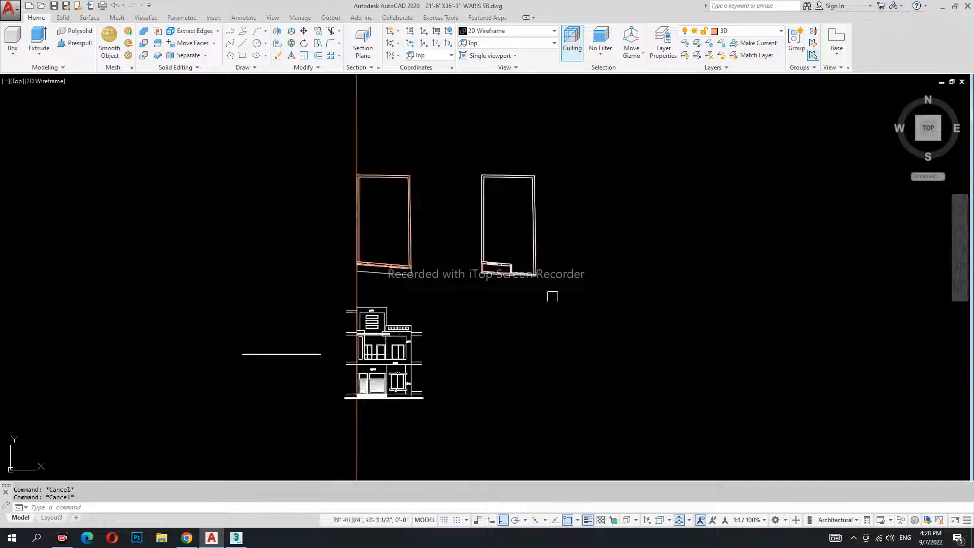
pyautogui.scroll(7, 478, 282)
pyautogui.scroll(2, 484, 271)
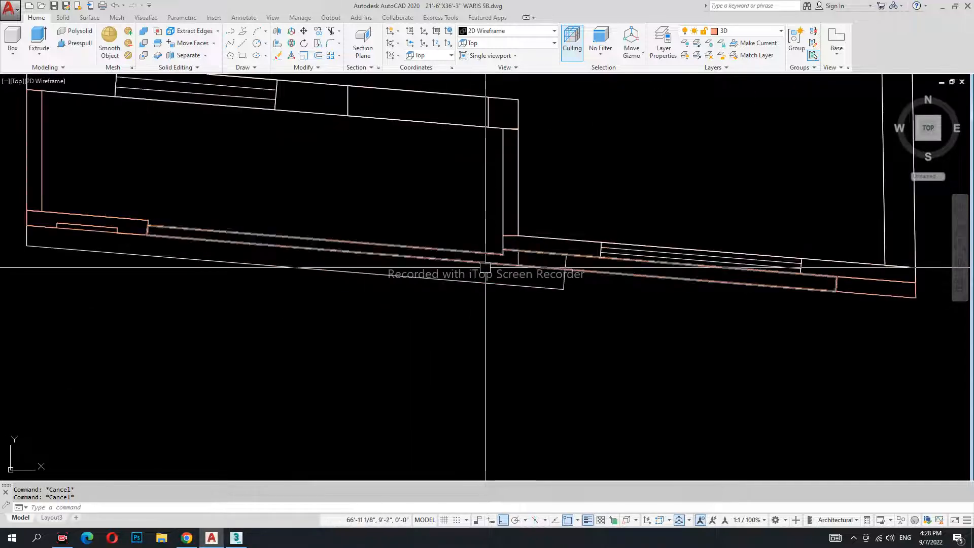
pyautogui.click(454, 260)
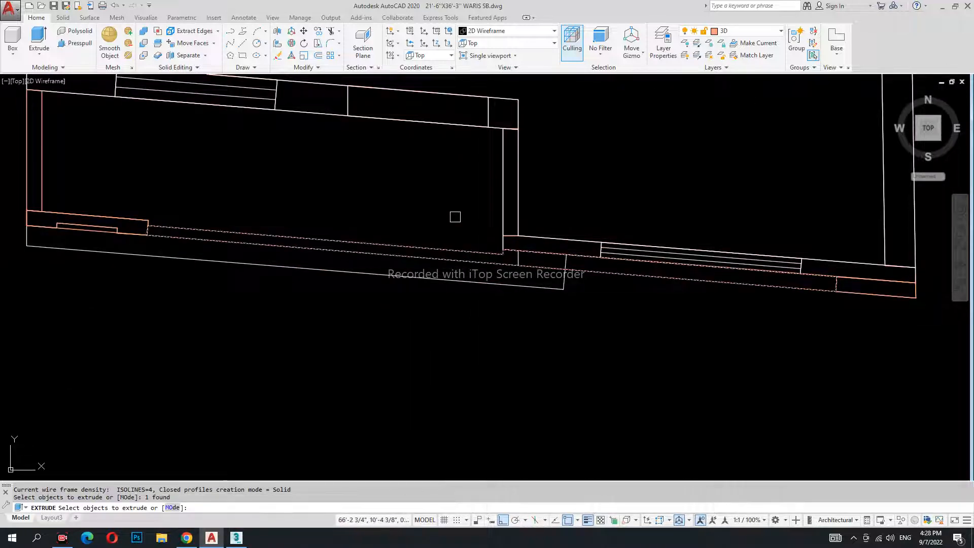
pyautogui.press('Return')
pyautogui.write('24')
pyautogui.press('Return')
pyautogui.scroll(-5, 449, 211)
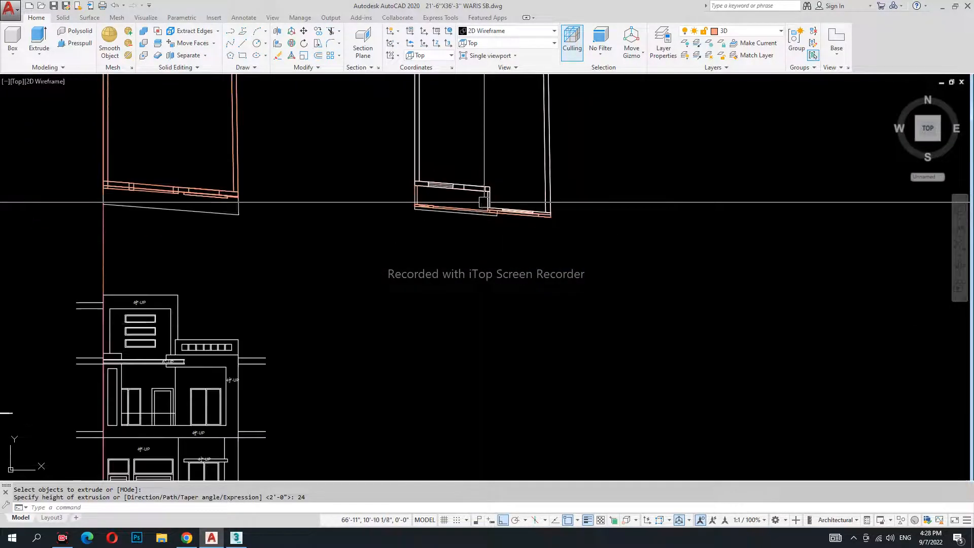
# Measure the height of the side strip beside the upper floor's right window on the front elevation
pyautogui.scroll(2, 500, 234)
pyautogui.scroll(3, 211, 350)
pyautogui.press('Escape')
pyautogui.press('Escape')
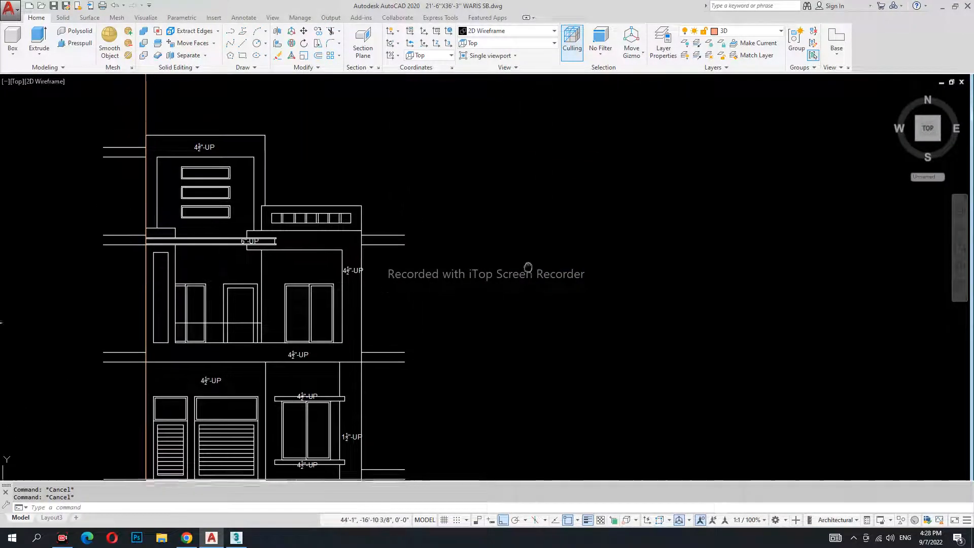
pyautogui.write('DL')
pyautogui.press('Return')
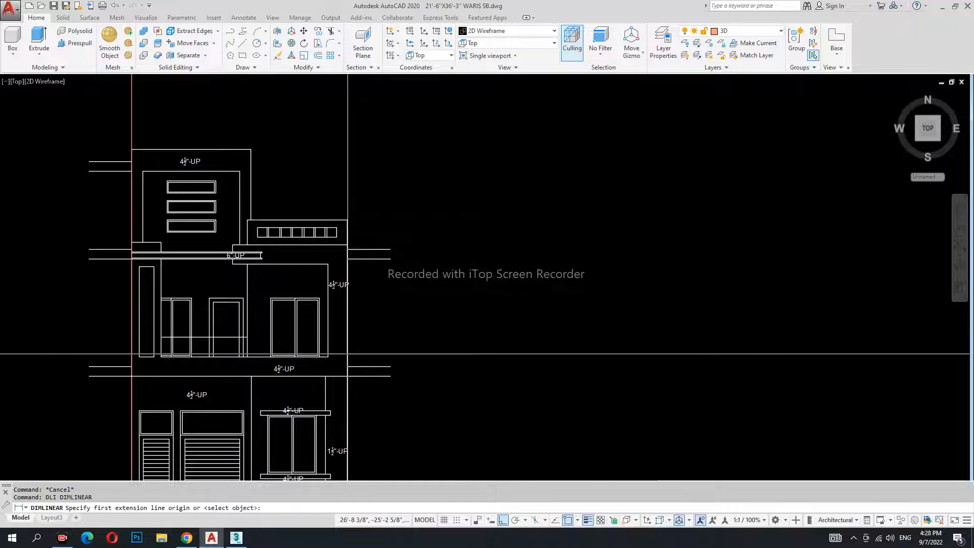
pyautogui.scroll(2, 354, 356)
pyautogui.click(329, 265)
pyautogui.click(329, 358)
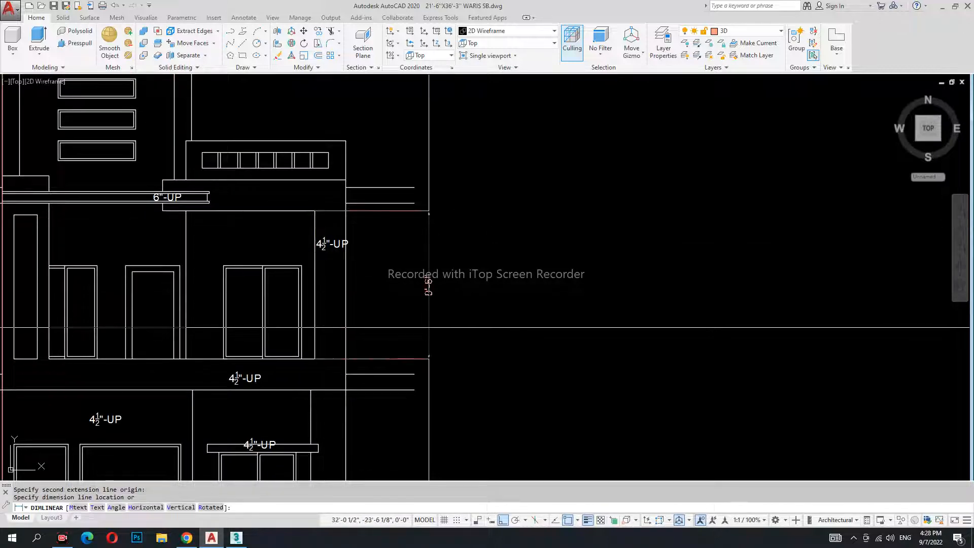
pyautogui.scroll(2, 428, 327)
pyautogui.press('Escape')
pyautogui.scroll(-4, 429, 328)
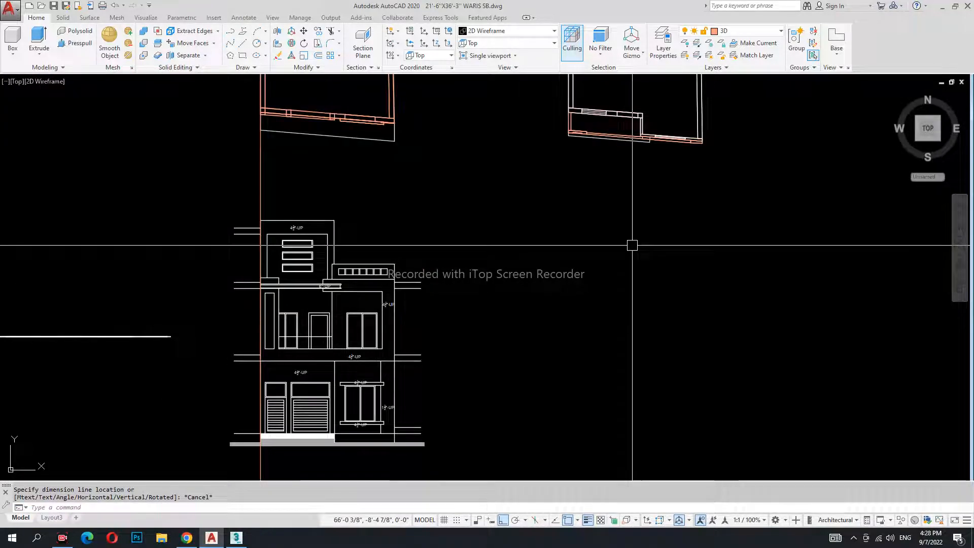
# Measure the side strip's height again, from its lower corner up to the underside of the band
pyautogui.scroll(3, 392, 330)
pyautogui.click(371, 359)
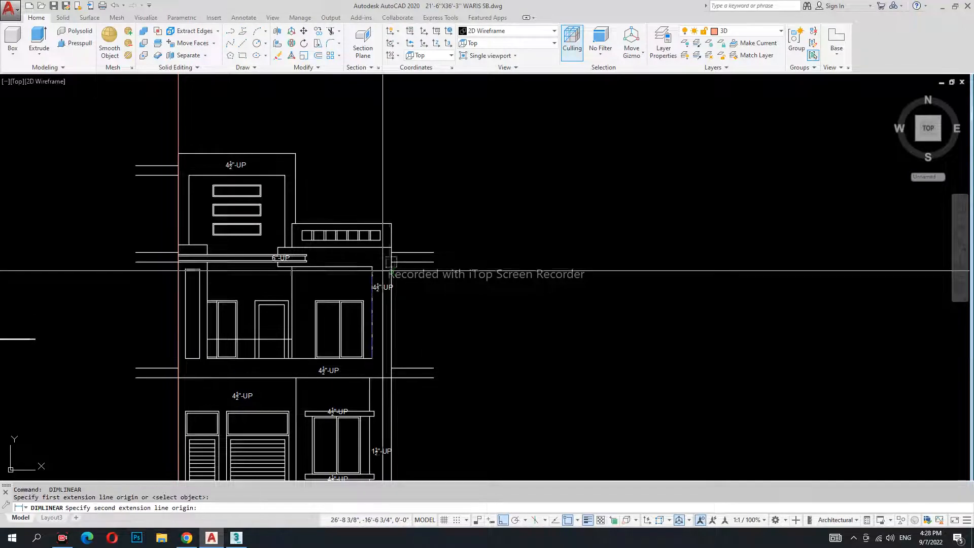
pyautogui.click(372, 267)
pyautogui.scroll(2, 413, 314)
pyautogui.press('Escape')
# Extrude the closed outline of the right front corner piece on the upper floor plan 9'6"
pyautogui.scroll(-5, 565, 261)
pyautogui.scroll(6, 565, 233)
pyautogui.write('ext')
pyautogui.press('Return')
pyautogui.click(669, 232)
pyautogui.press('Return')
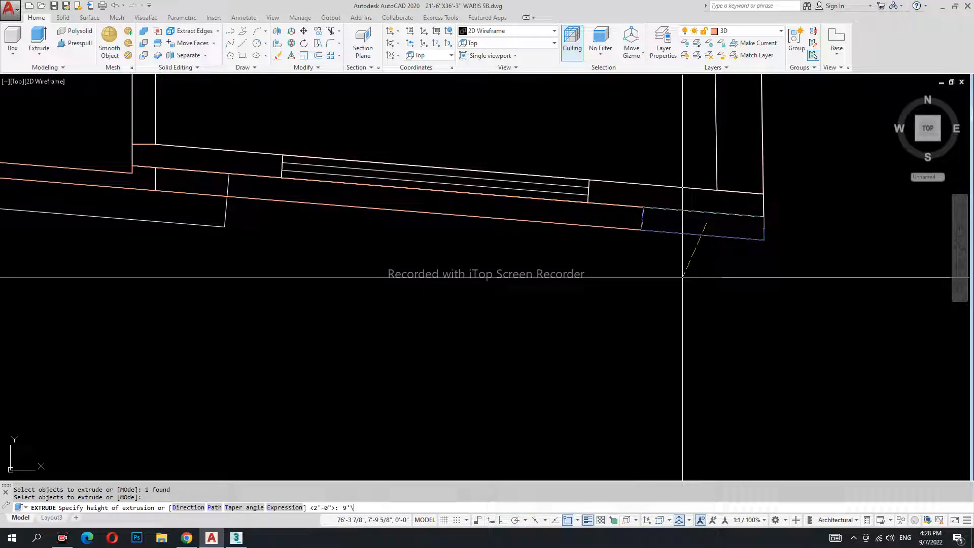
pyautogui.write("9'6")
pyautogui.press('Escape')
pyautogui.press('Escape')
# Check the right corner piece's height against the upper floor wall in the Front view
pyautogui.scroll(-3, 655, 242)
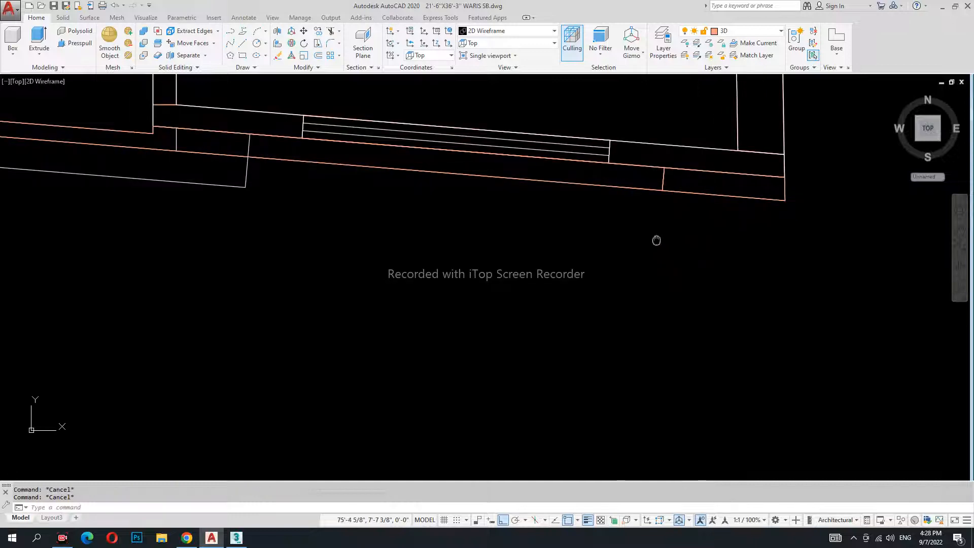
pyautogui.click(474, 43)
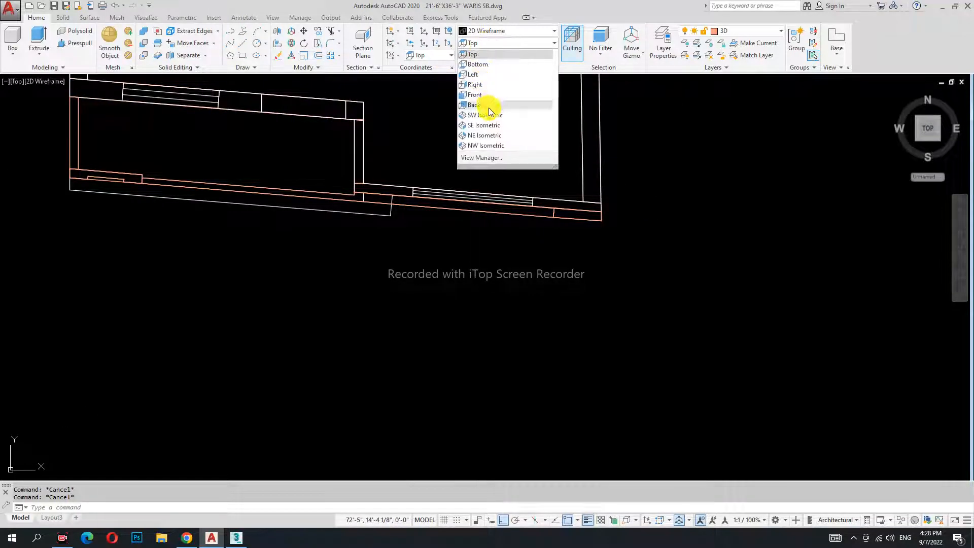
pyautogui.click(482, 94)
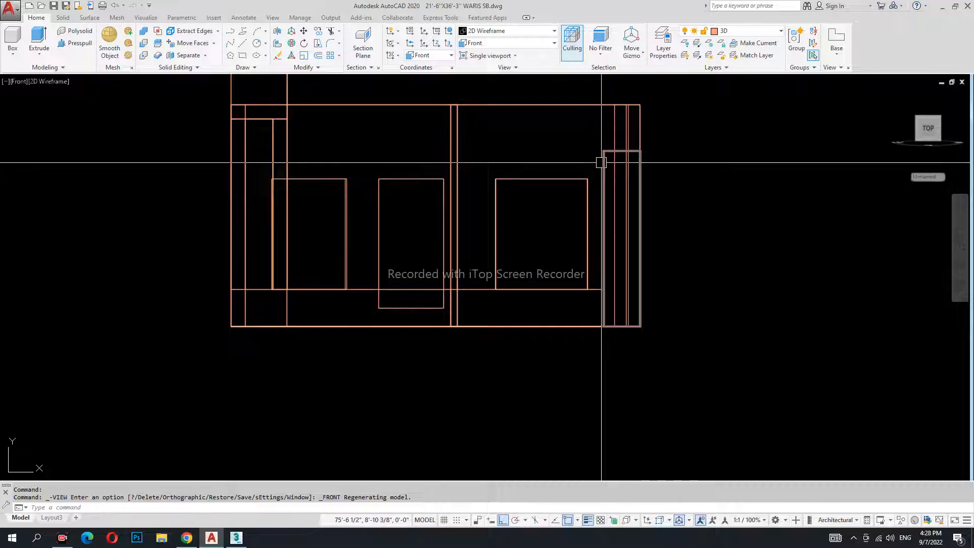
pyautogui.press('Escape')
pyautogui.press('Escape')
# Switch to the SW Isometric view and raise the top face of the right front corner piece with Move Faces
pyautogui.click(490, 43)
pyautogui.click(490, 116)
pyautogui.scroll(10, 583, 228)
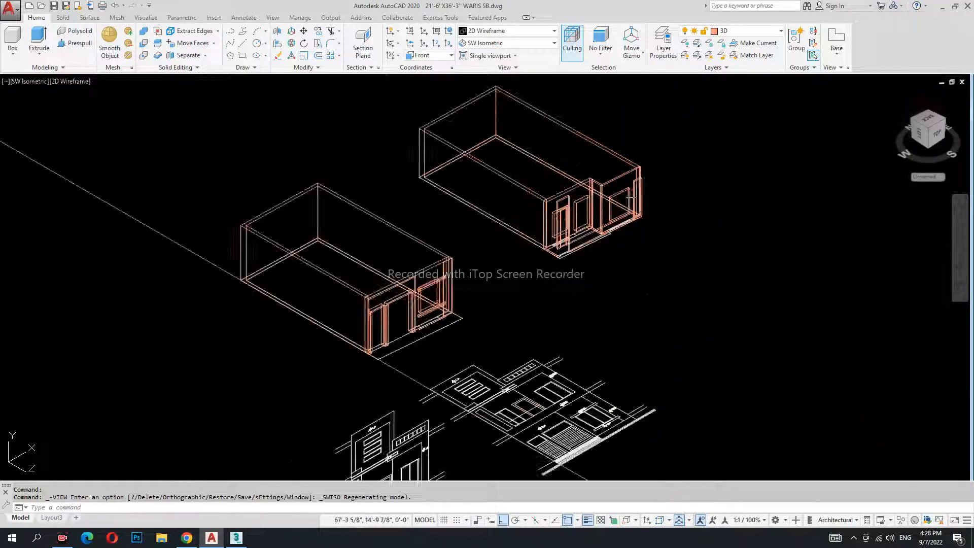
pyautogui.click(222, 45)
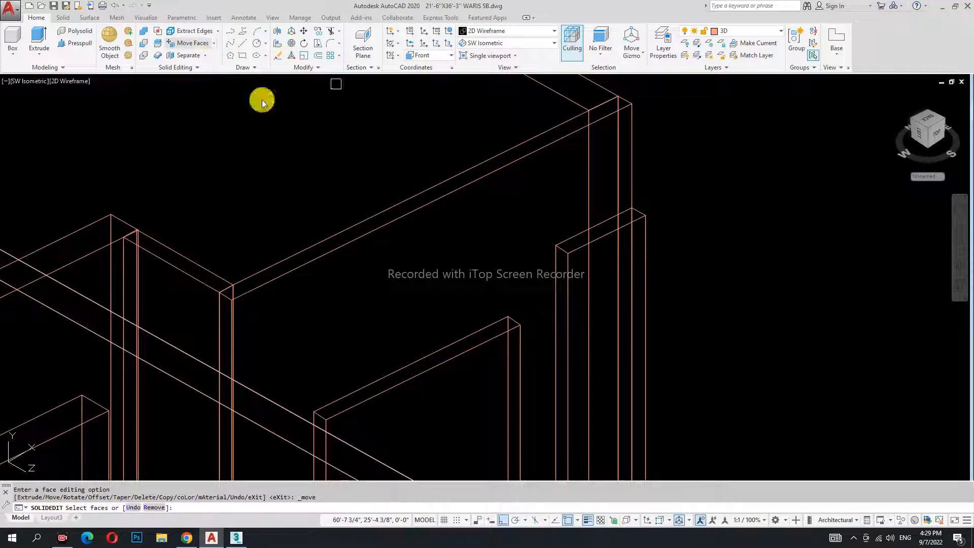
pyautogui.click(577, 235)
pyautogui.press('Return')
pyautogui.click(558, 245)
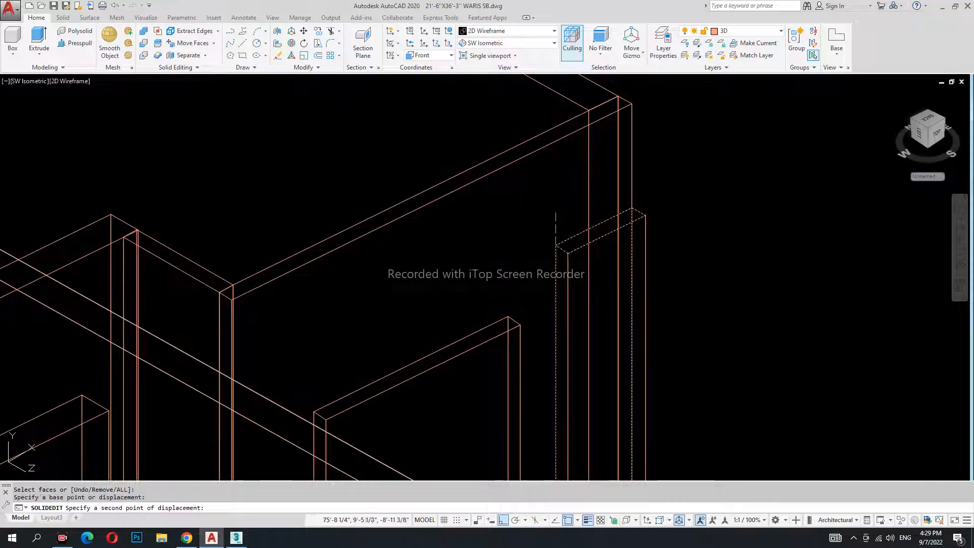
pyautogui.press('Escape')
# Save the drawing and inspect the upper floor's front wall pieces in the Realistic visual style
pyautogui.moveTo(594, 225); pyautogui.dragTo(635, 202, button='middle')
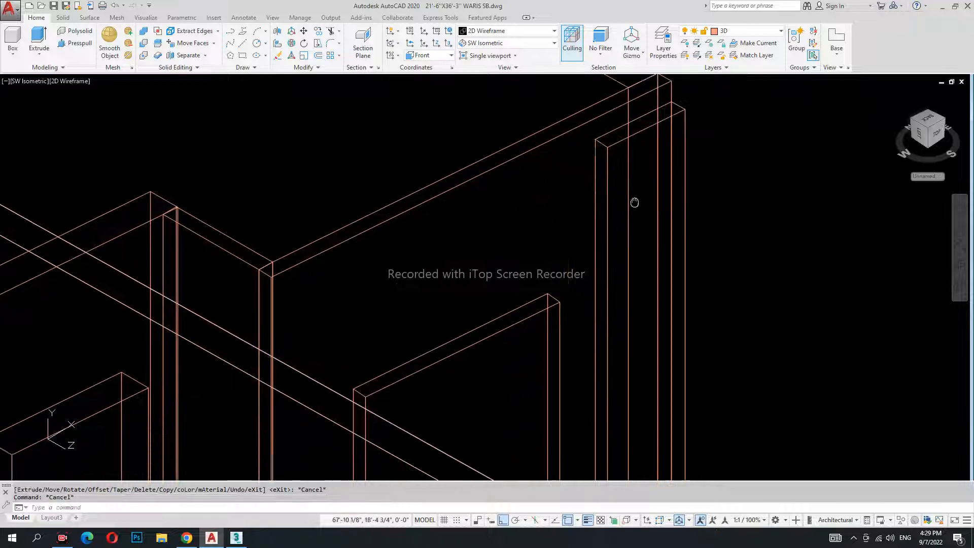
pyautogui.hotkey('ctrl', 's')
pyautogui.click(482, 45)
pyautogui.press('Escape')
pyautogui.click(500, 32)
pyautogui.press('Escape')
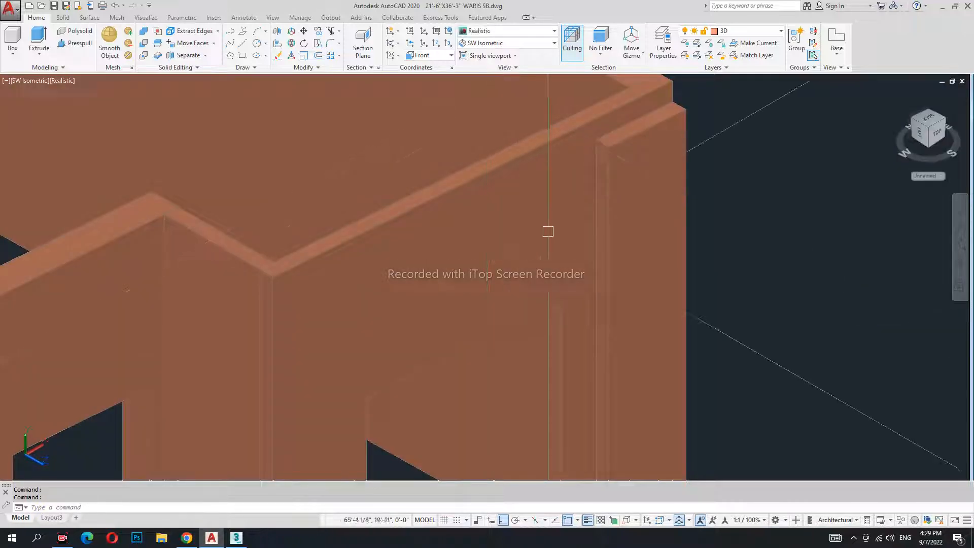
pyautogui.scroll(-4, 549, 230)
pyautogui.moveTo(567, 350); pyautogui.dragTo(632, 239, button='middle')
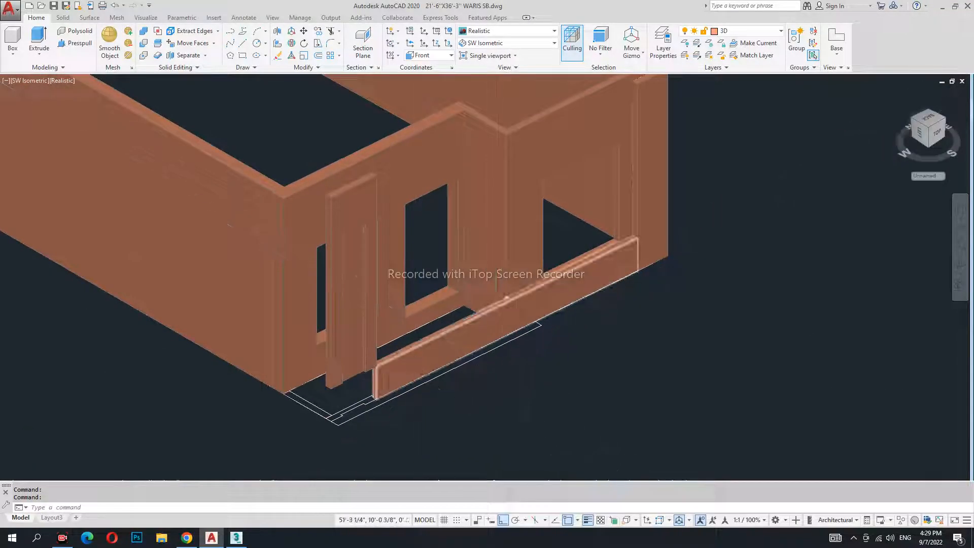
pyautogui.scroll(3, 417, 376)
pyautogui.moveTo(424, 371); pyautogui.dragTo(512, 326, button='middle')
pyautogui.moveTo(437, 171); pyautogui.dragTo(437, 216, button='middle')
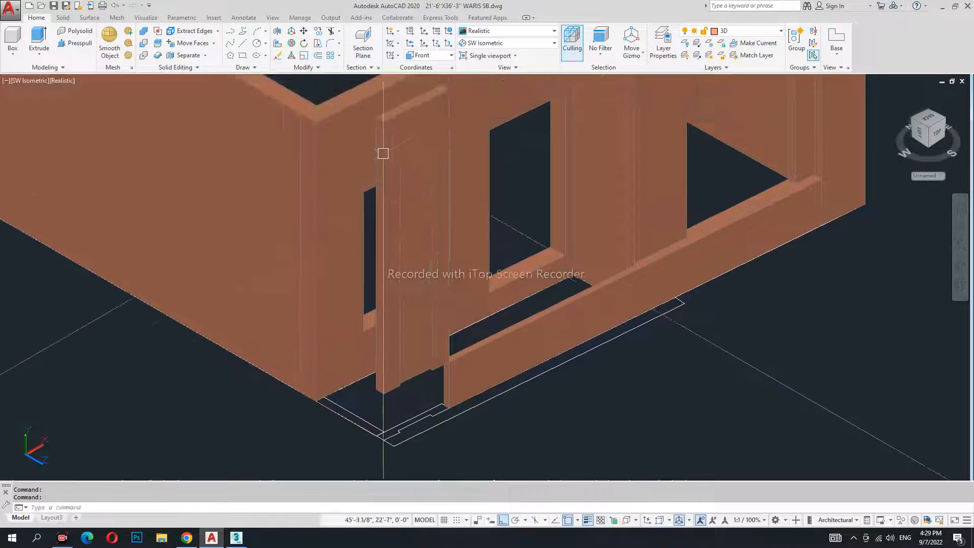